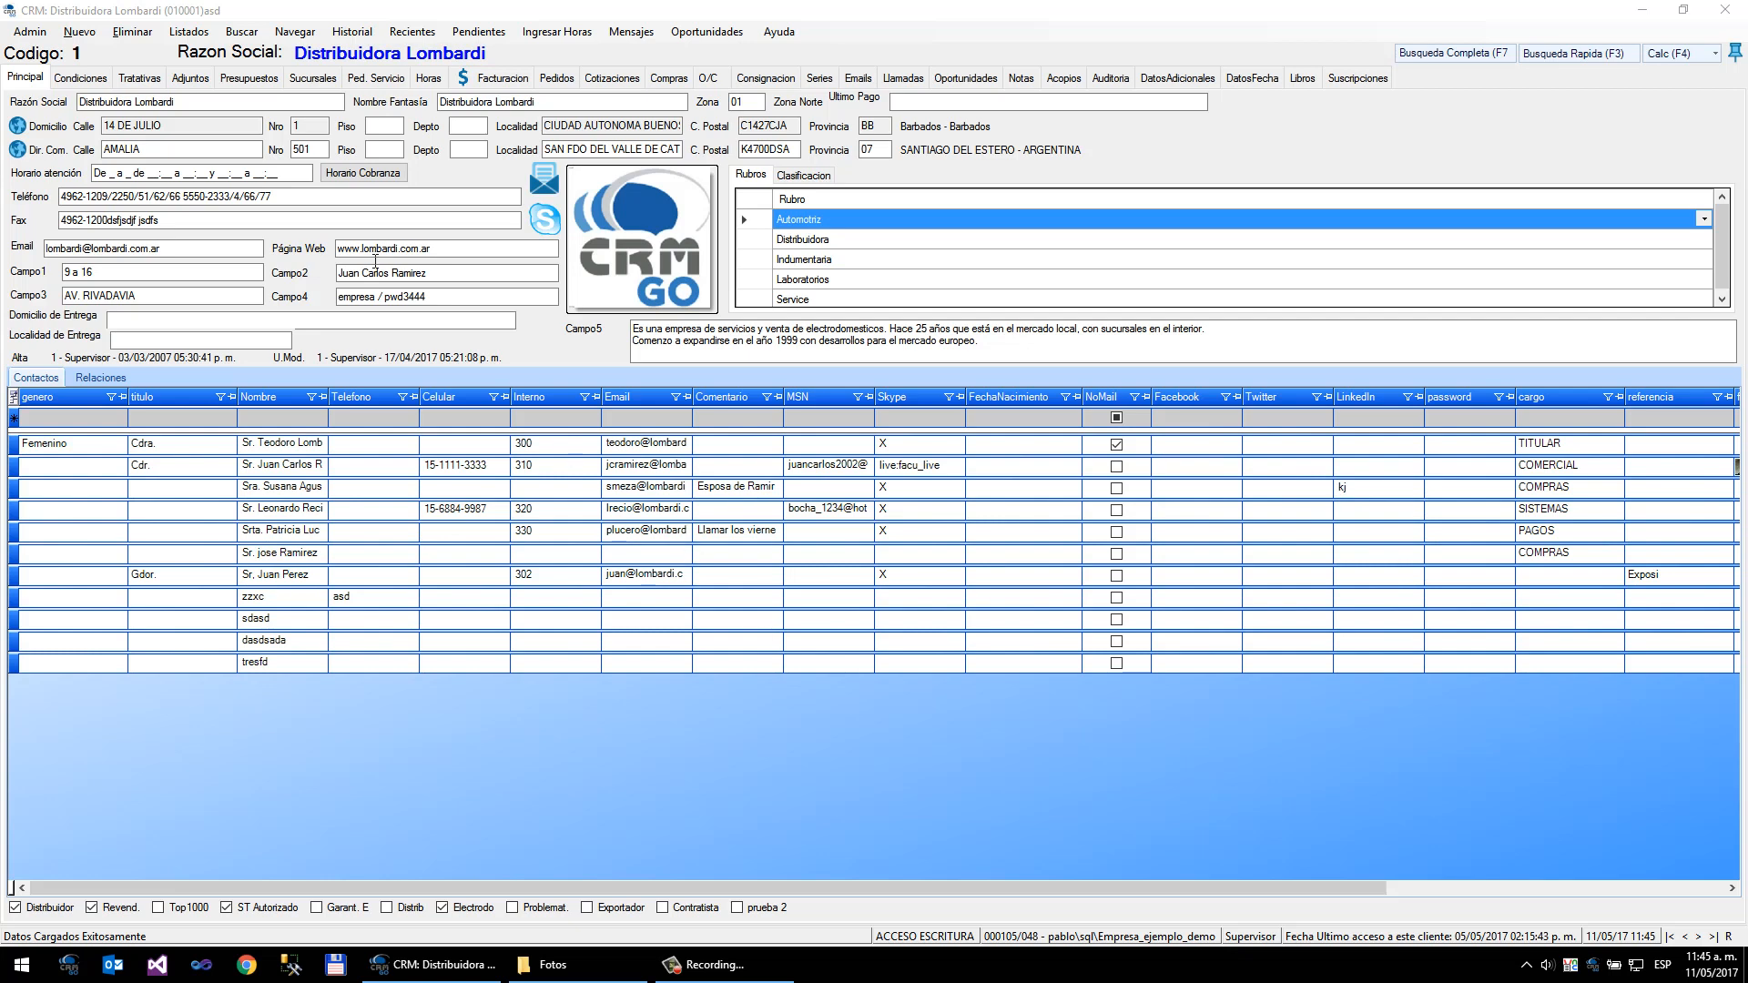
- Open the dashboards viewer and maximize its window
left_click(199, 36)
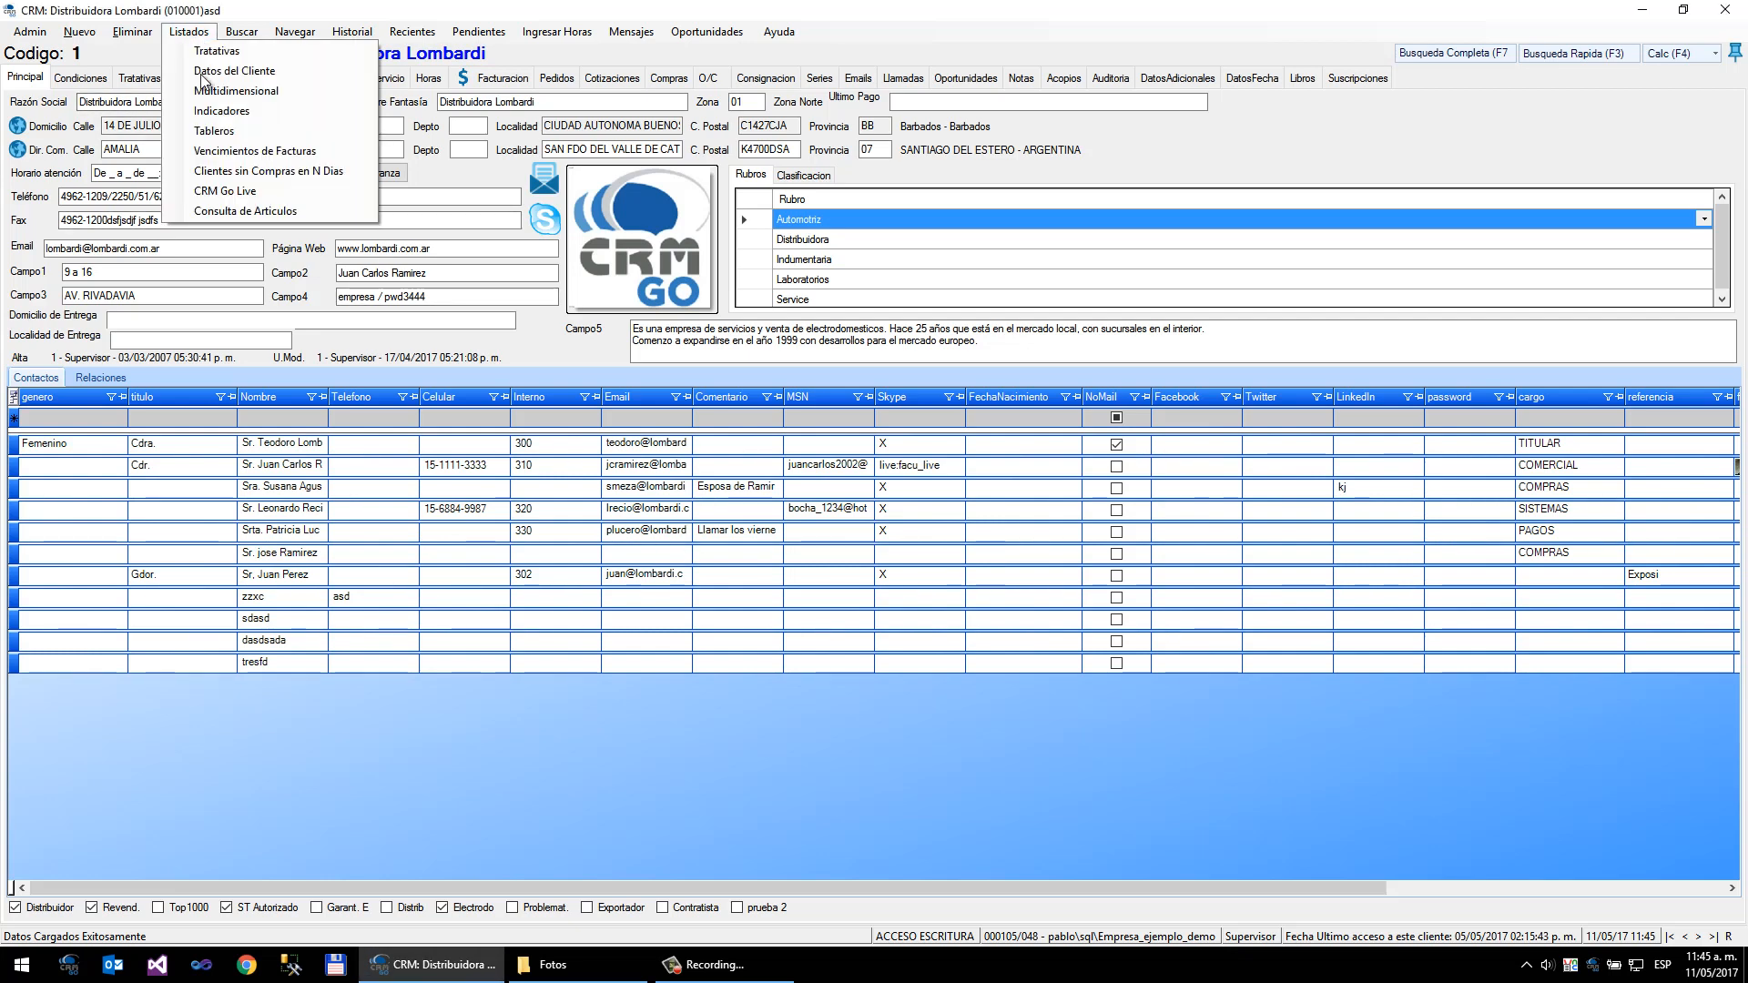
left_click(215, 133)
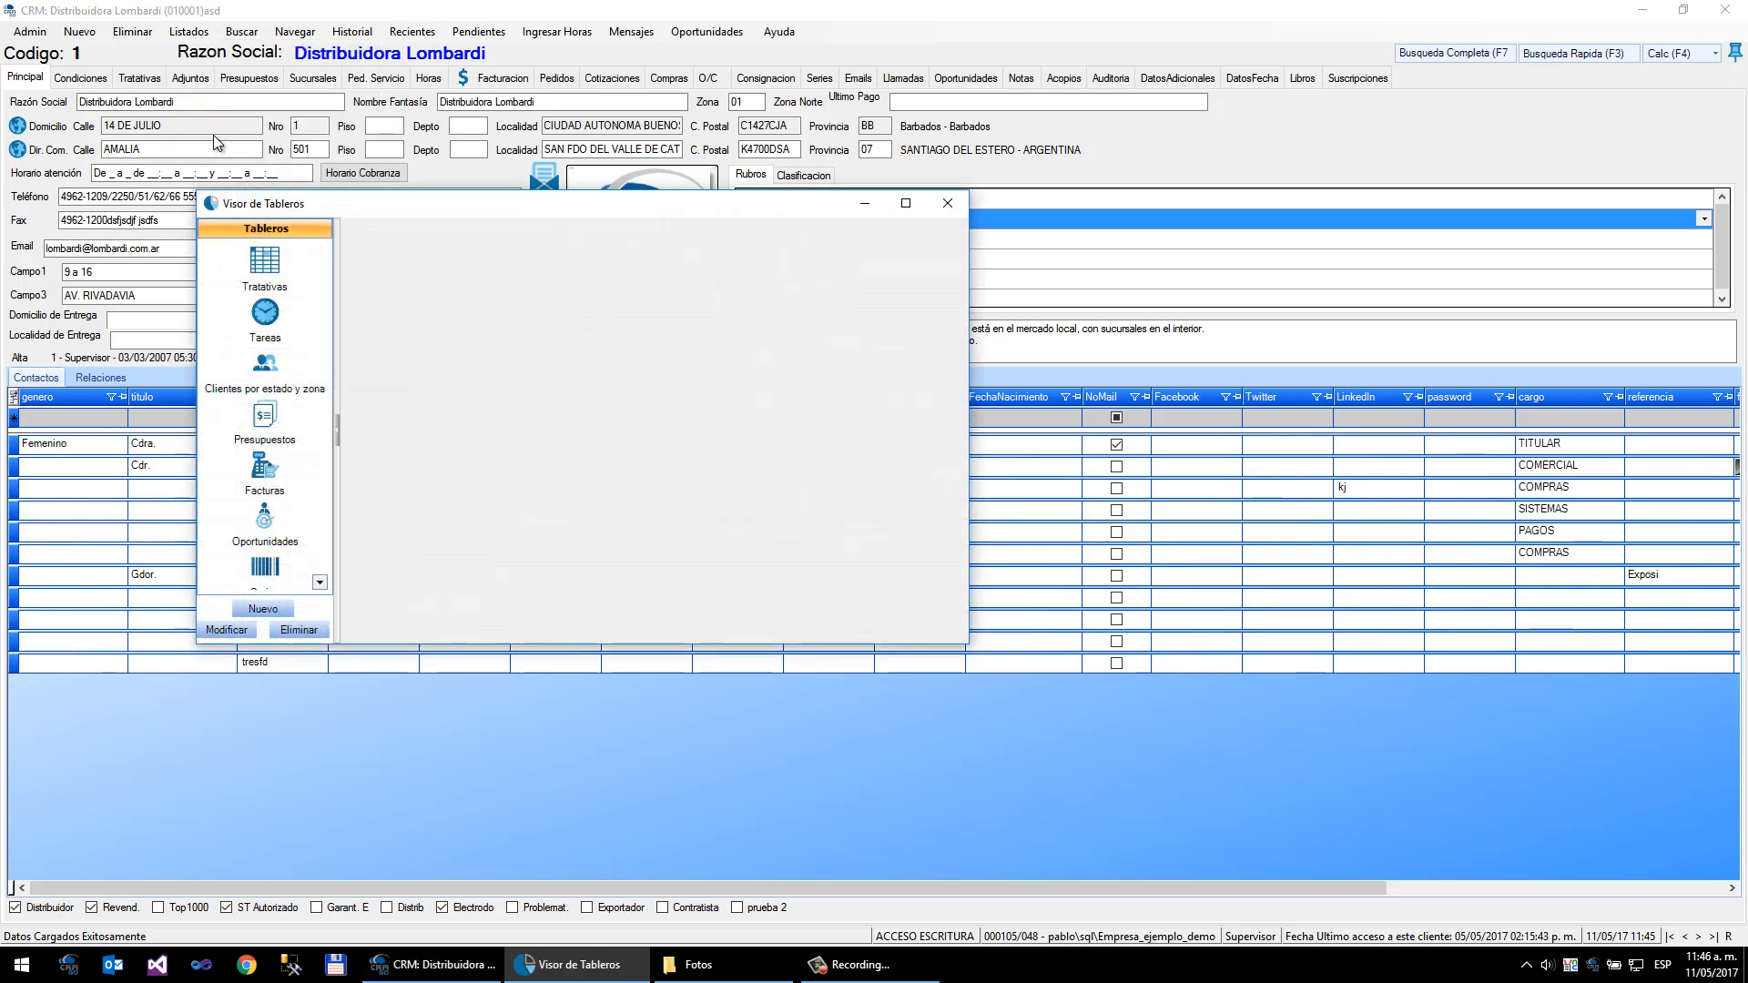
double_click(371, 215)
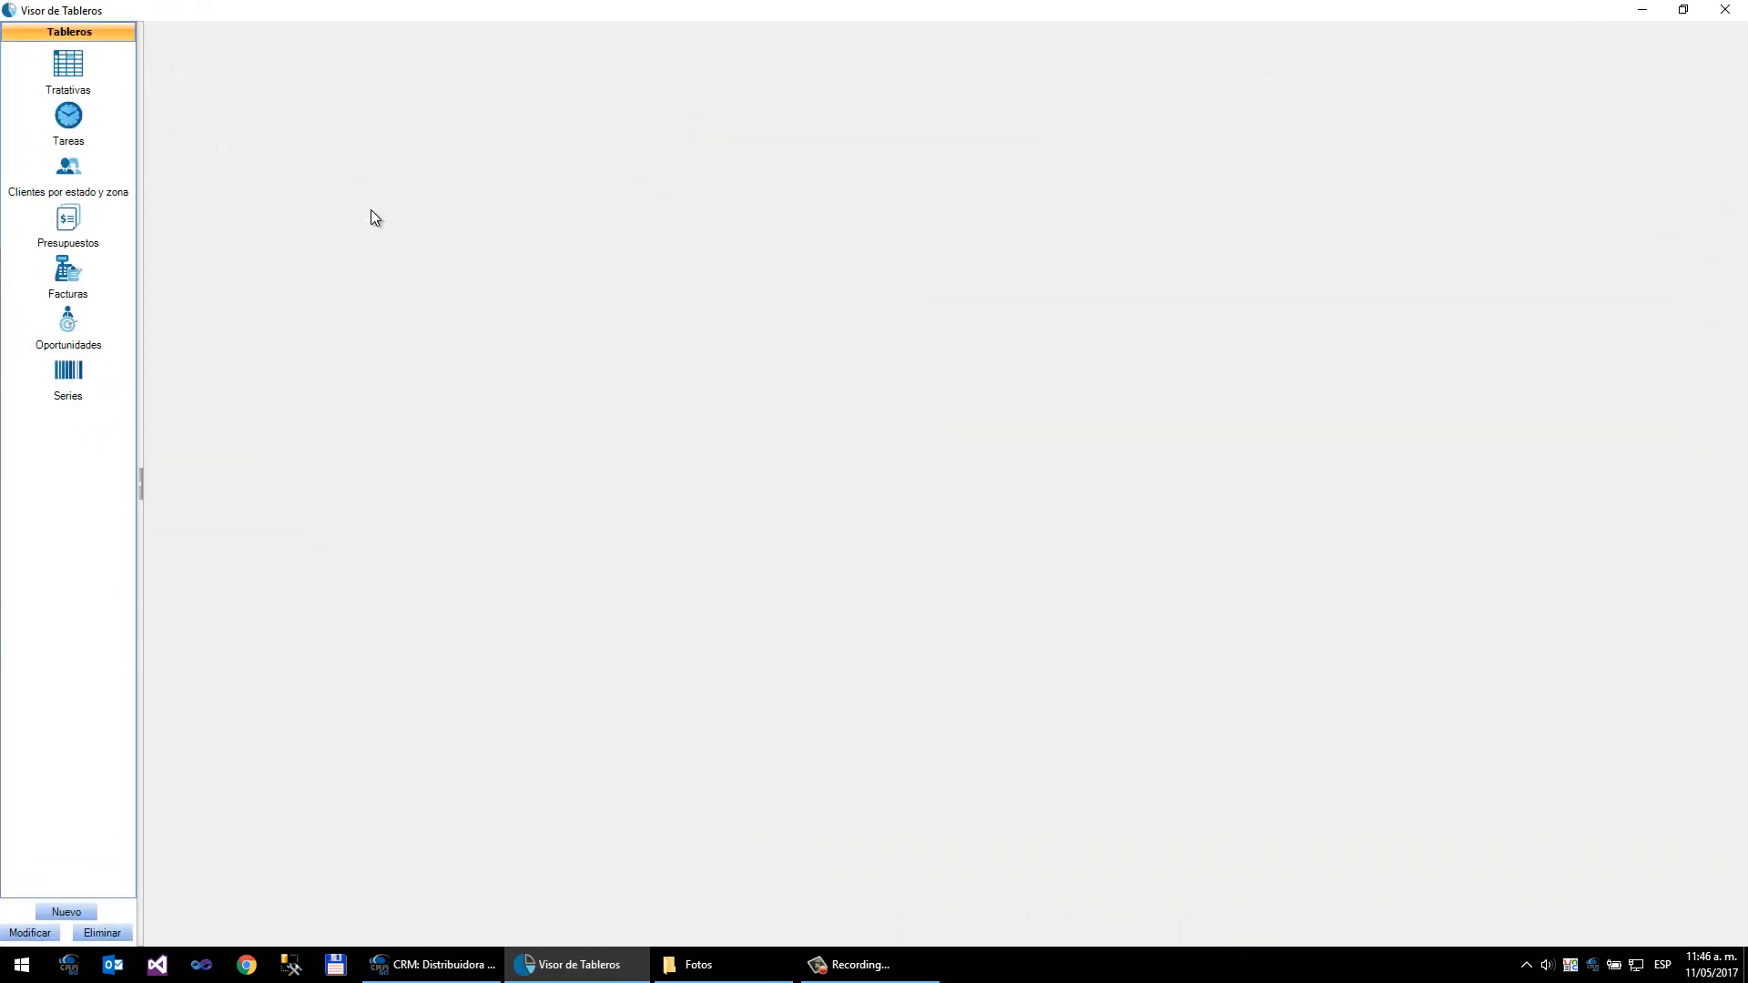
- Create a new dashboard named Tablero de Prueba
left_click(59, 911)
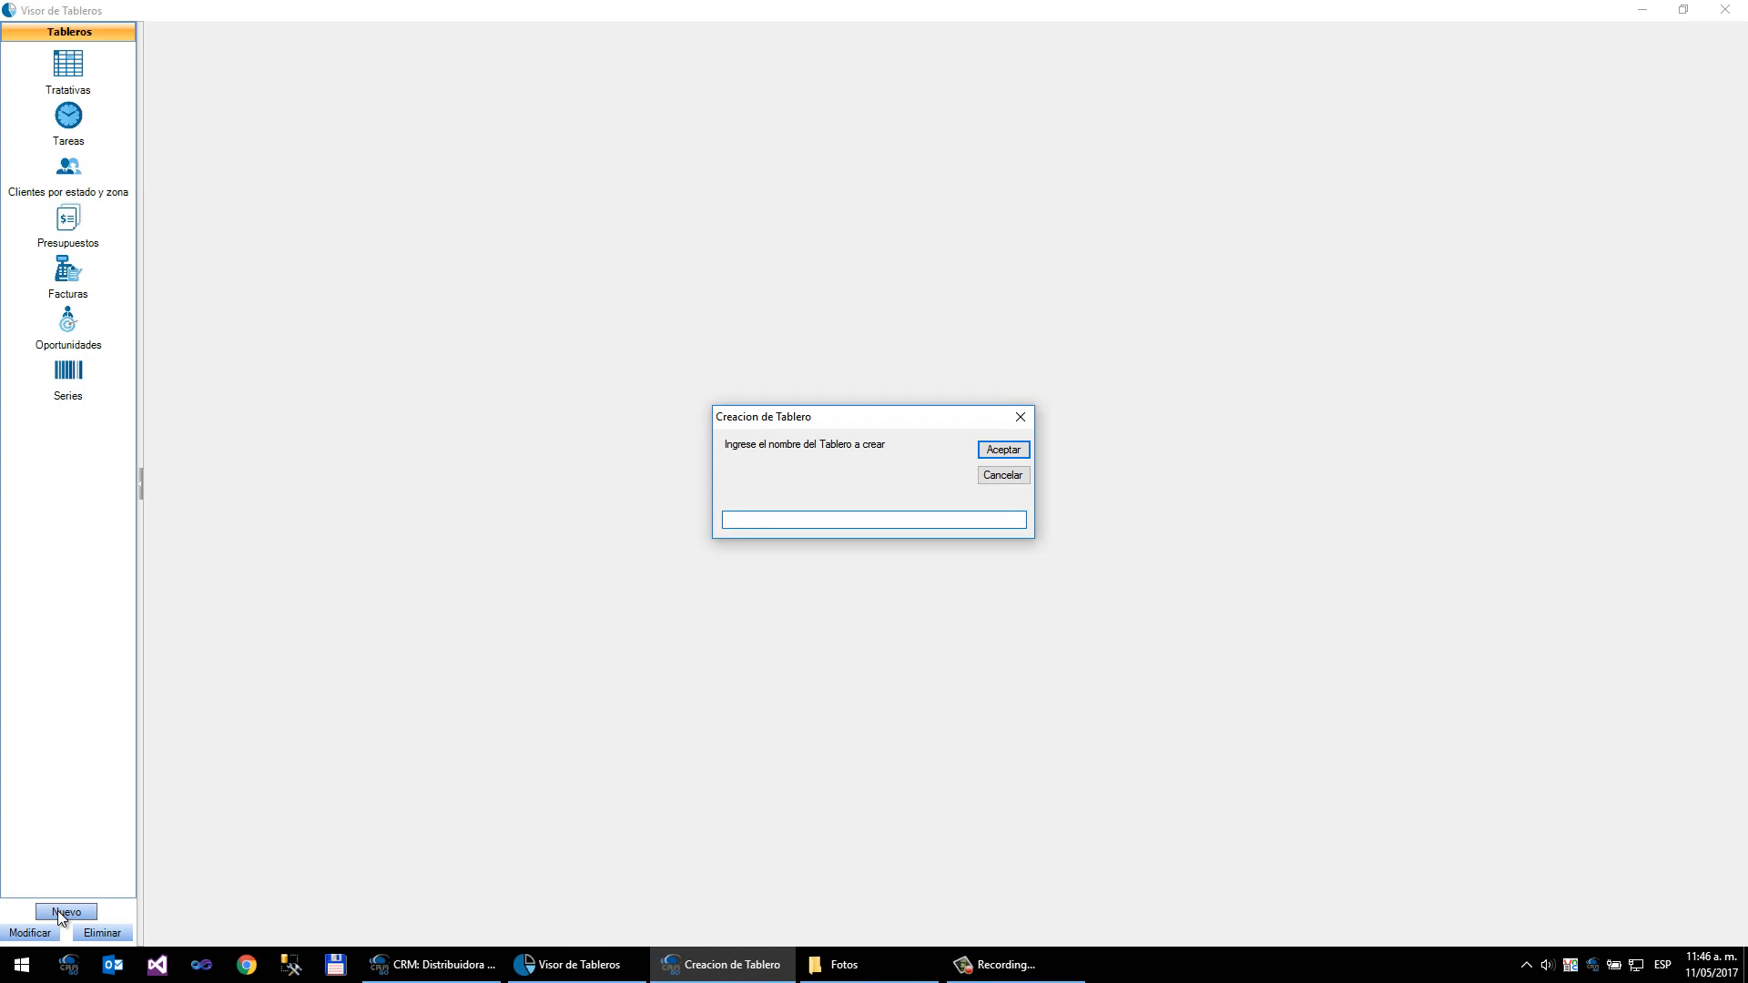
type("Tablero de Prye")
key("BackSpace")
key("BackSpace")
key("BackSpace")
type("rueba")
key("Return")
key("Return")
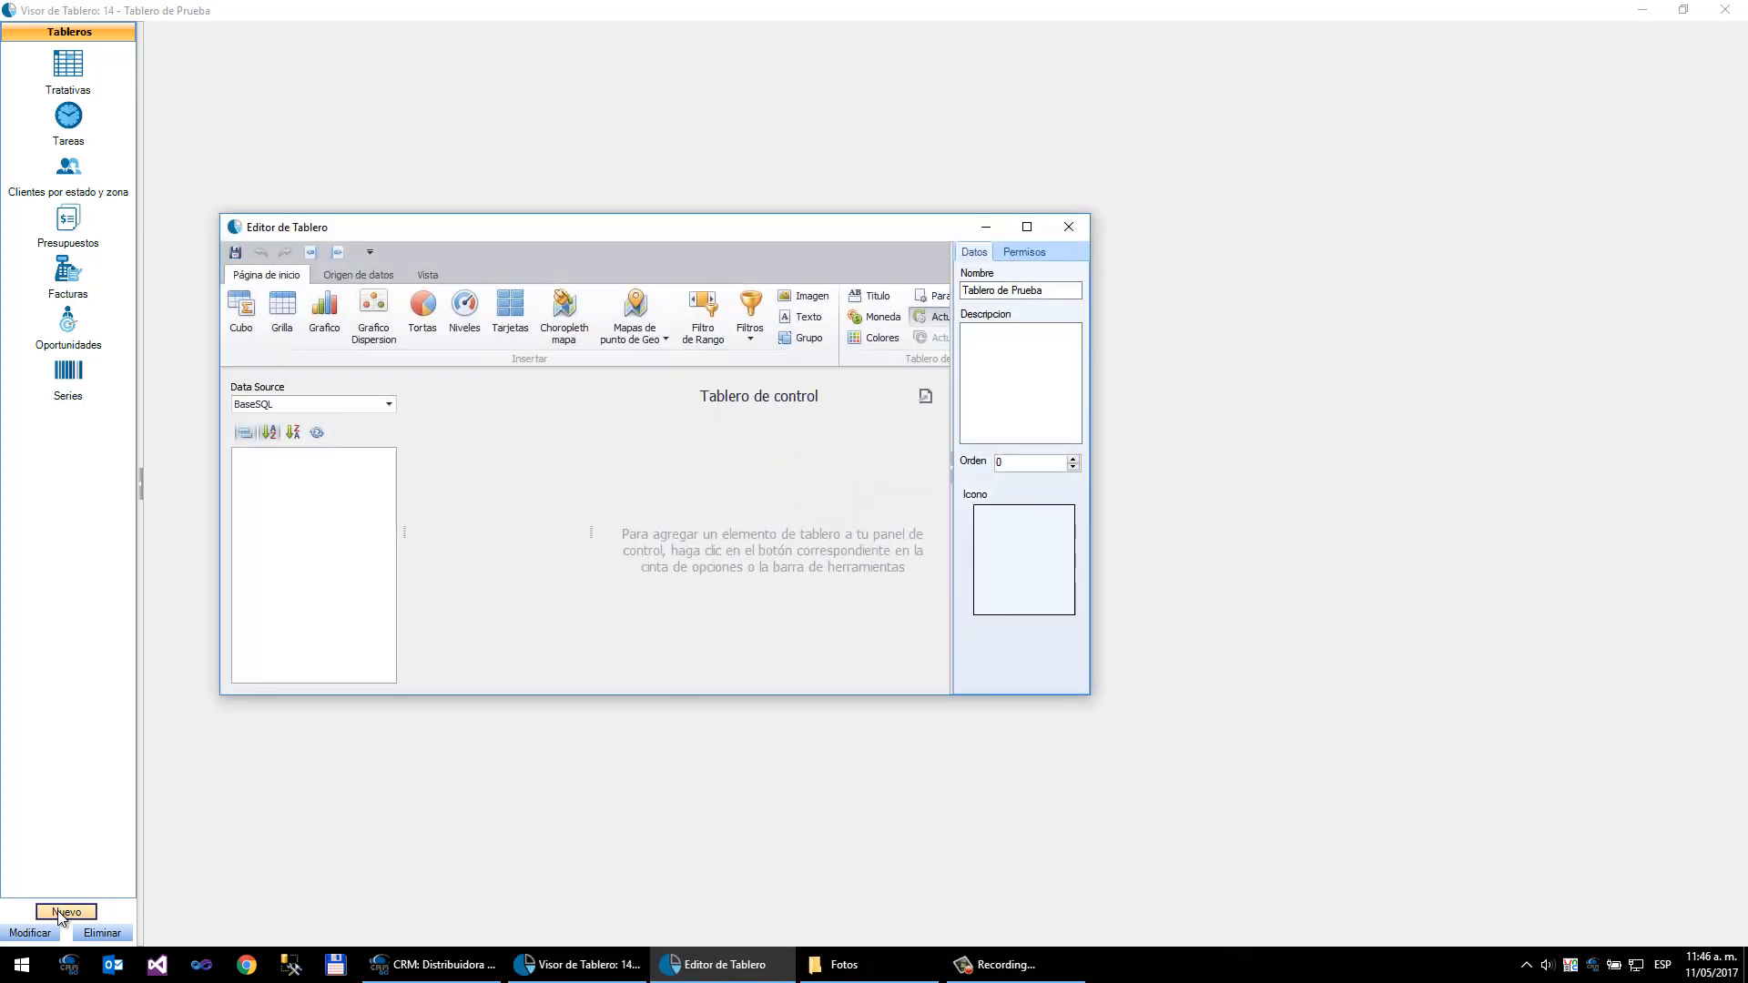
- Open the new data source wizard in the dashboard editor and close it without choosing a source
double_click(539, 230)
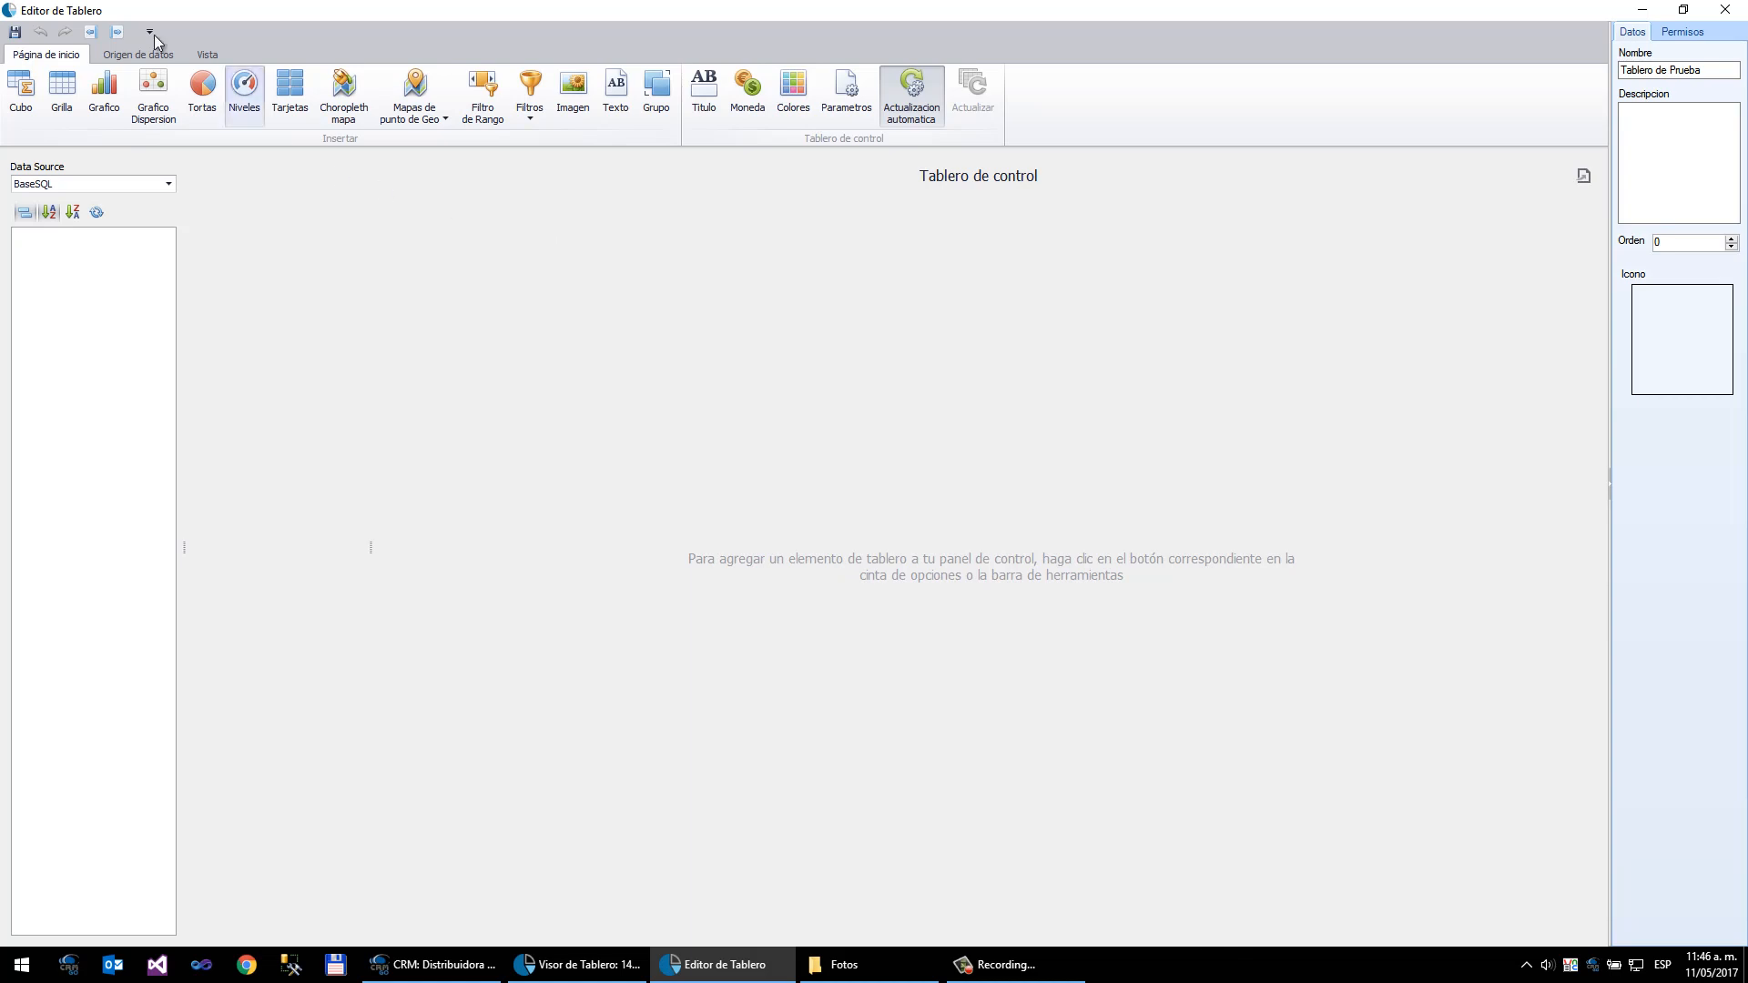
left_click(133, 56)
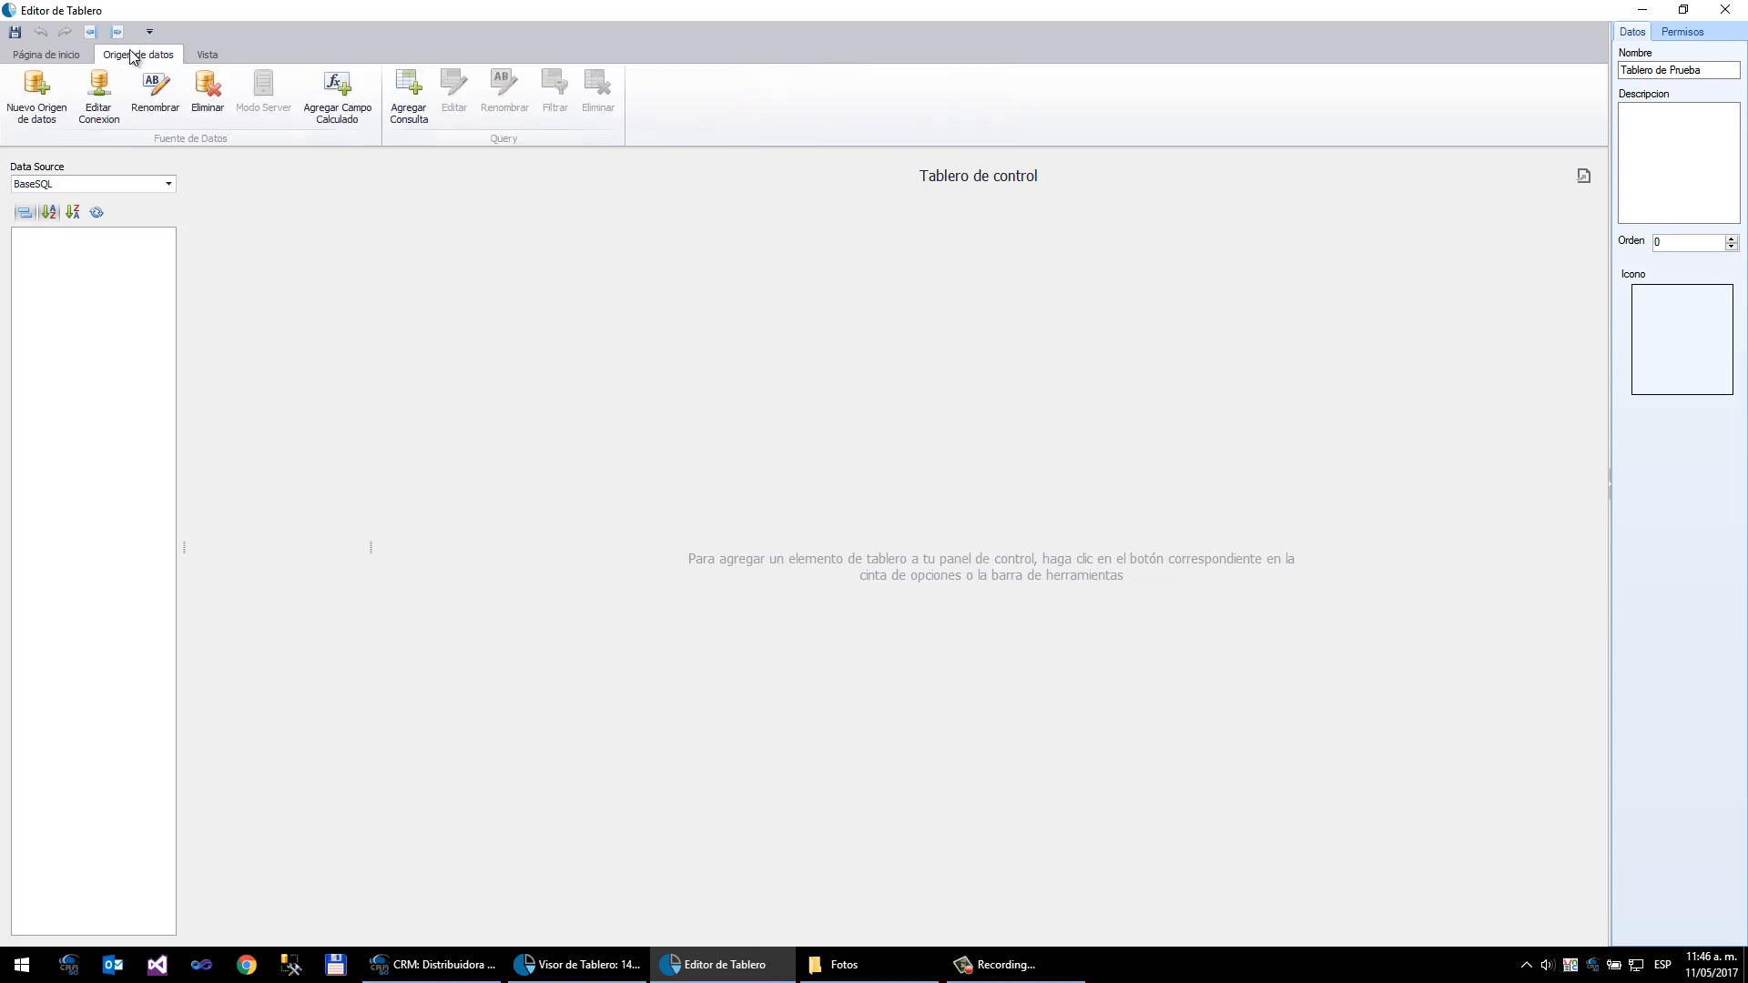
left_click(43, 96)
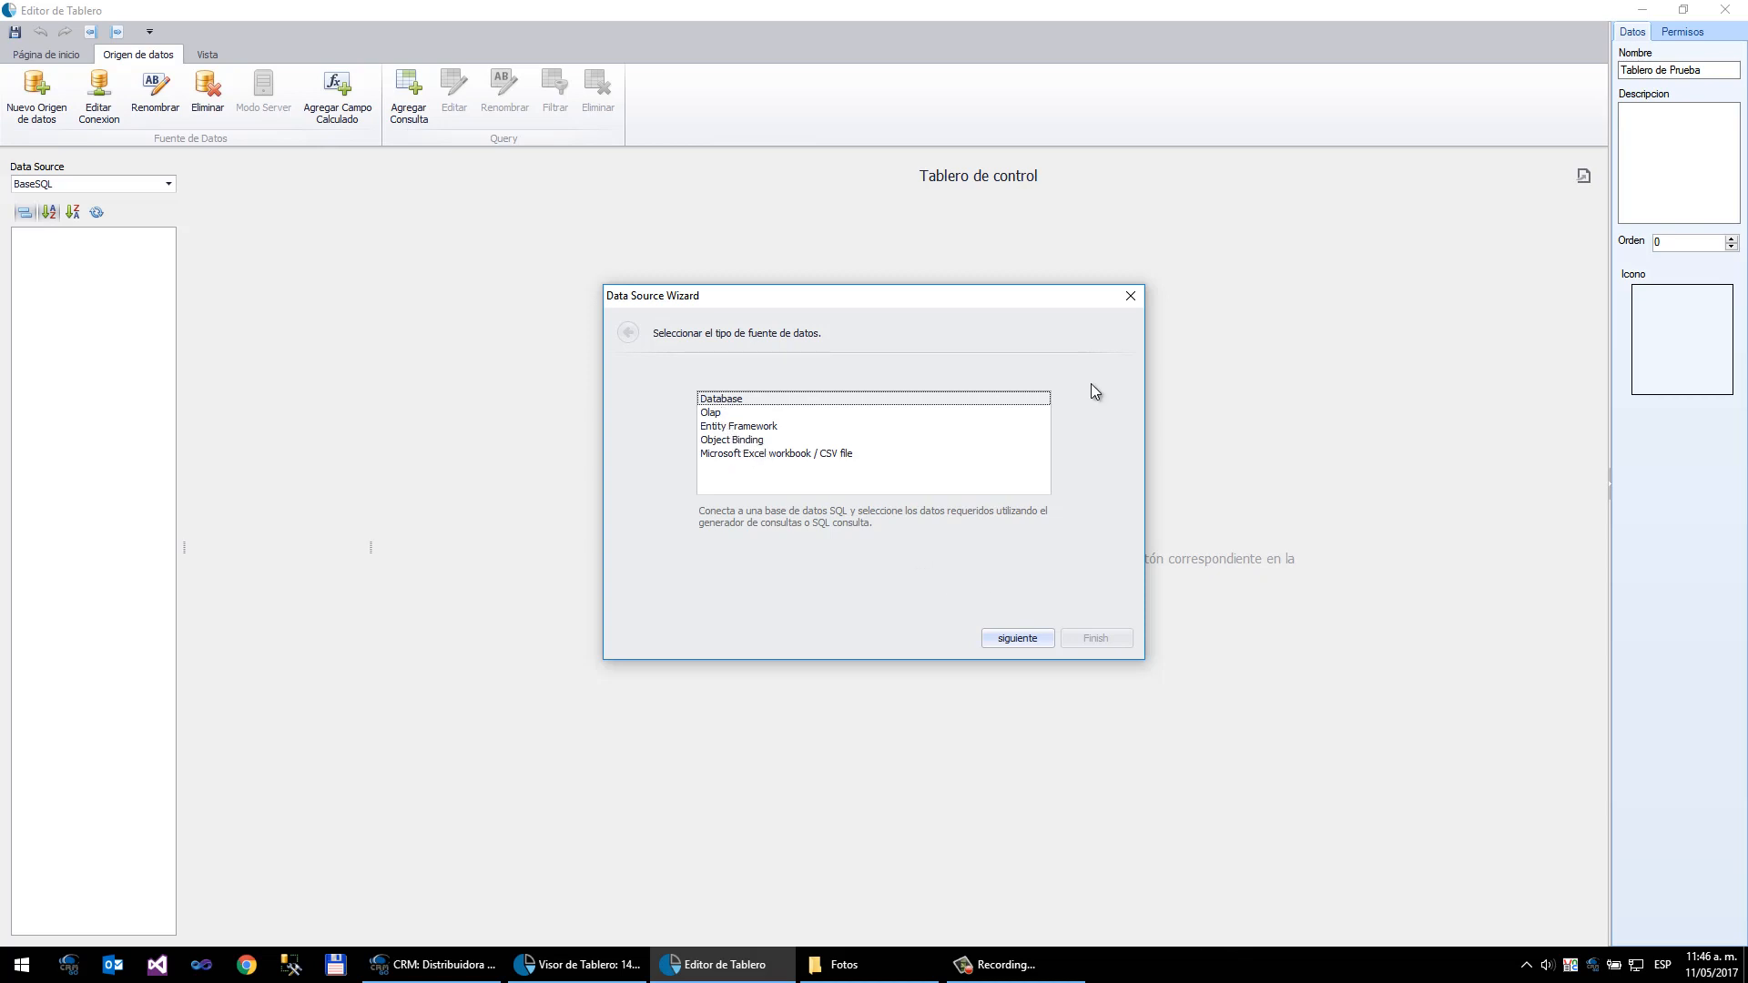
left_click(1130, 296)
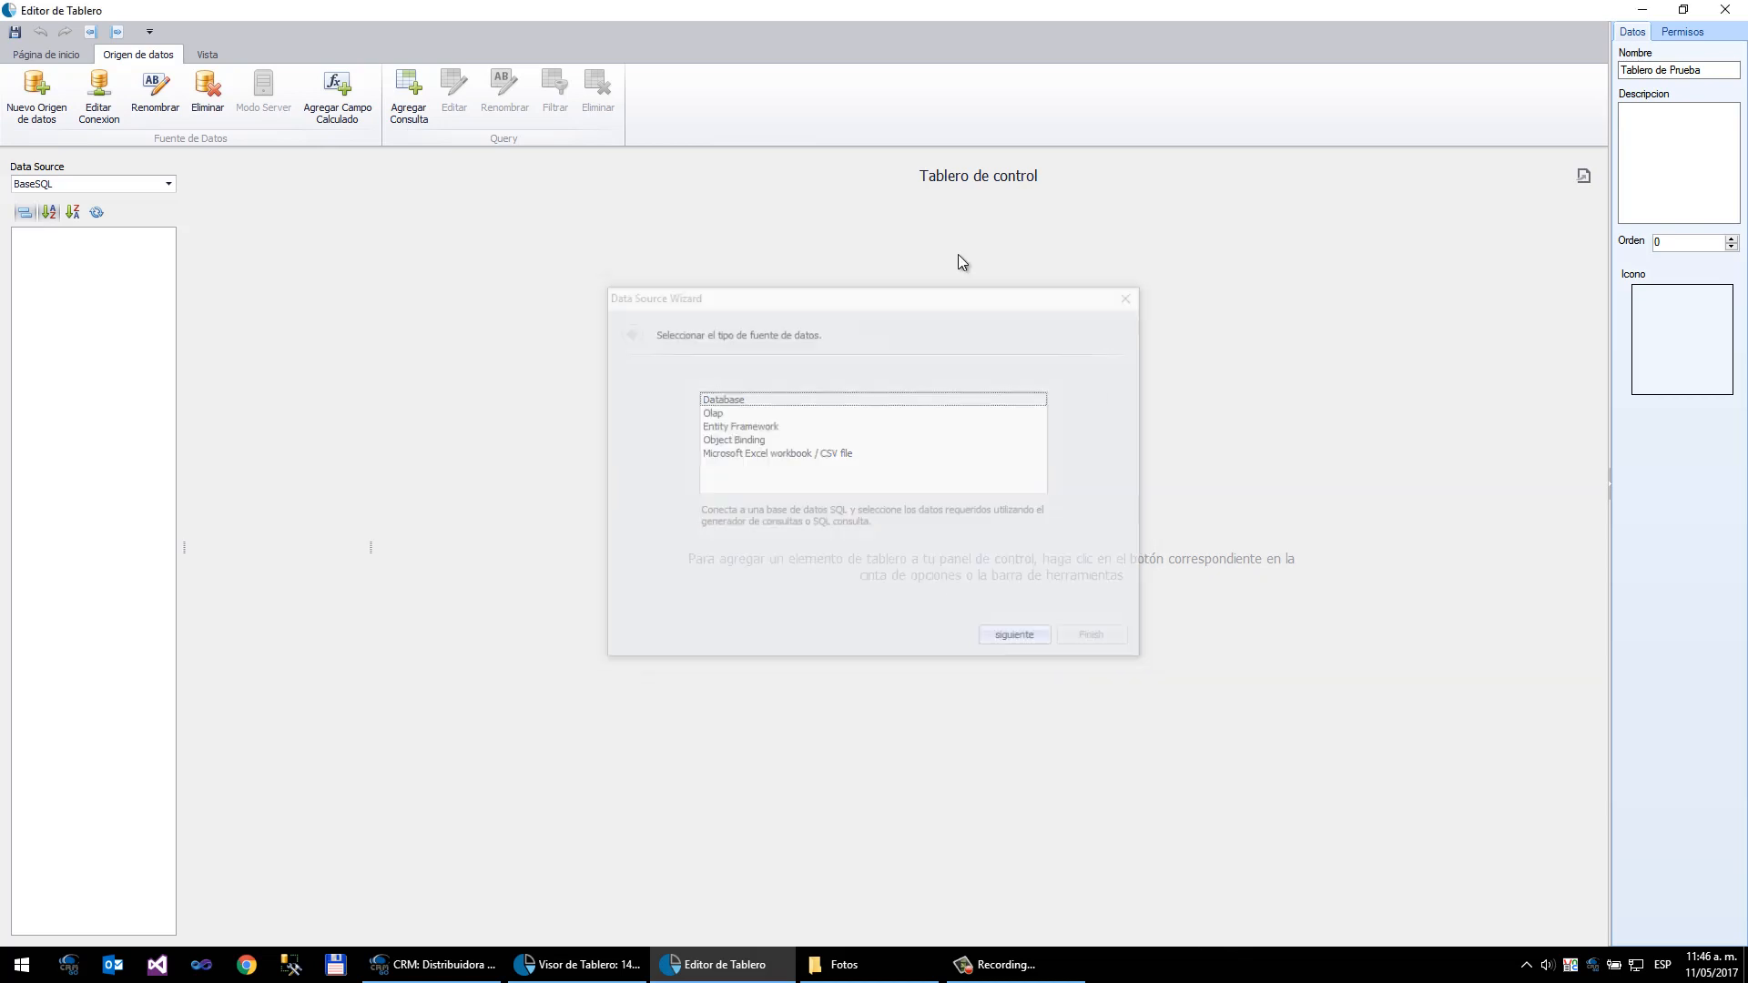
- Open the query builder for a new query and browse the database tables and their columns
left_click(419, 103)
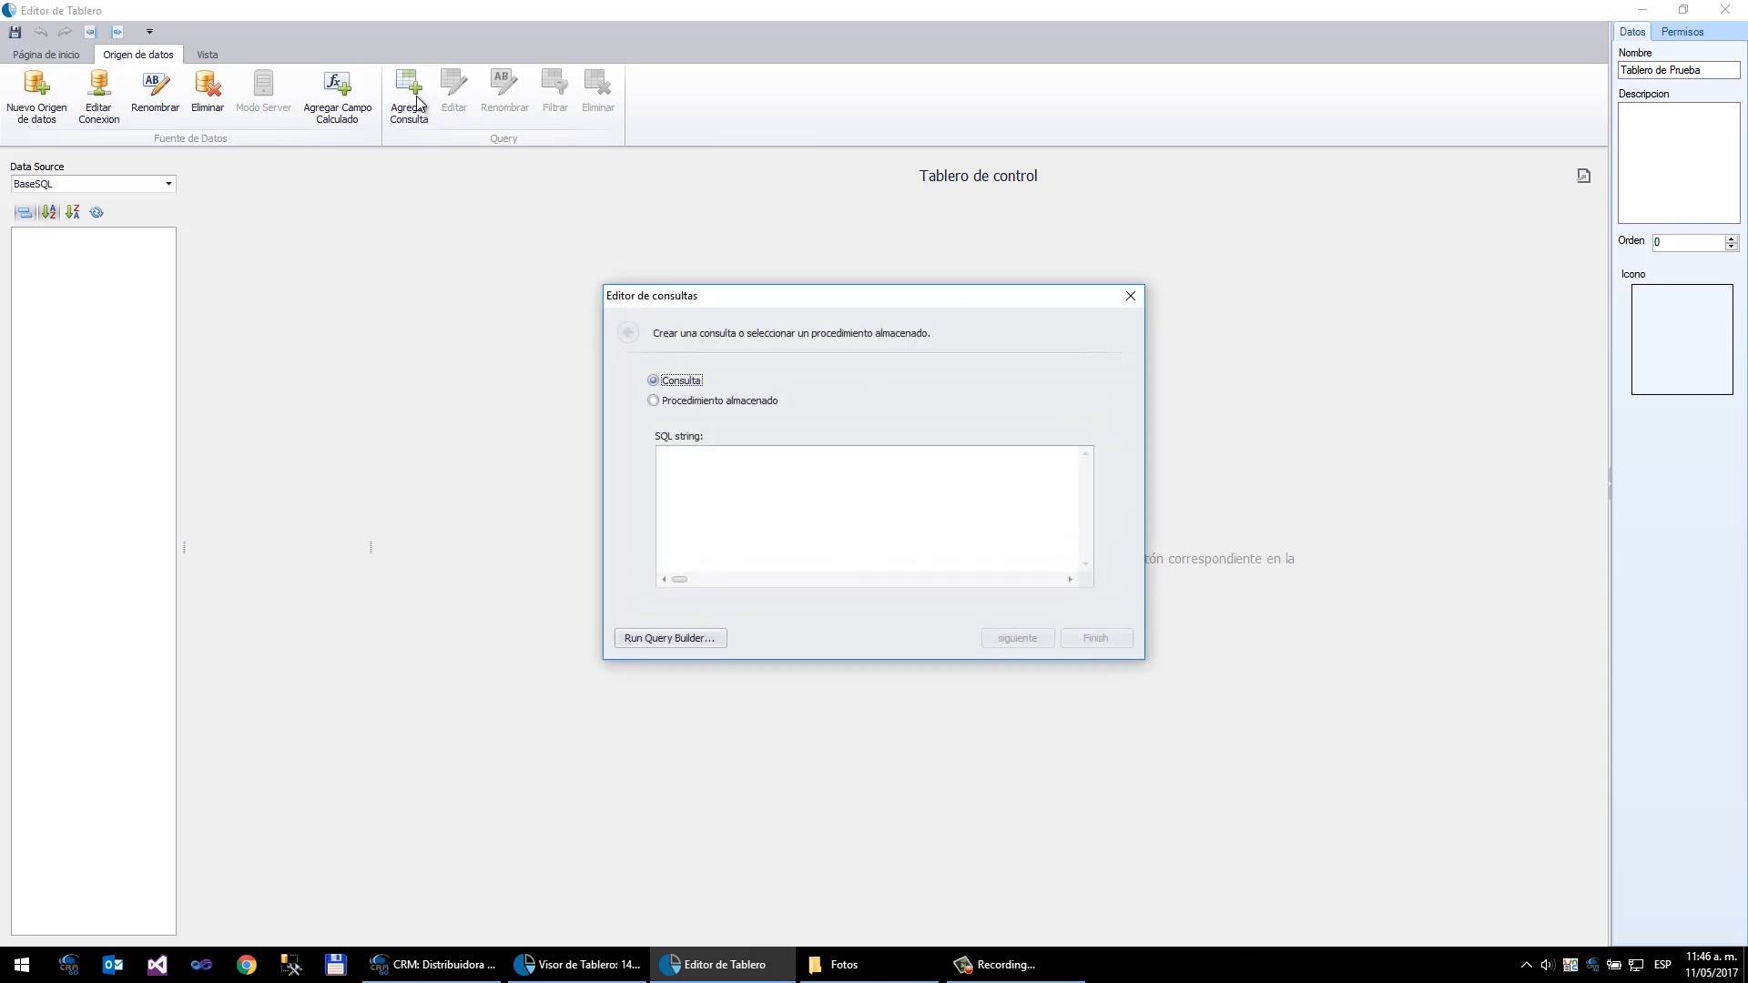
left_click(667, 637)
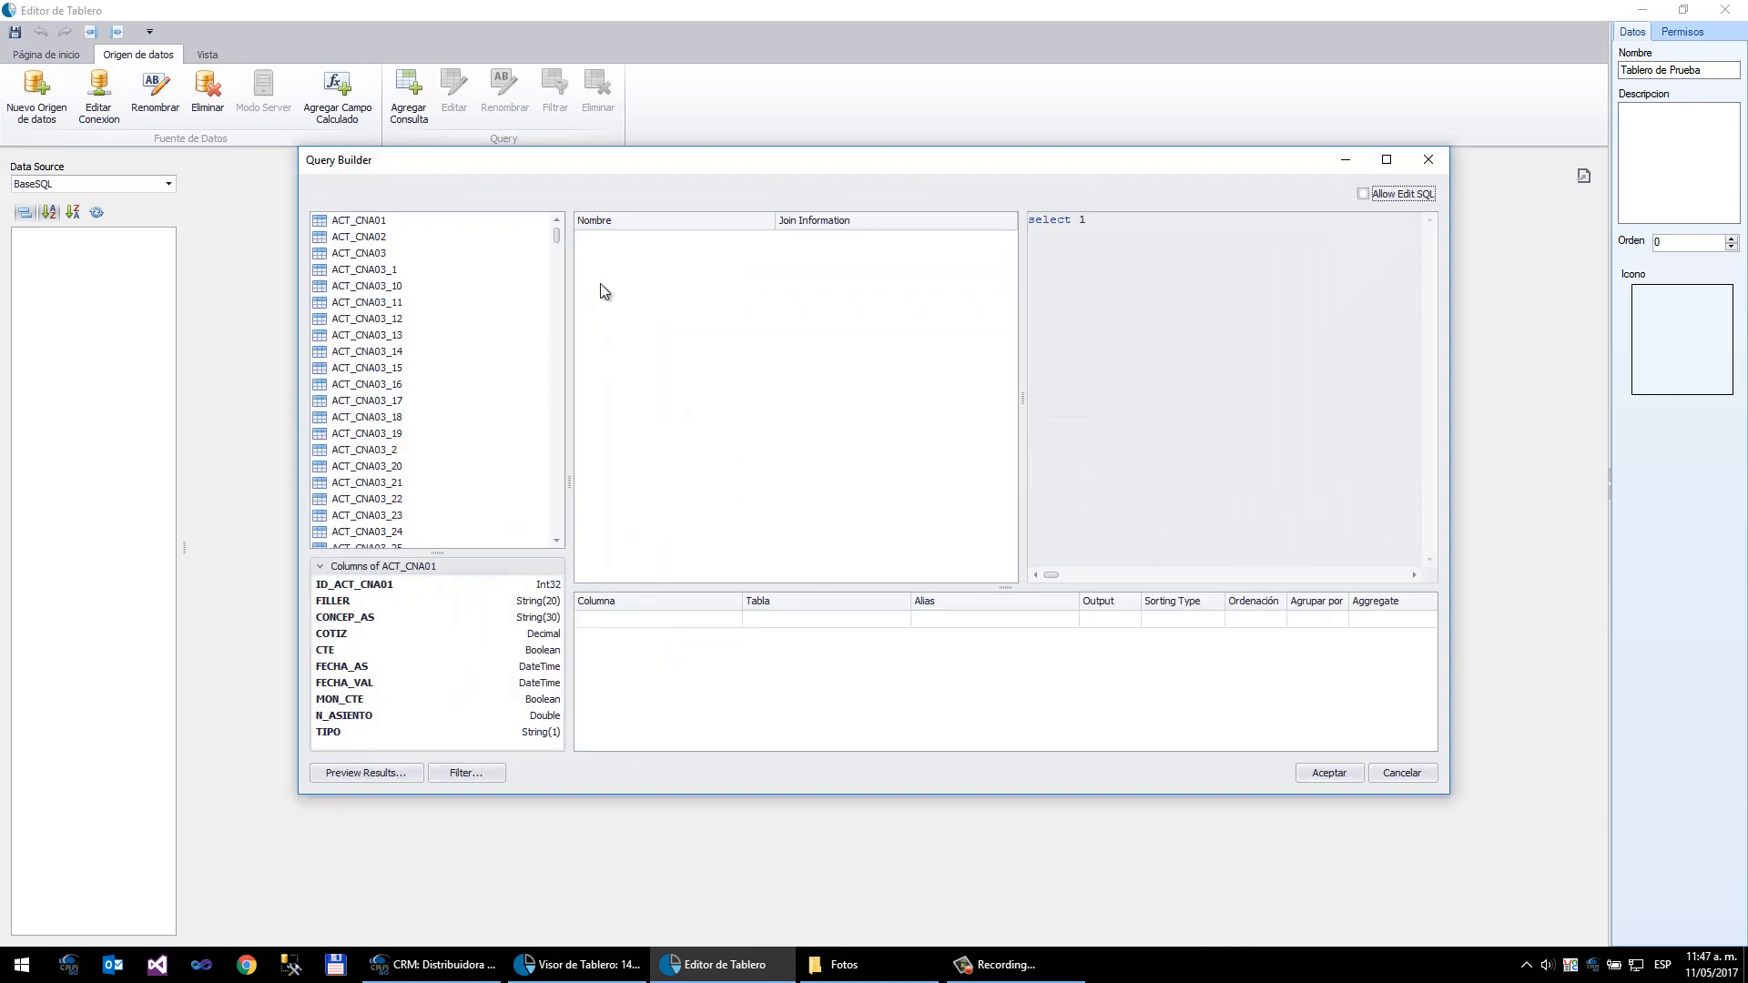
left_click_drag(559, 237, 565, 323)
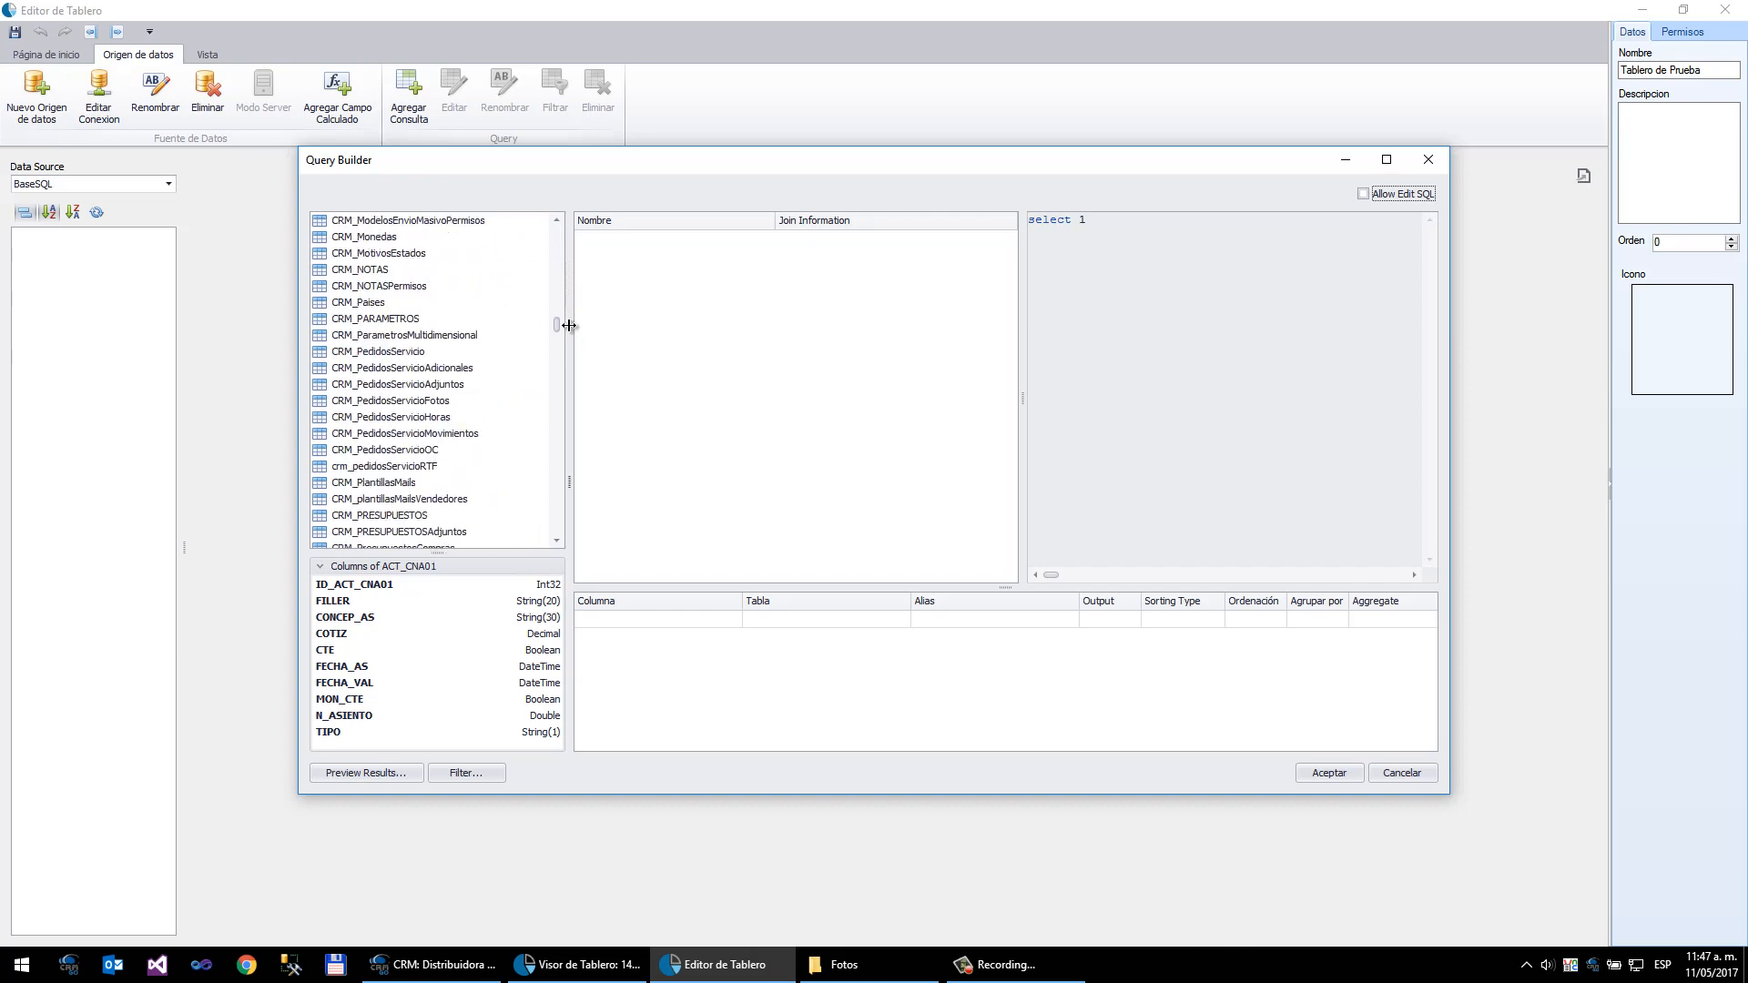
left_click(402, 320)
left_click(402, 336)
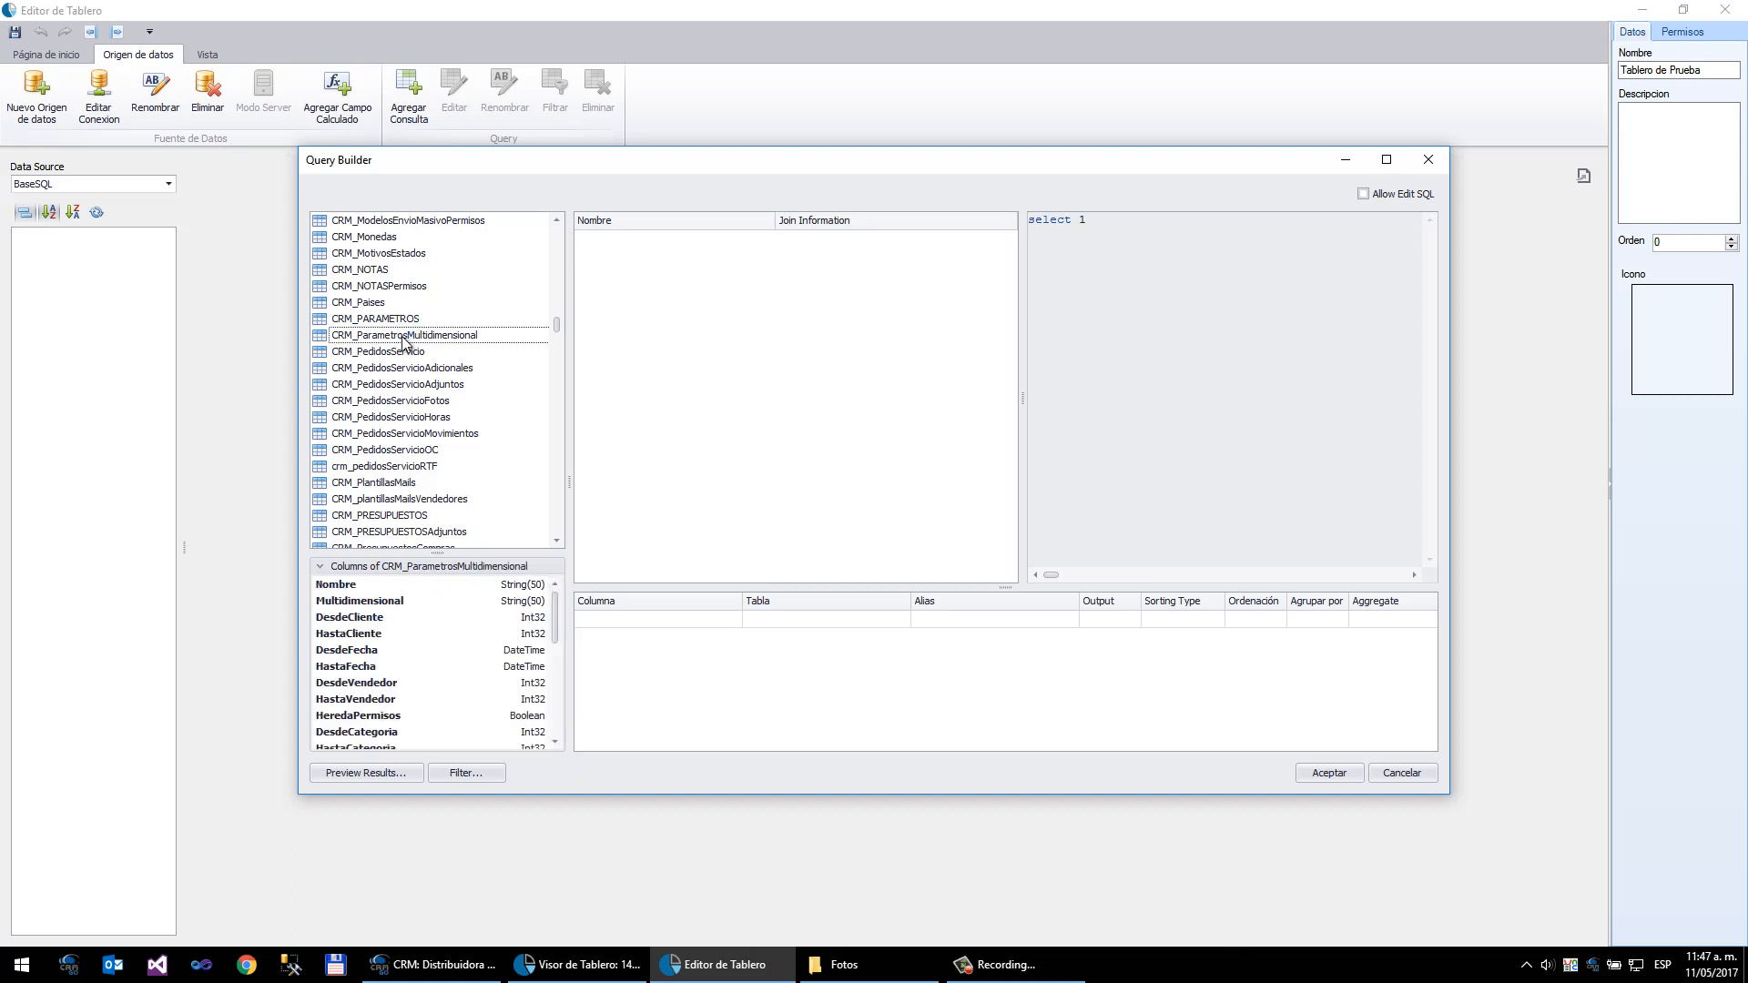
left_click(394, 385)
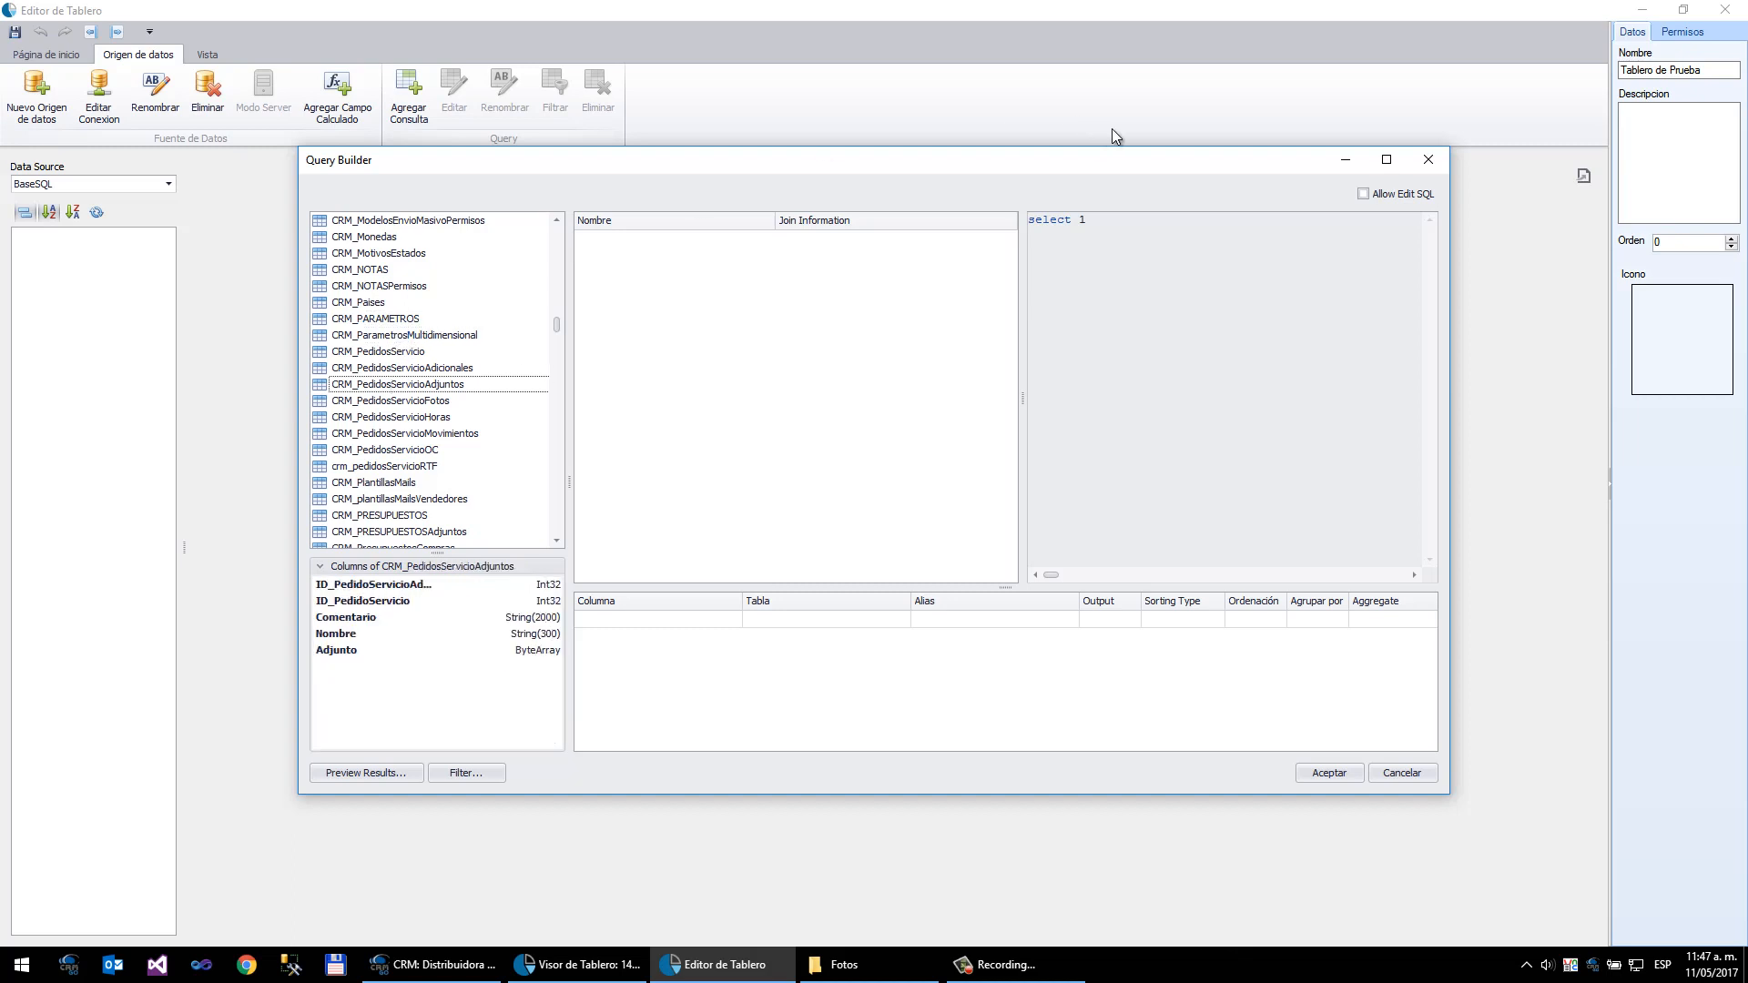
left_click(1428, 160)
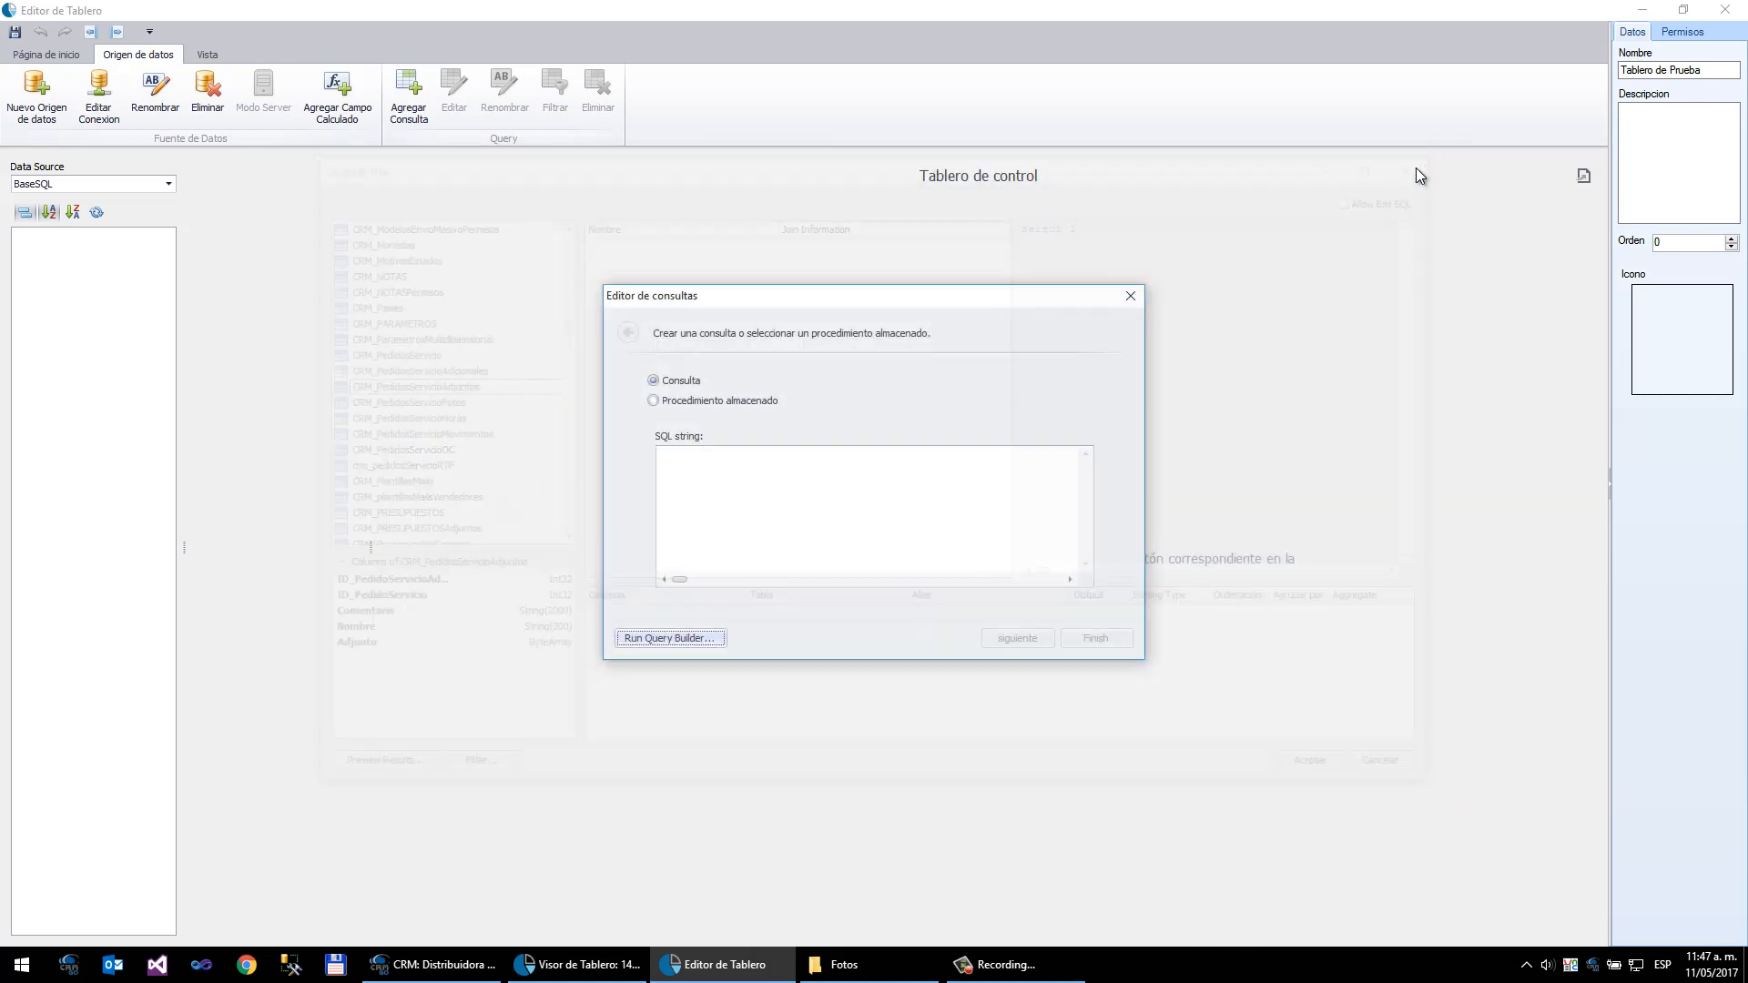
left_click(808, 497)
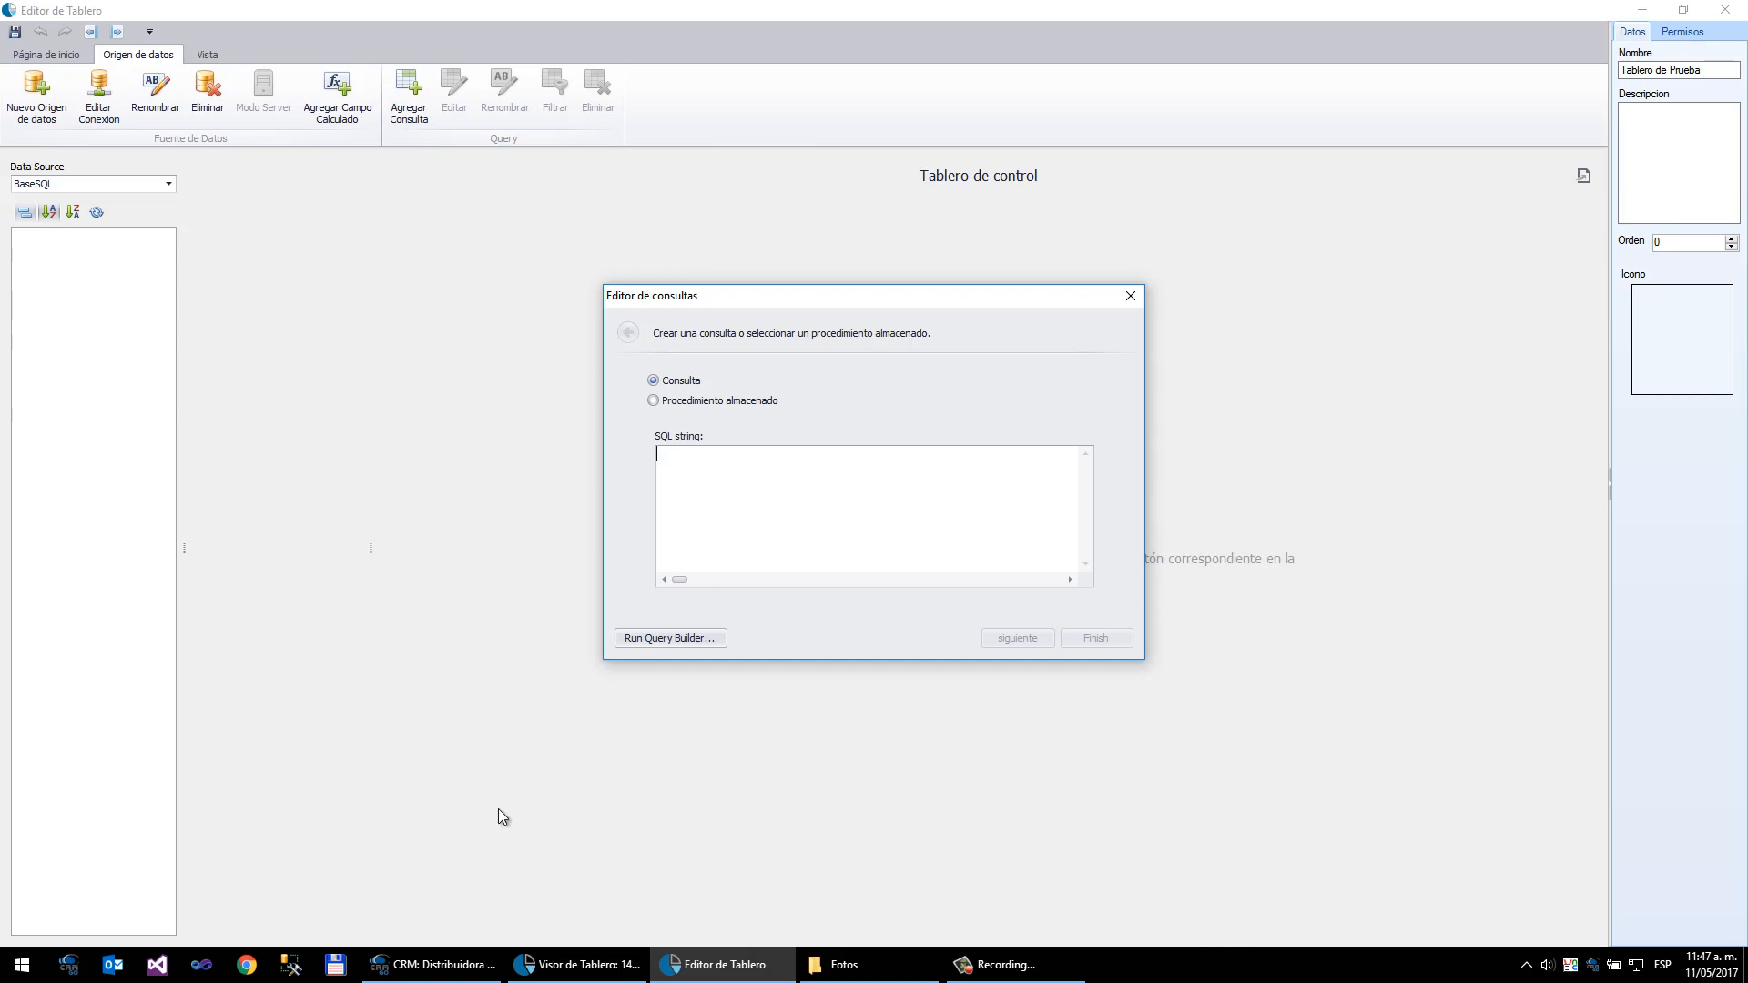
- Close the query editor and the dashboard editor, discarding the pending changes
left_click(423, 967)
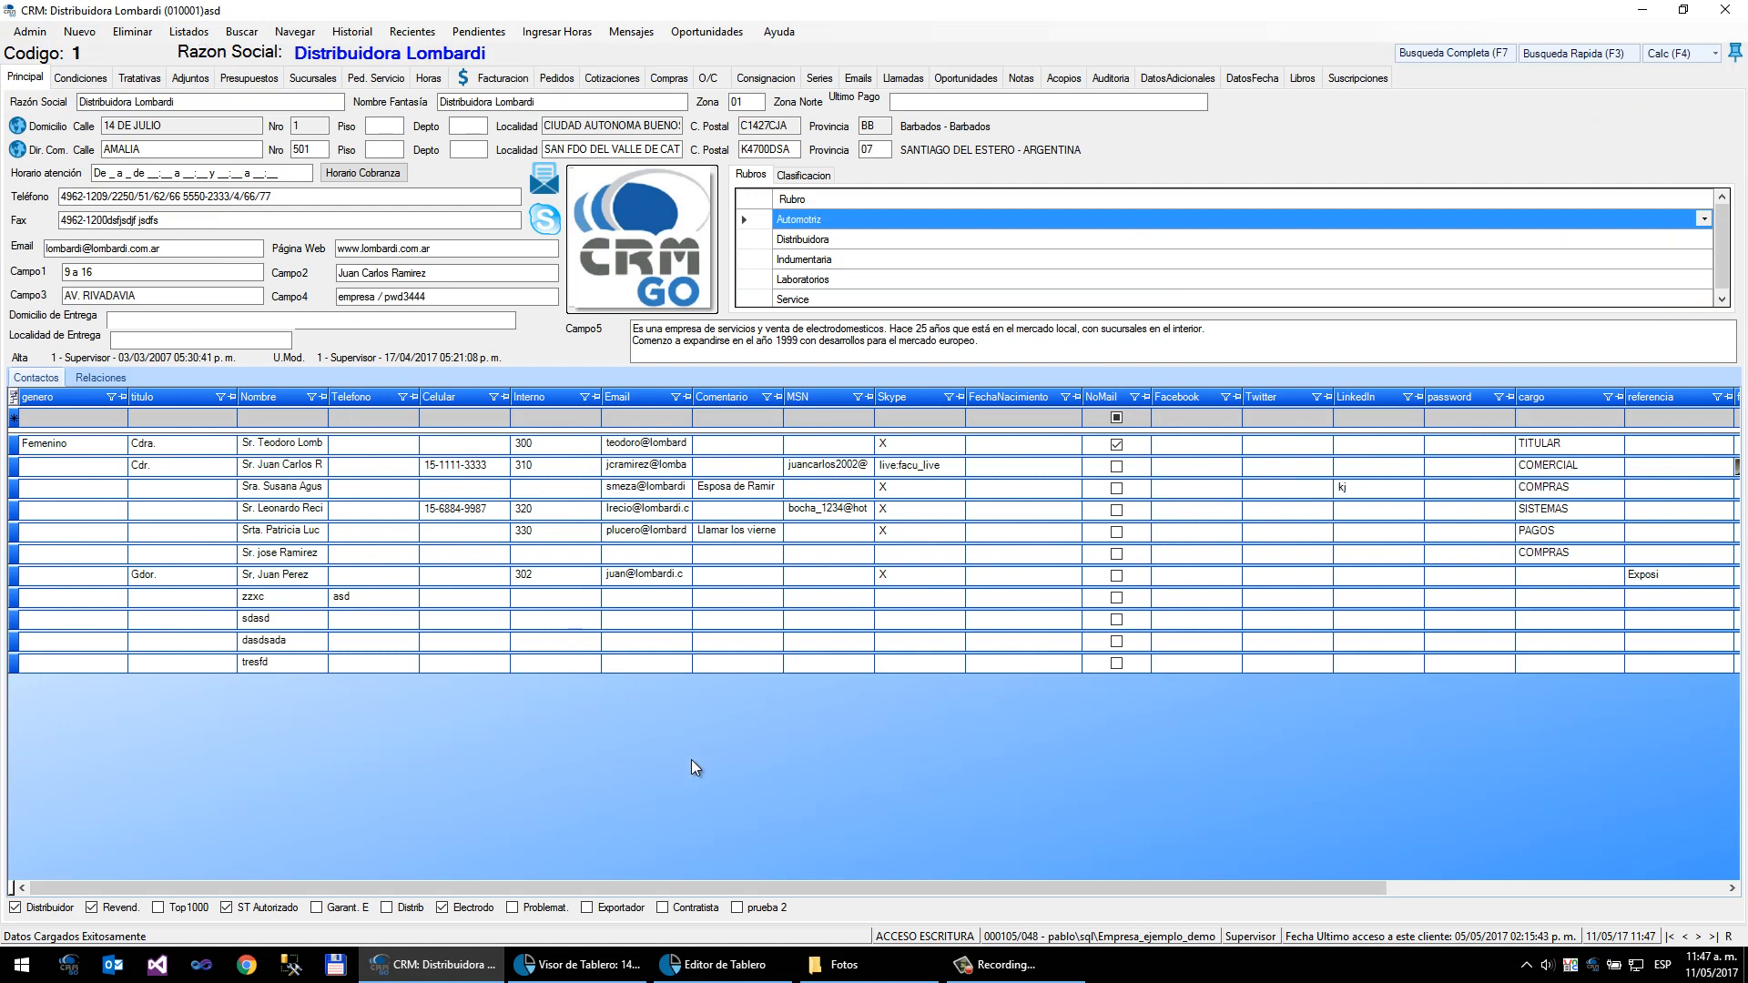
left_click(719, 965)
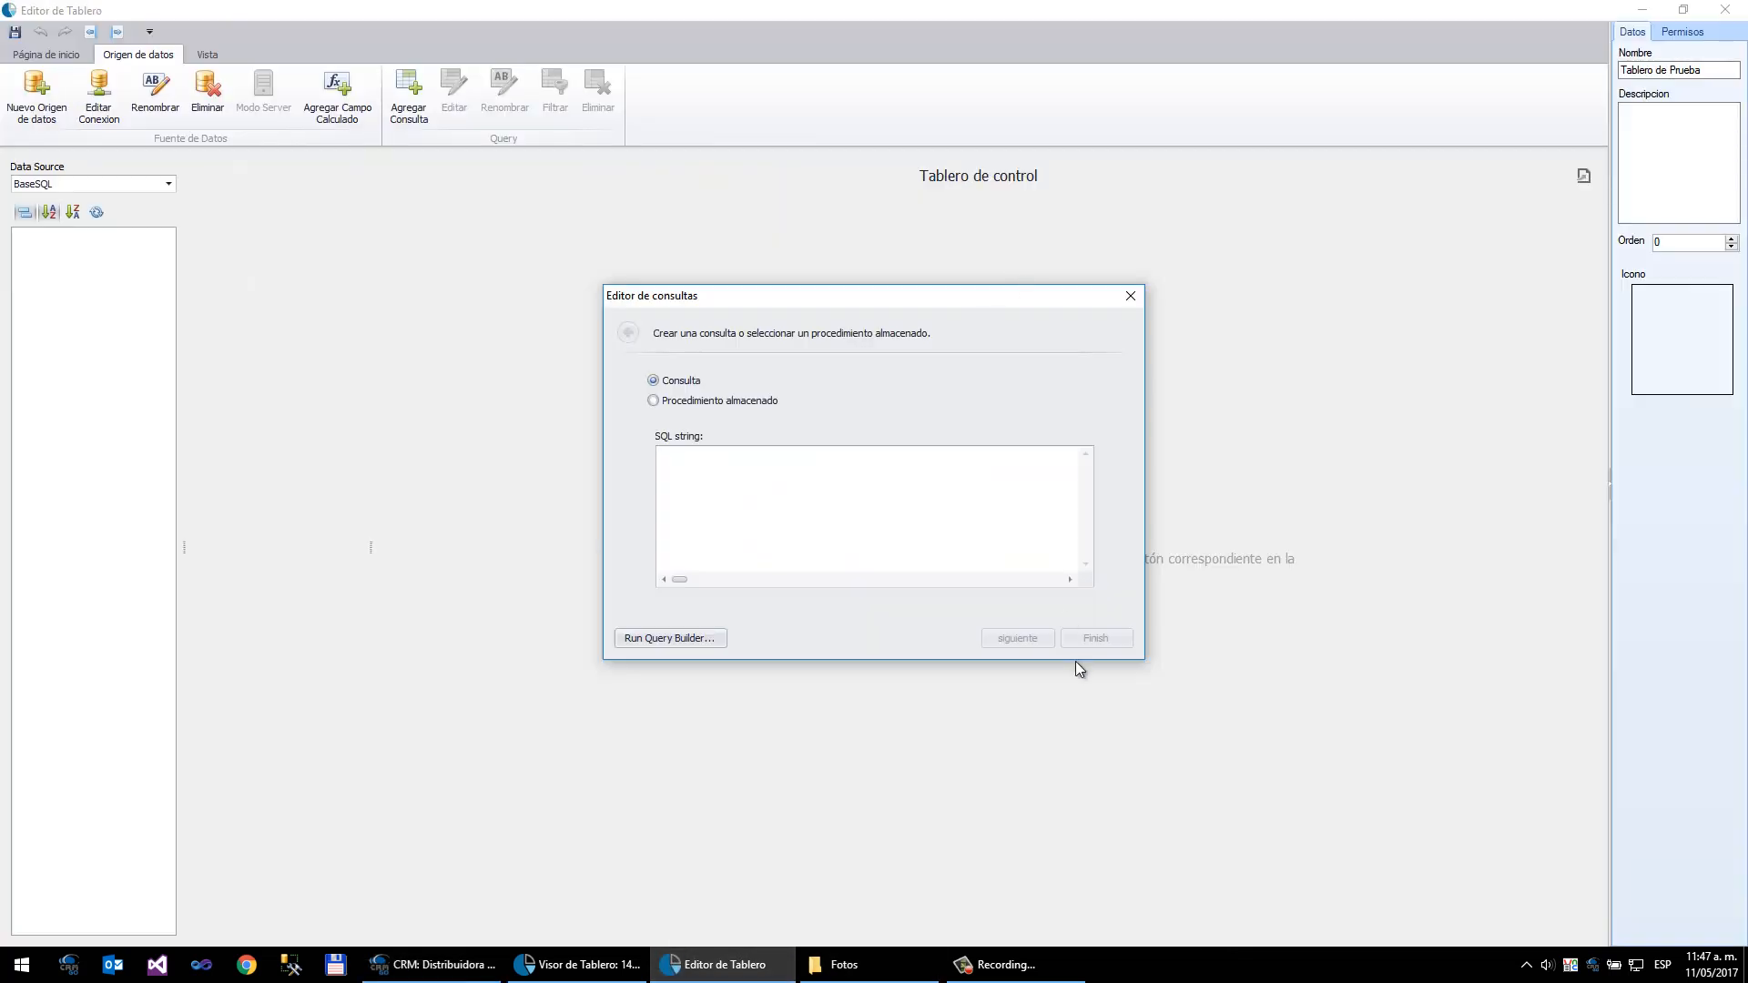
left_click(1130, 298)
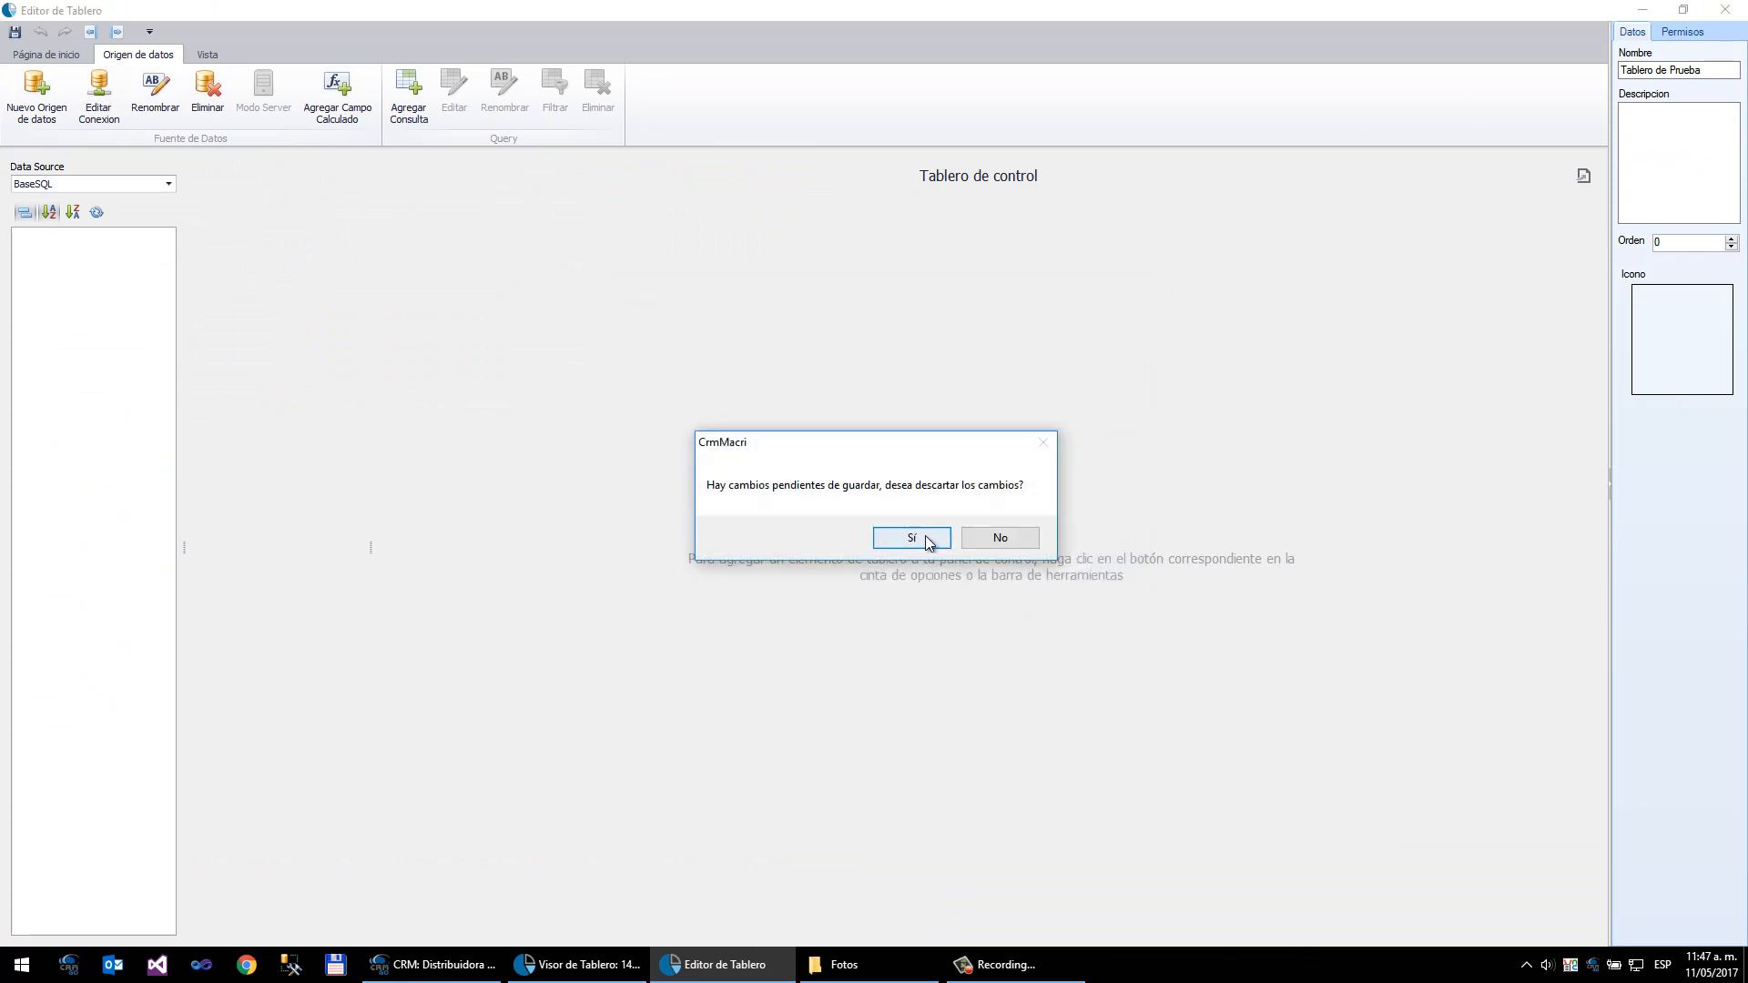
left_click(929, 538)
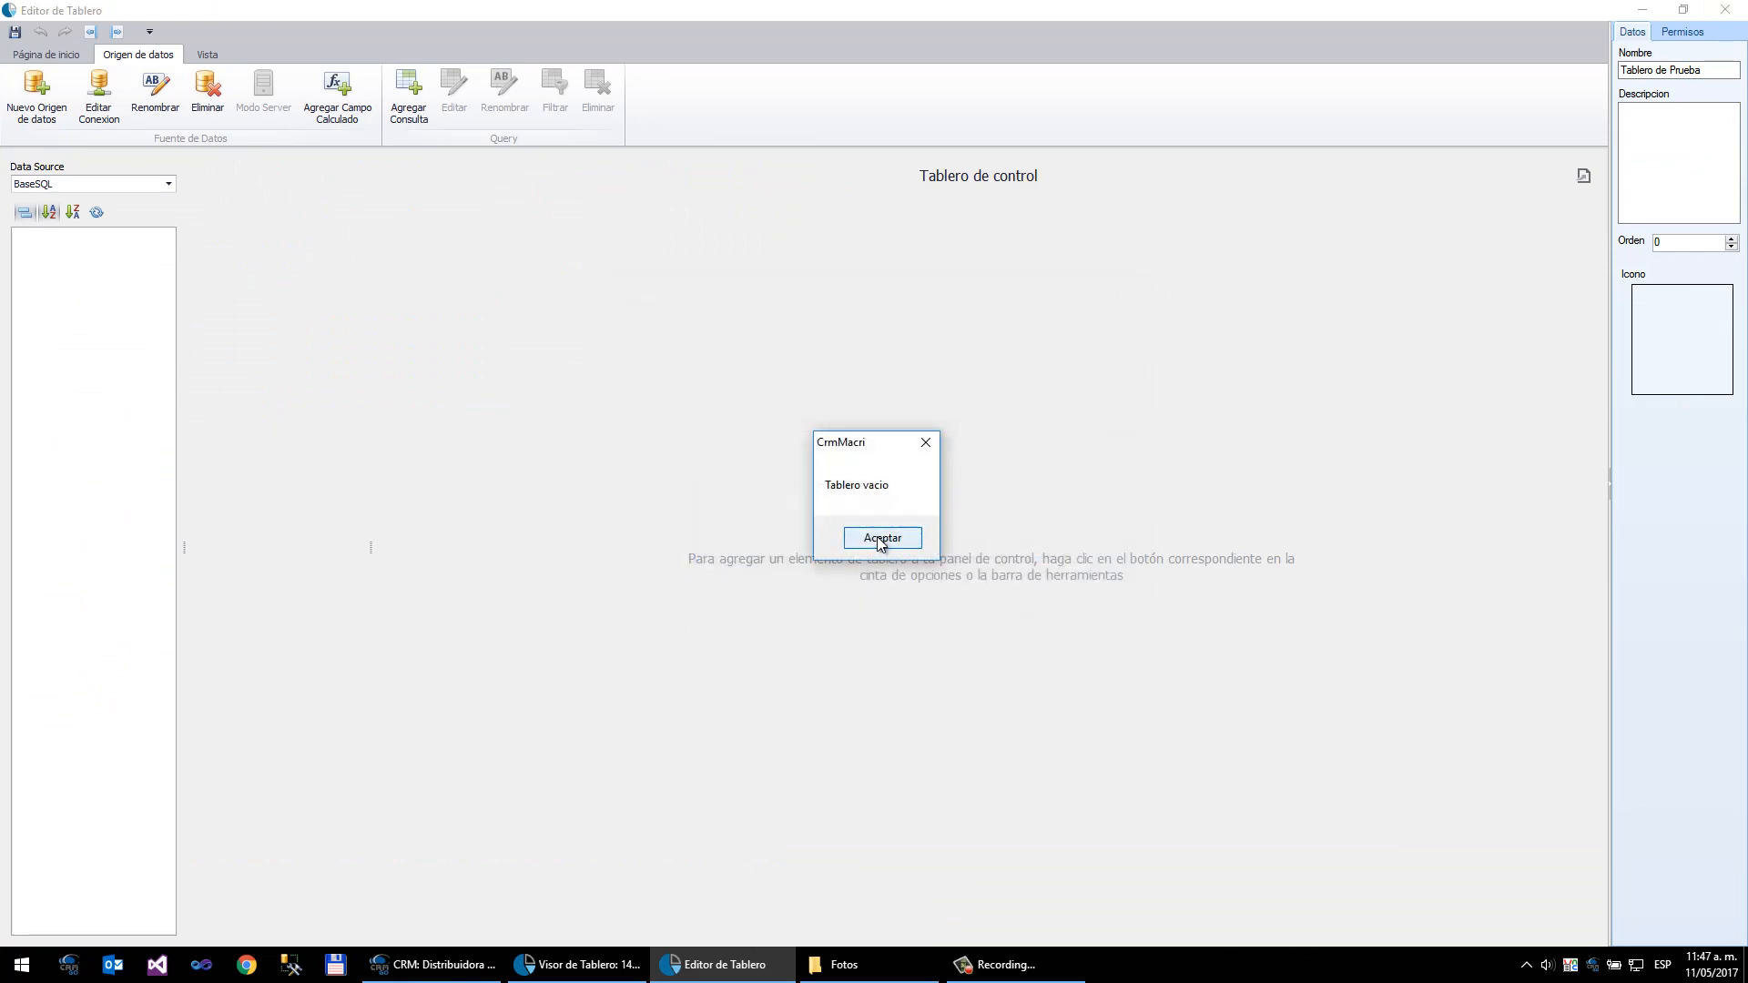
left_click(887, 539)
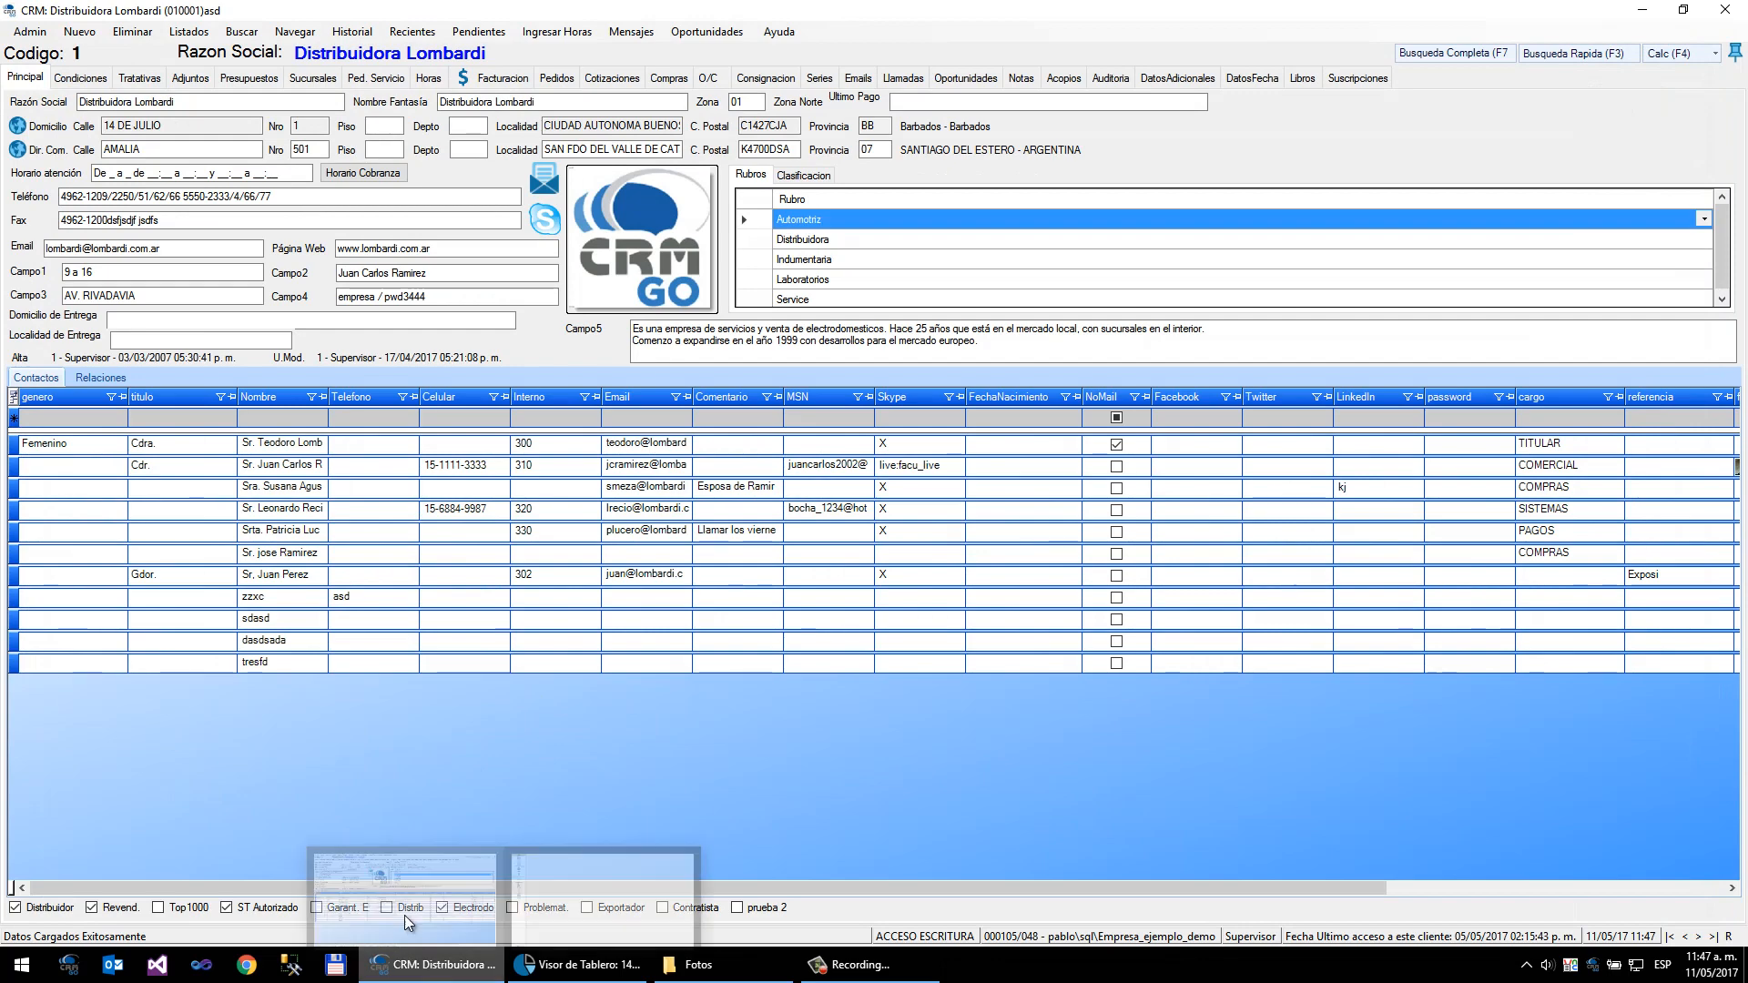
- Open the multidimensional report and set its type to Facturas
left_click(196, 35)
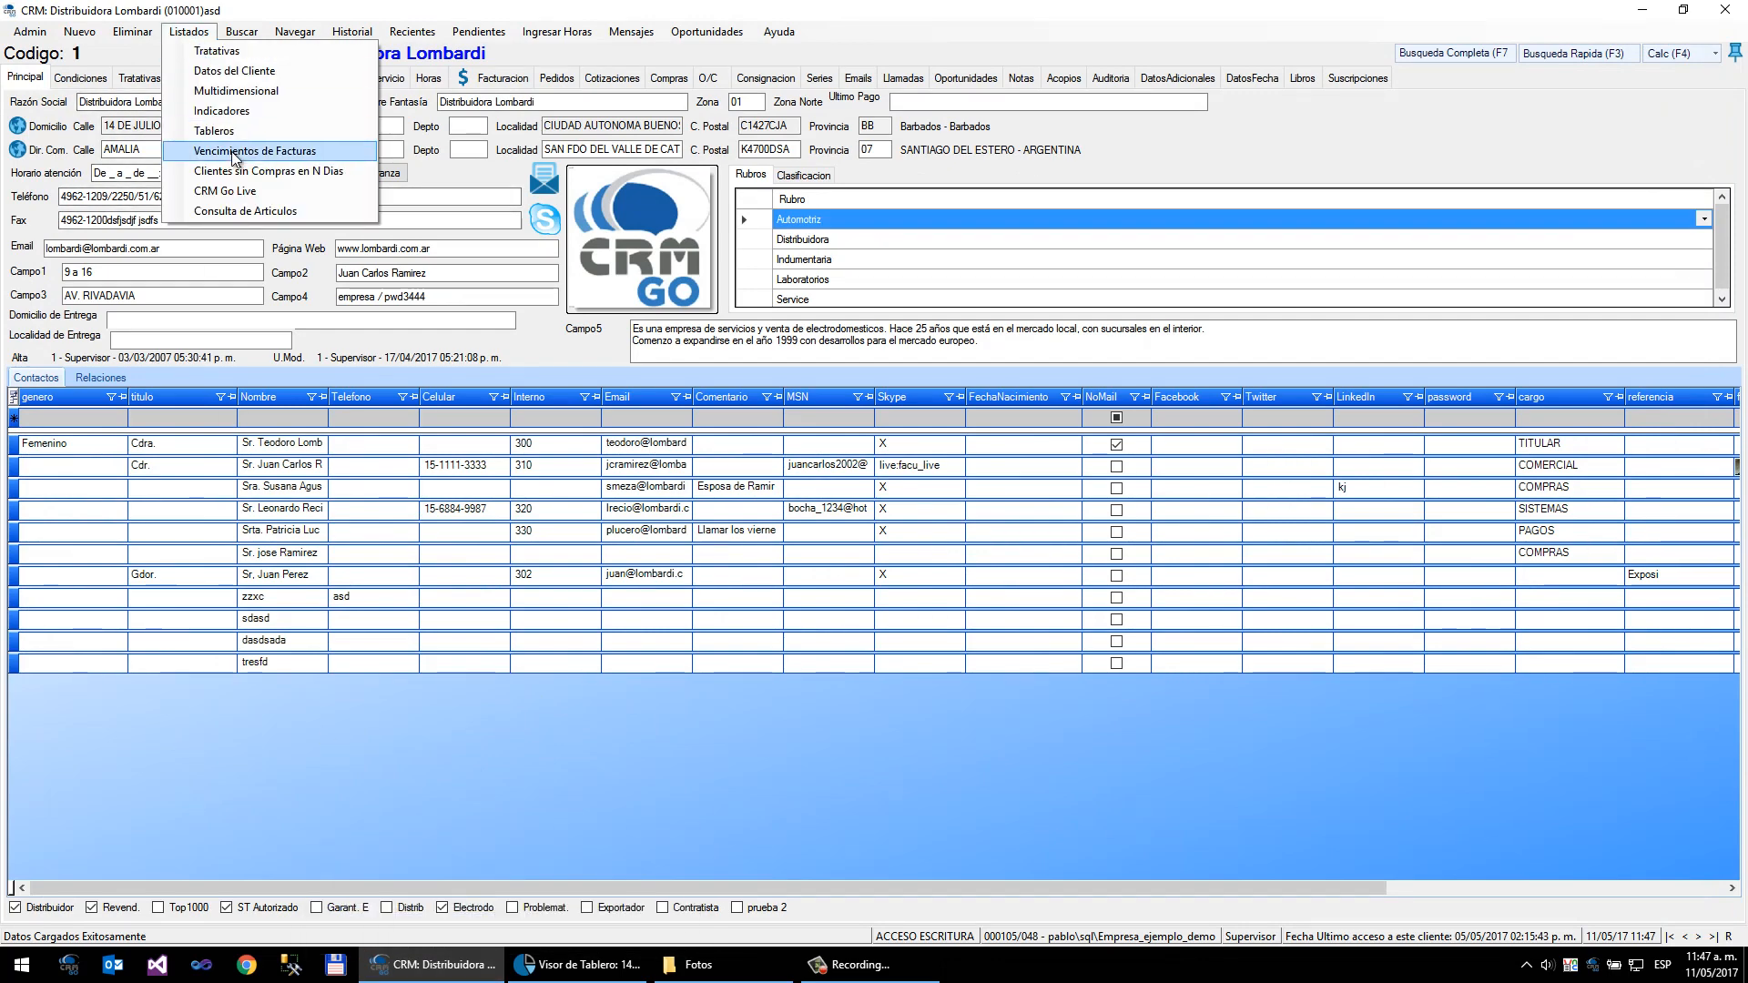
left_click(264, 92)
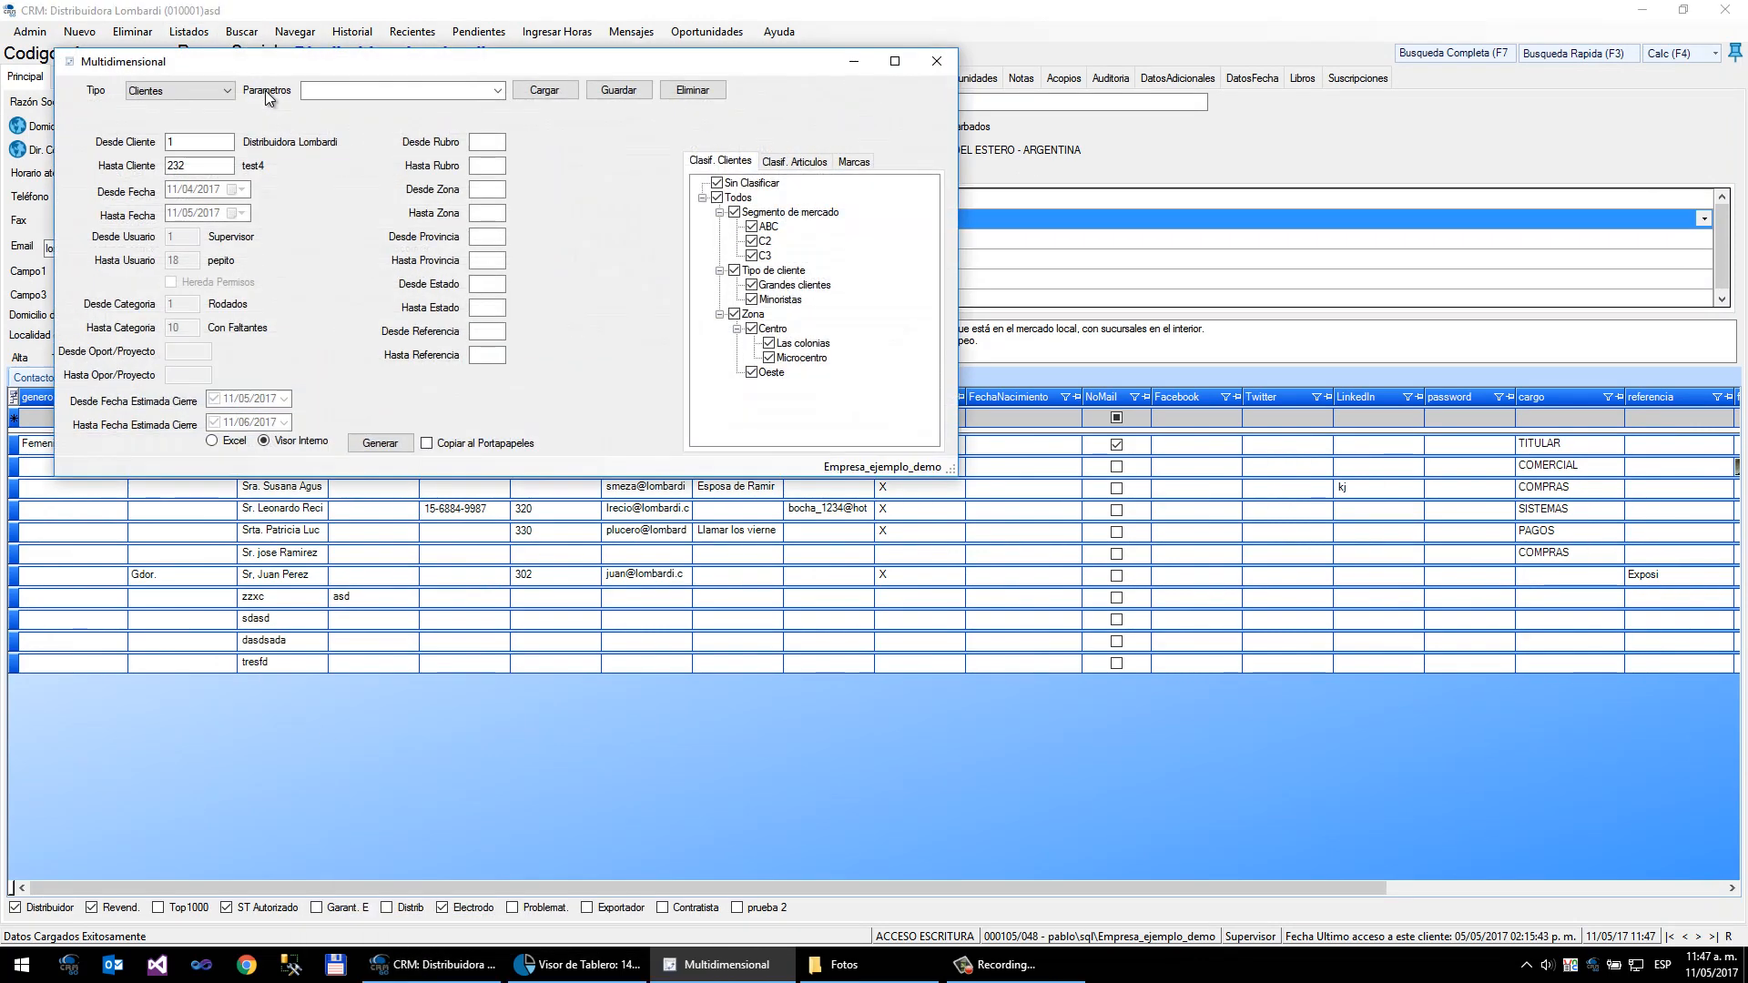
left_click(213, 92)
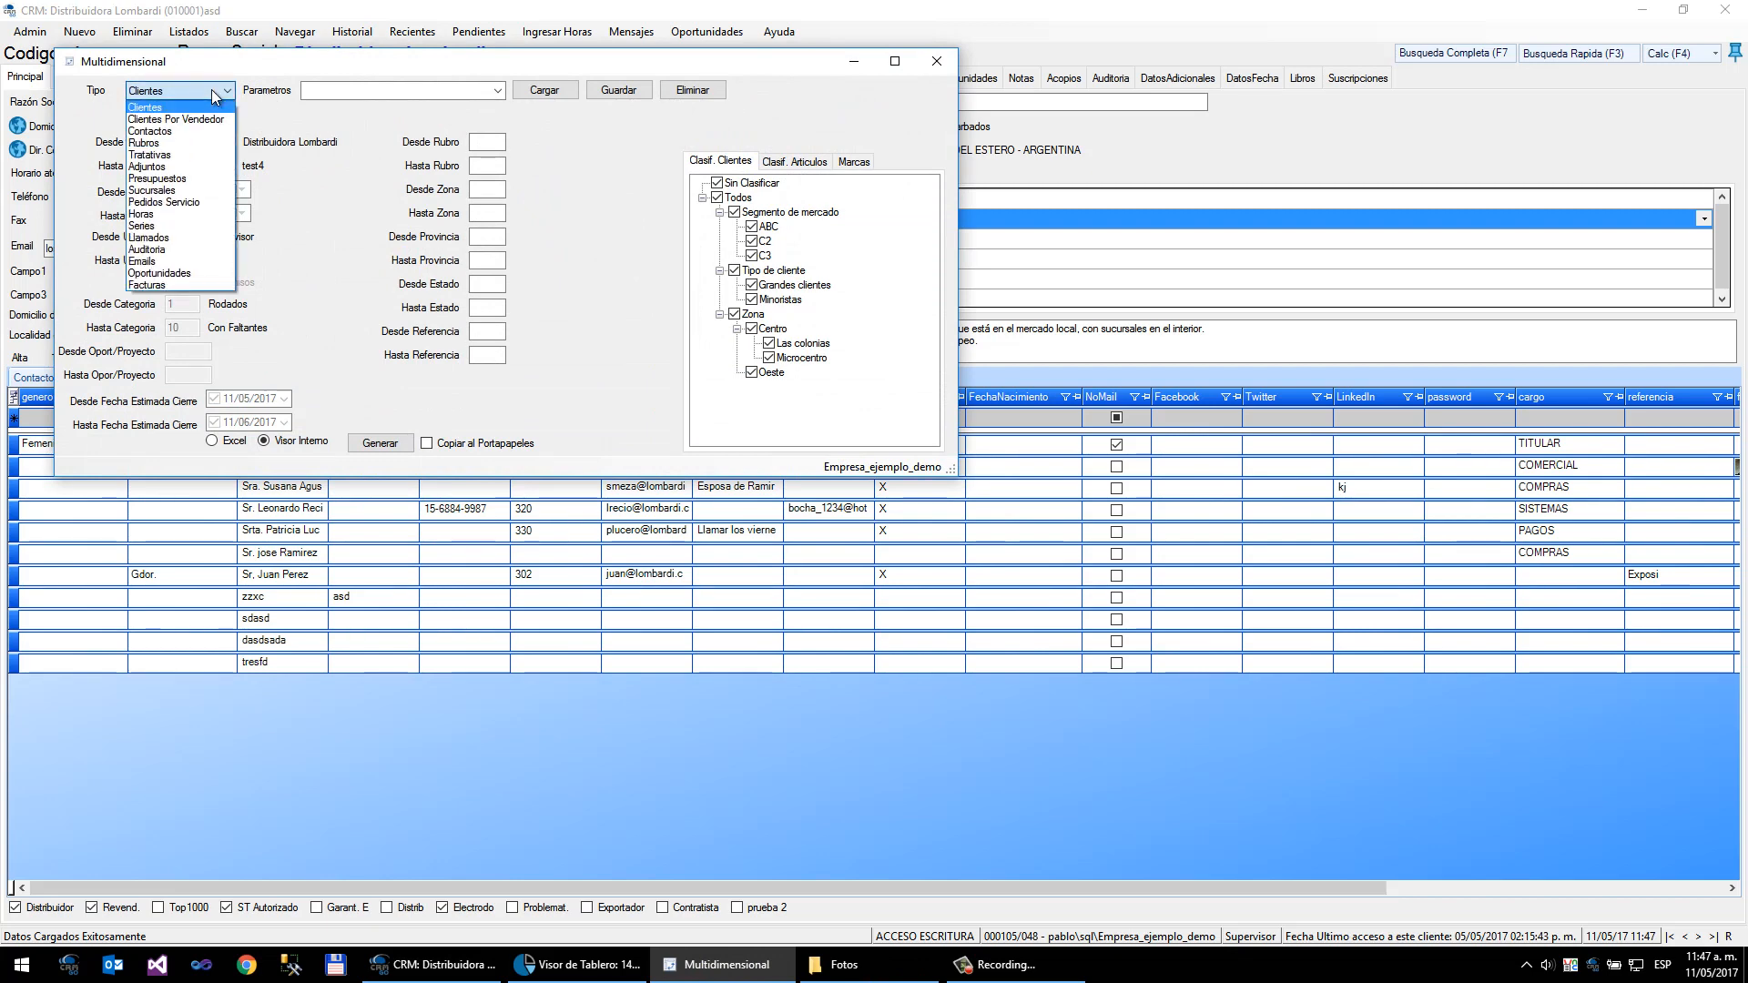
left_click(168, 286)
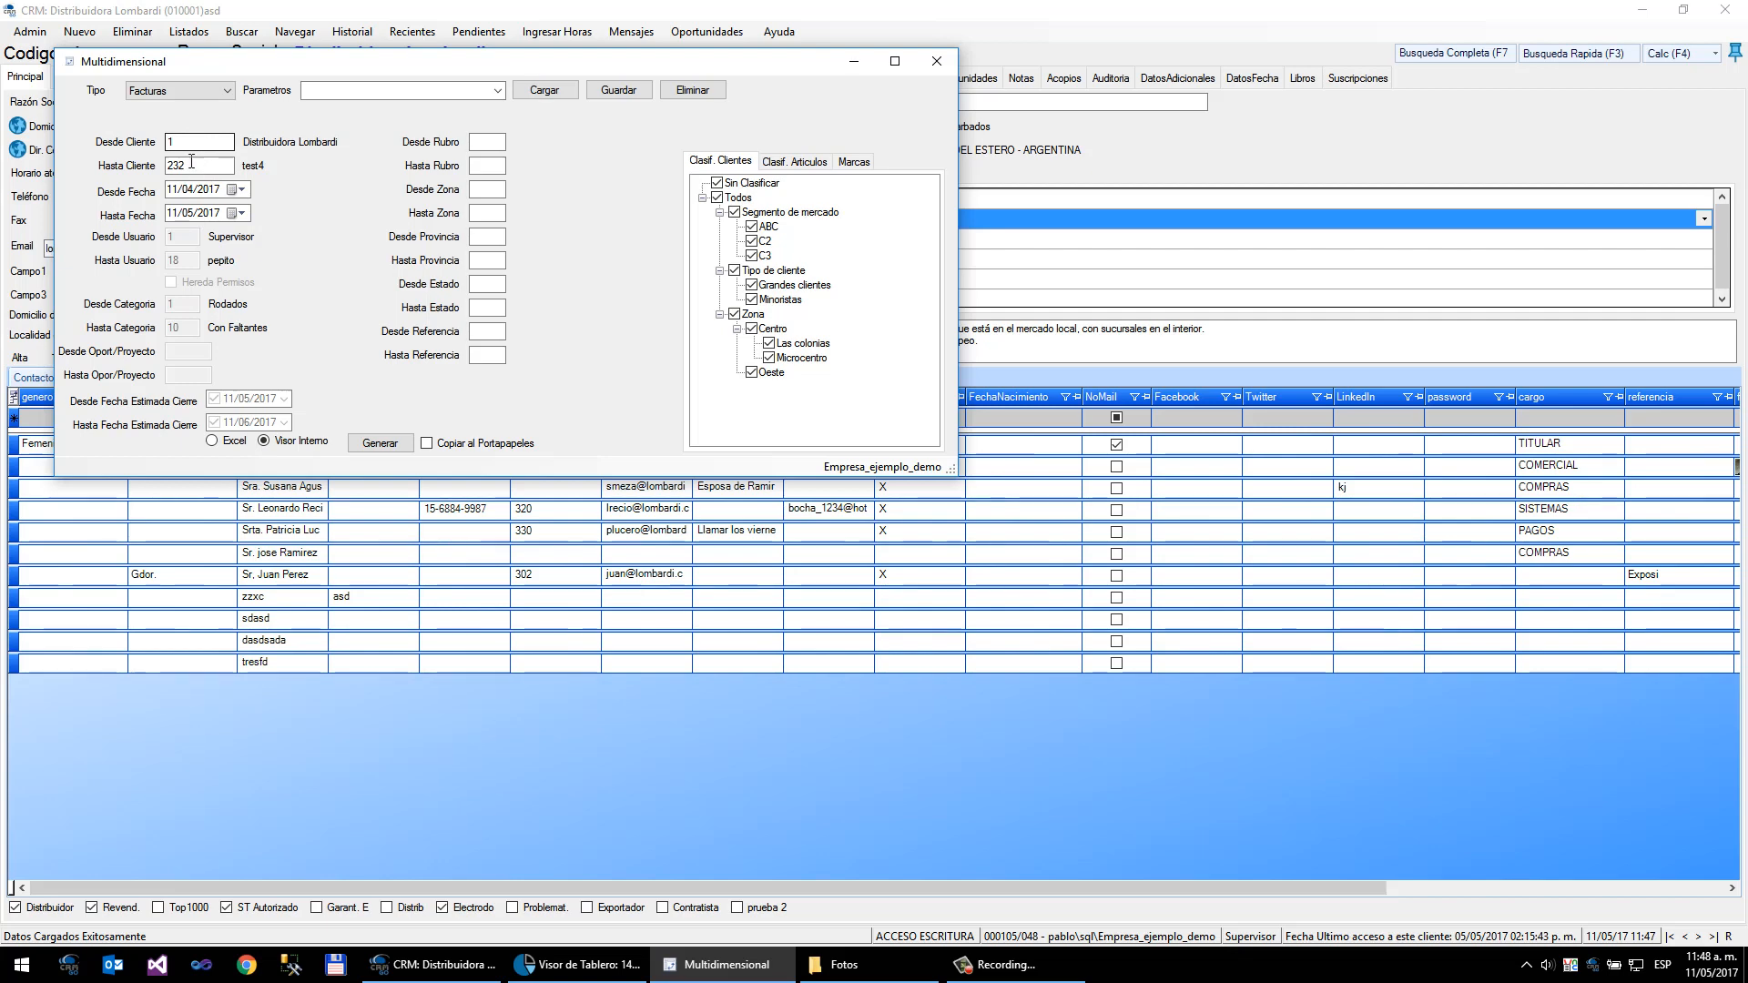
- Set the client range up to 999999 and the date range from 11/04/1993 to 11/05/2040
left_click(190, 167)
left_click_drag(190, 166, 125, 176)
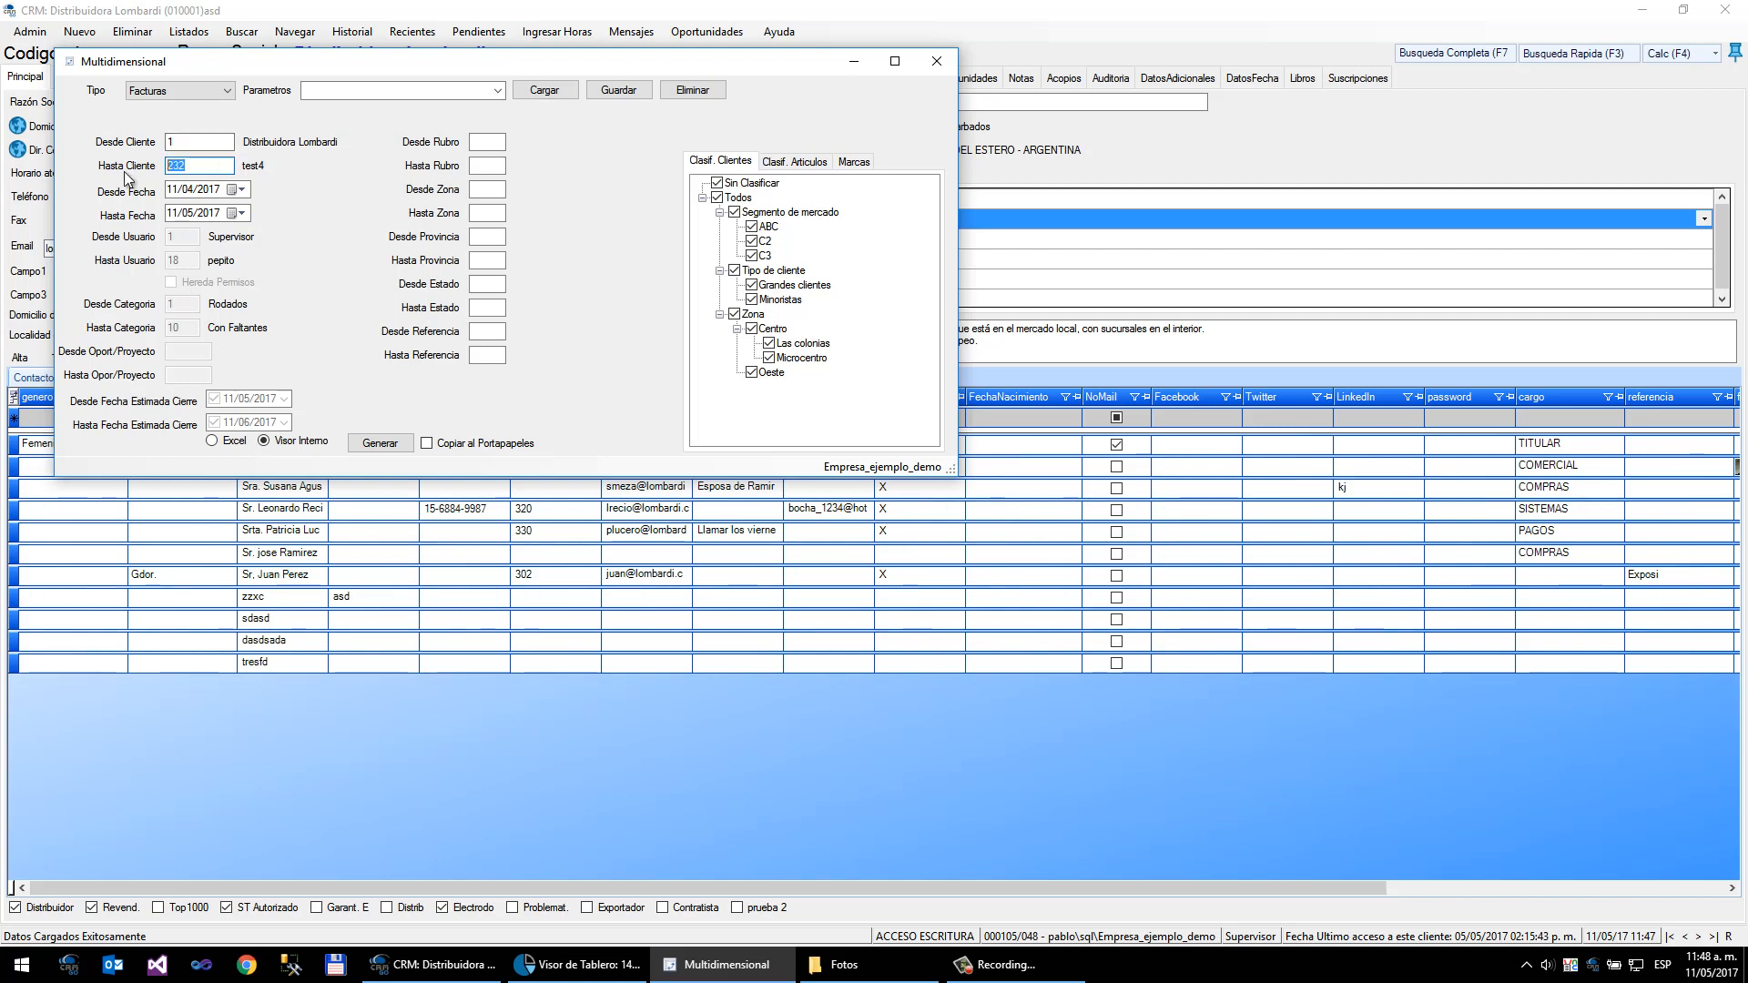
type("999999")
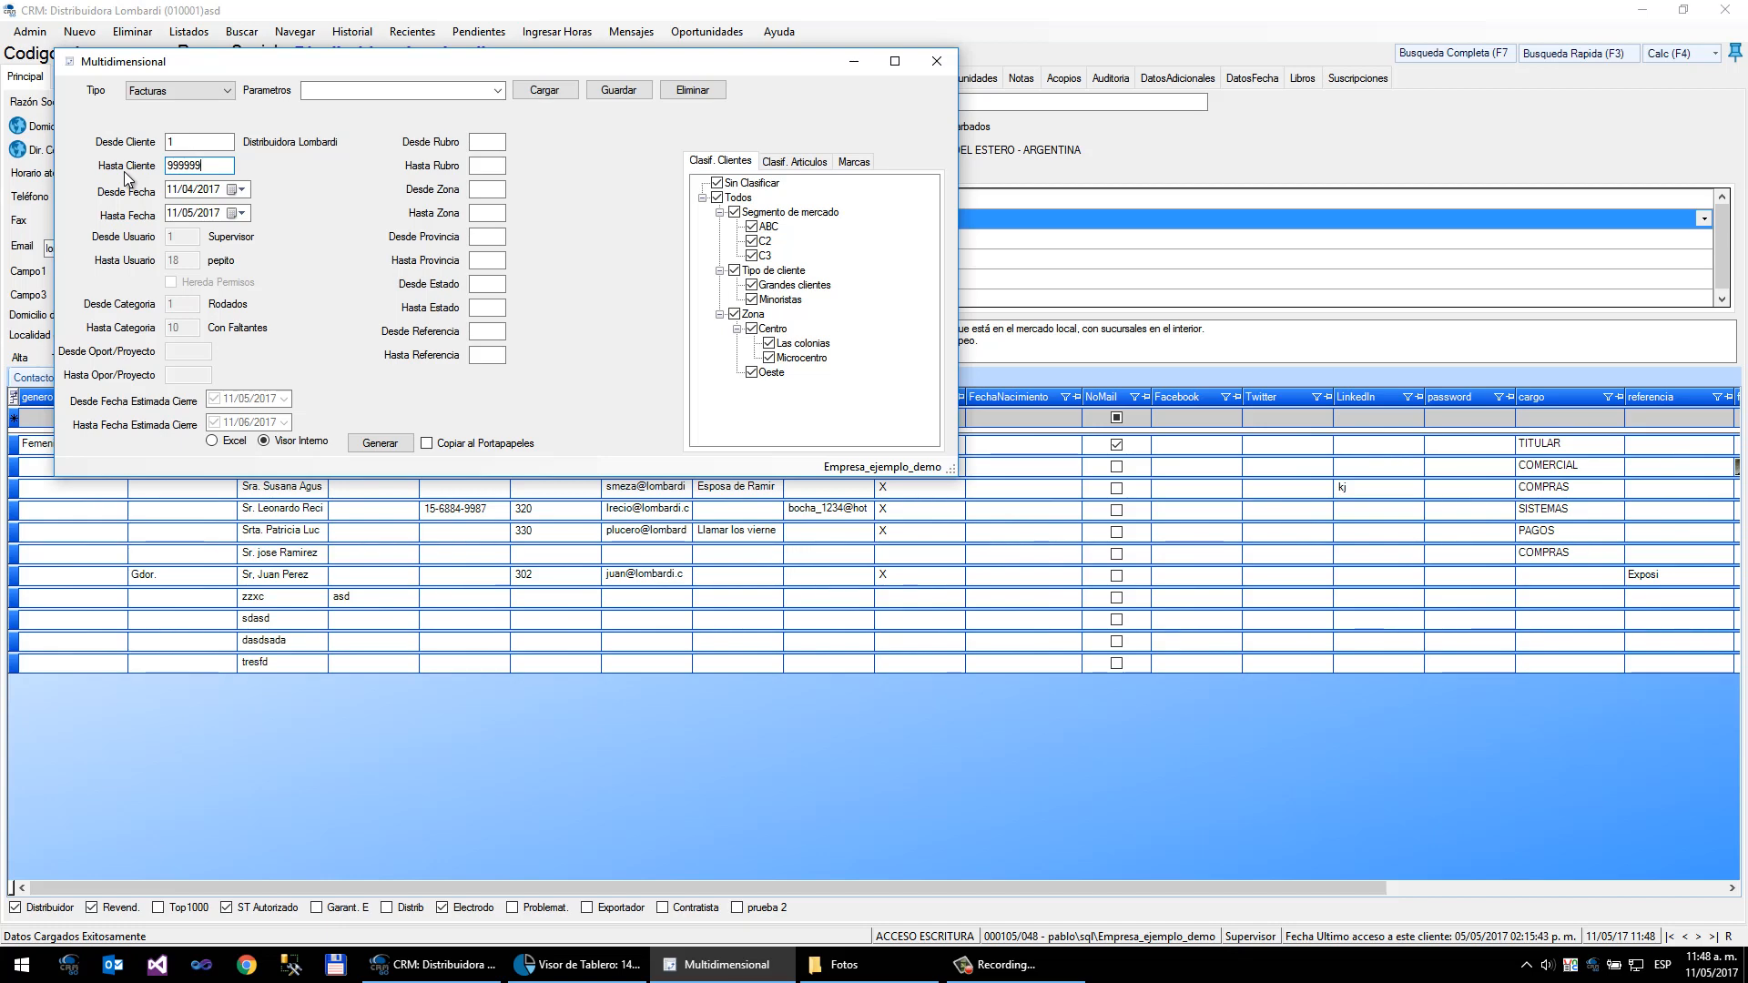
left_click(208, 191)
type("1993")
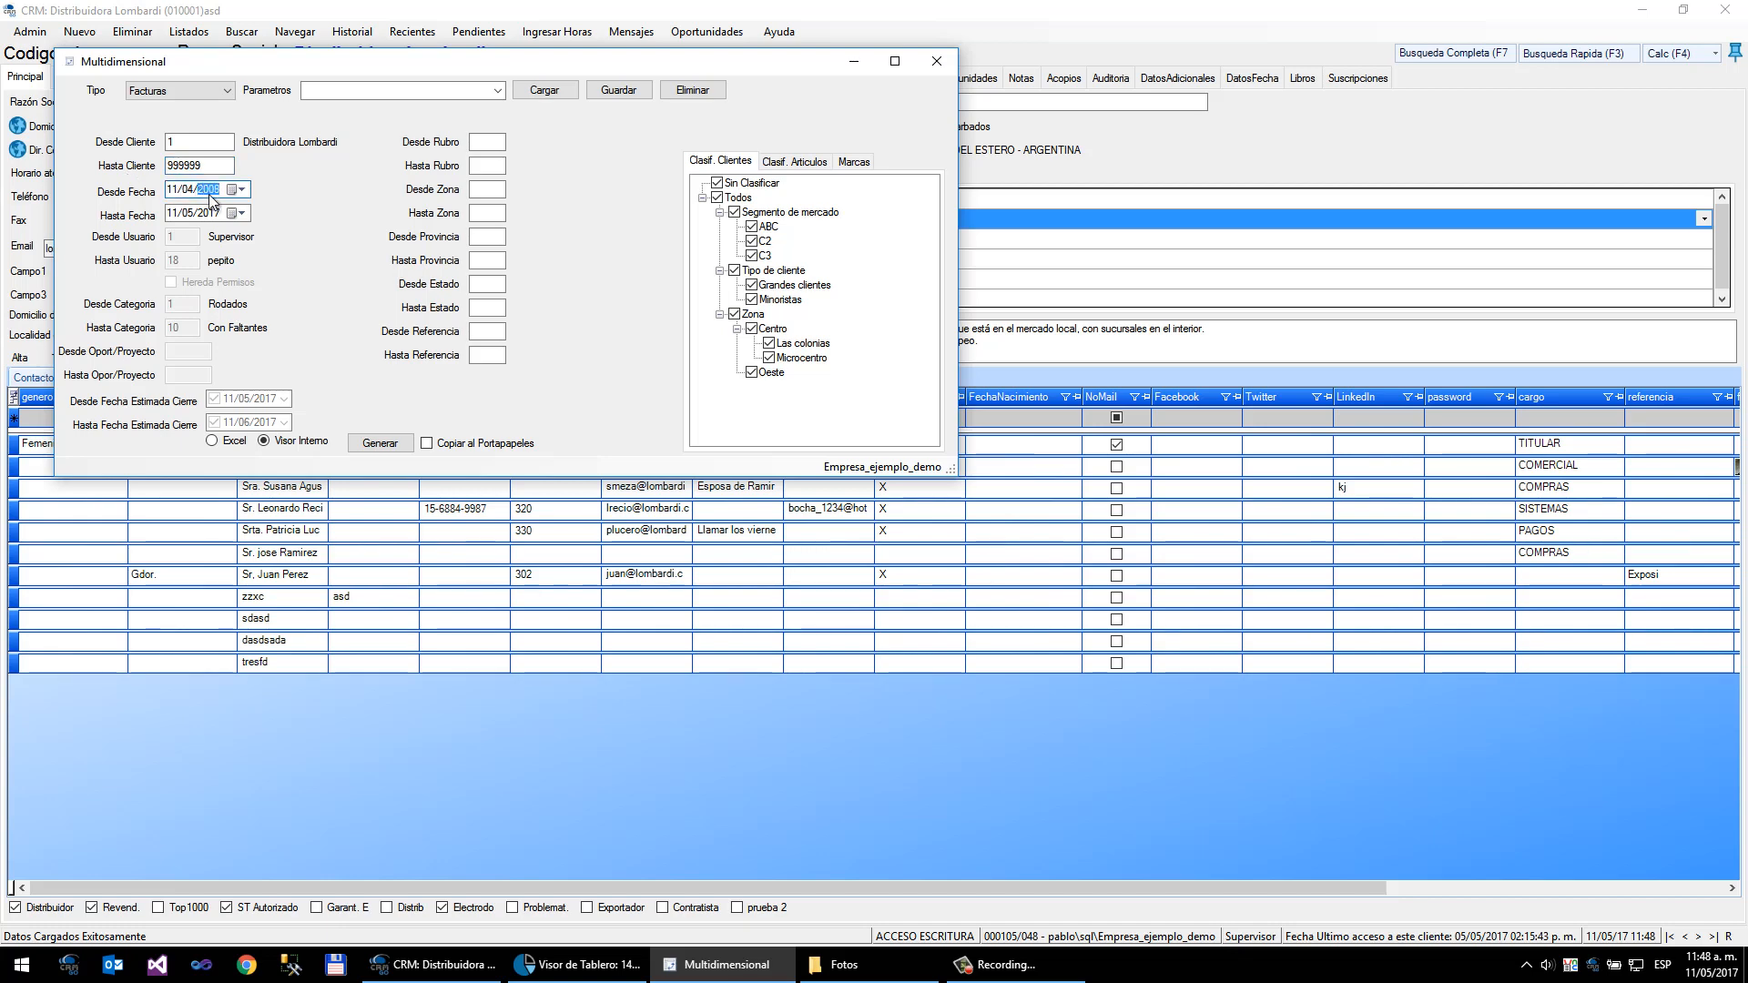
left_click(212, 215)
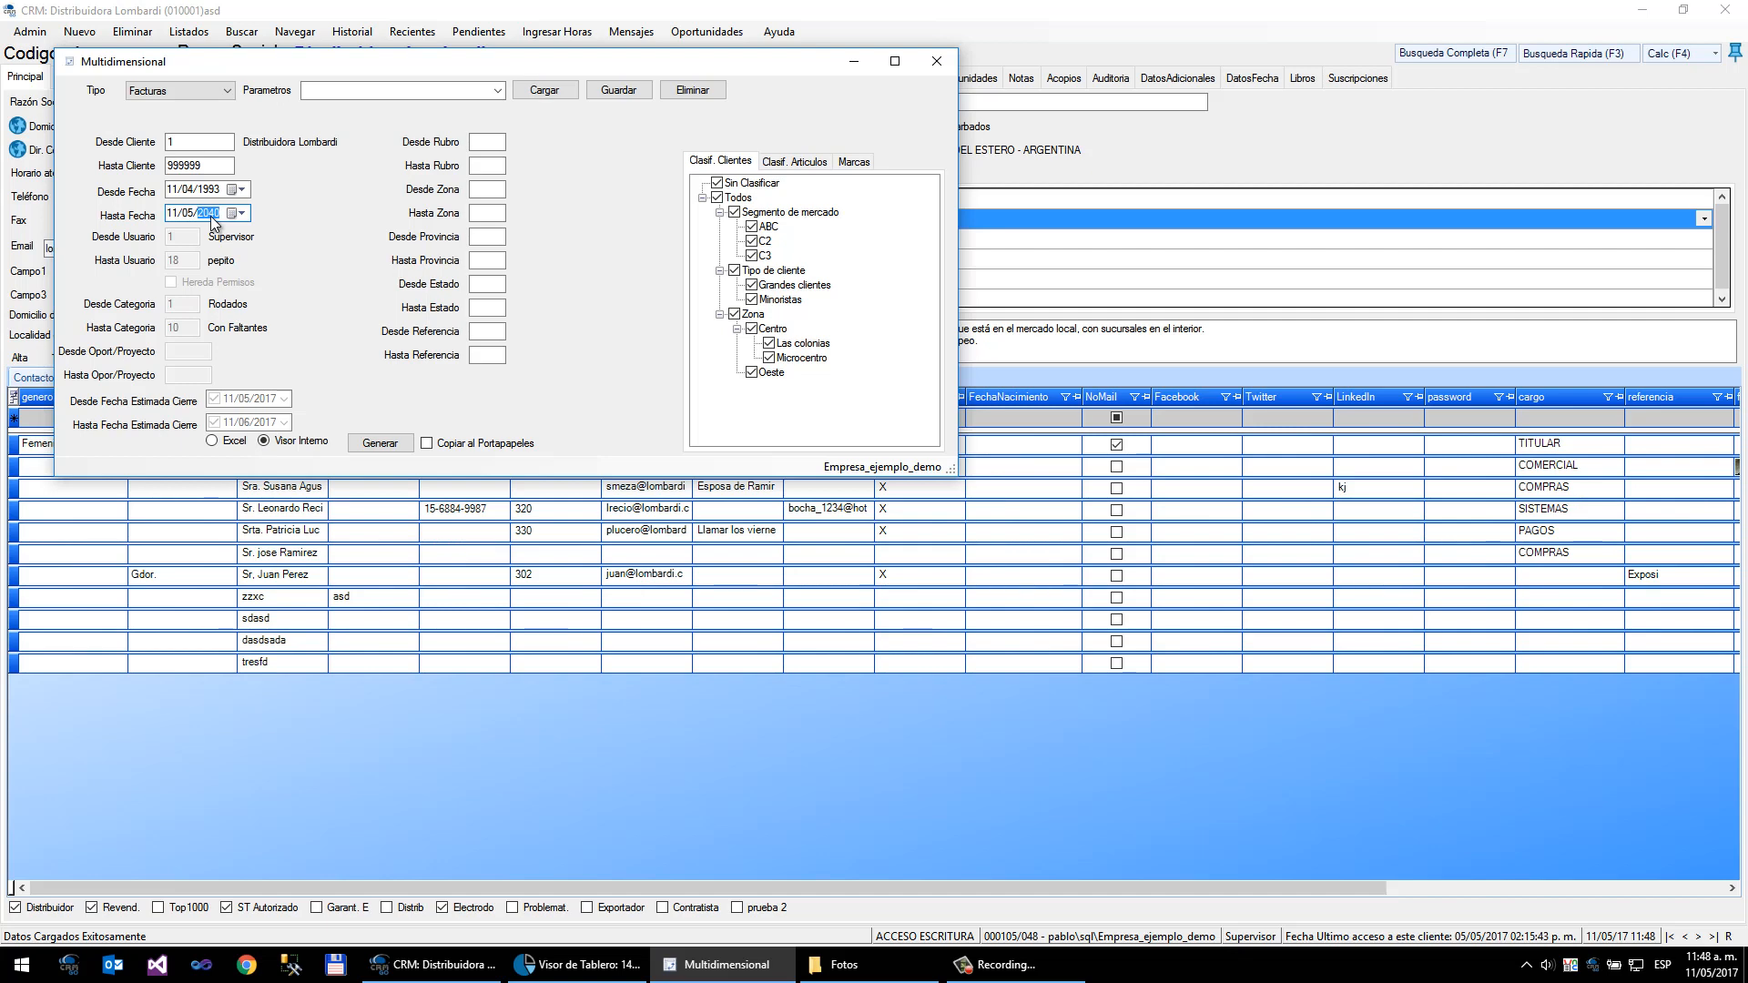
- Enable copying to the clipboard, generate the invoices pivot table, and close it
left_click(427, 443)
left_click(381, 444)
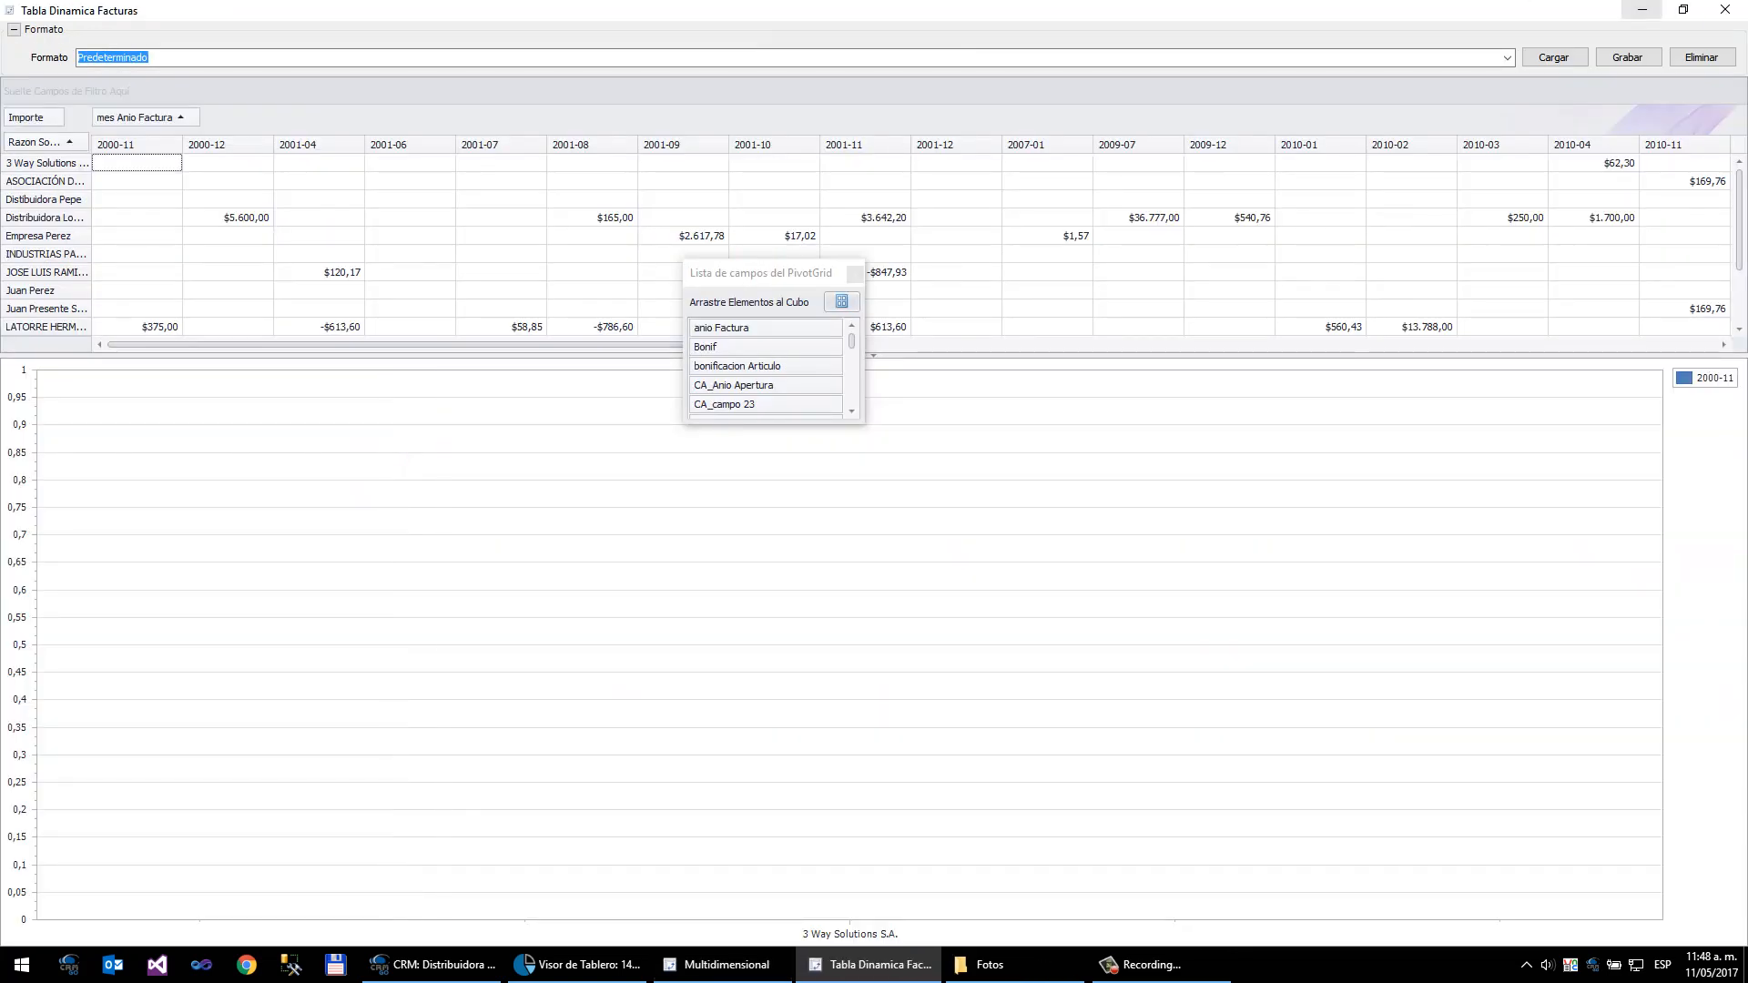
left_click(1725, 9)
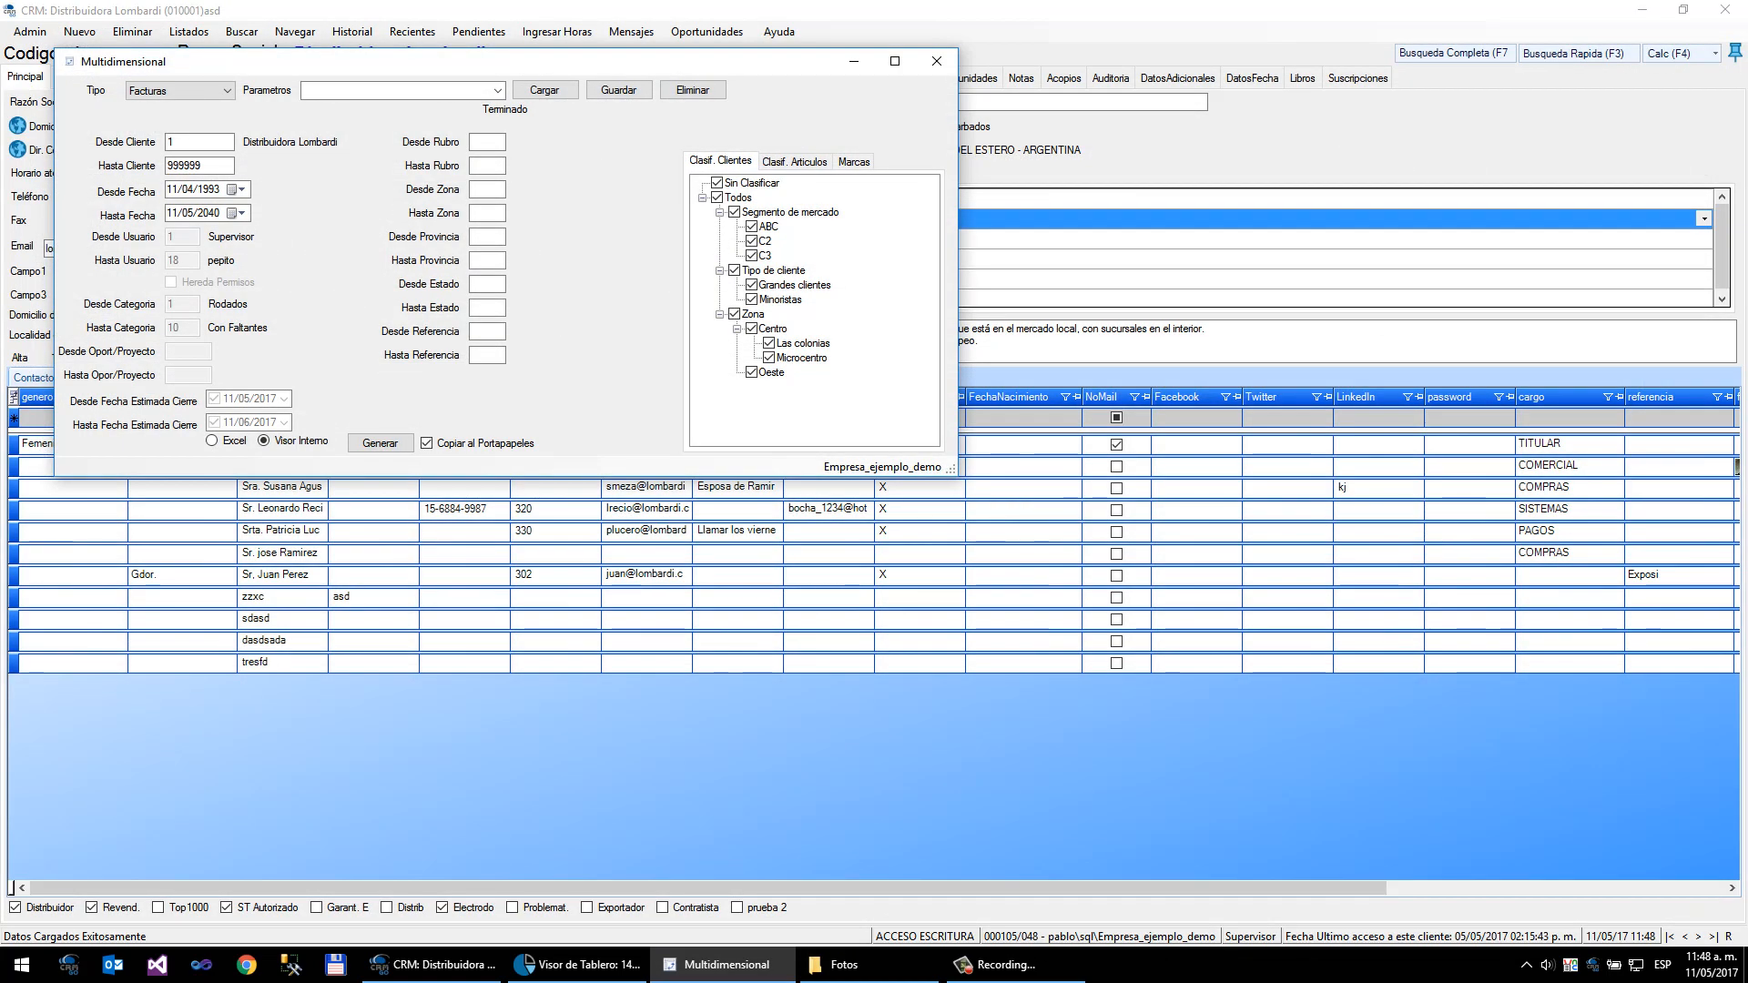
- Reopen the dashboards viewer and open the Tablero de Prueba dashboard
left_click(171, 37)
left_click(172, 38)
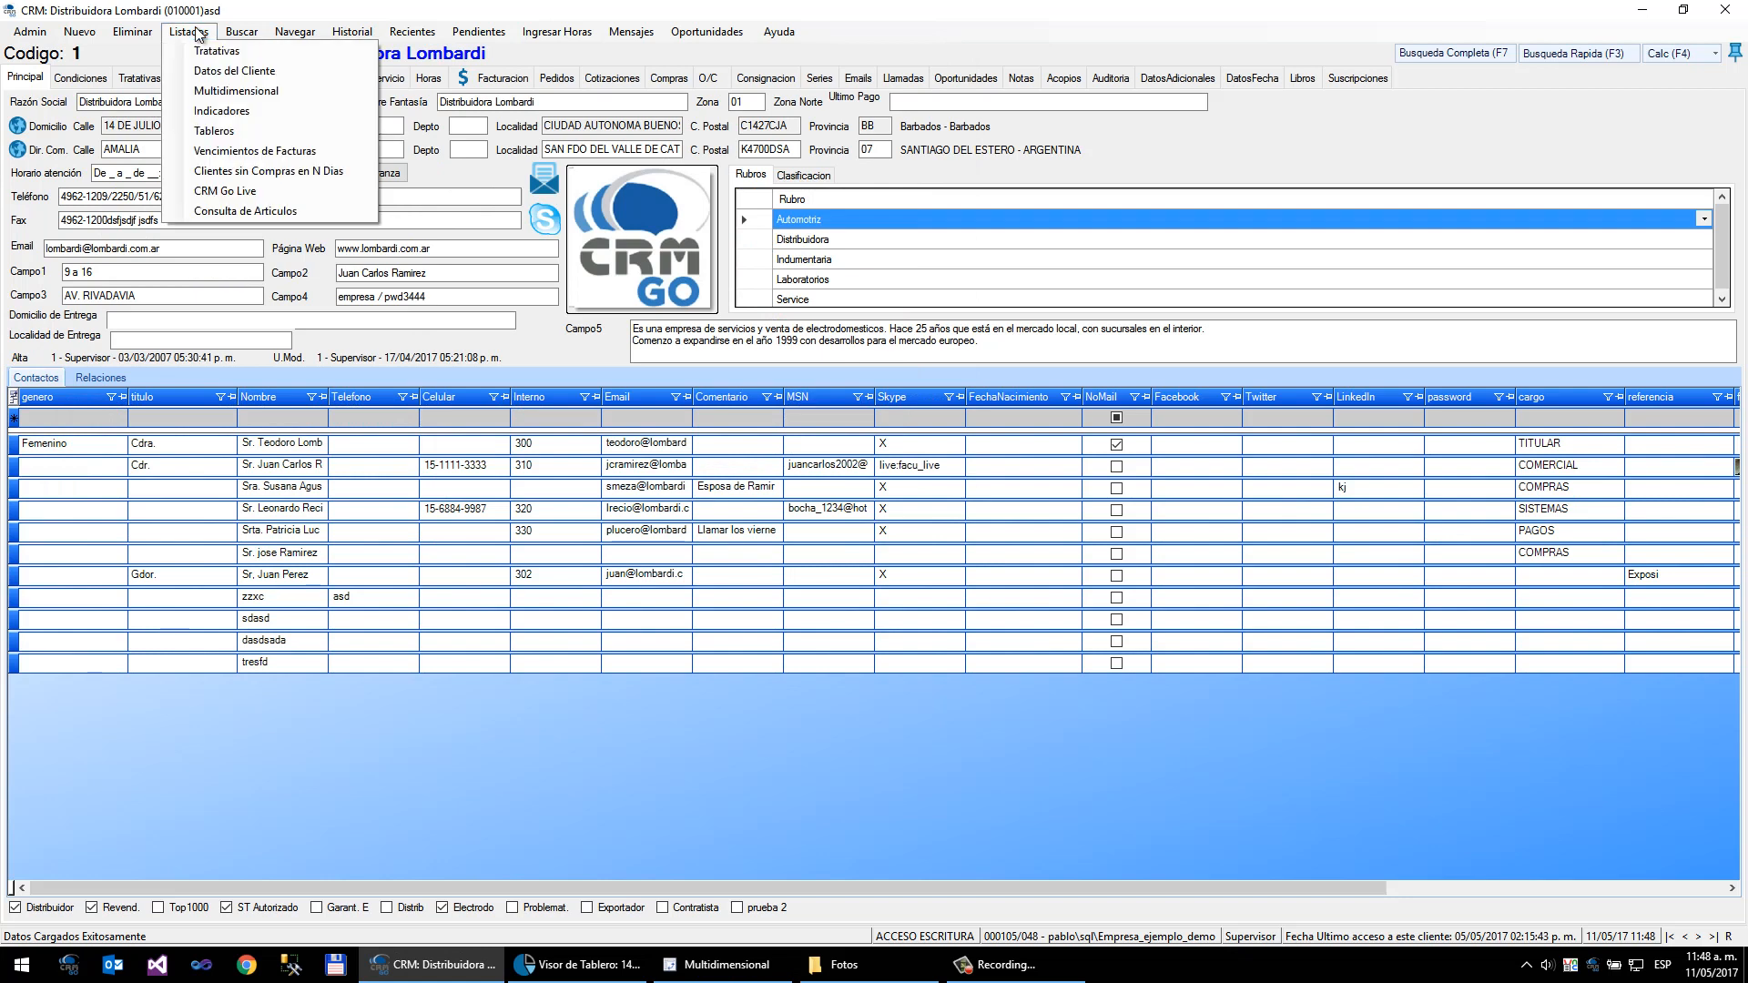
left_click(205, 134)
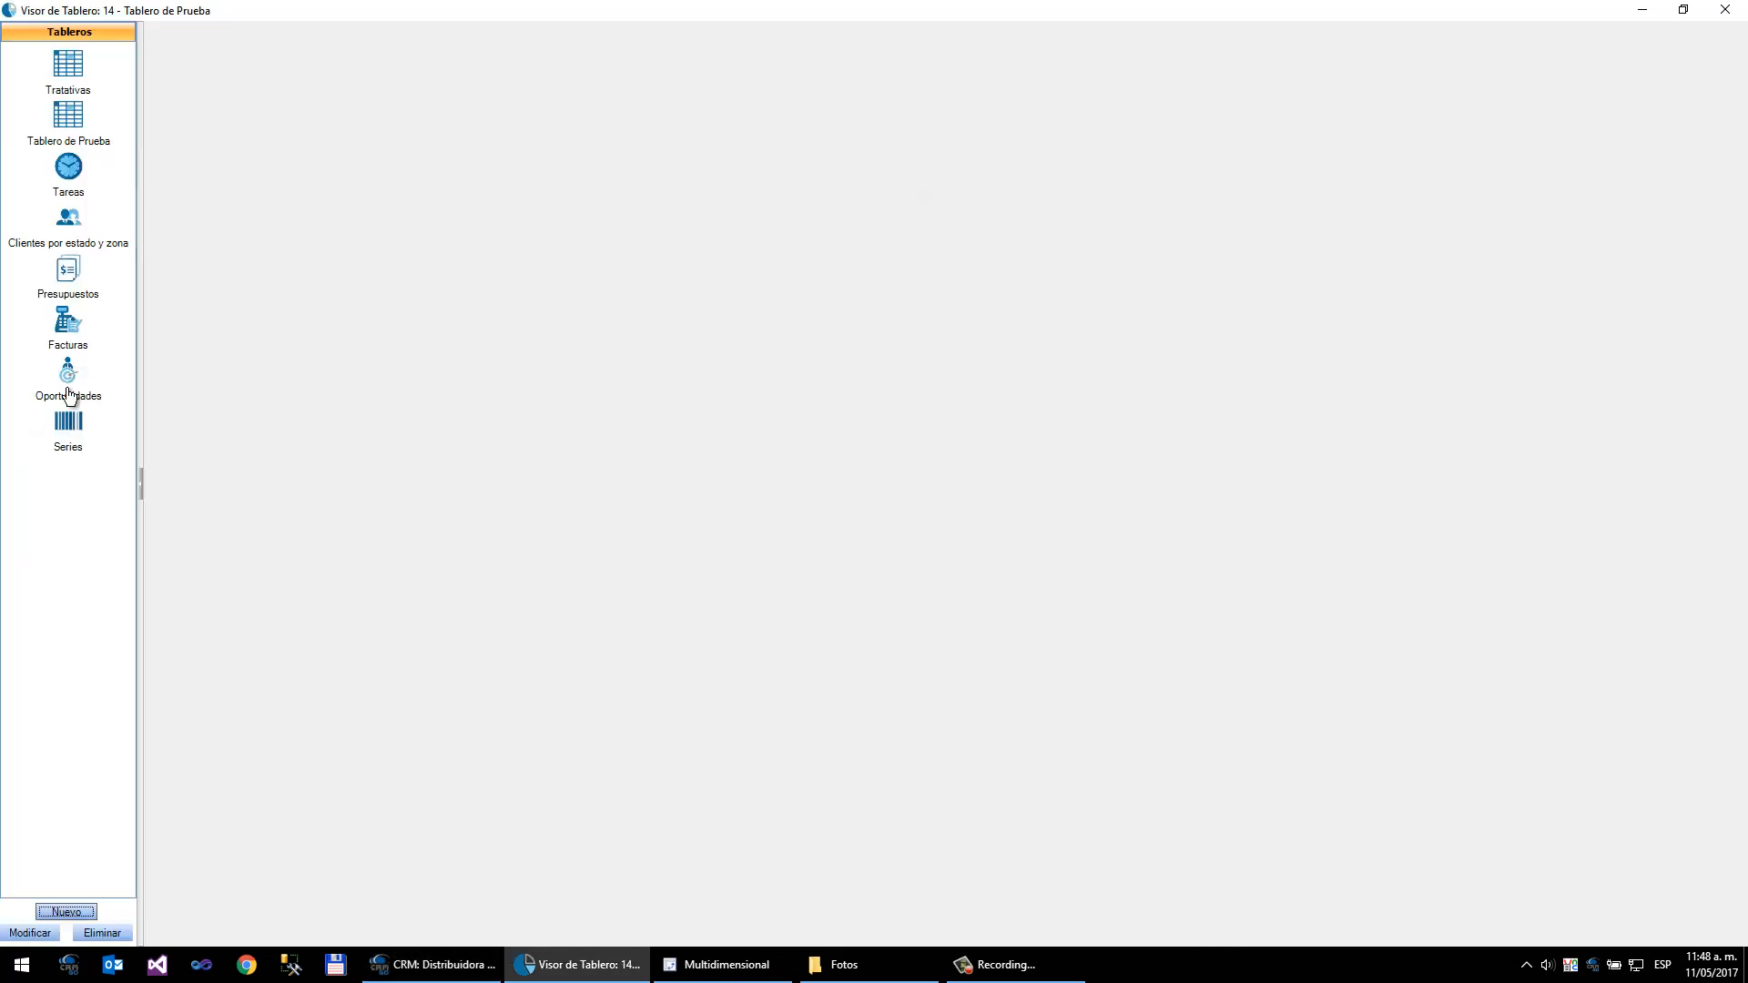
left_click(69, 123)
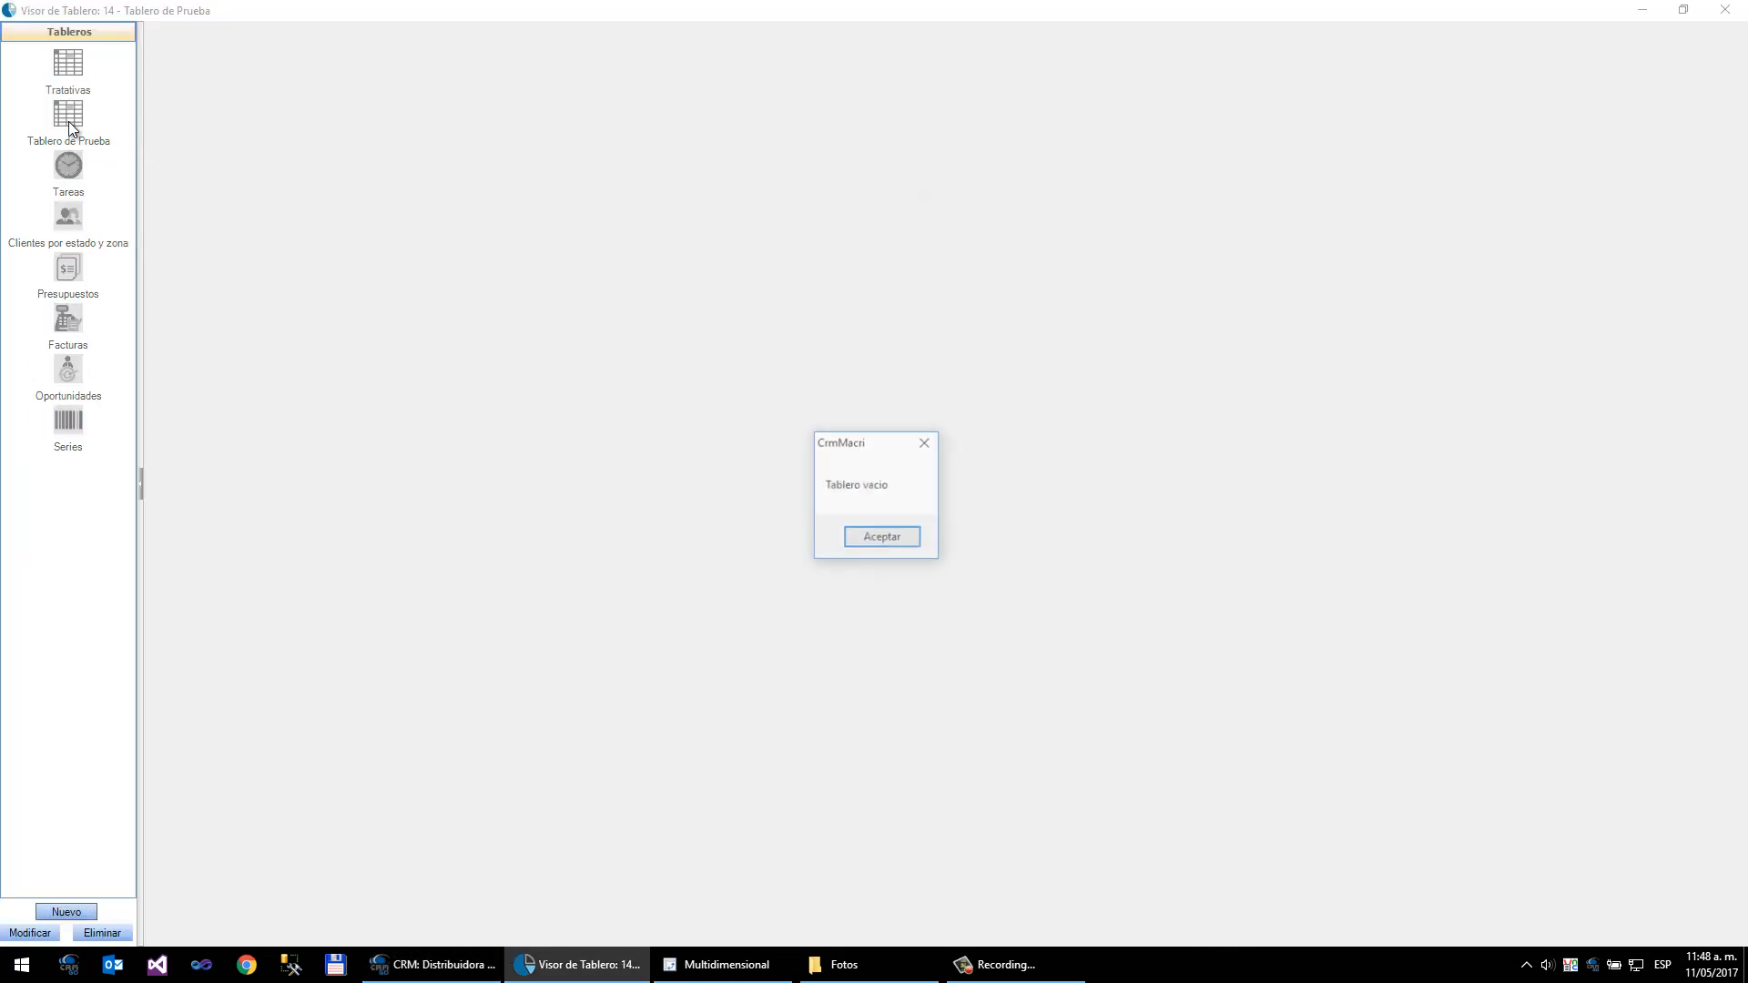
- Dismiss the empty-dashboard notice and open the Tablero de Prueba dashboard in the editor, maximized
key("Return")
left_click(30, 934)
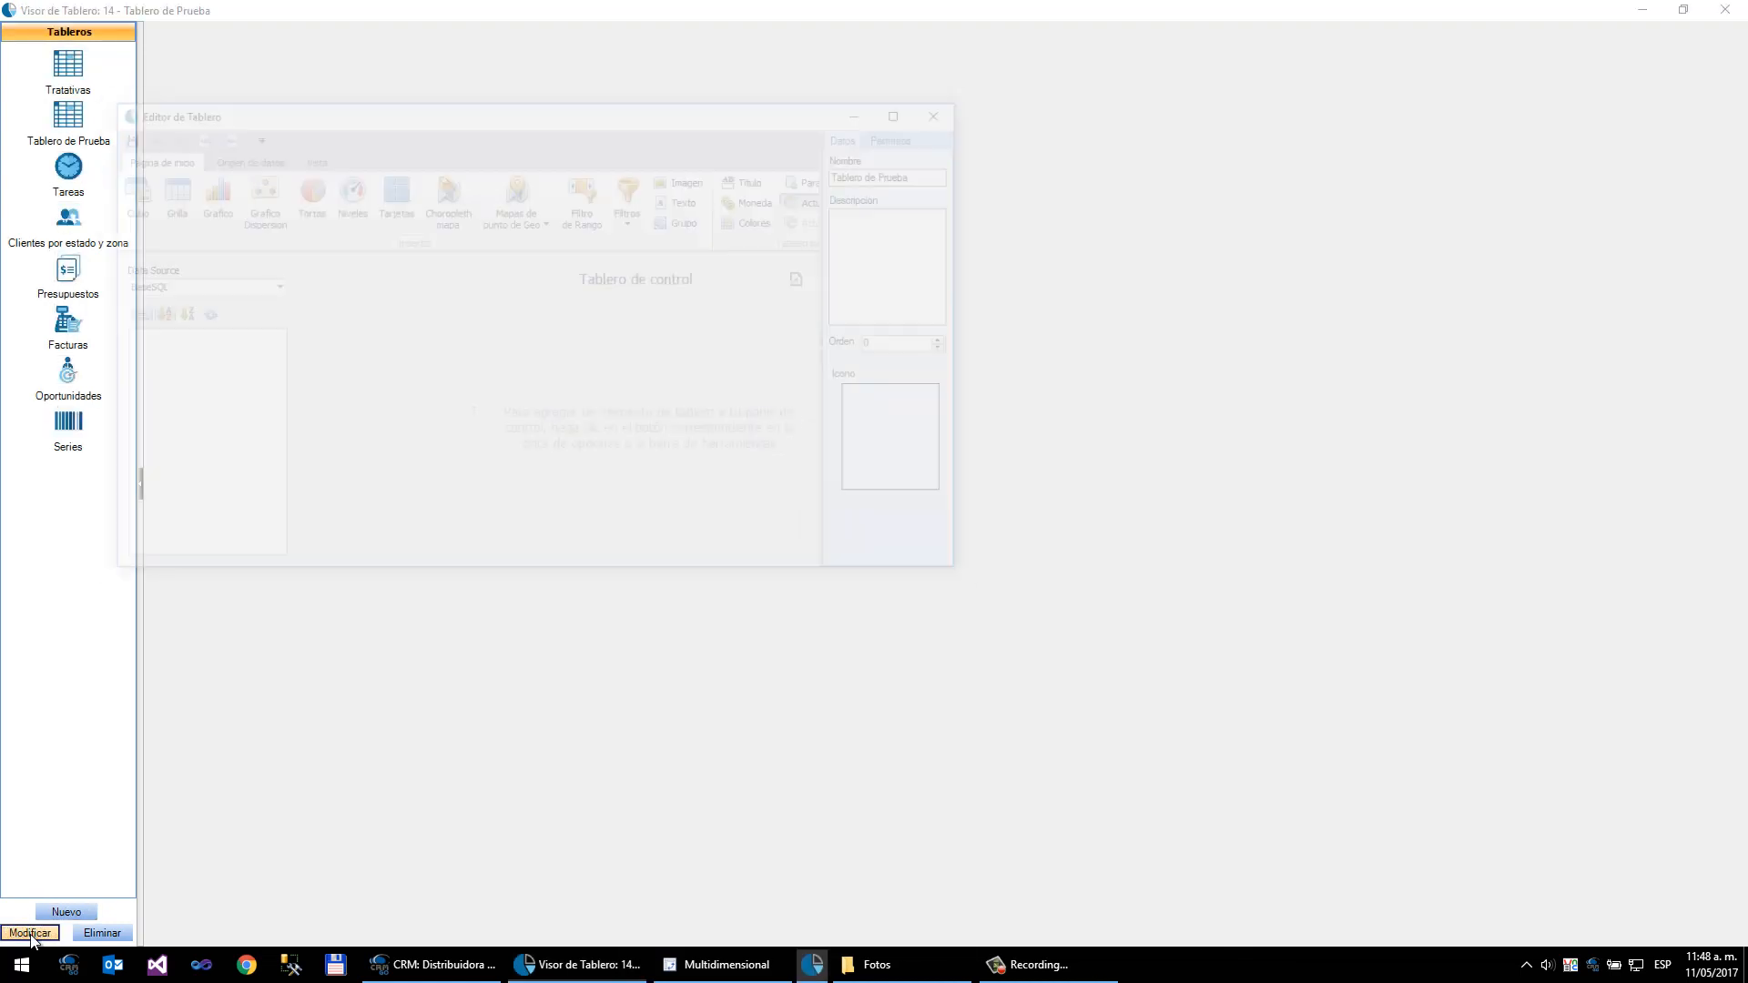
double_click(397, 108)
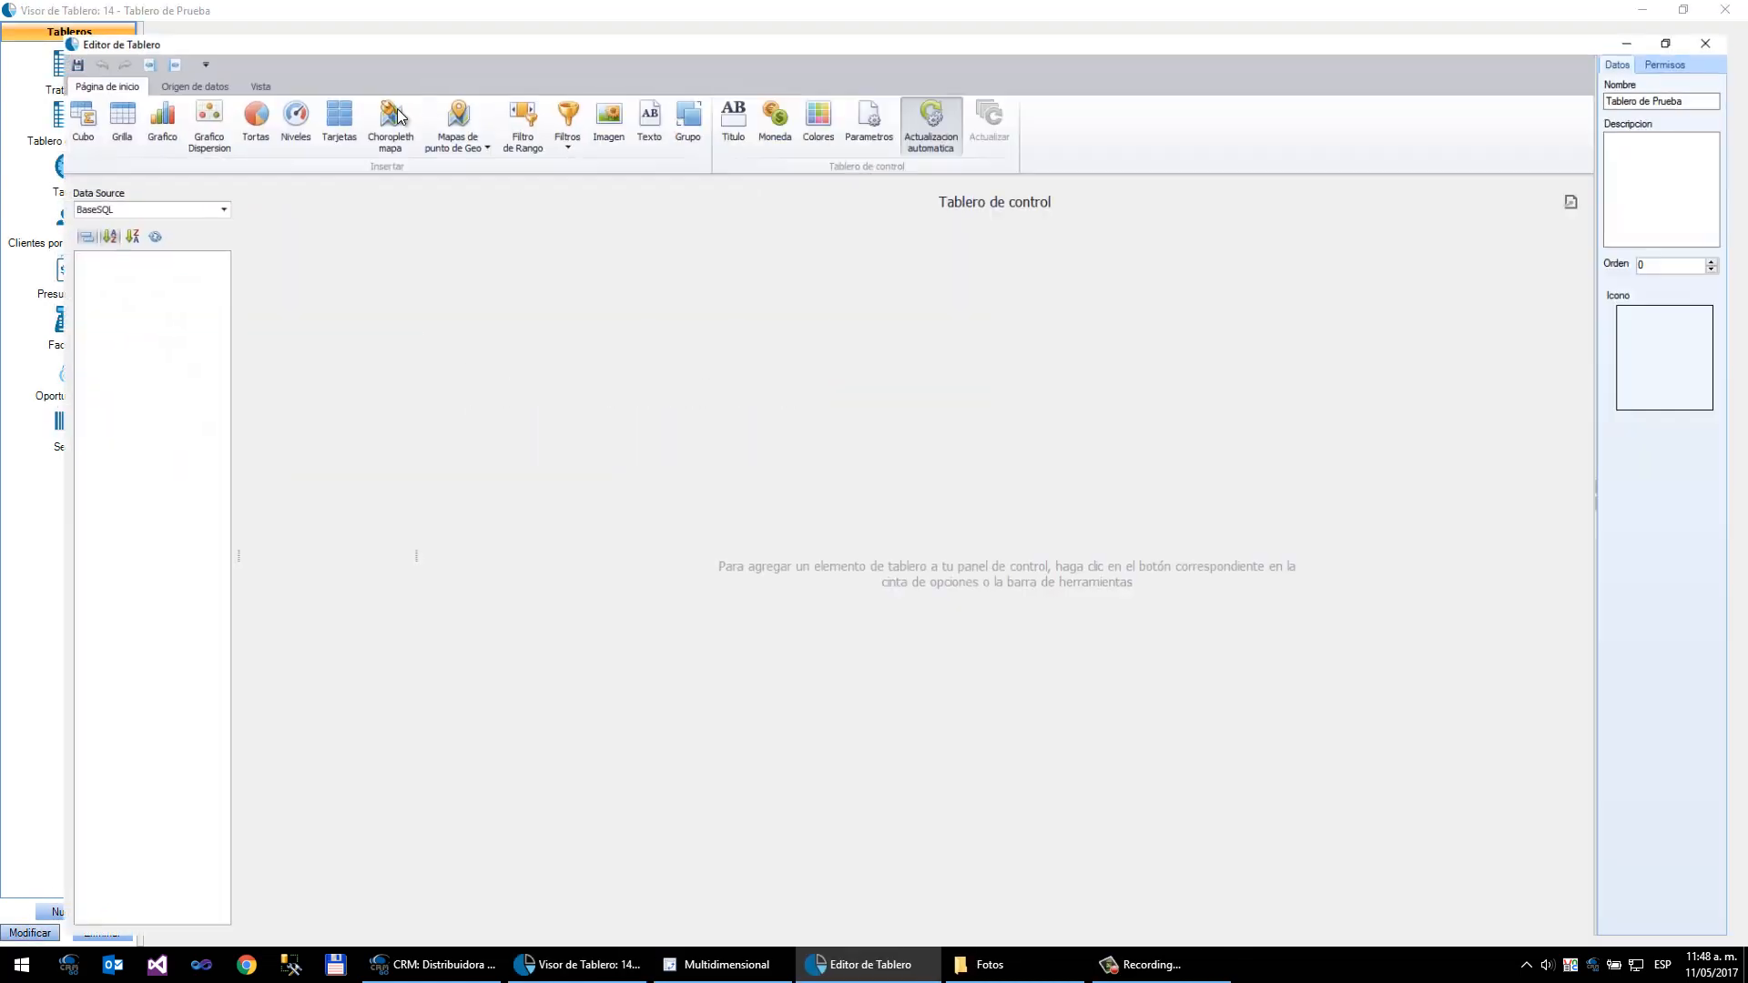
- Add a new data source query and paste the copied SQL string into it
left_click(157, 56)
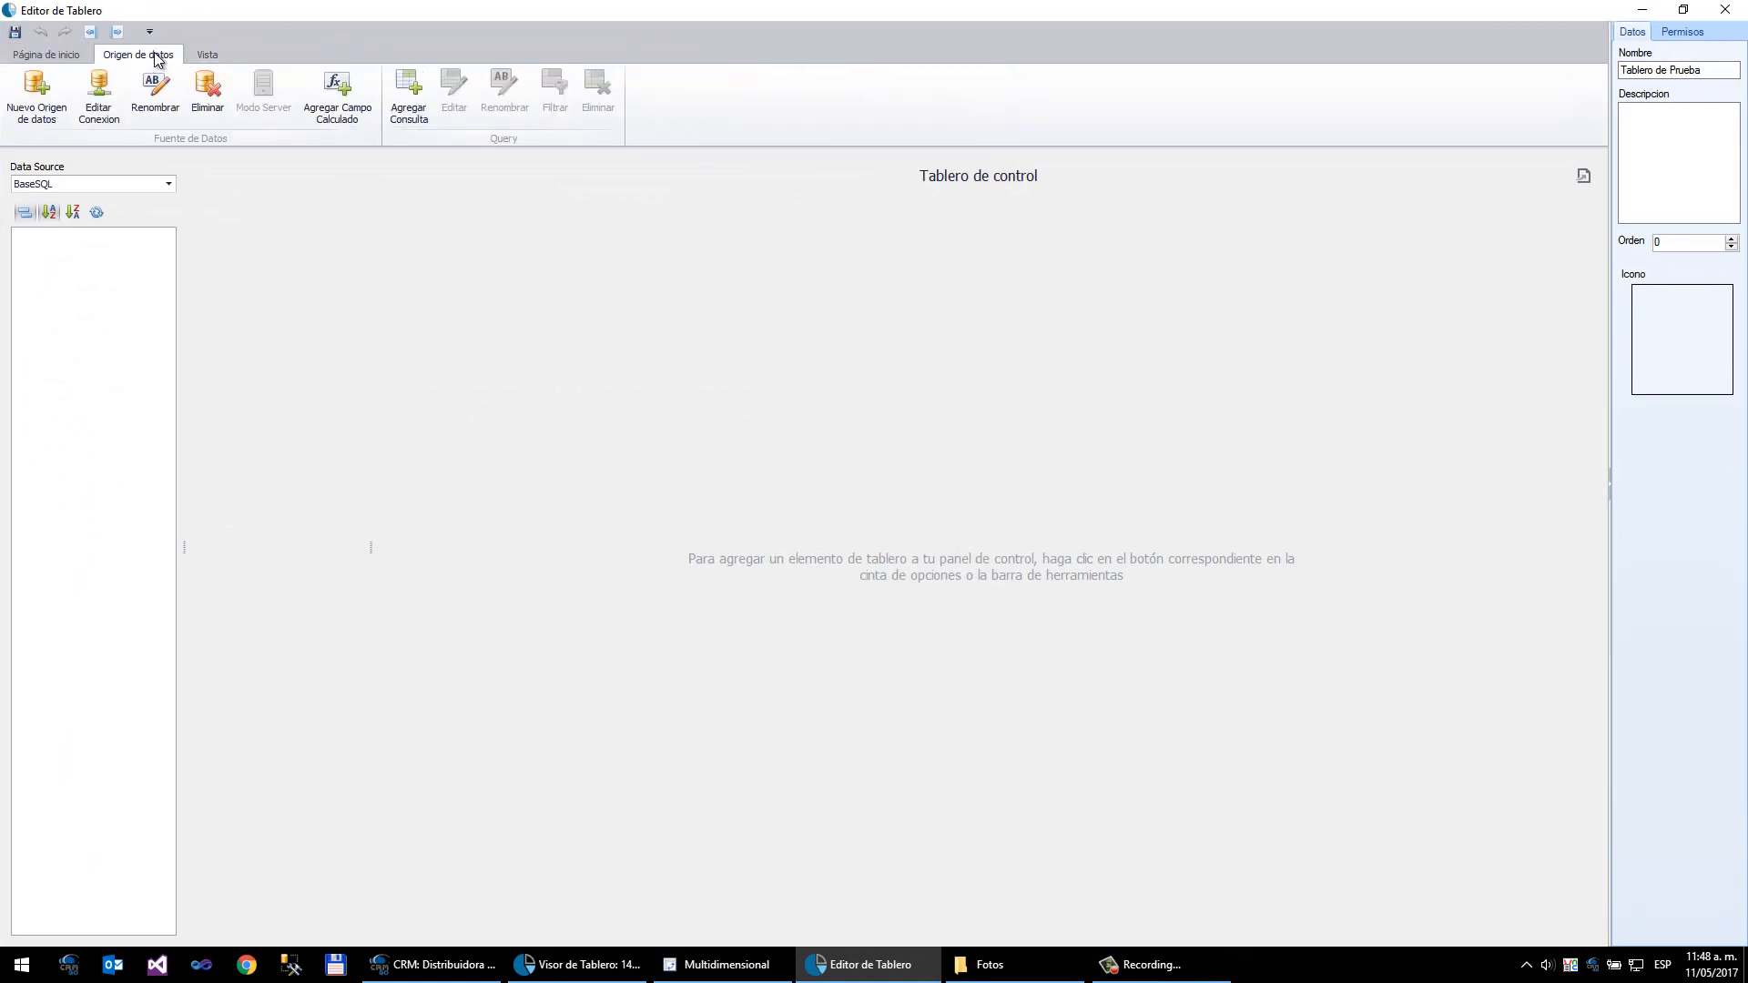
left_click(410, 91)
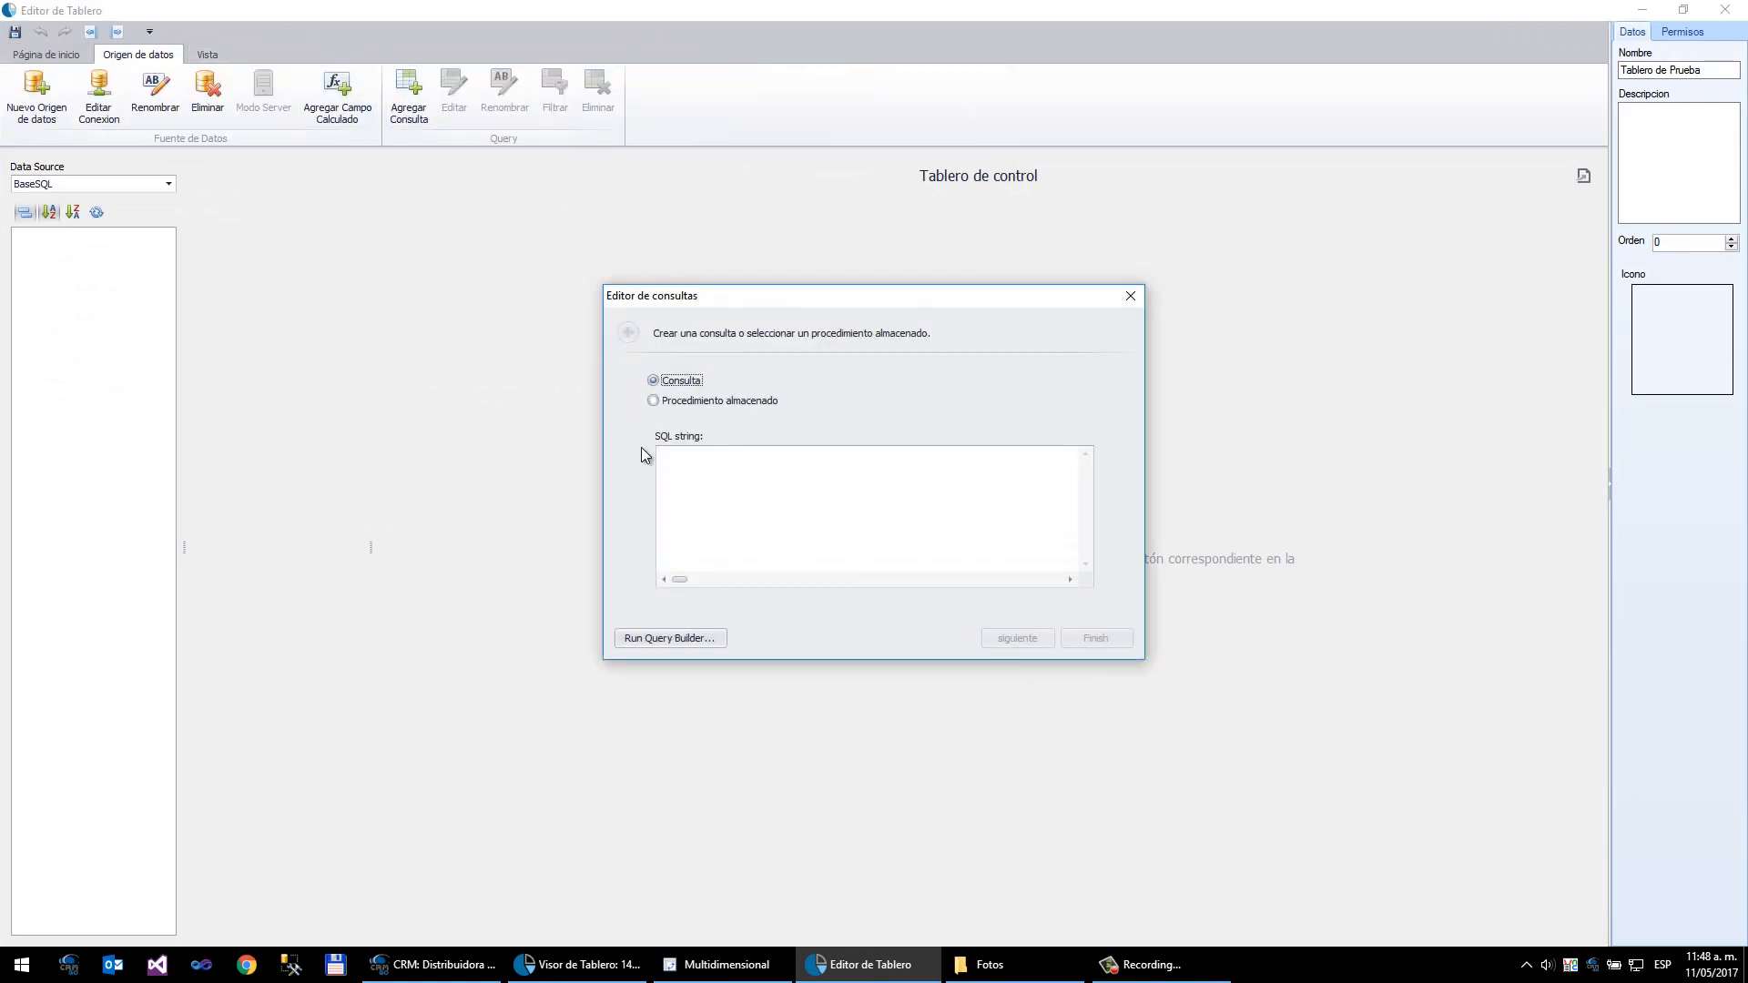
left_click(697, 467)
key("ctrl+v")
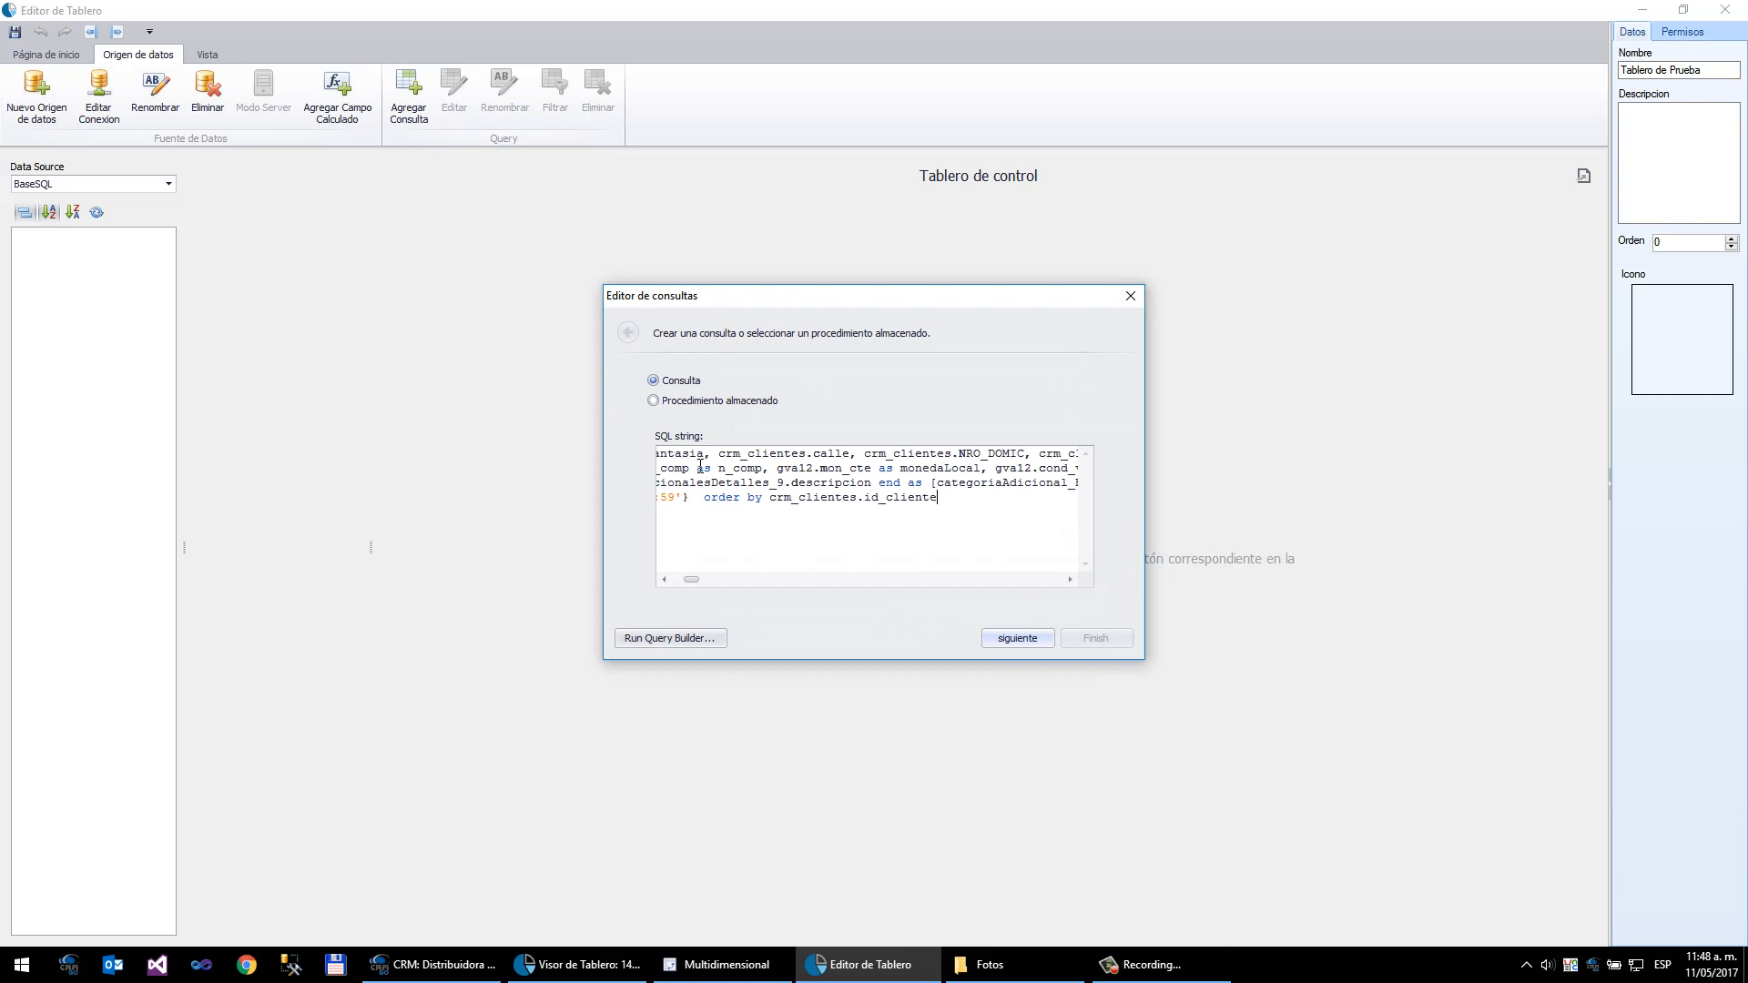
- Review the pasted SQL string and complete the query editor
left_click(663, 579)
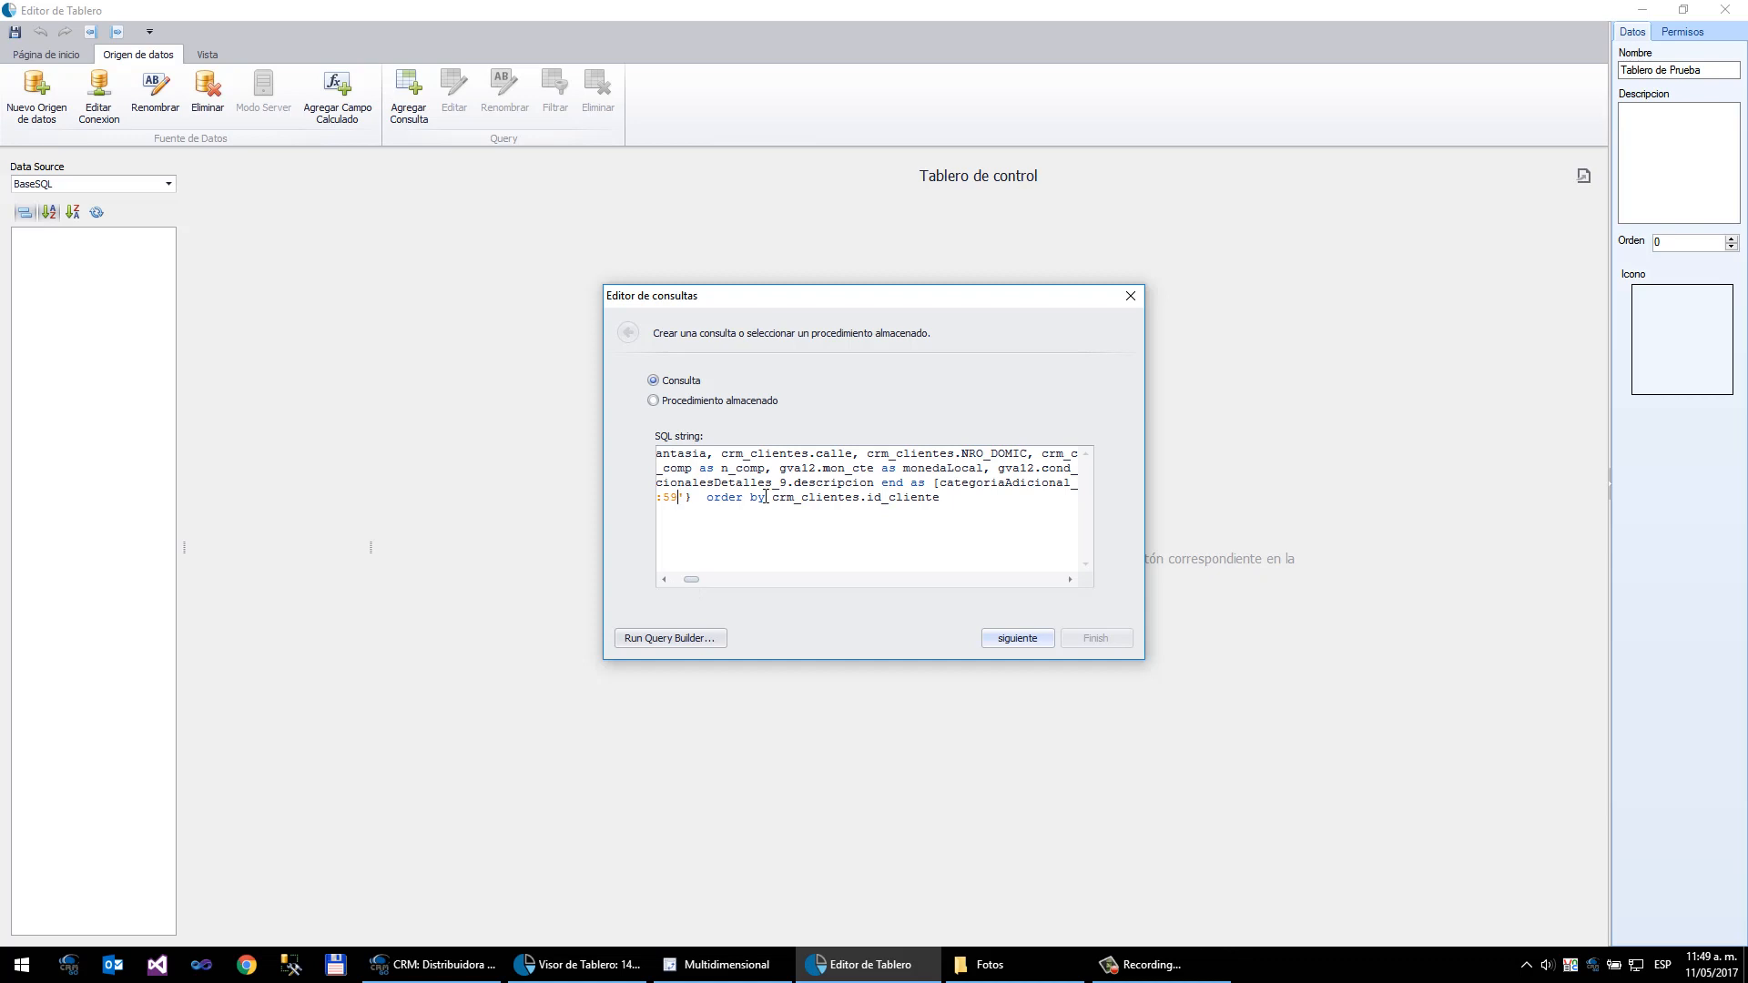
key("Left")
key("Left")
key("Left")
key("Left")
key("Left")
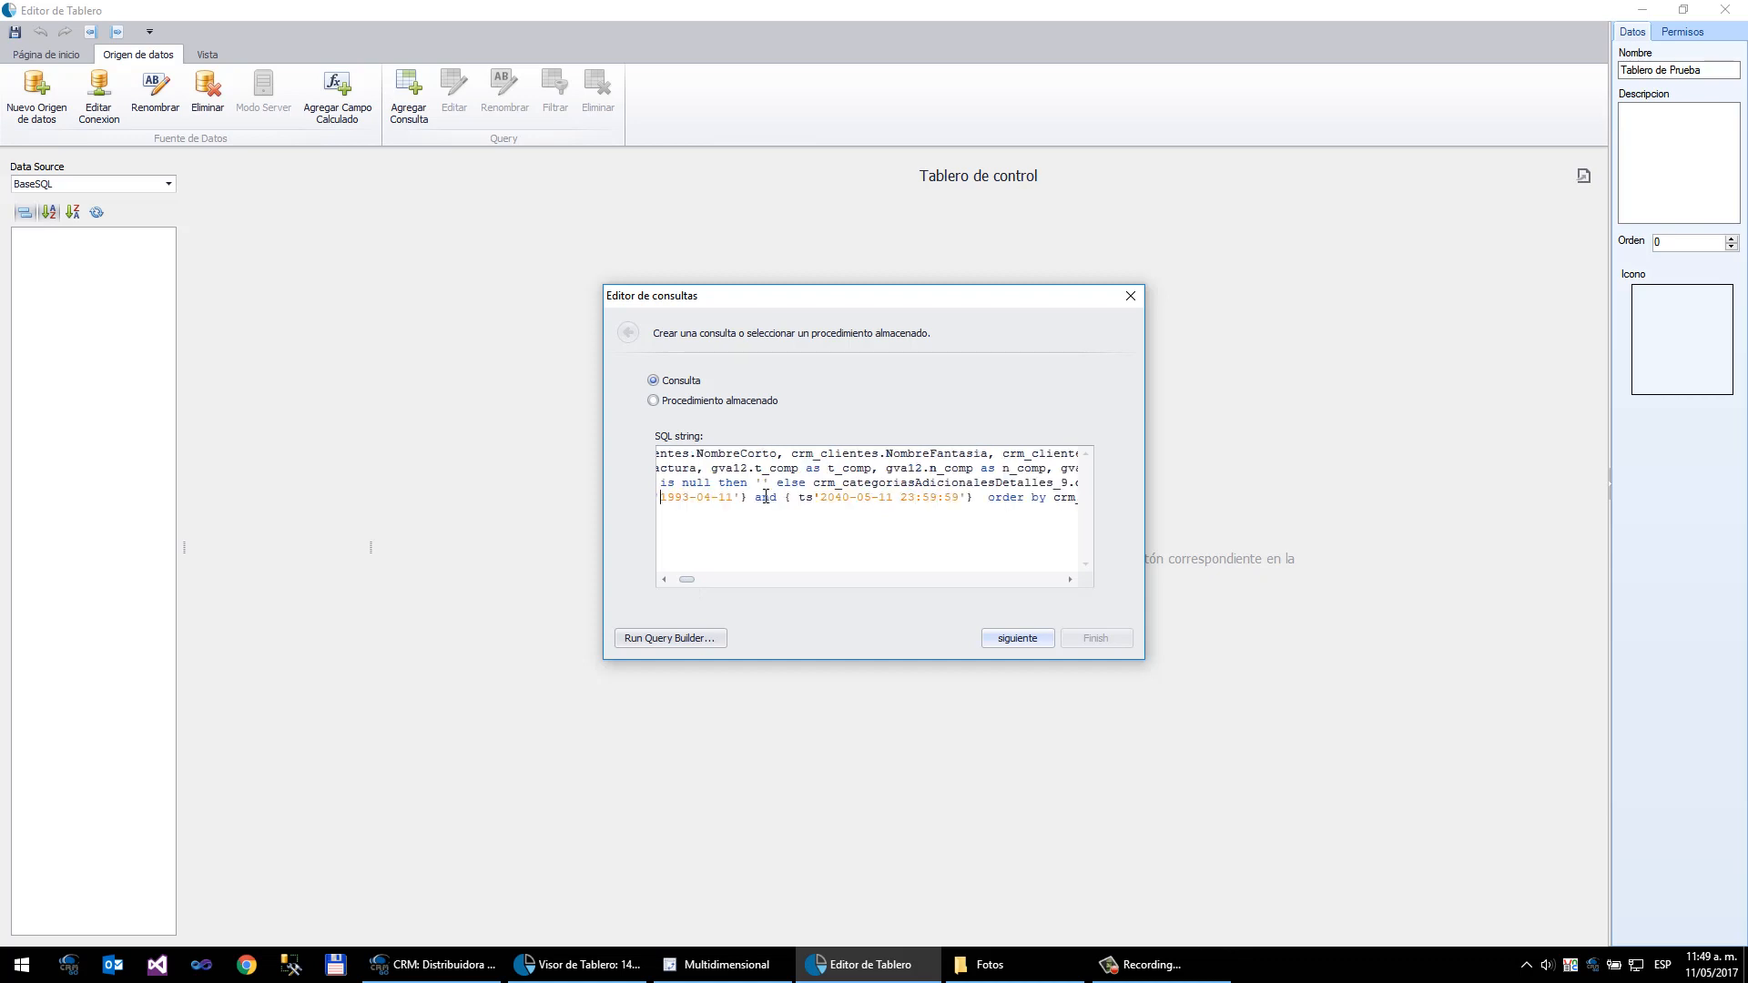
key("Left")
key("Left")
key("Left")
key("Left")
key("Left")
key("Left")
key("Left")
key("Left")
key("Left")
key("Left")
key("Left")
key("Left")
key("Left")
key("Left")
key("Left")
key("Left")
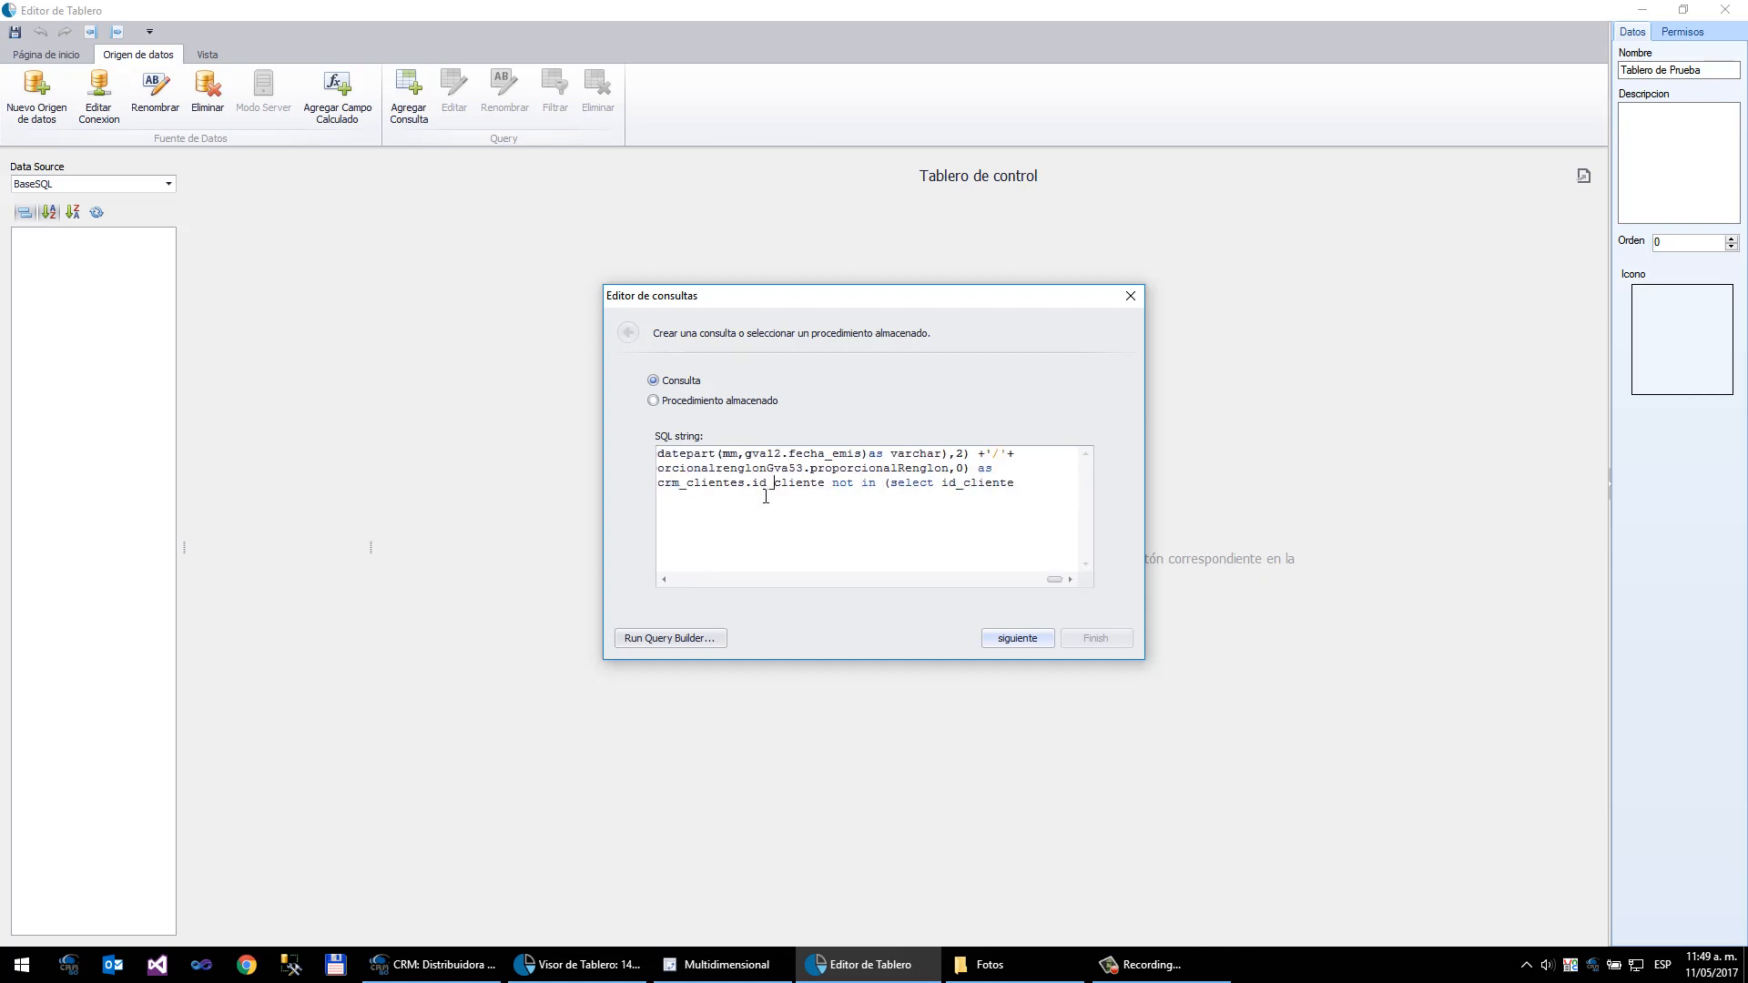
key("Left")
key("Left")
key("Left")
key("Left")
key("Left")
key("Left")
key("Left")
key("Left")
key("Left")
key("Left")
key("Left")
key("Left")
key("Left")
key("Left")
key("Left")
key("Left")
key("Left")
key("Left")
key("Left")
key("Left")
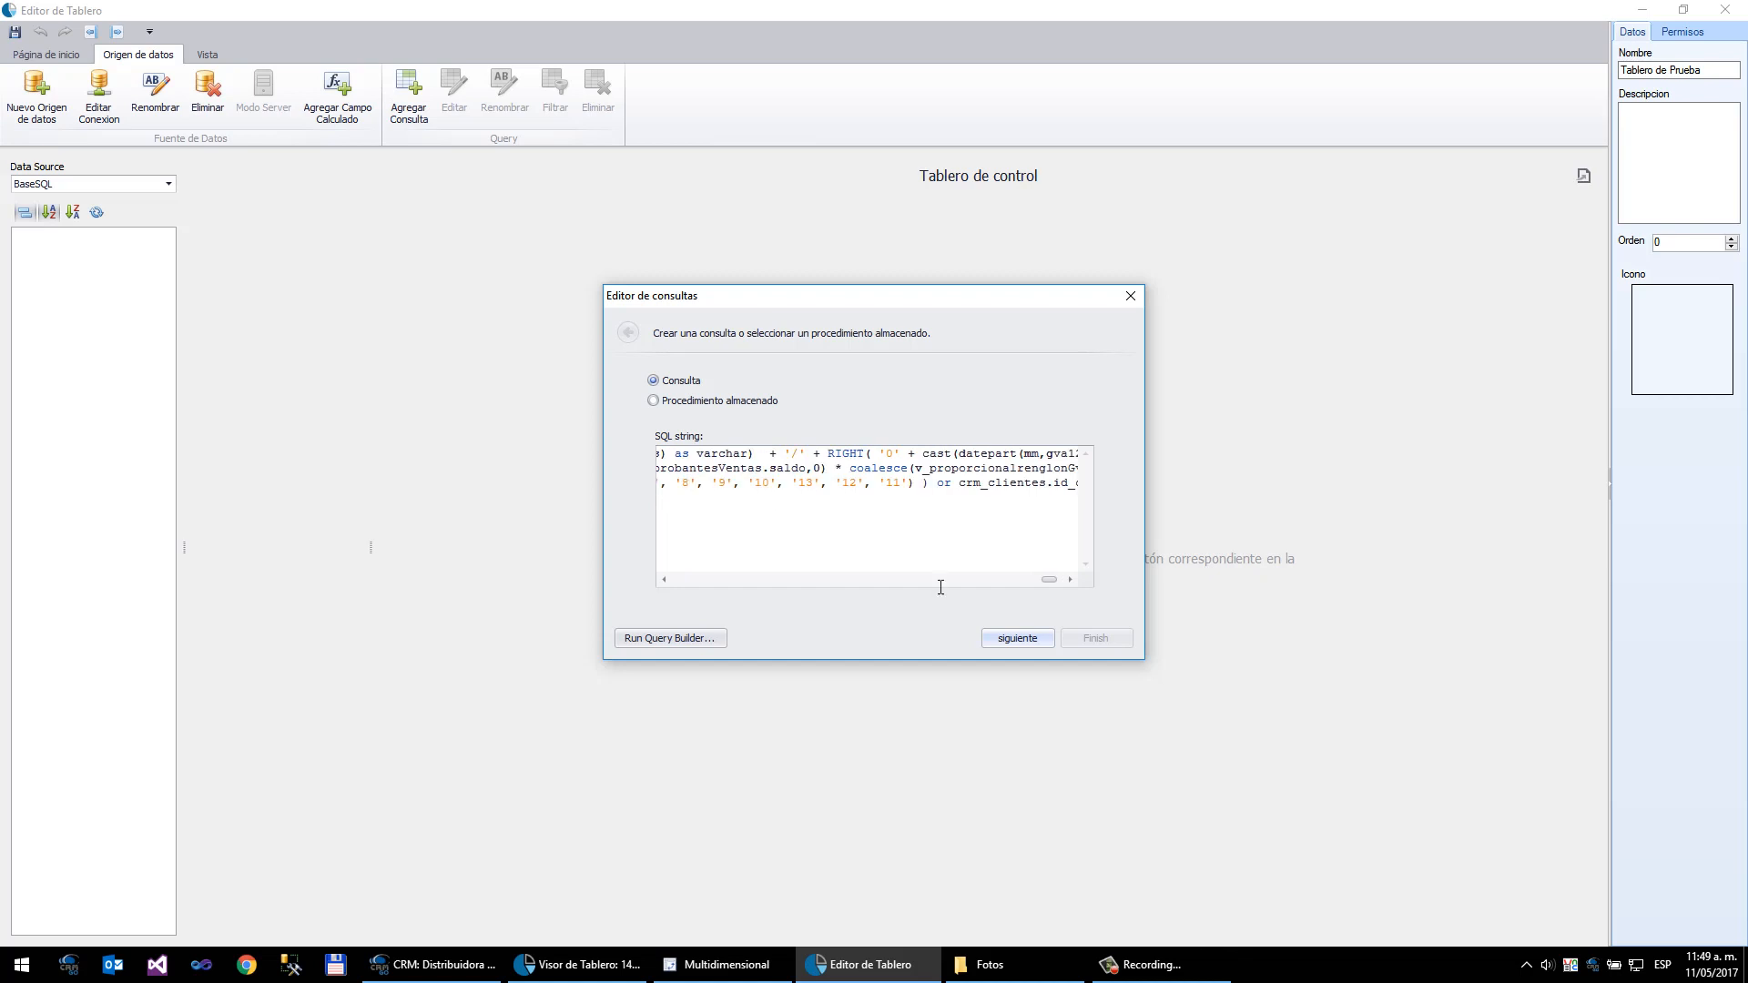
left_click(1022, 642)
left_click(1088, 639)
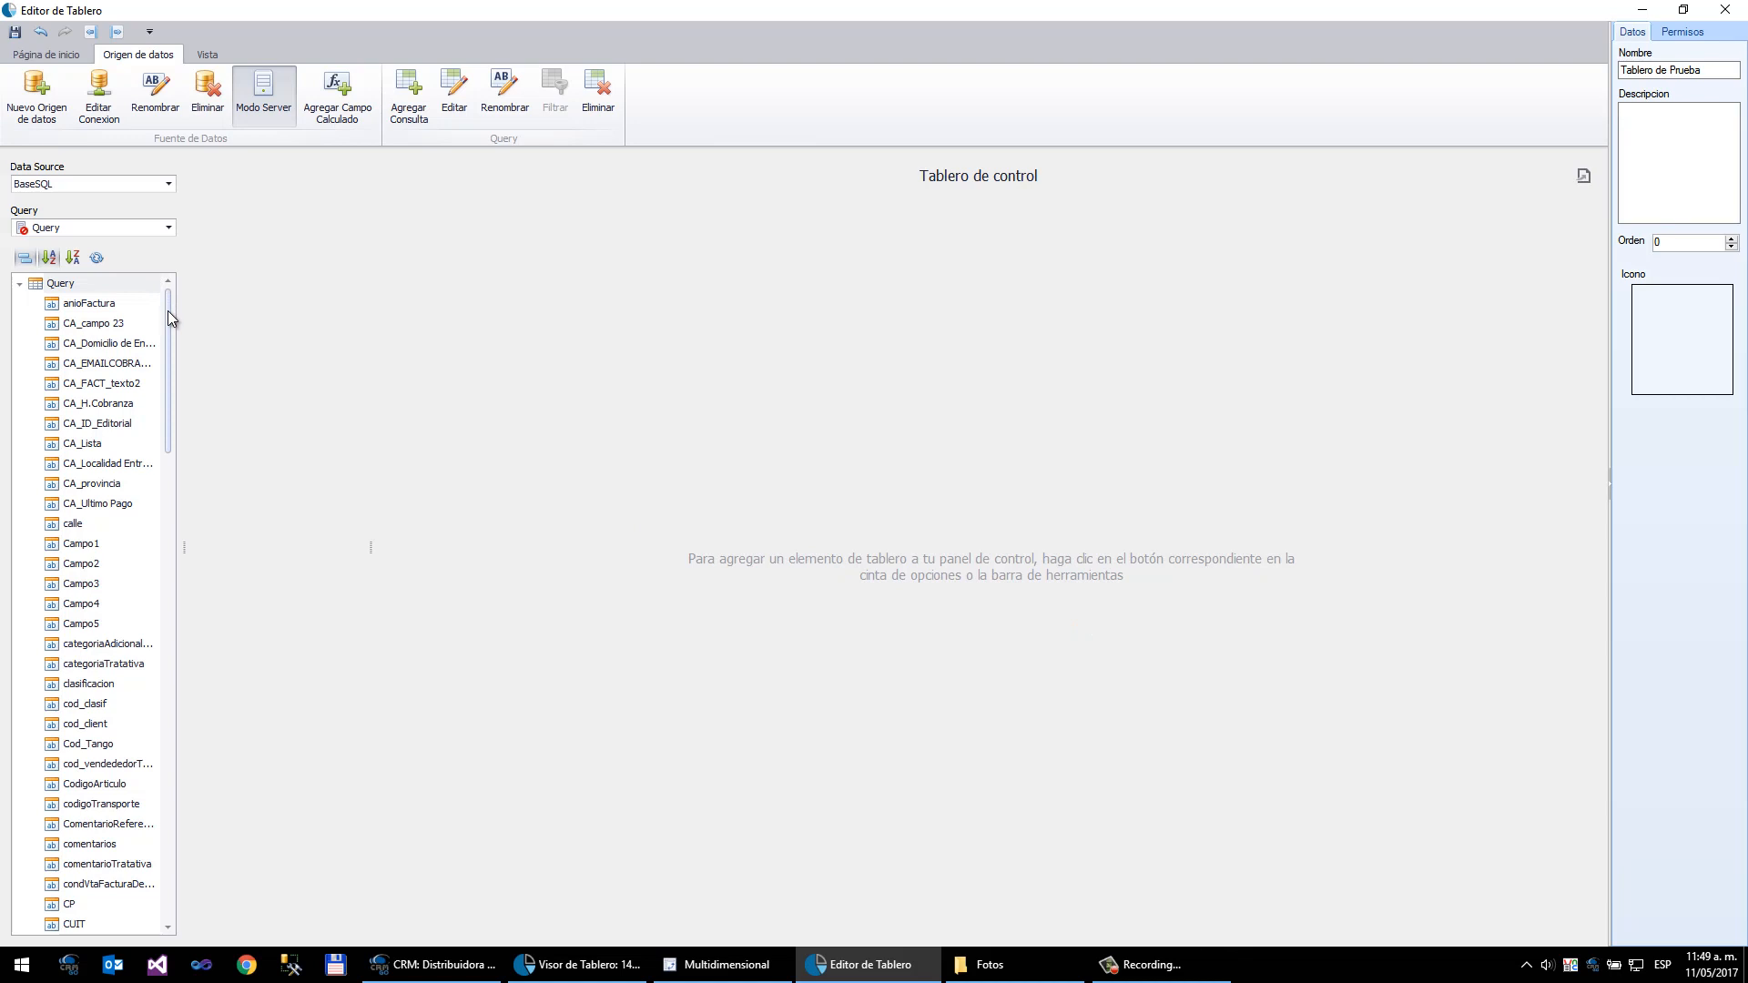
- Switch the field list display and insert a Grafico chart item into the dashboard
left_click_drag(167, 310, 129, 265)
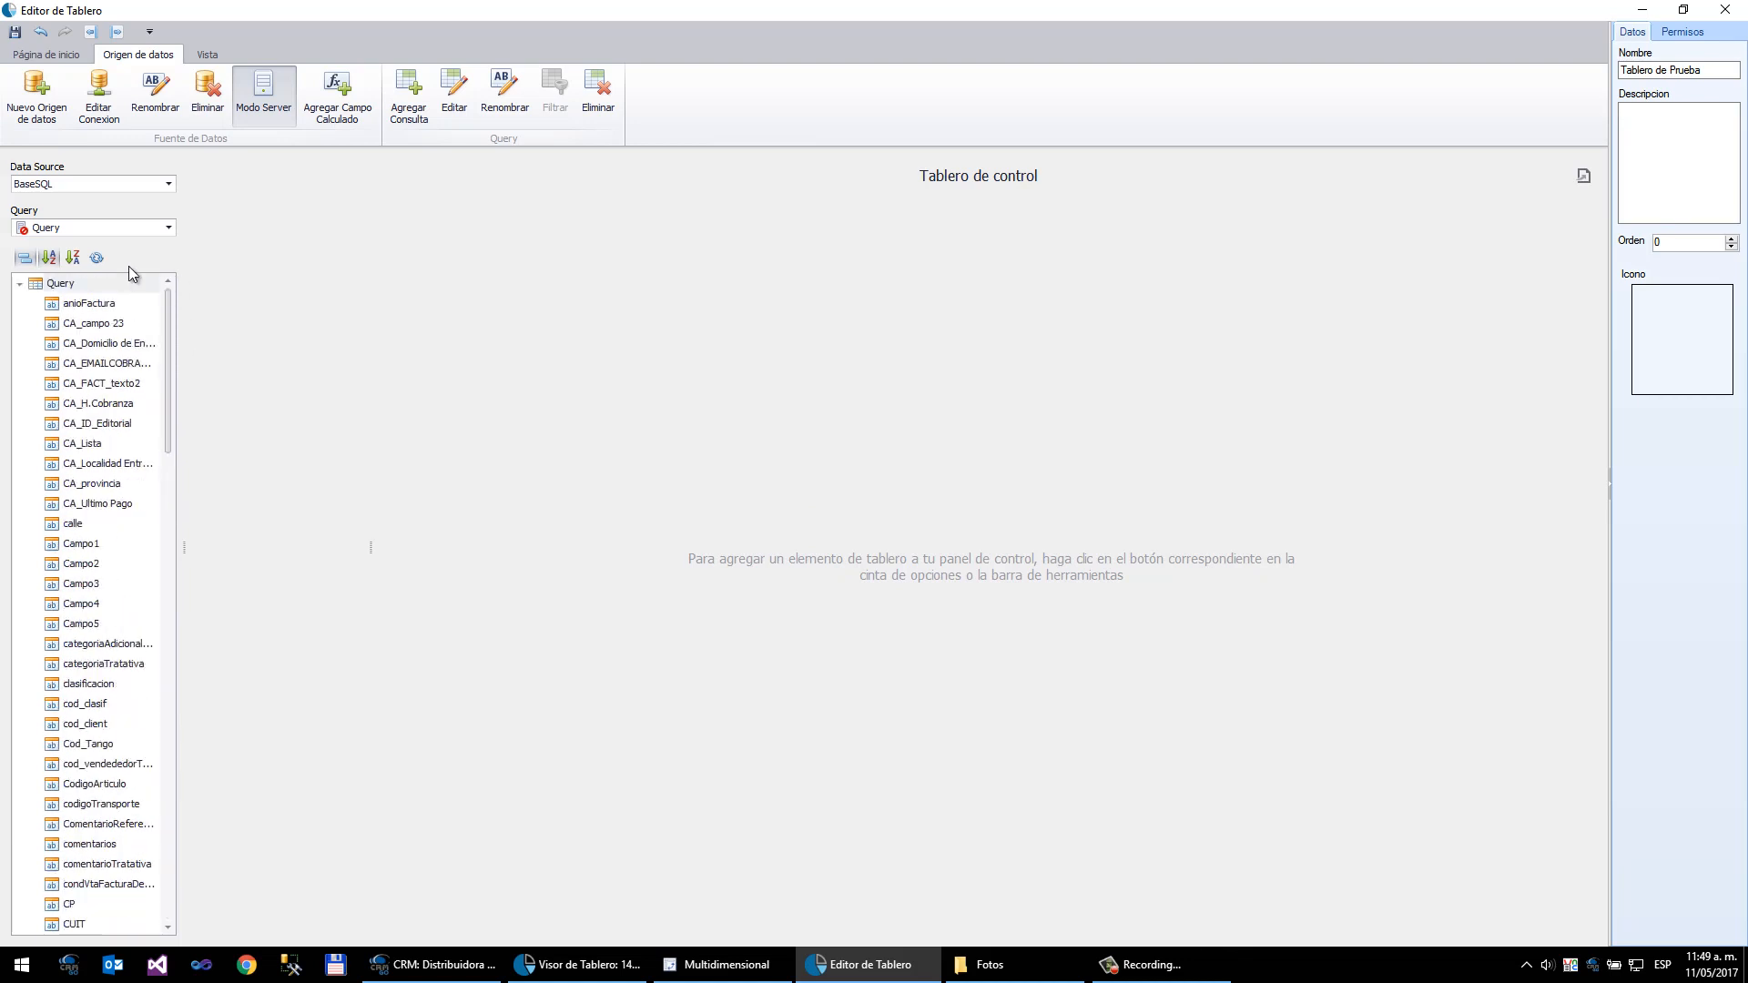
left_click(24, 259)
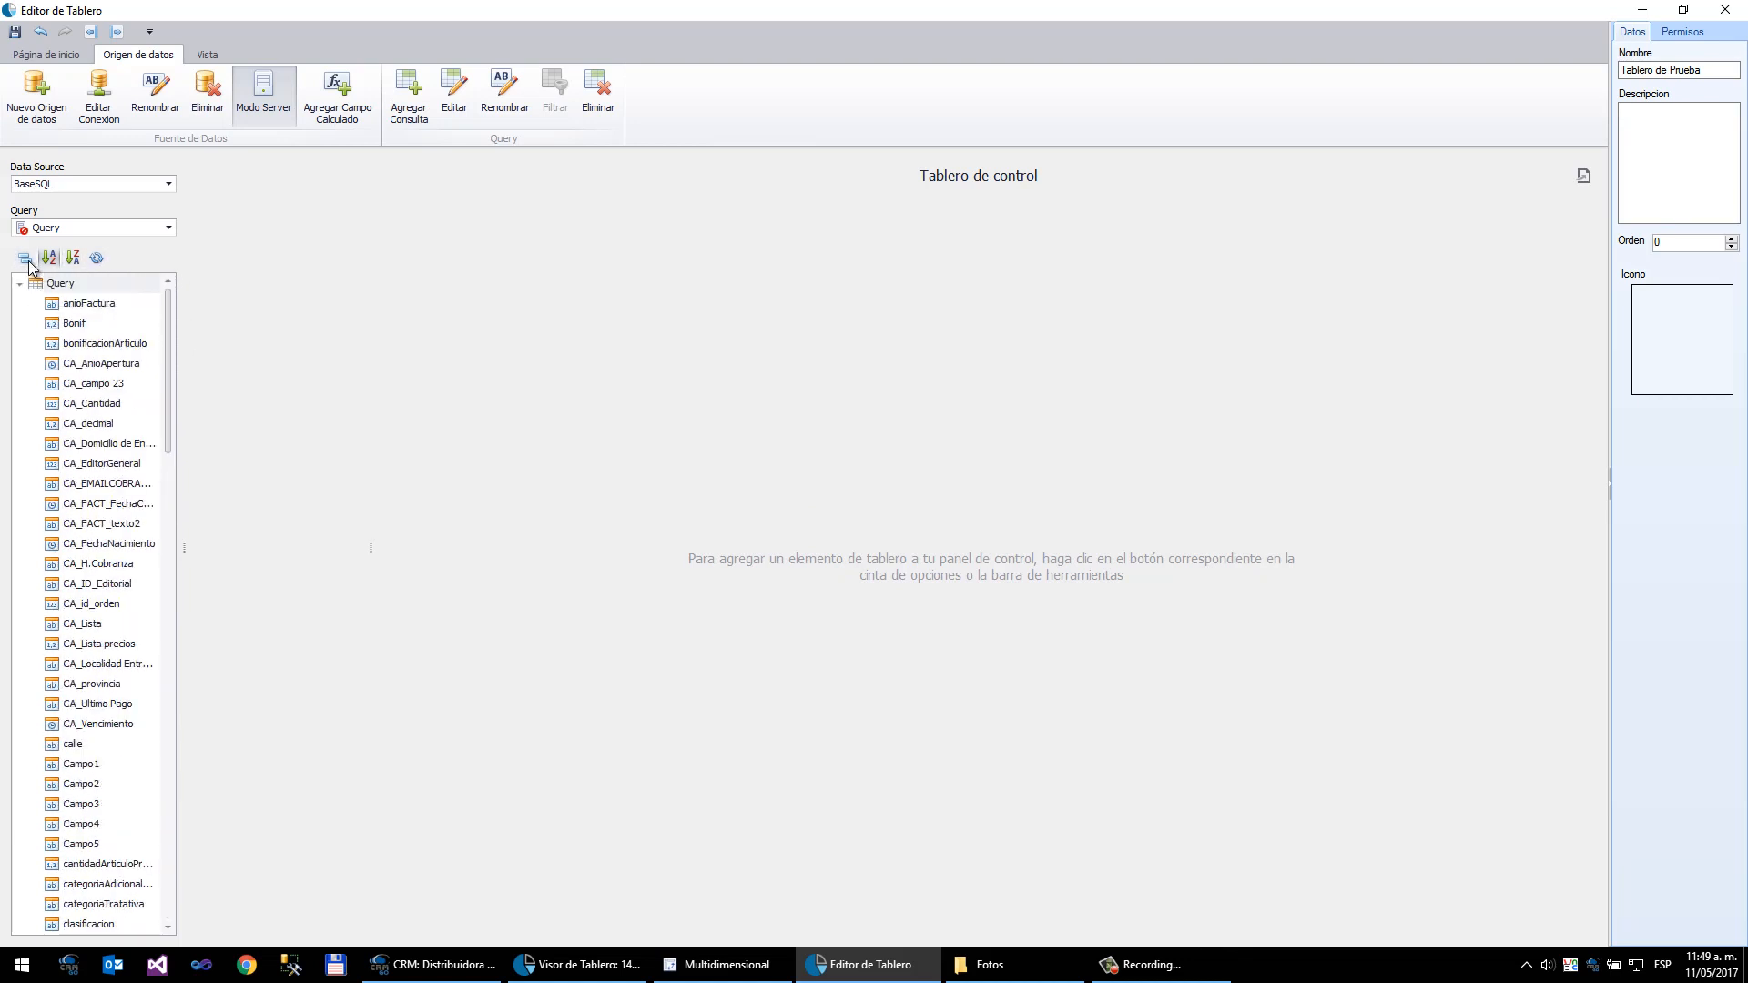
mouse_move(169, 308)
left_mouse_down()
mouse_move(165, 768)
mouse_move(168, 296)
left_mouse_up()
left_click(67, 56)
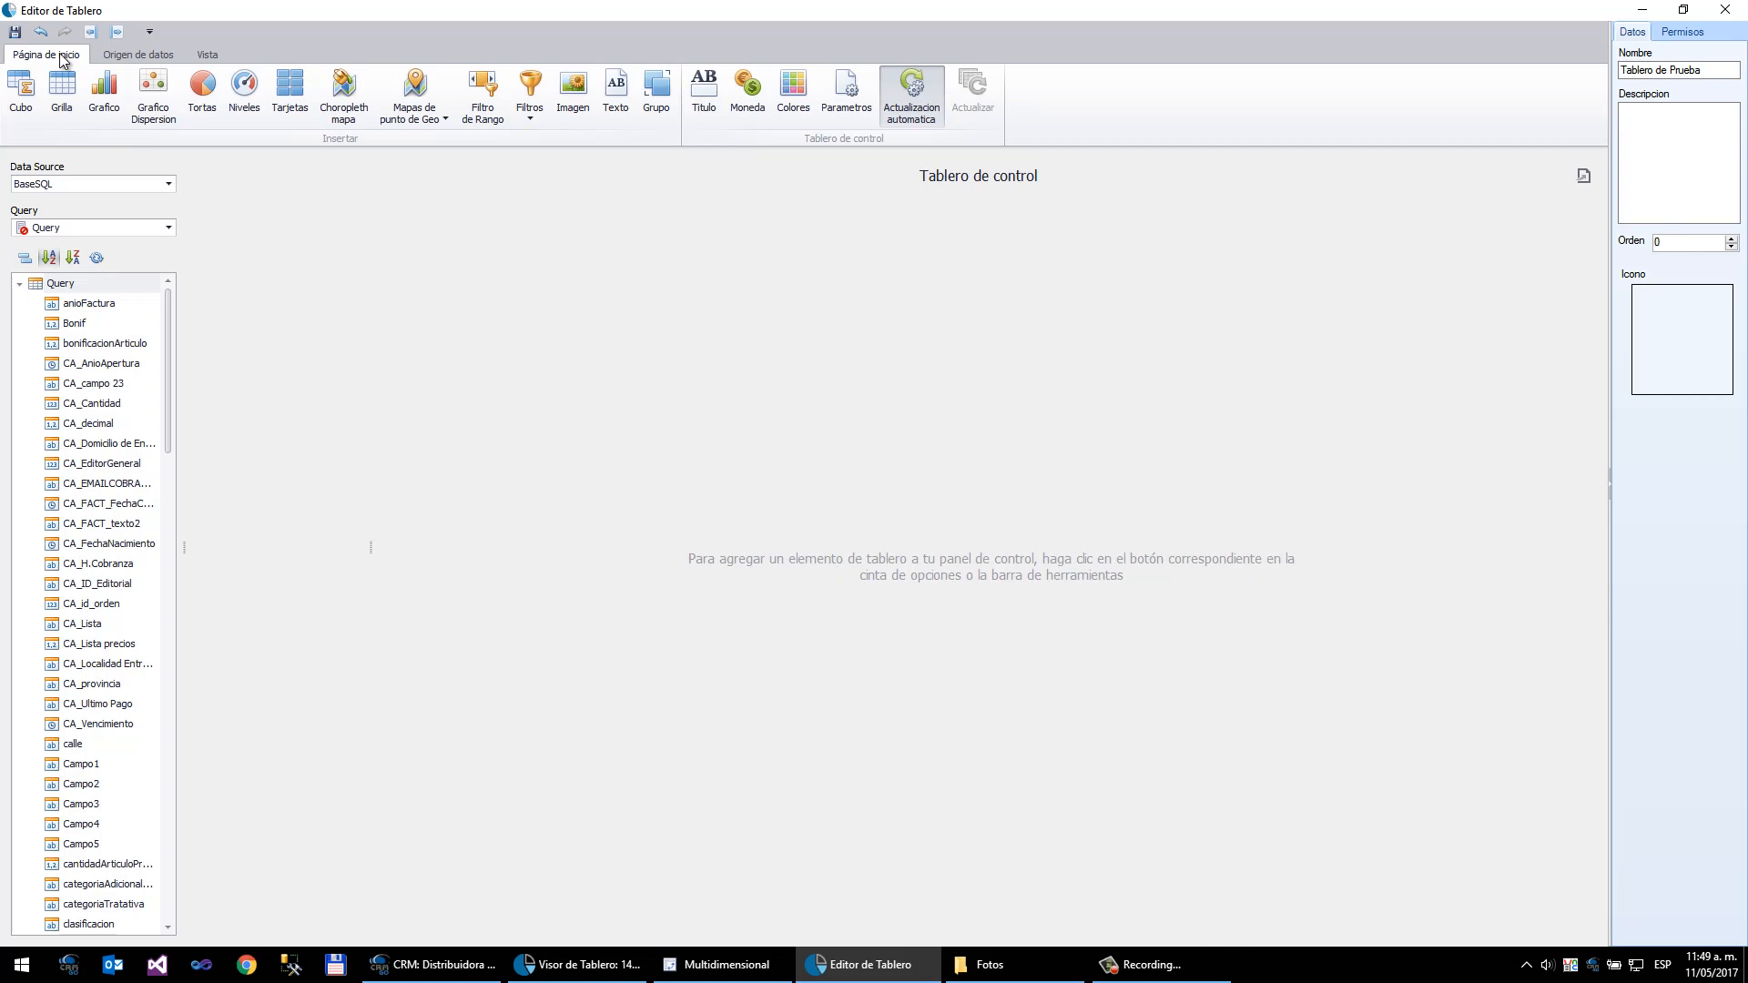
left_click(115, 102)
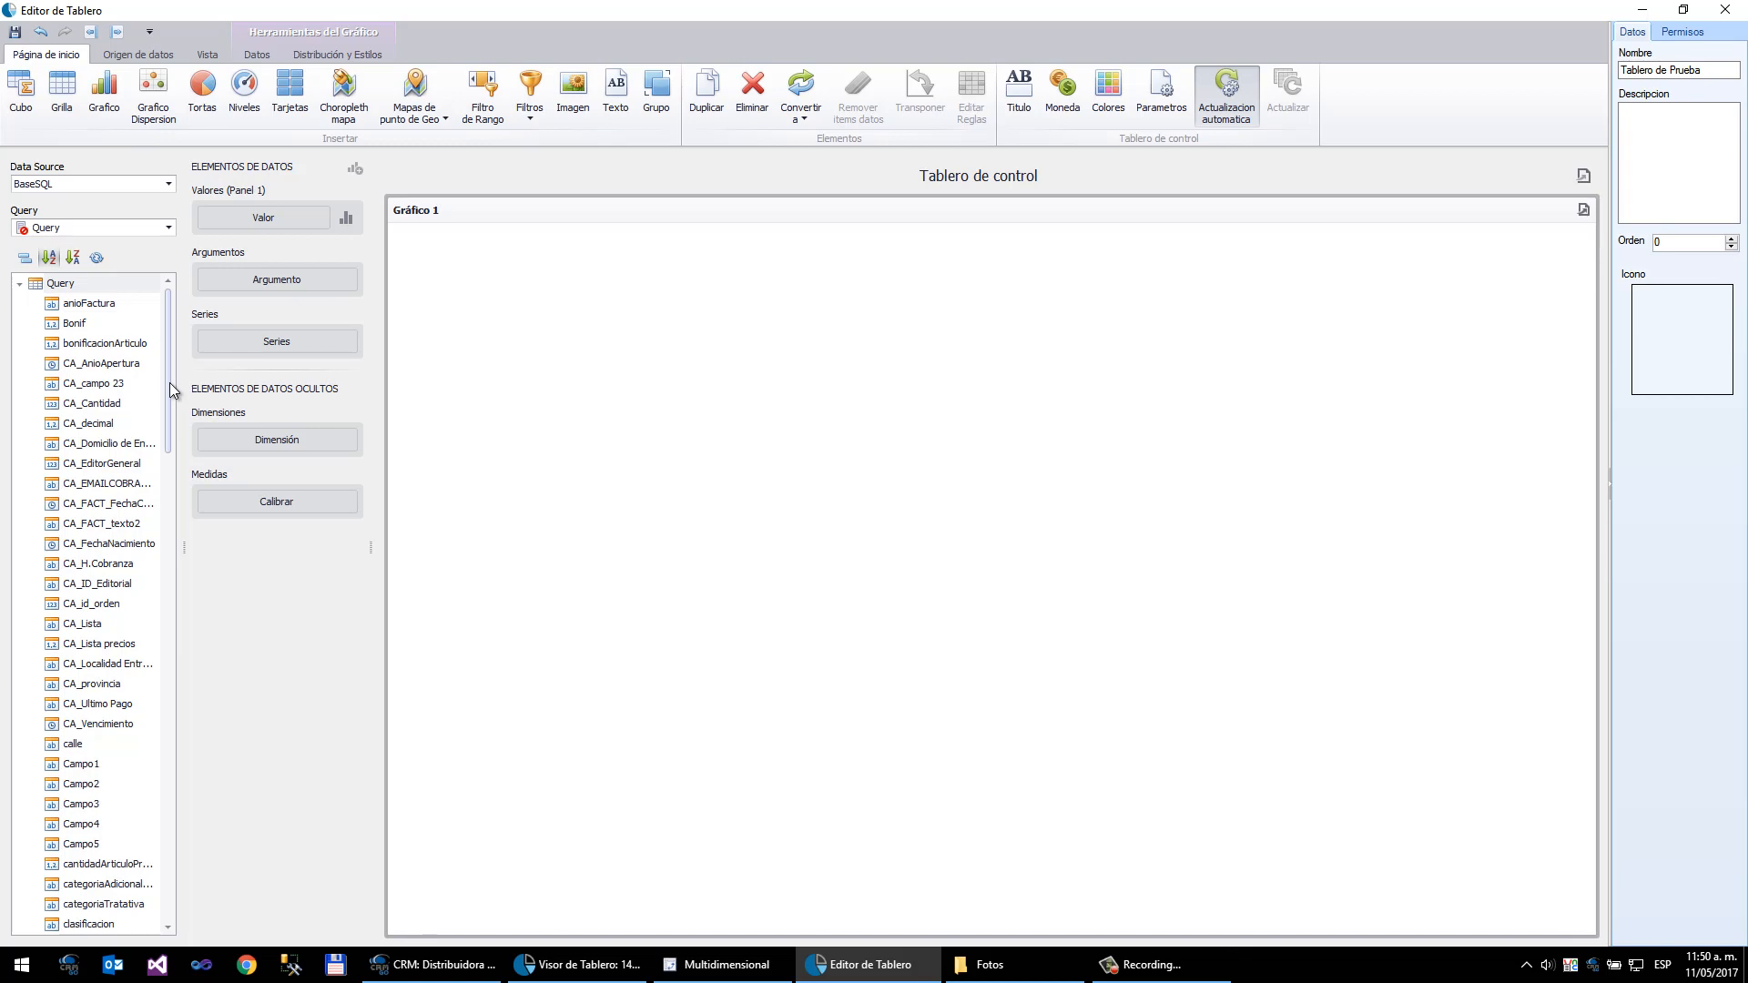
- Set the chart's argument to nombre_vendedorTango and its value to Importe
left_click_drag(169, 382, 171, 720)
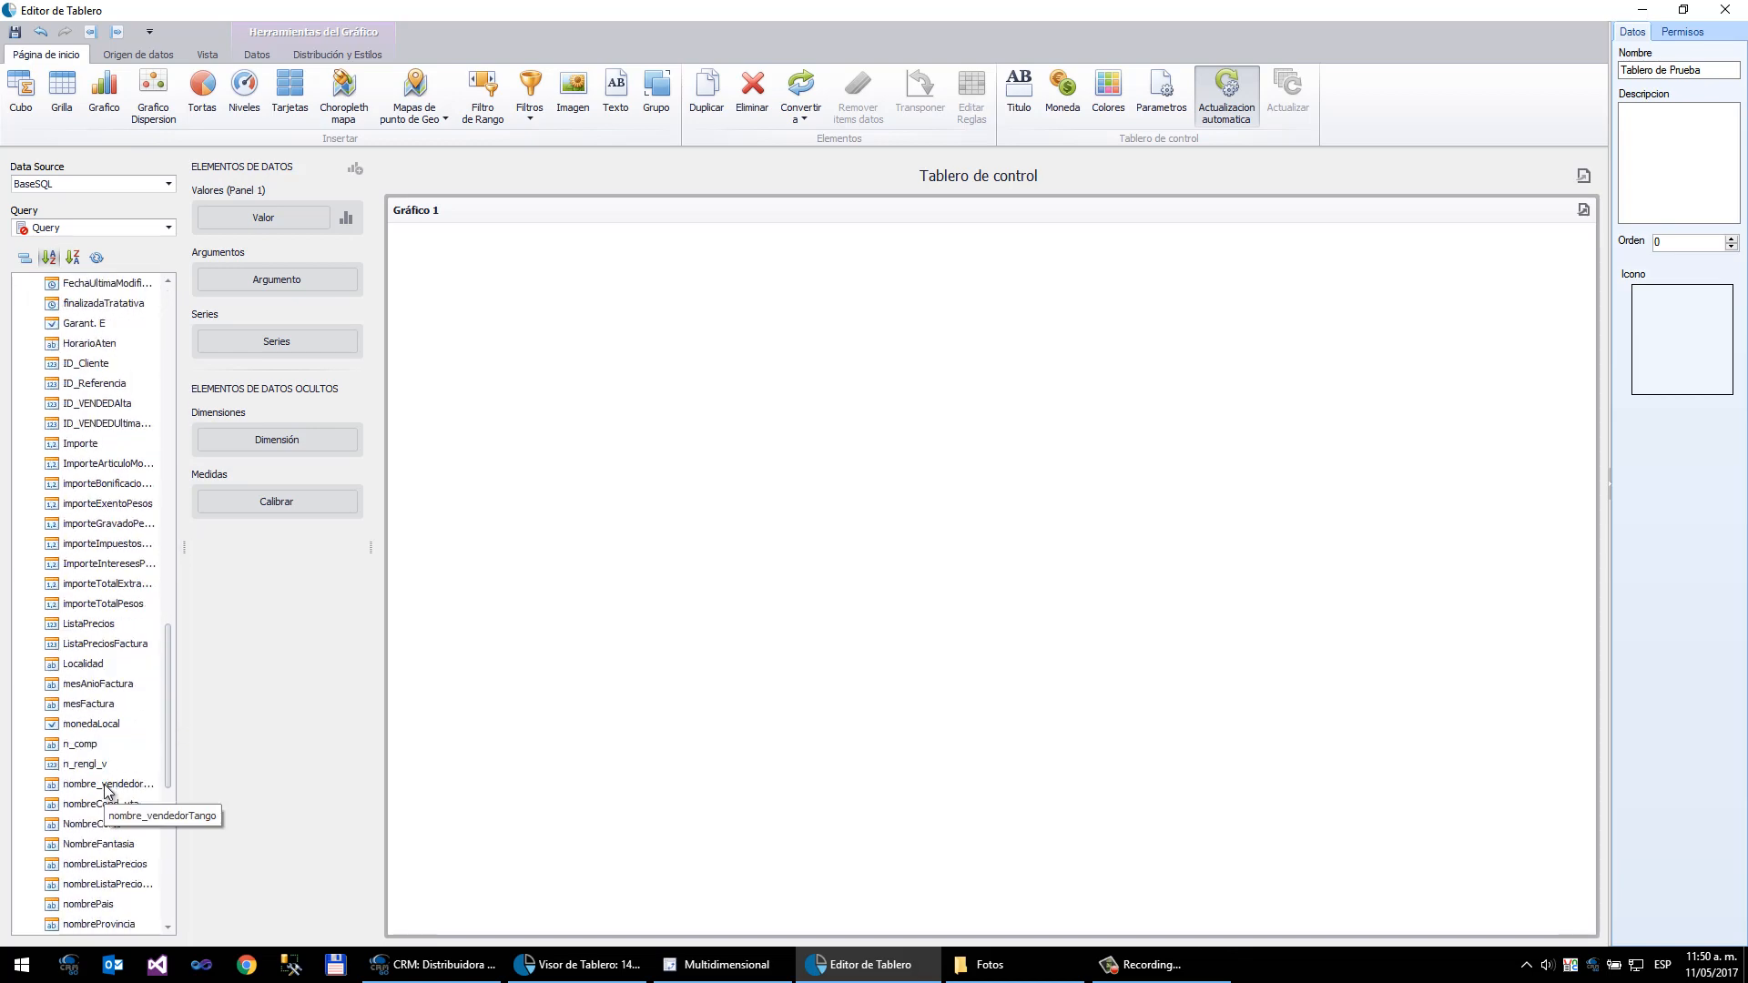
left_click_drag(108, 791, 302, 282)
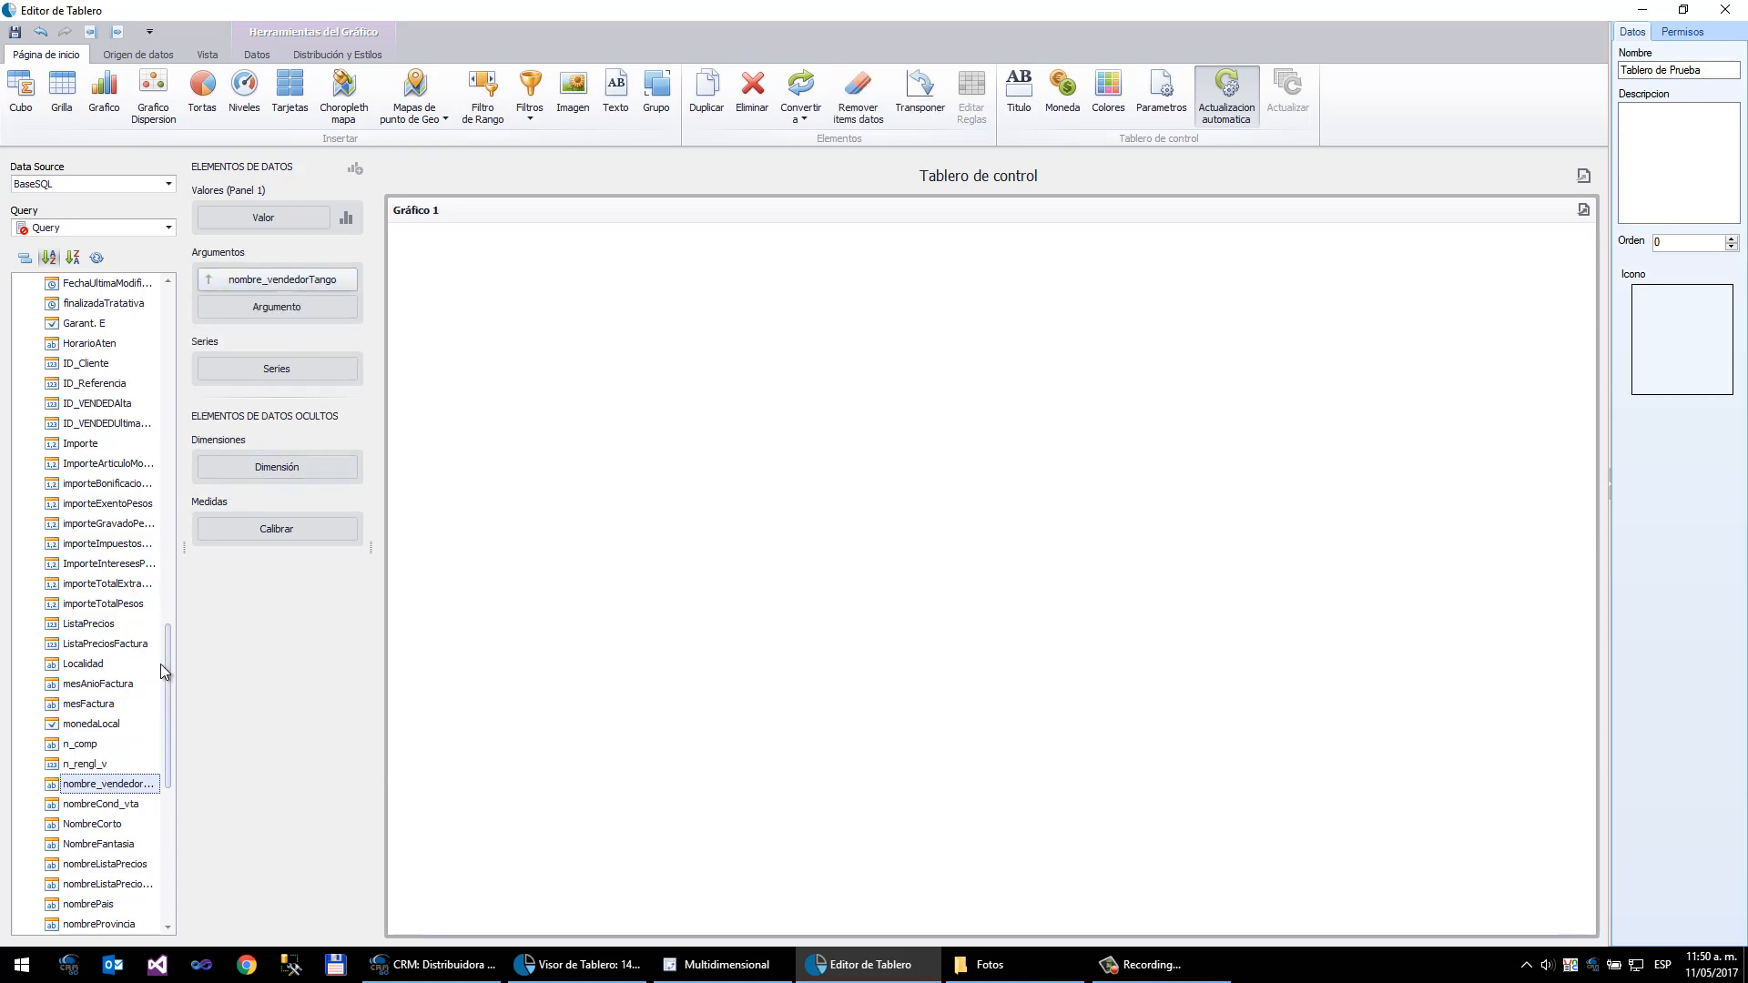
left_click_drag(71, 446, 253, 221)
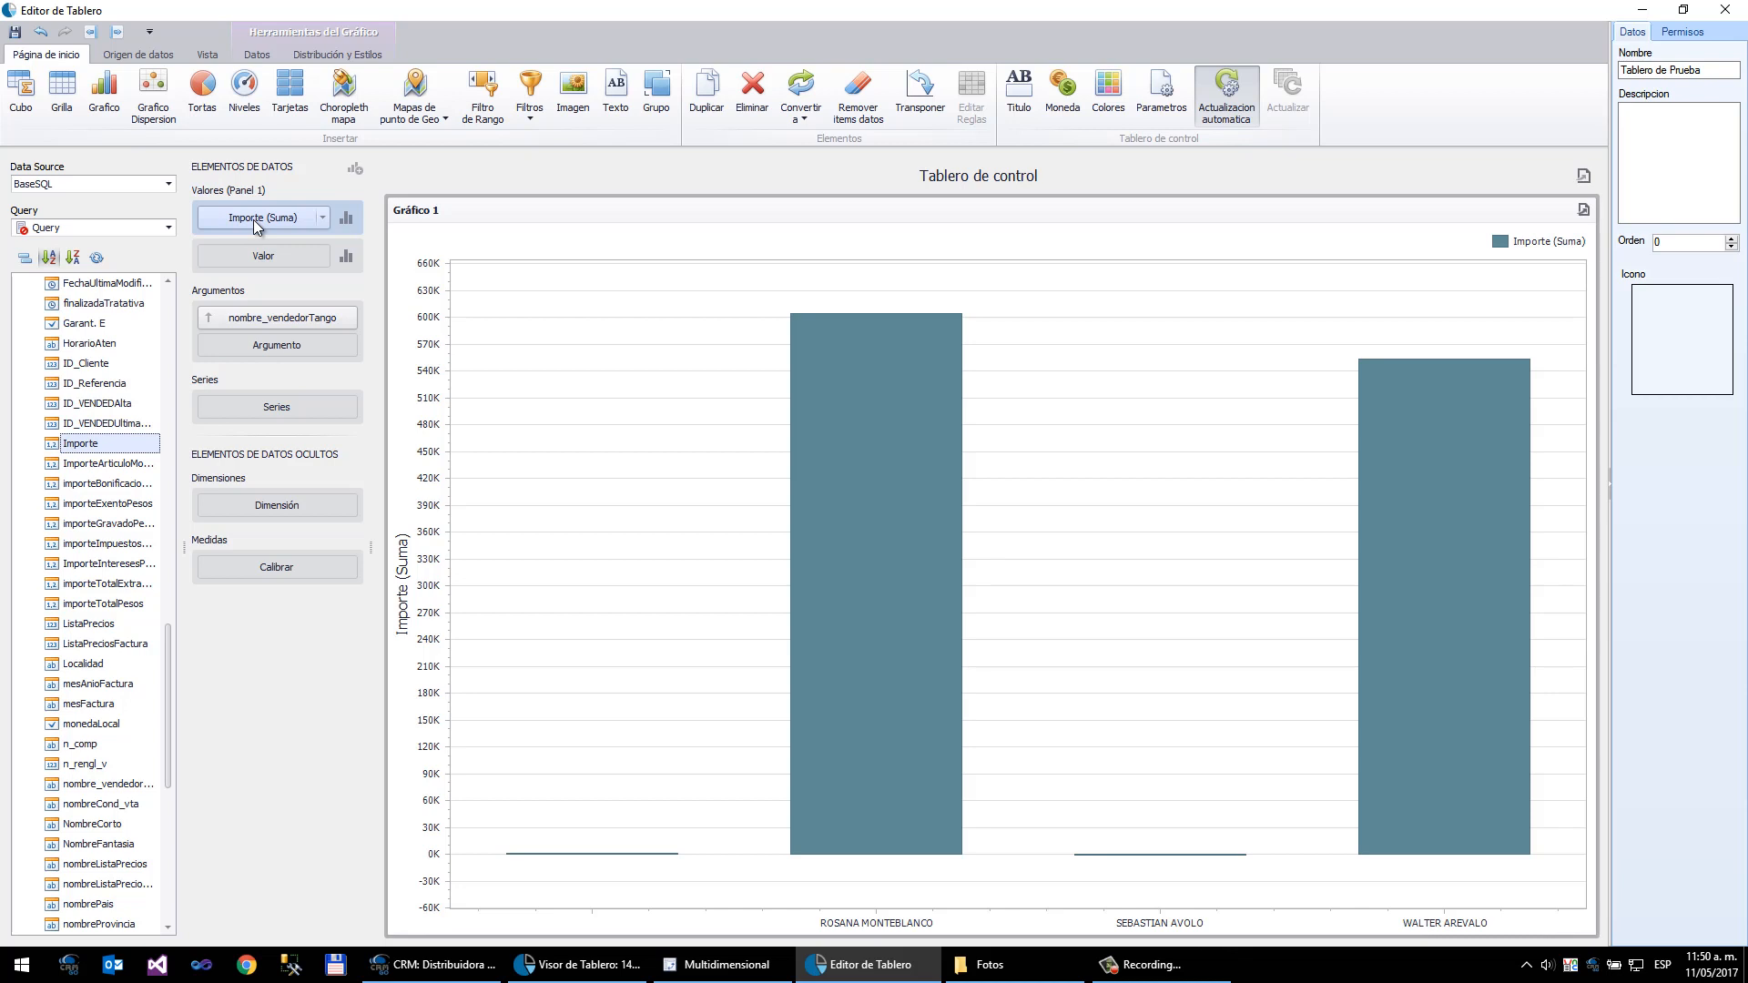
- Insert a range filter item and set its argument to FechaFactura
left_click(539, 125)
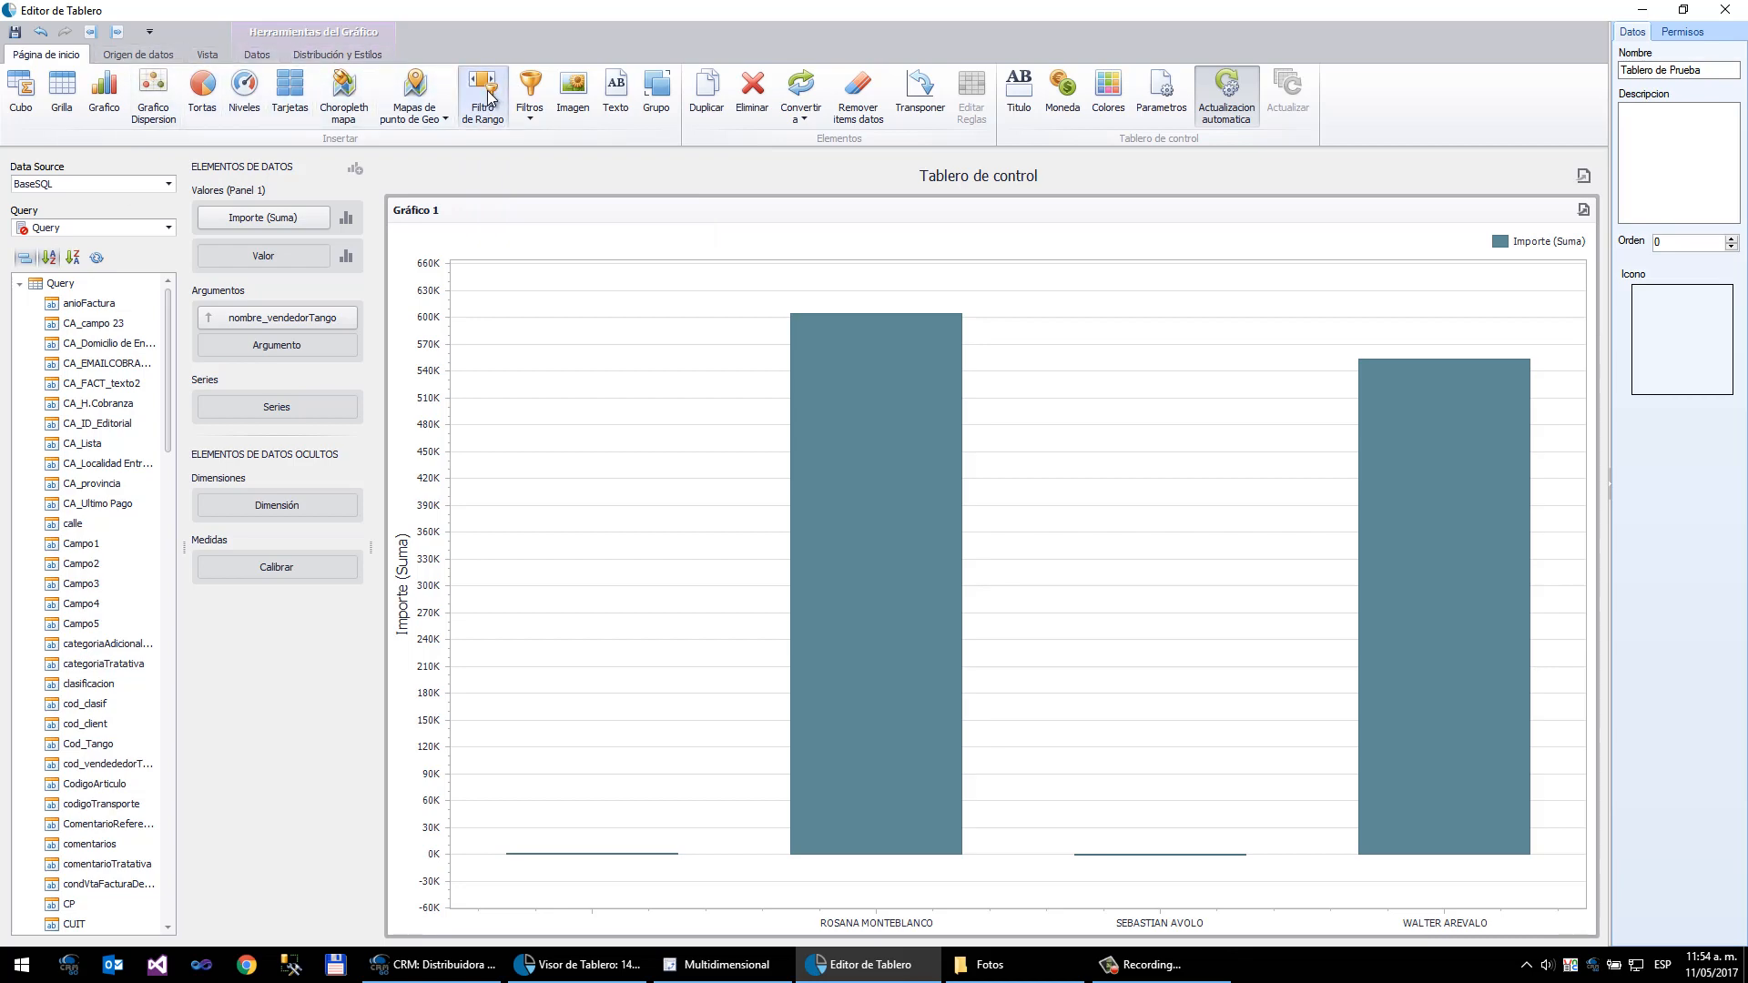
left_click(484, 96)
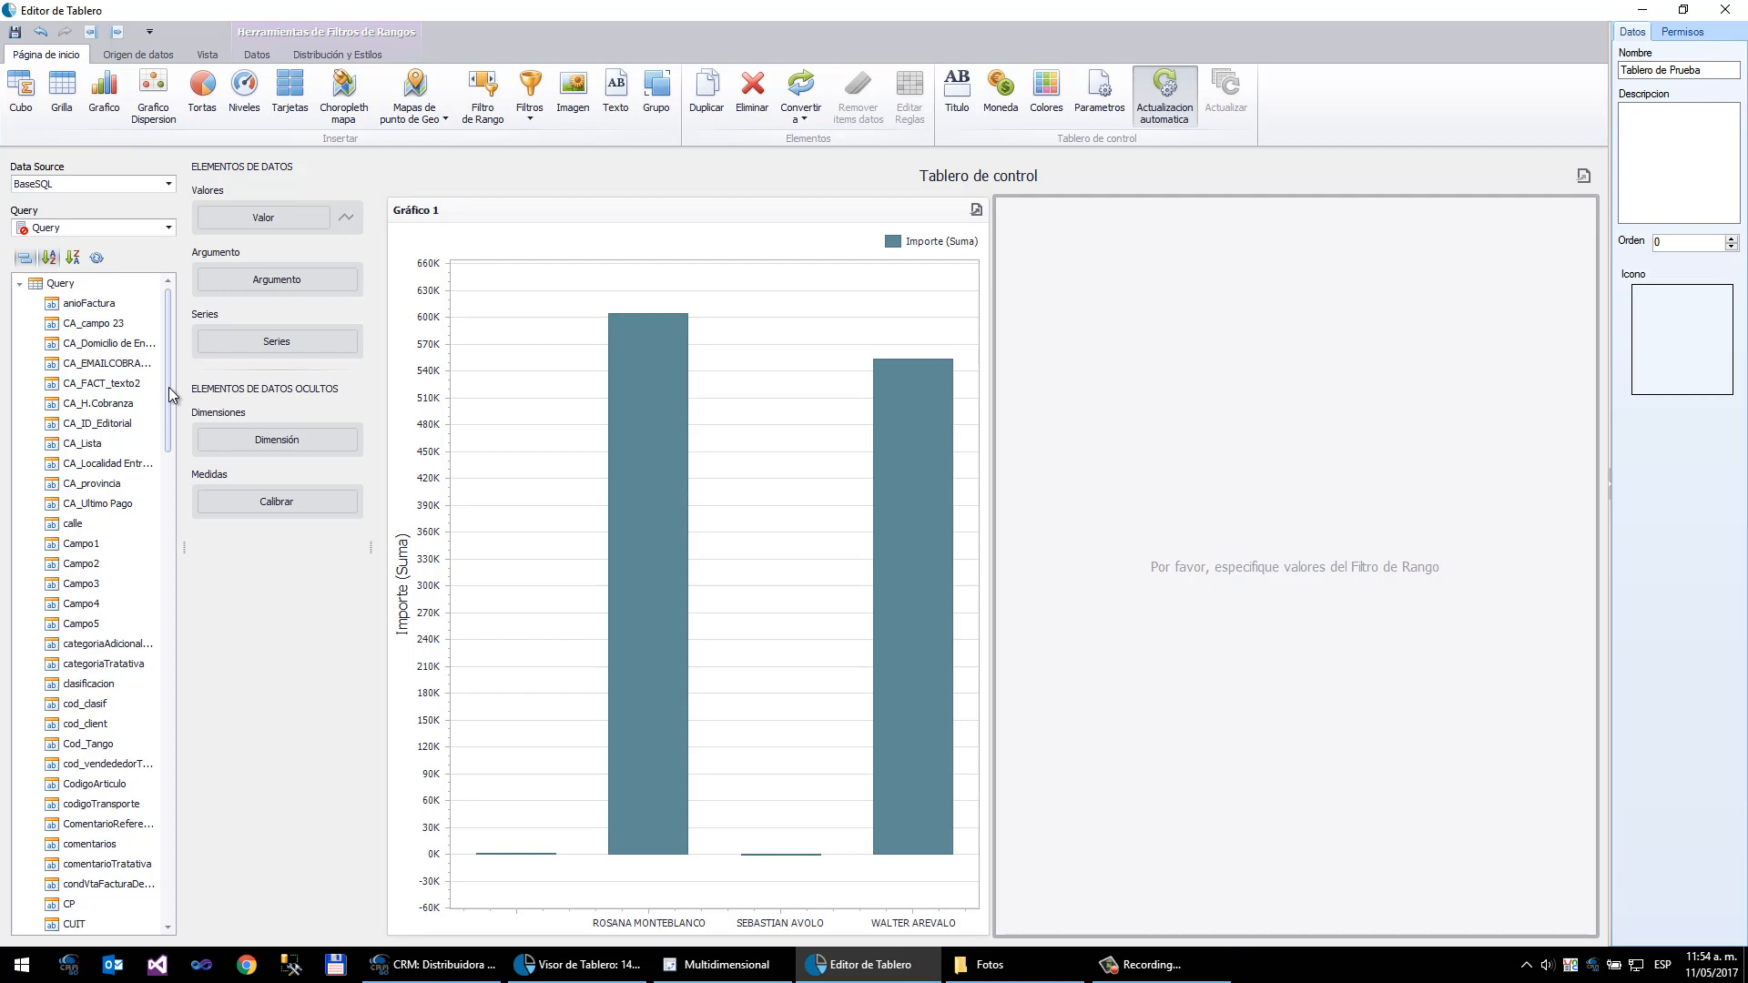
left_click_drag(167, 387, 281, 284)
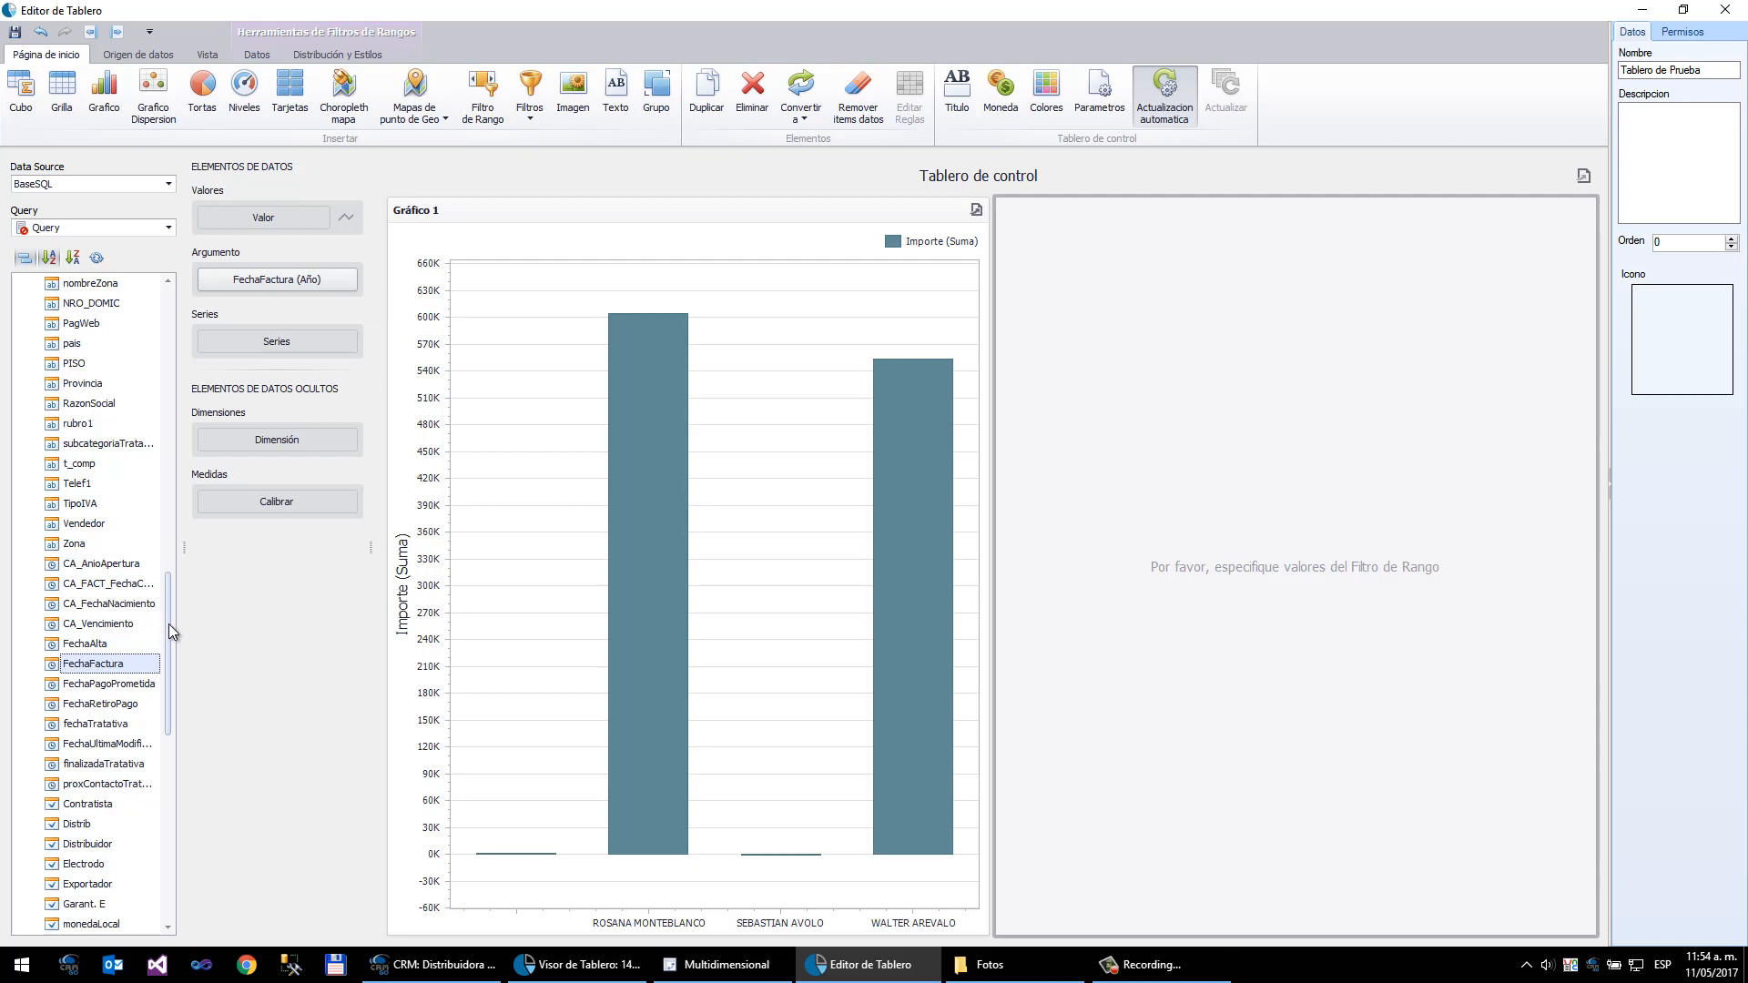
left_click_drag(167, 625, 166, 566)
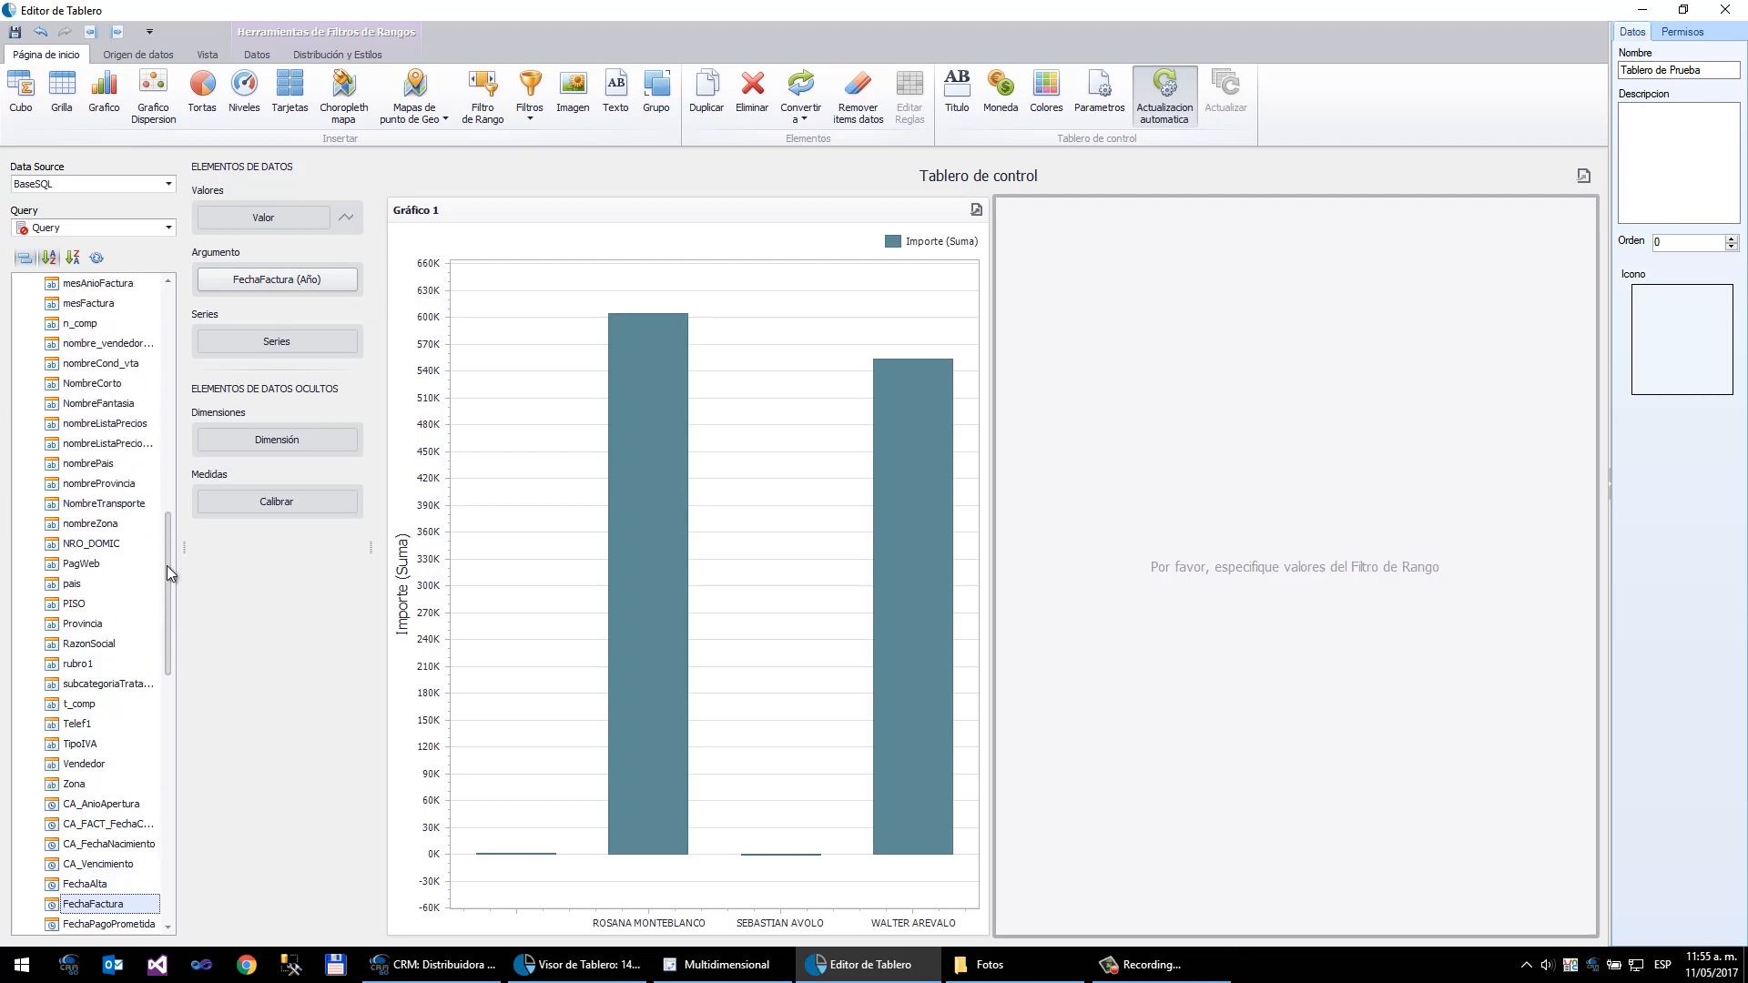
left_click_drag(166, 565, 166, 583)
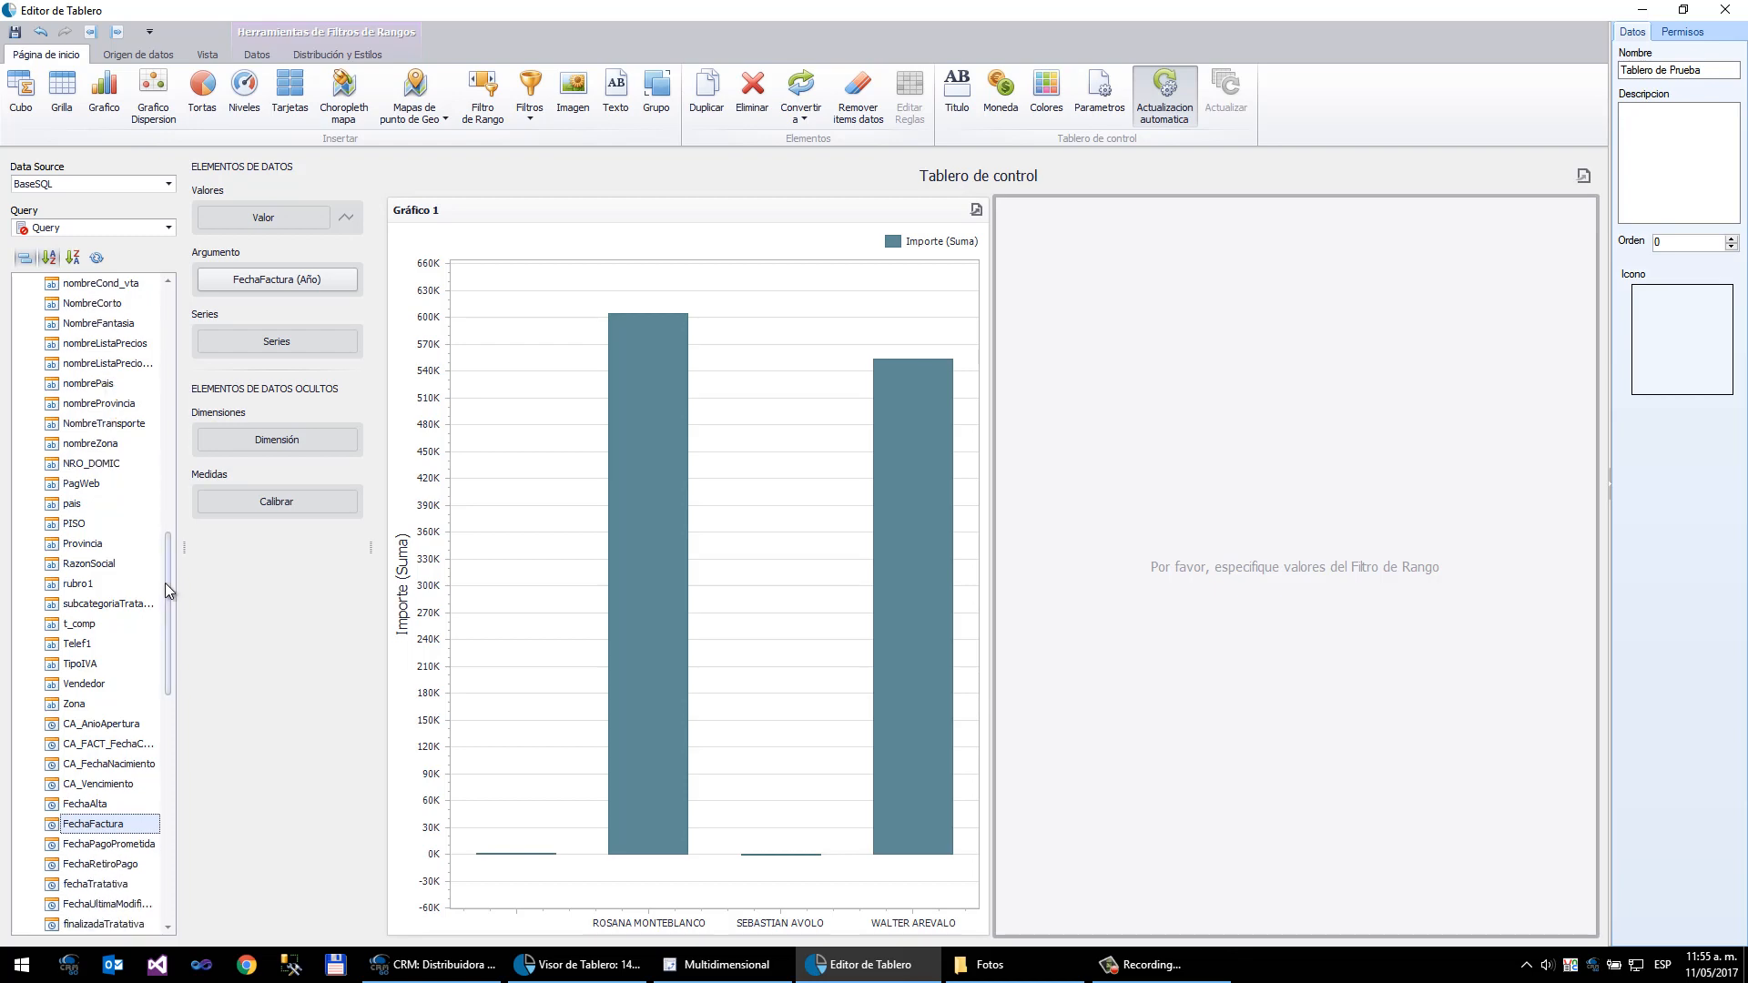
- Set the range filter's value to Importe
left_click(27, 258)
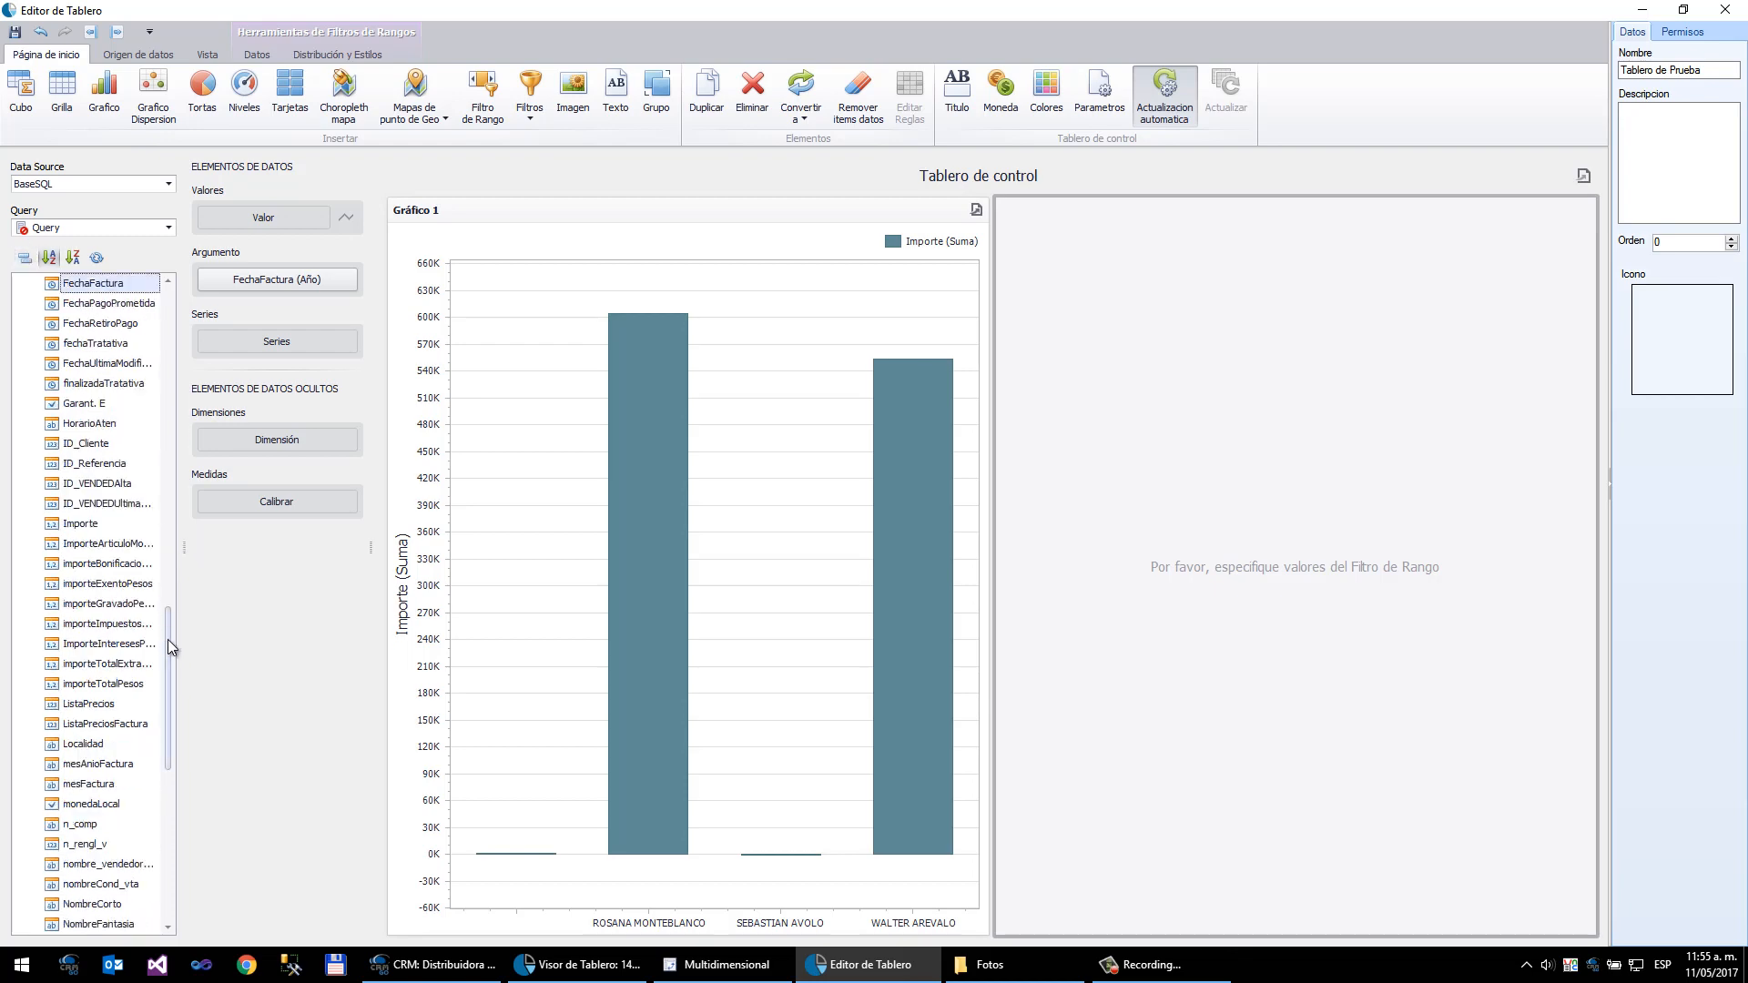
left_click_drag(167, 639, 168, 599)
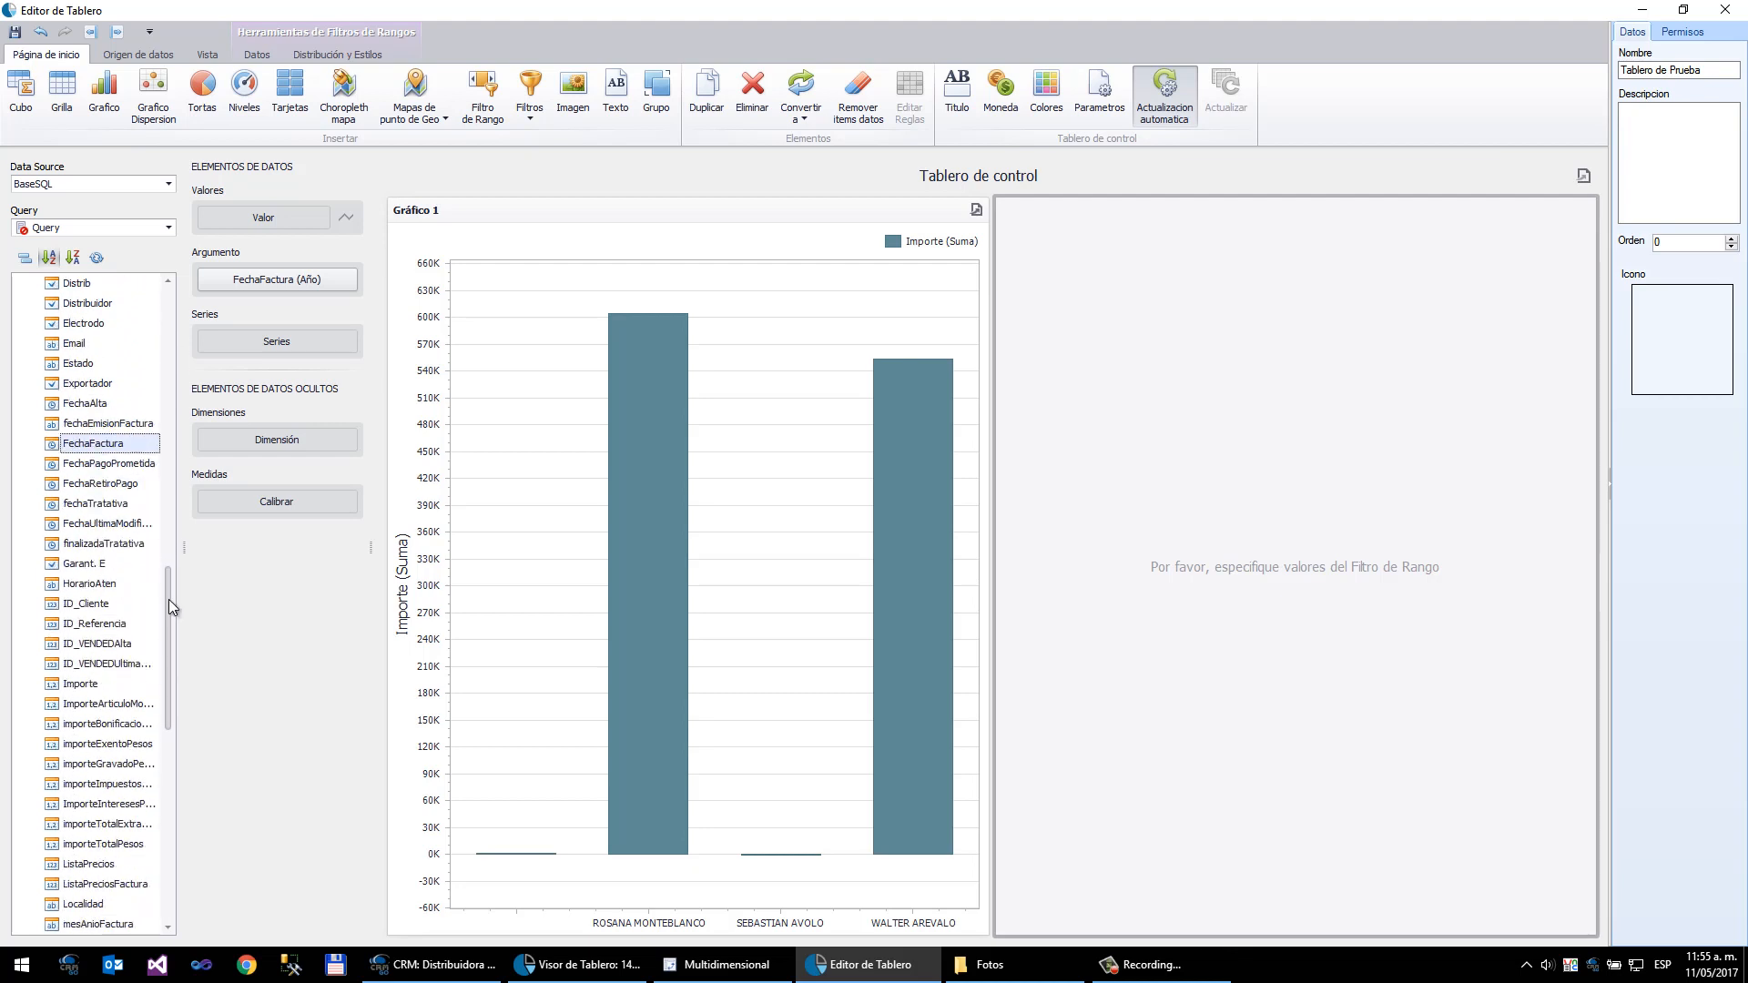
left_click_drag(80, 684, 260, 222)
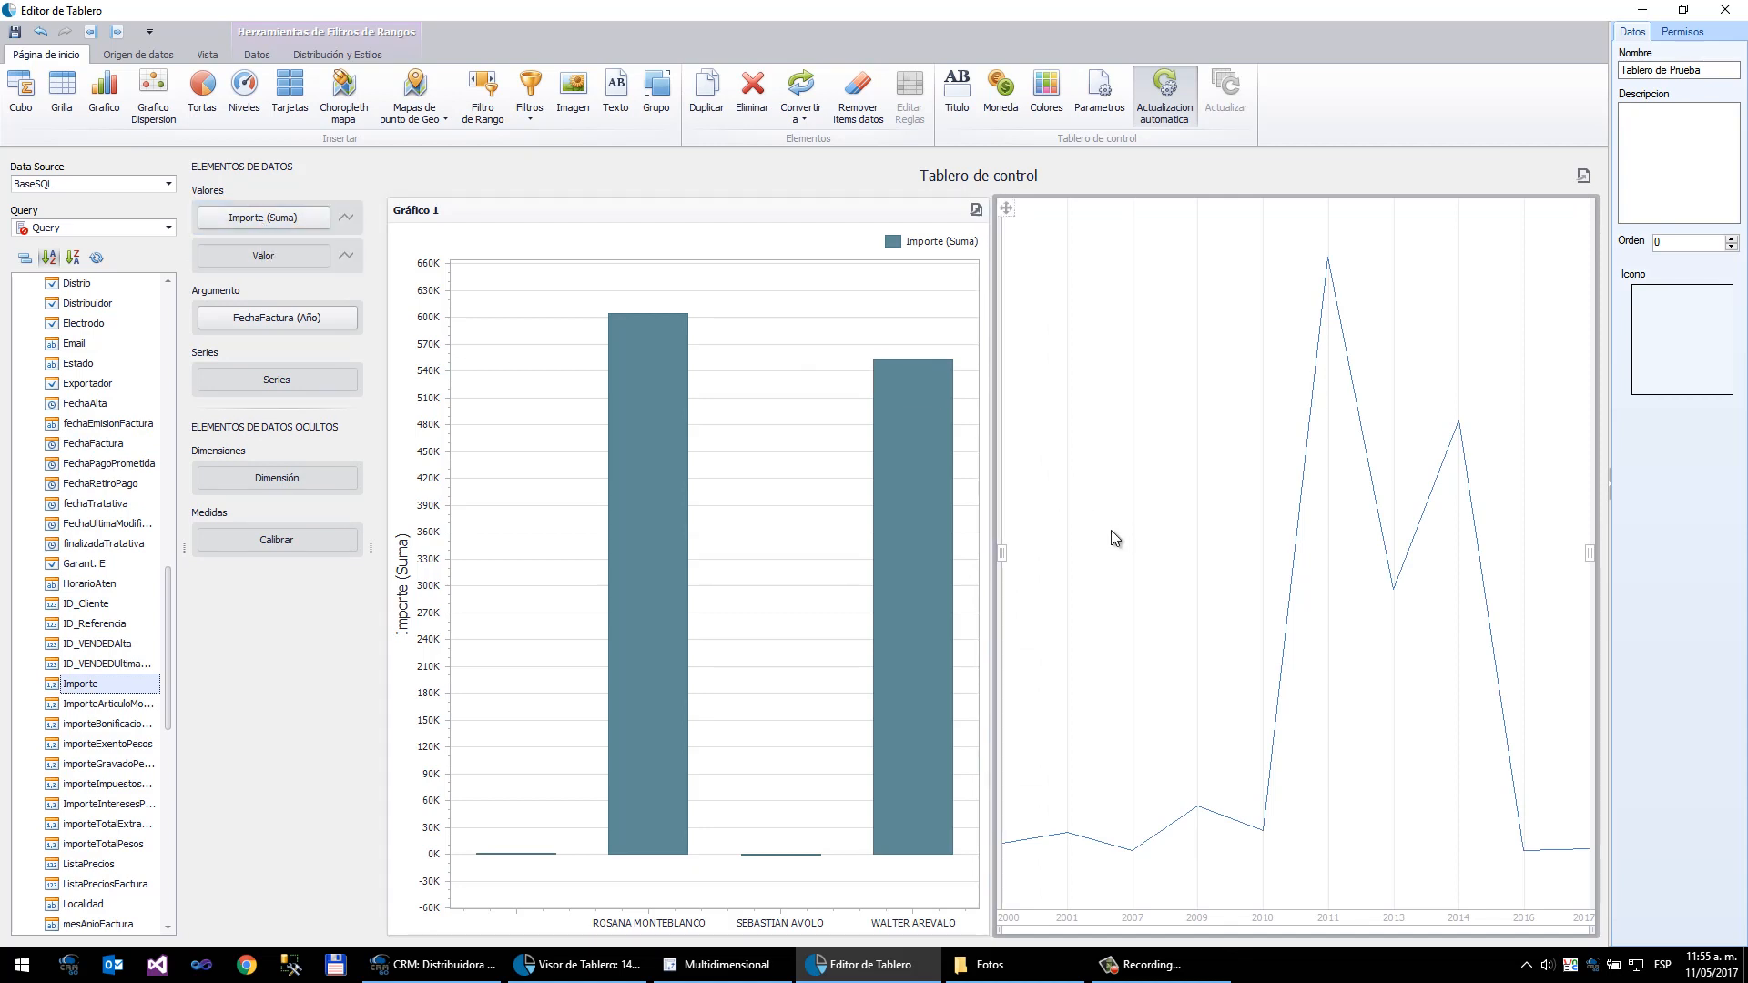
- Test the range filter by narrowing and widening its selected year range
left_click_drag(1002, 553, 1137, 544)
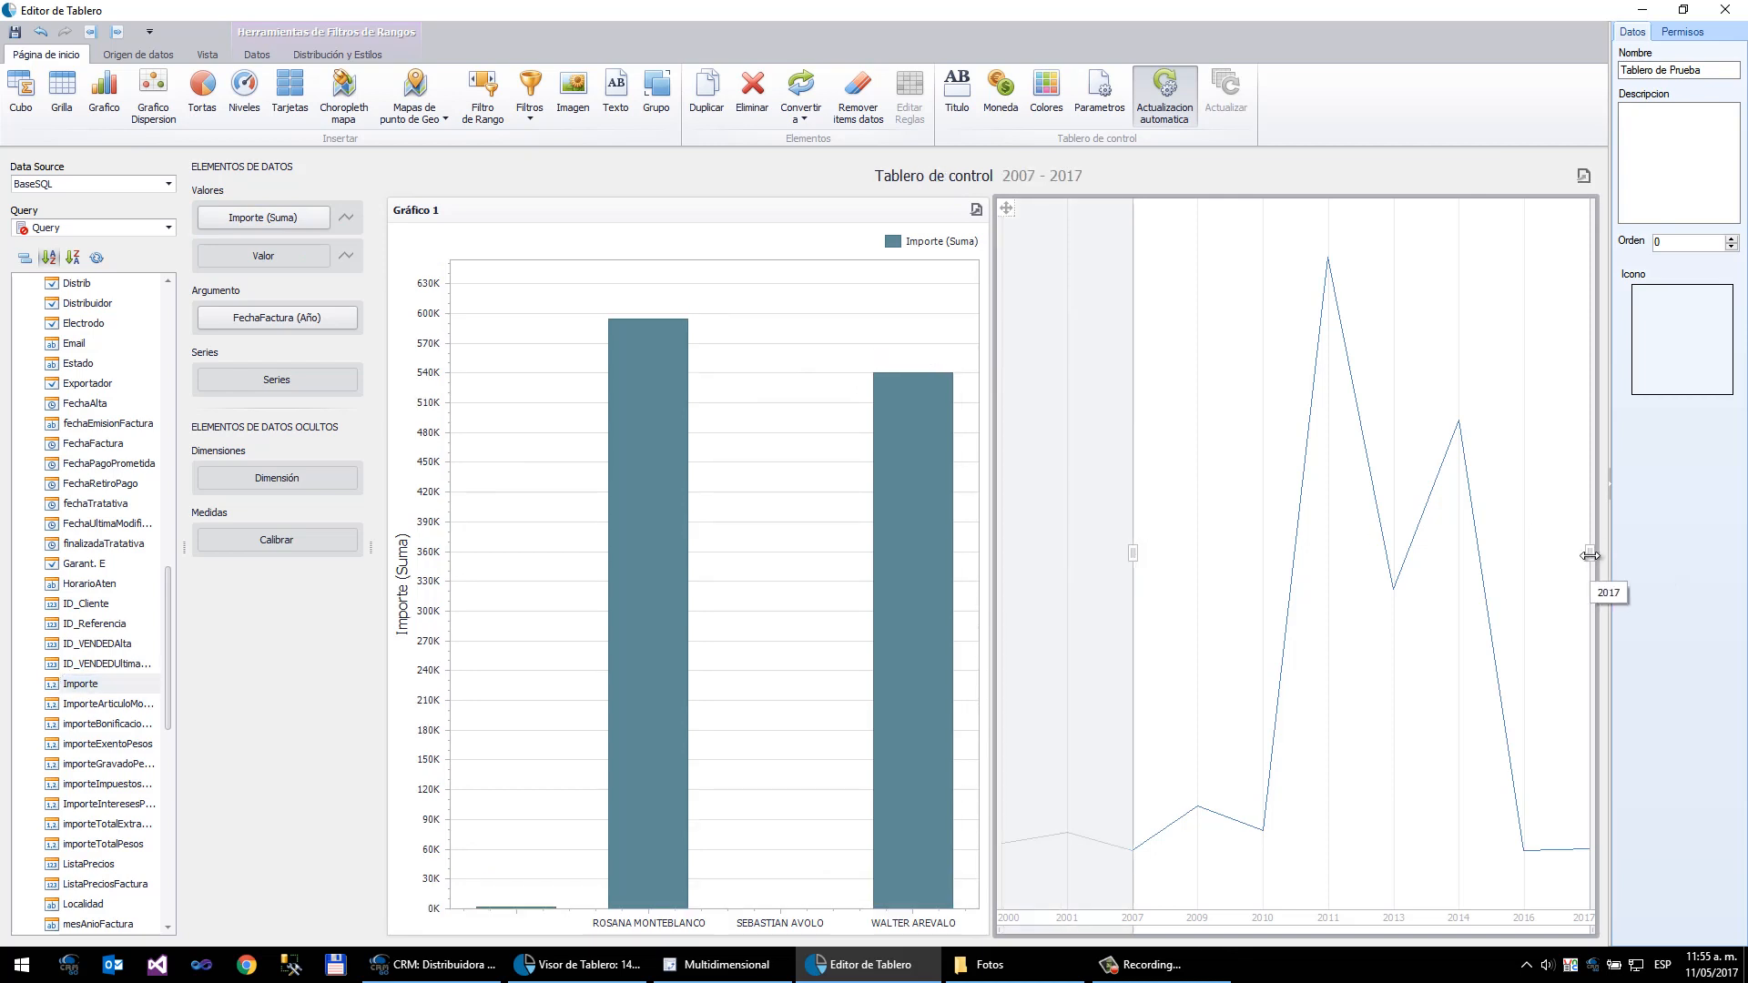
left_click_drag(1590, 555, 1373, 557)
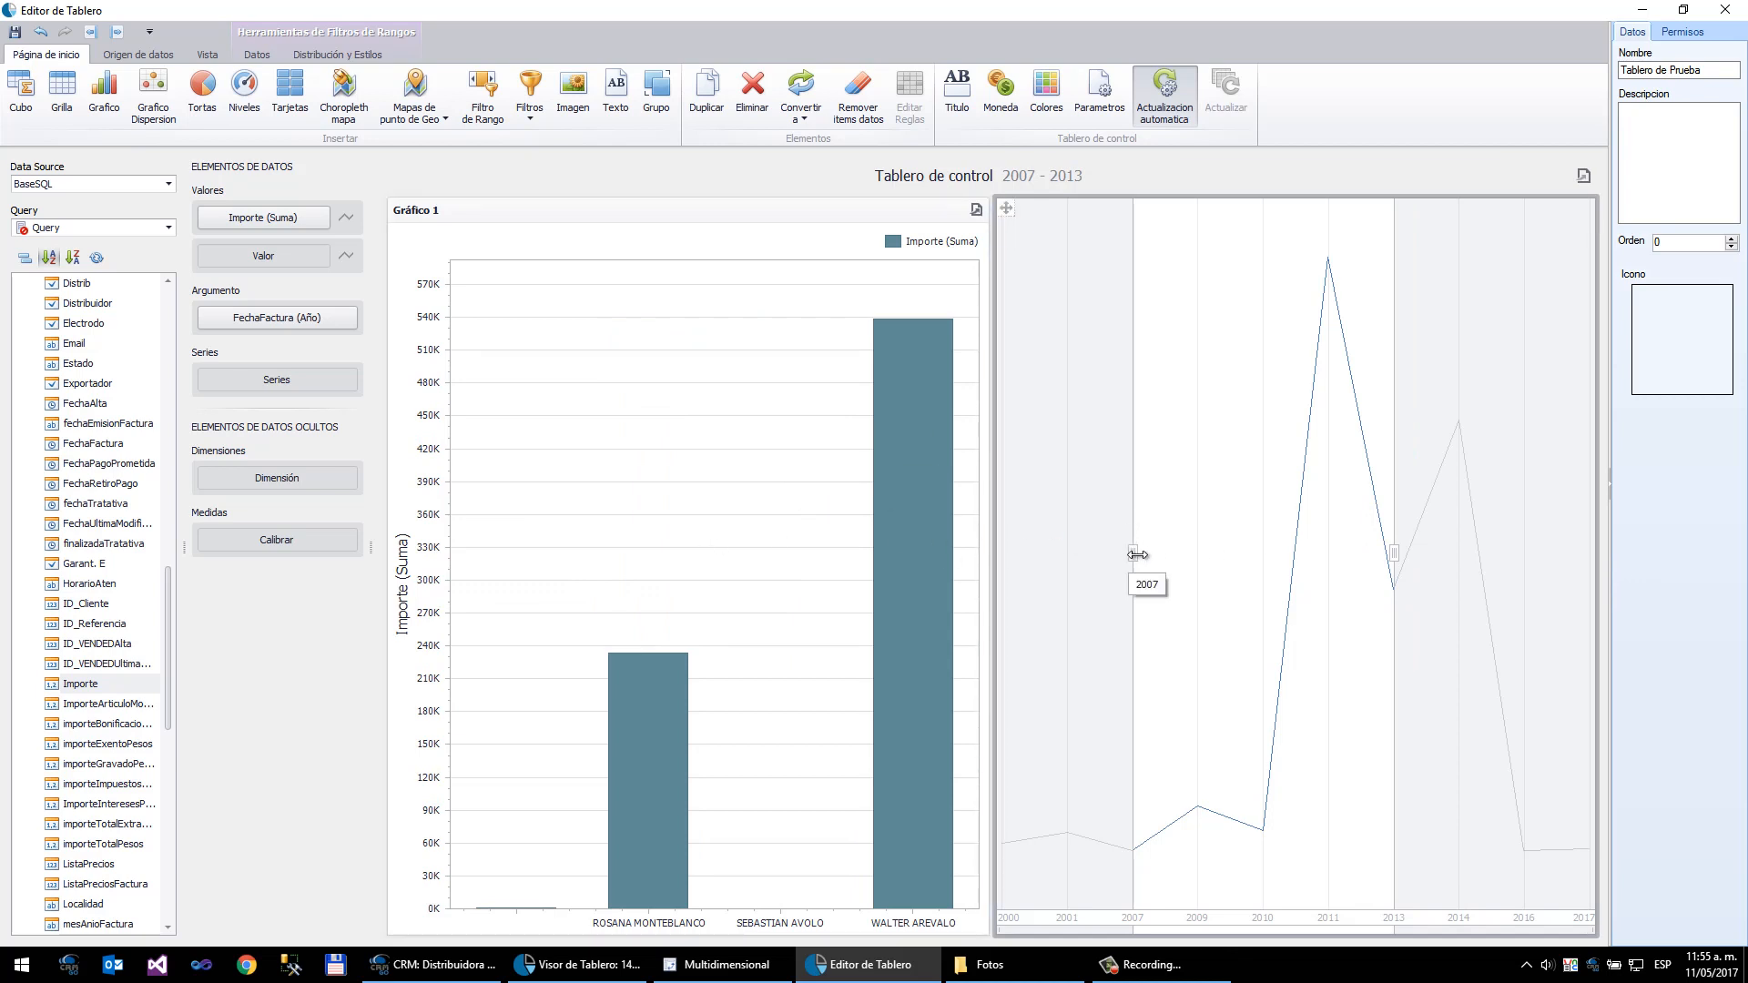
left_click_drag(1137, 555, 1003, 570)
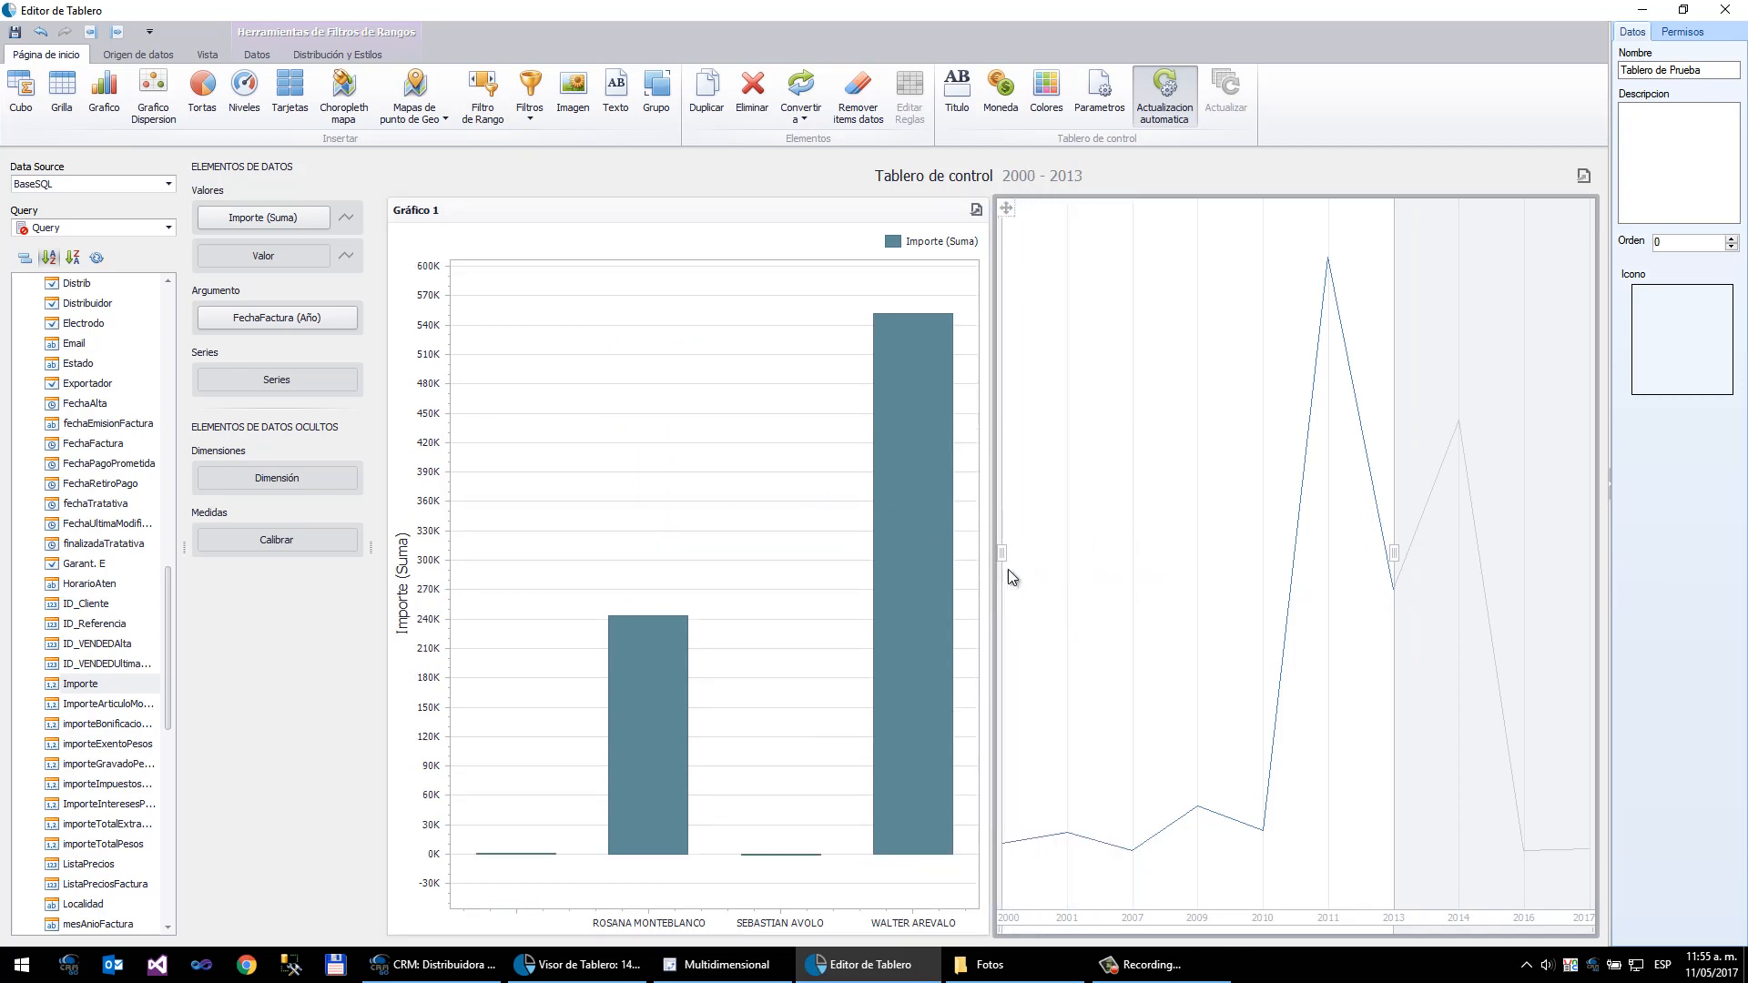
mouse_move(1393, 559)
left_mouse_down()
mouse_move(1406, 574)
mouse_move(1591, 525)
left_mouse_up()
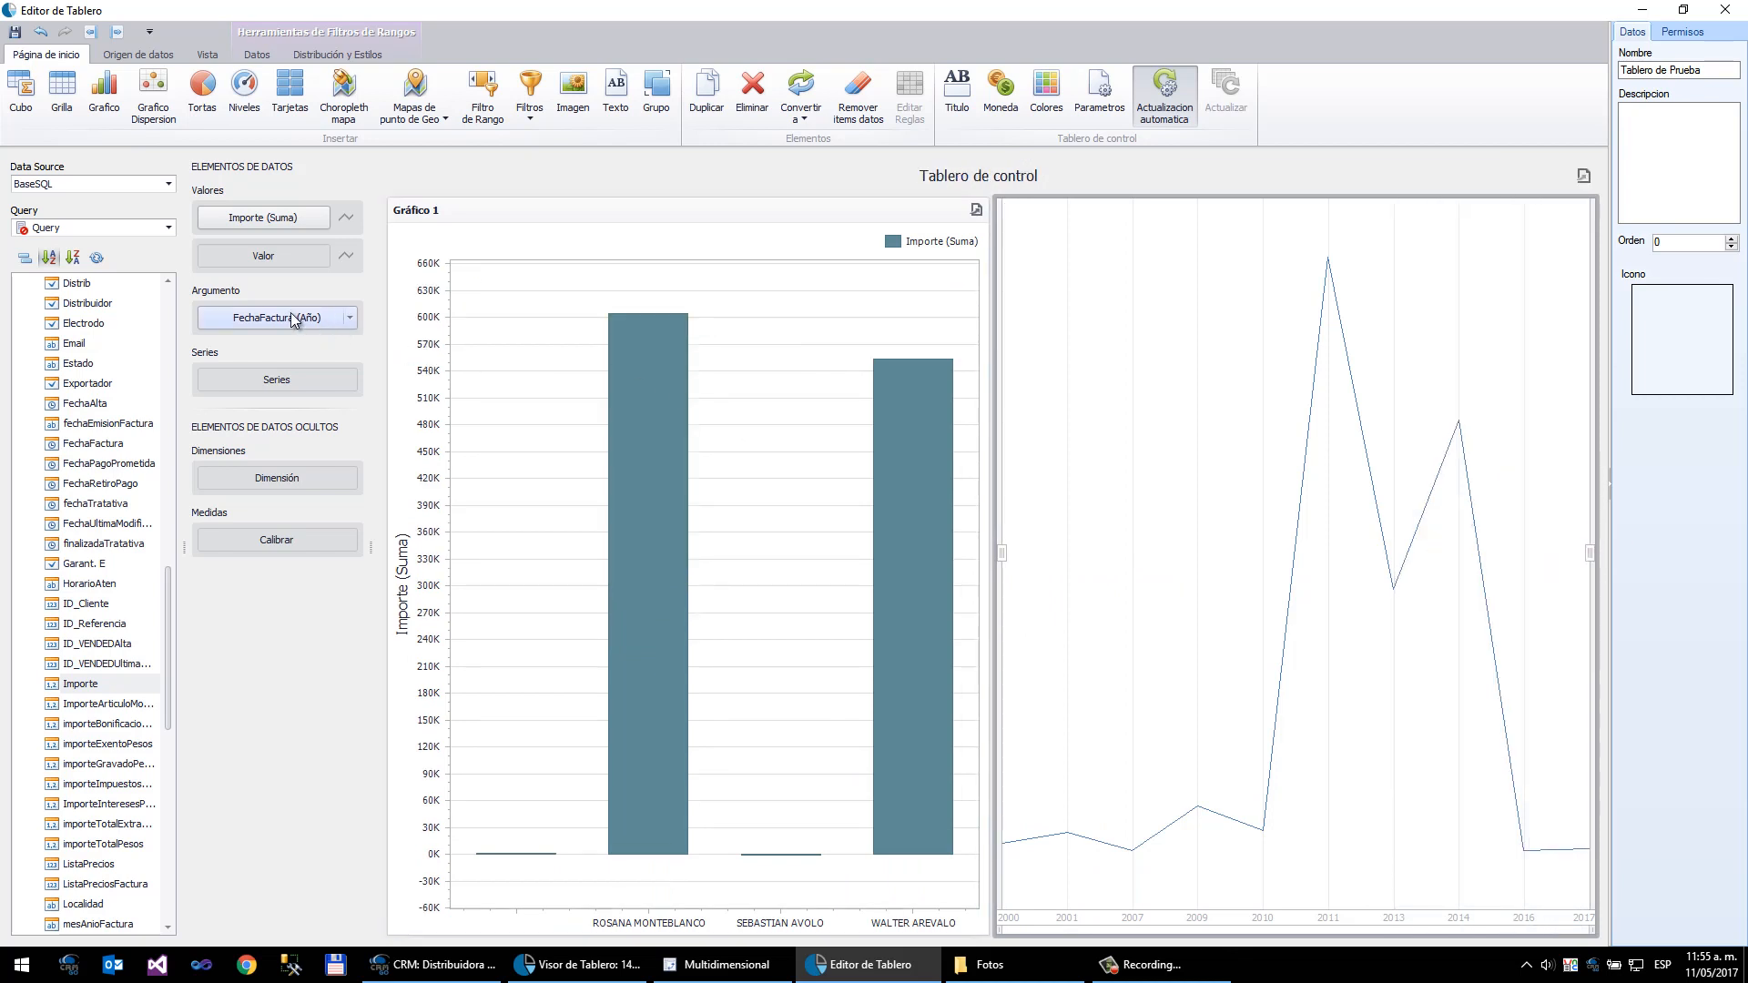
- Change the range filter's FechaFactura grouping to Mes-Año
left_click(351, 318)
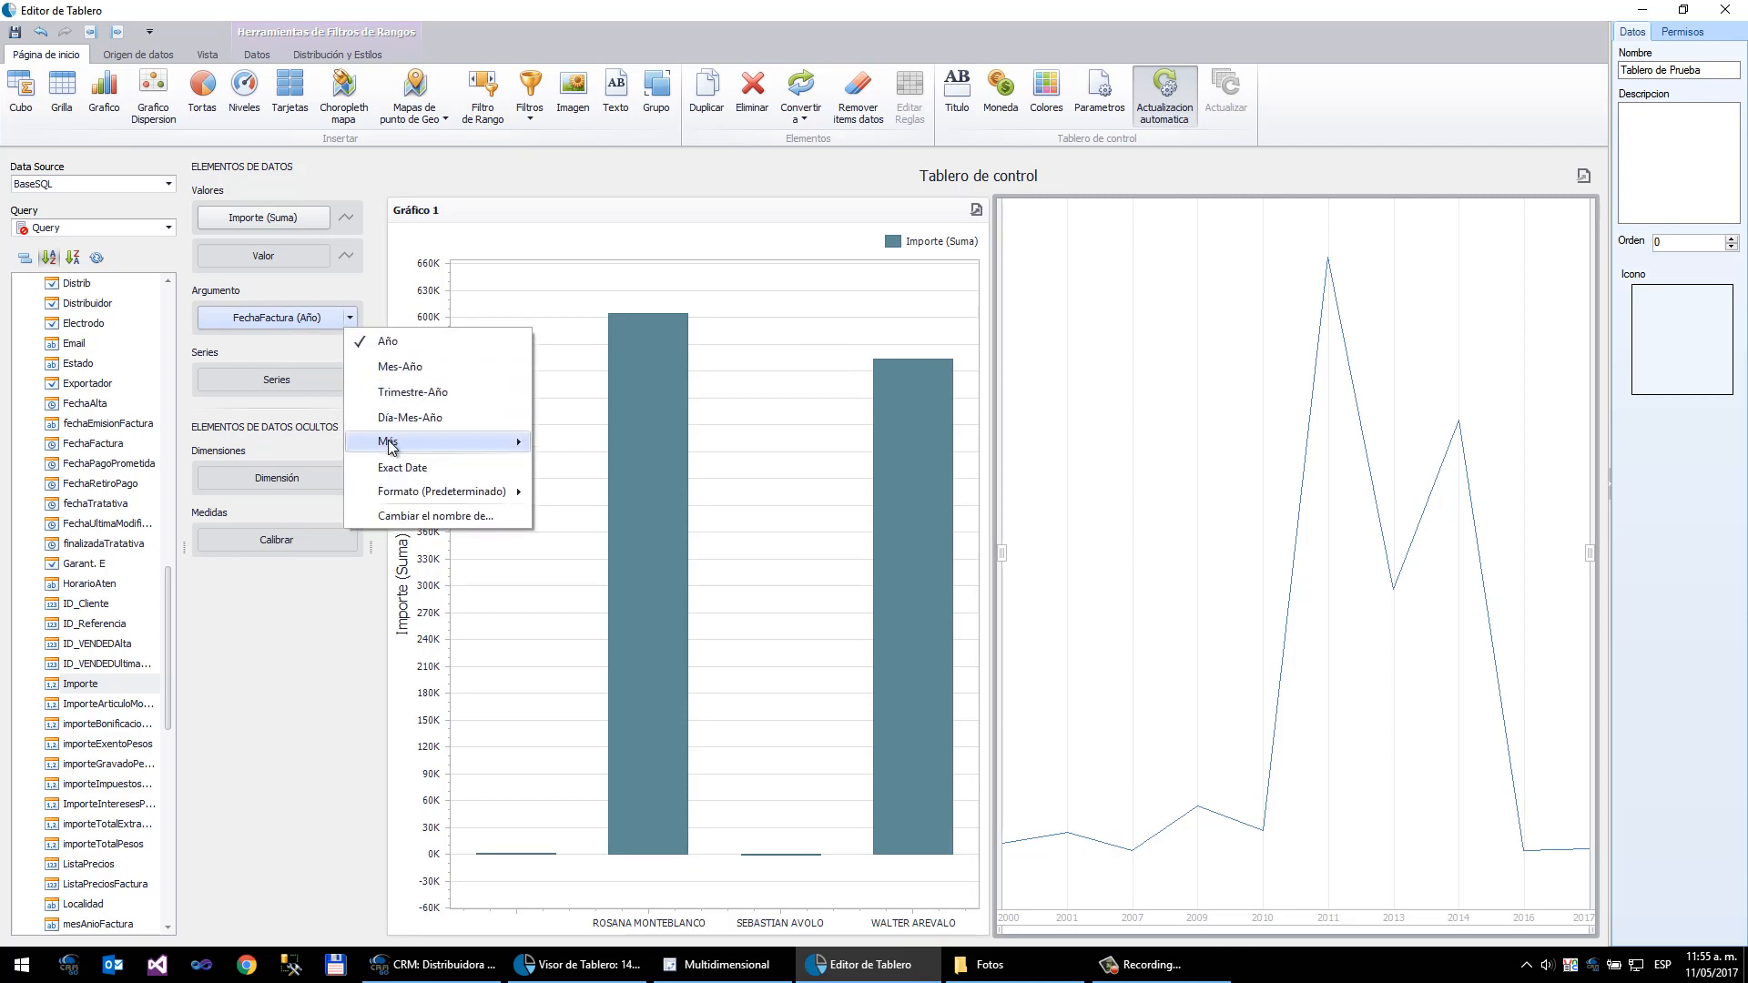
mouse_move(391, 444)
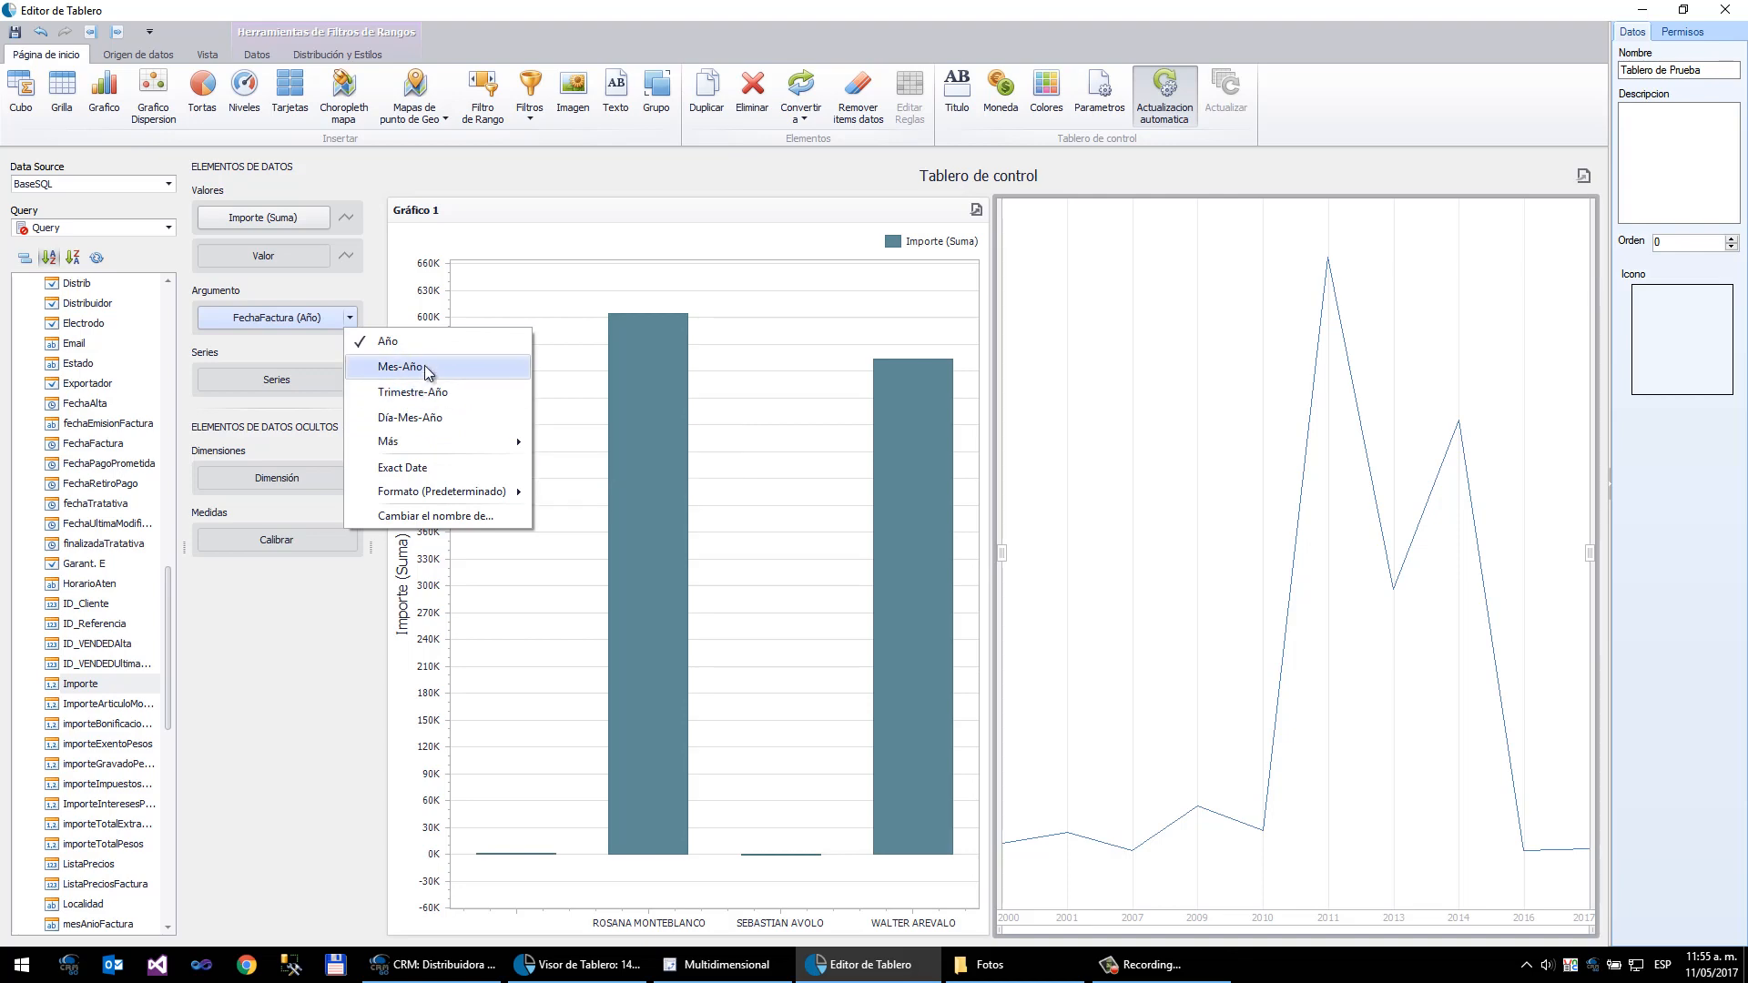
left_click(424, 368)
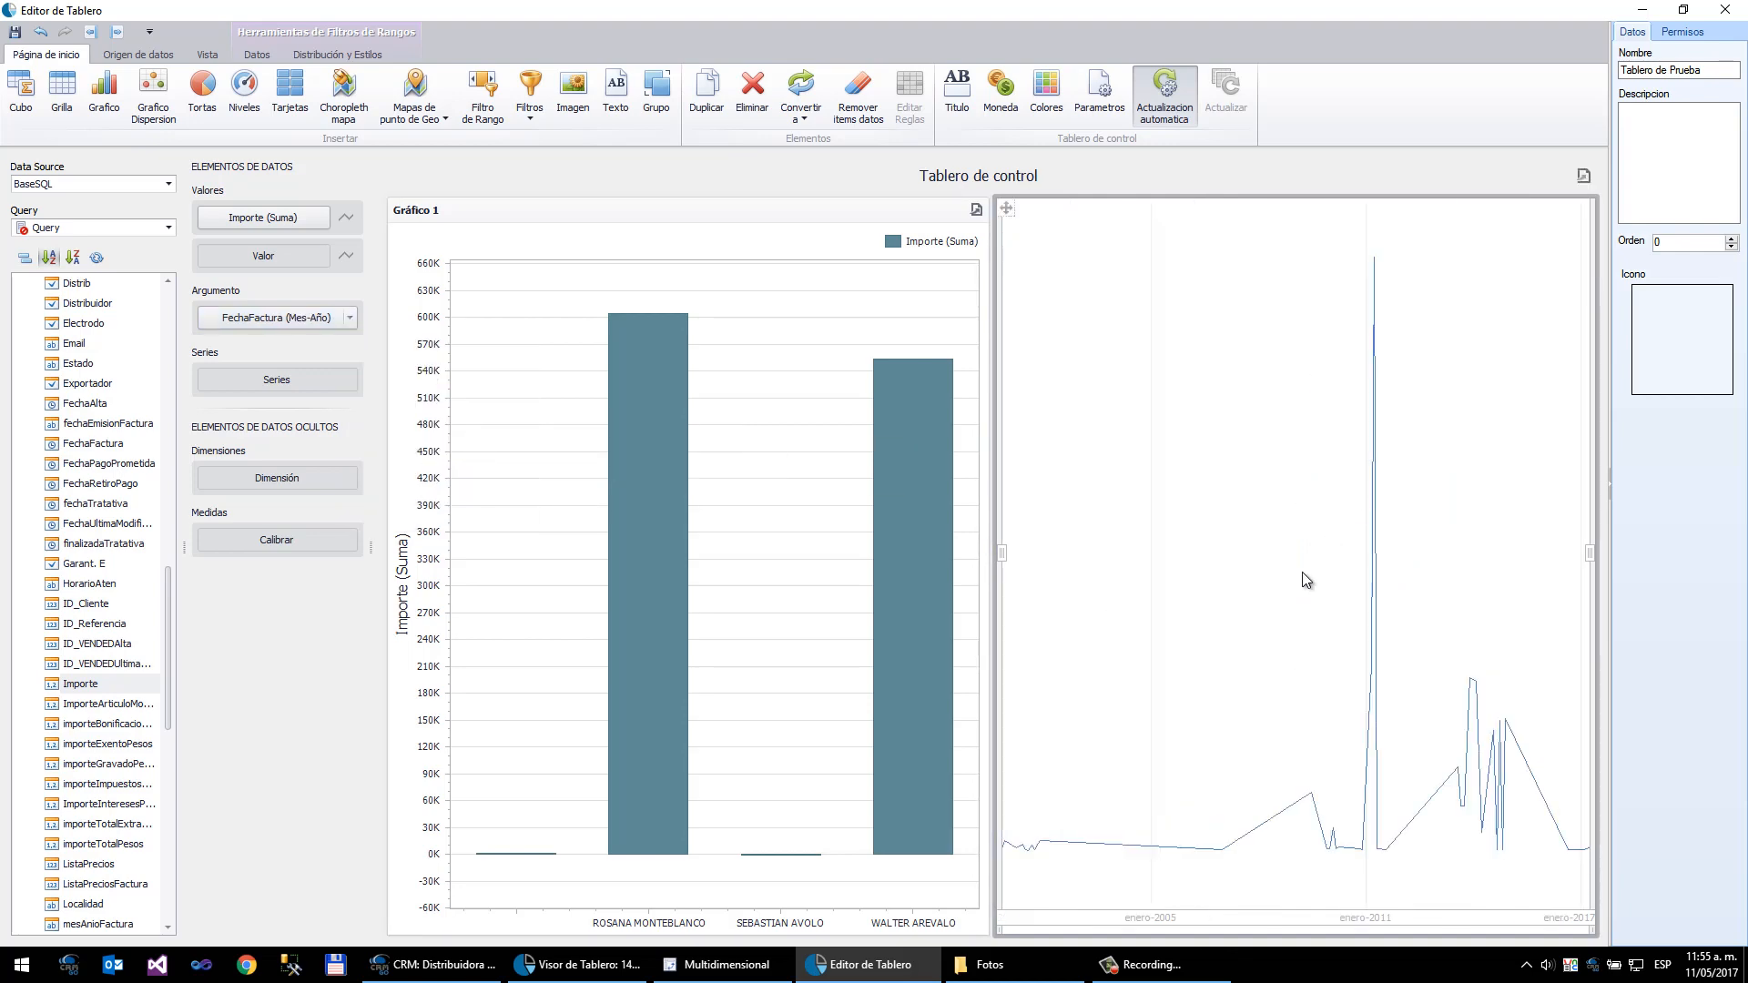
- Select marzo-2013 to diciembre-2016 on the range filter and switch its date grouping to Día-Mes-Año
left_click(1537, 716)
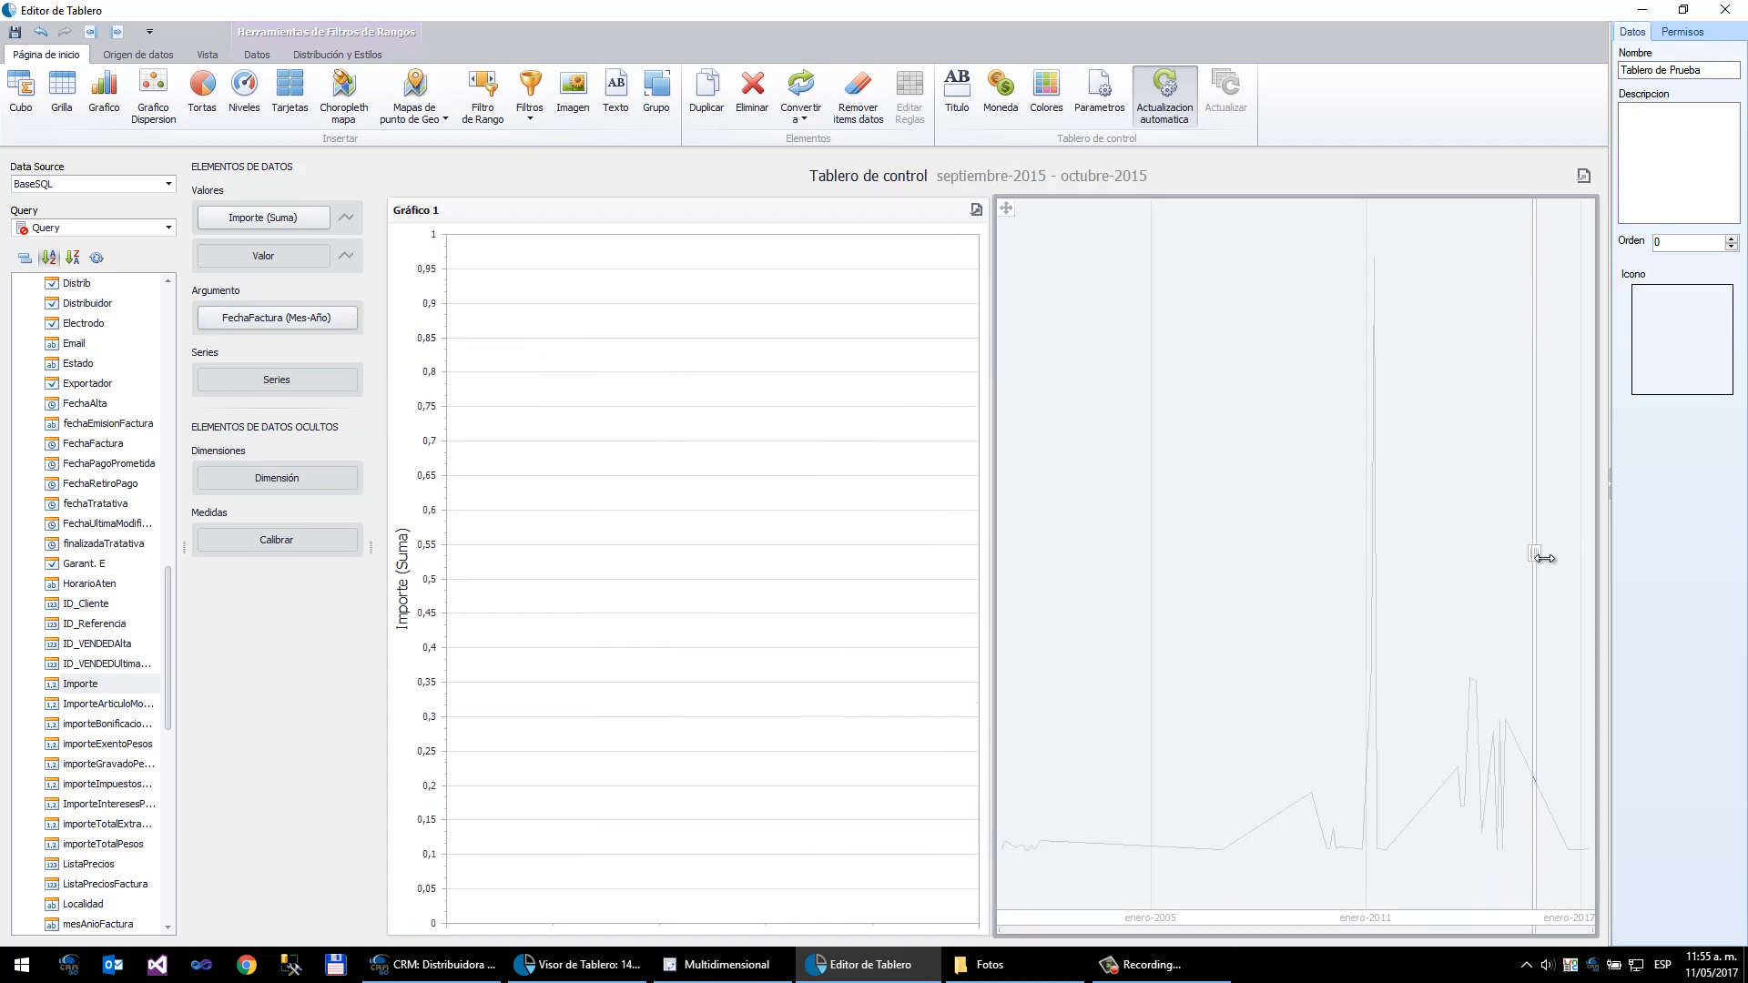
mouse_move(1553, 554)
left_click_drag(1558, 553, 1444, 554)
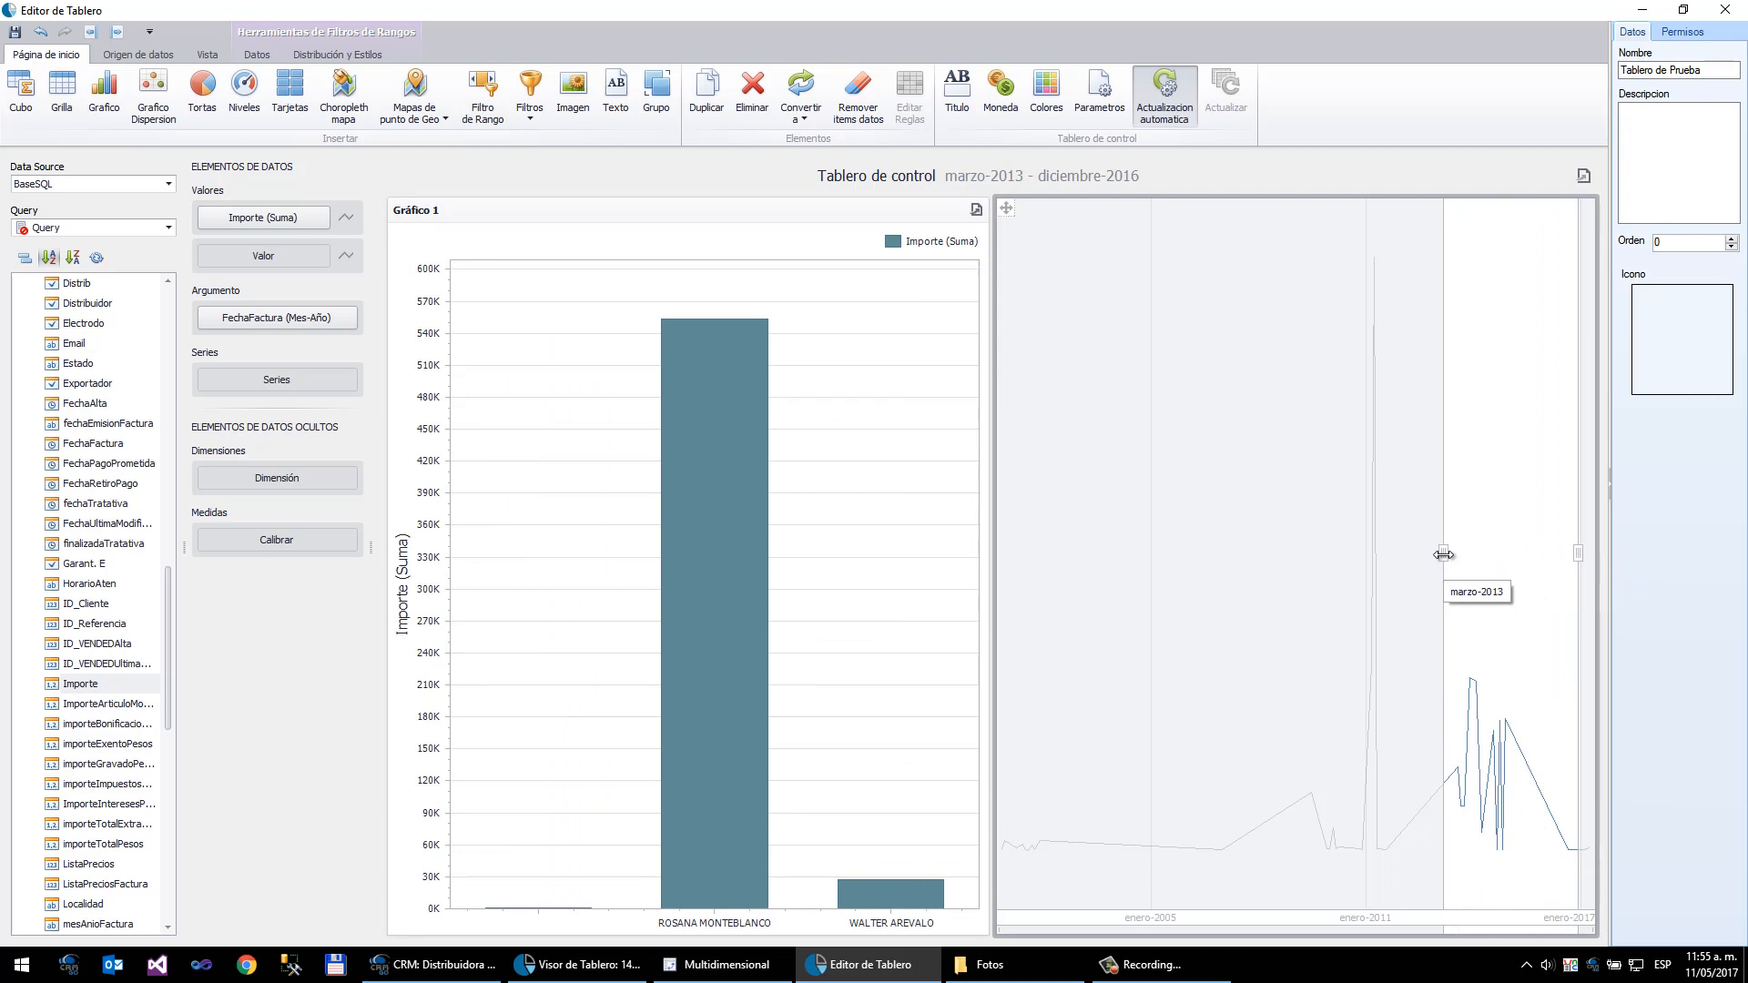
left_click(350, 317)
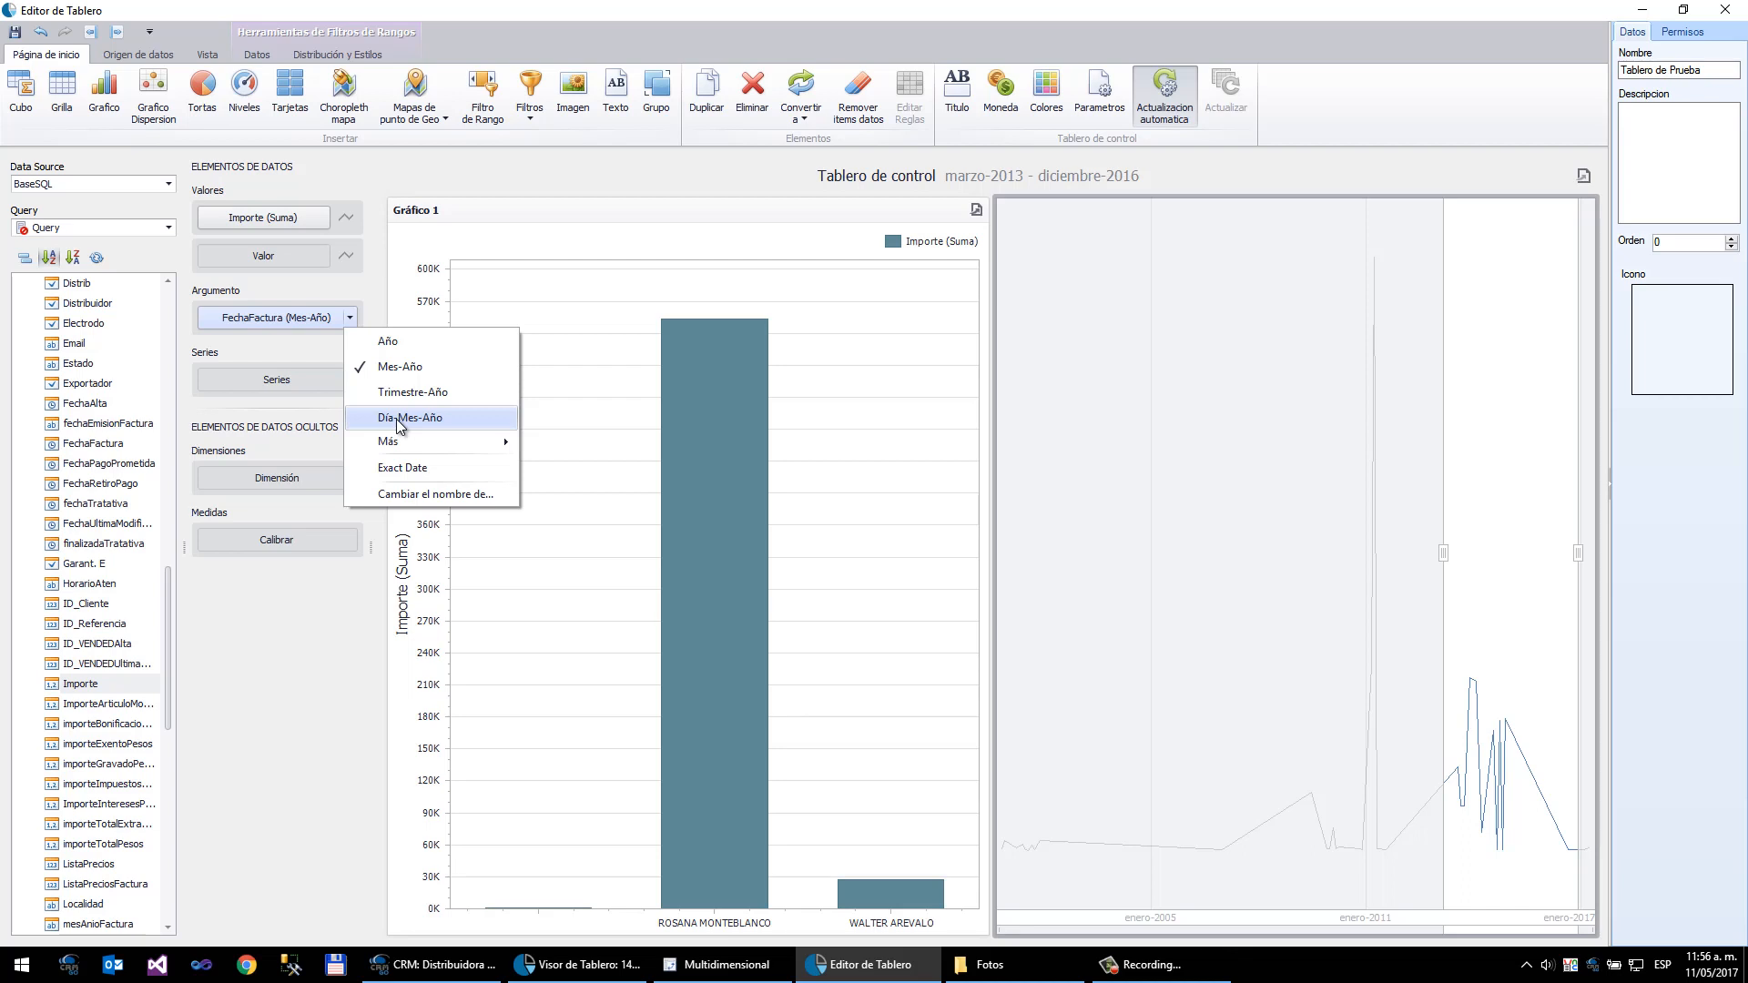
left_click(397, 419)
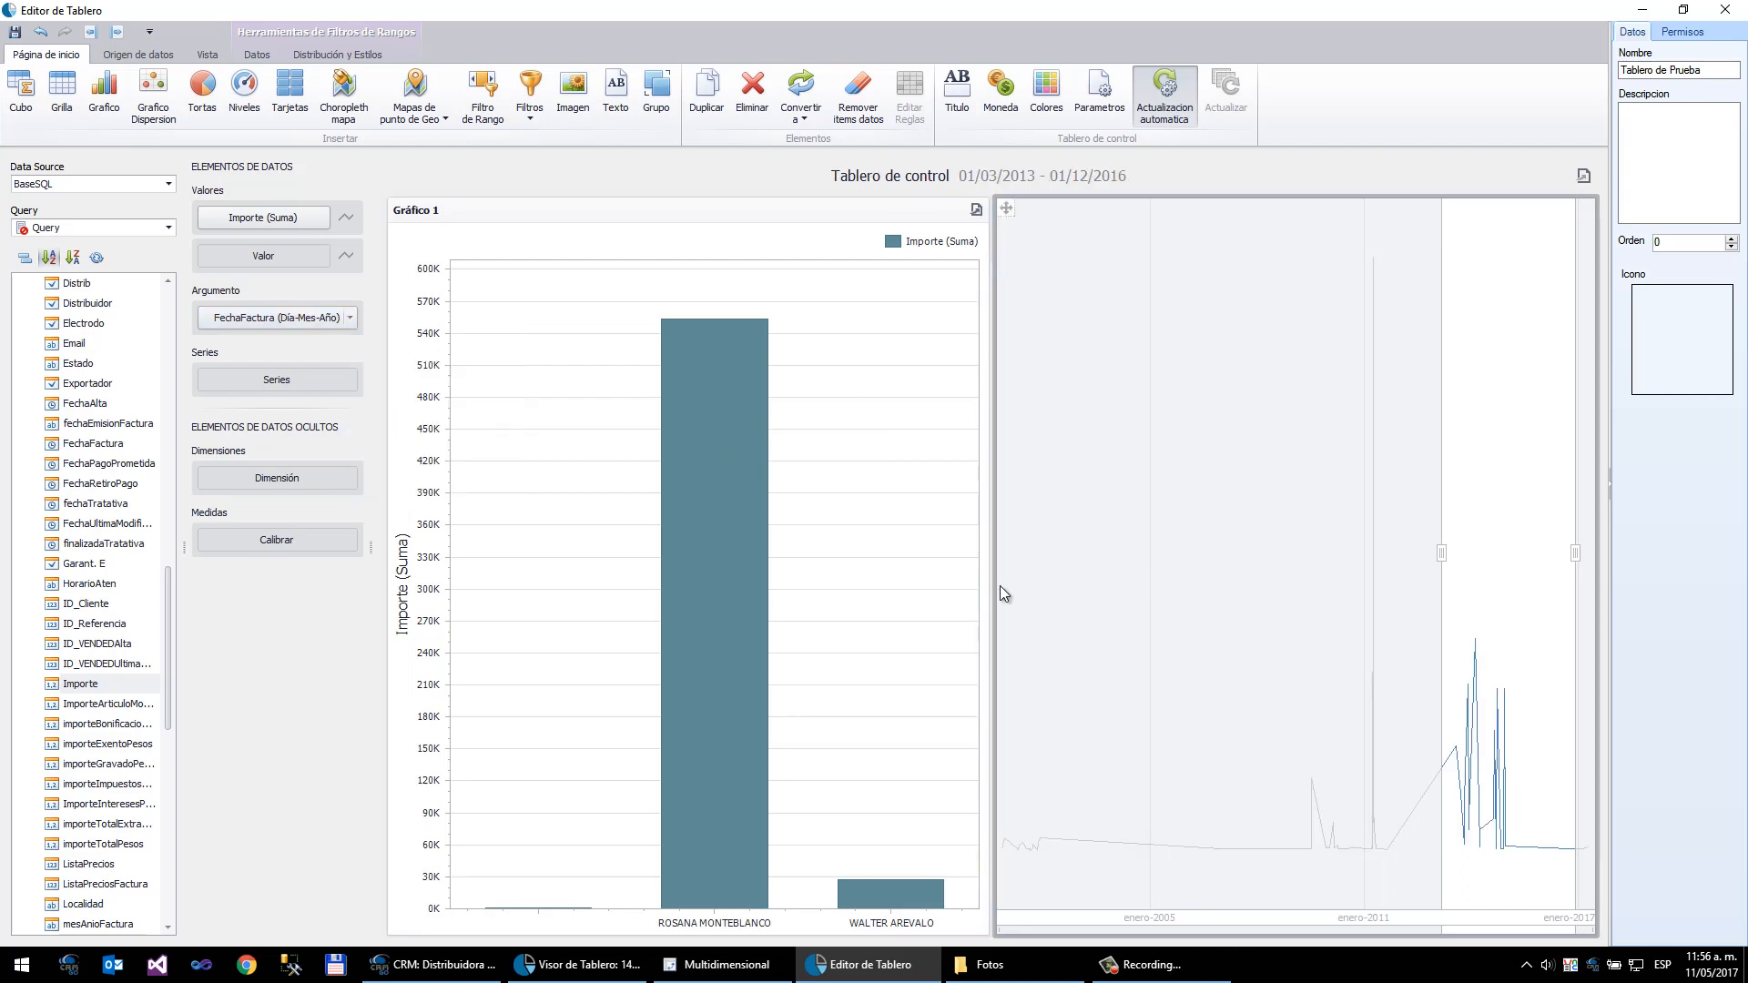
- Switch the range filter's date grouping back to Mes-Año and widen its selection to the full date range
left_click(355, 319)
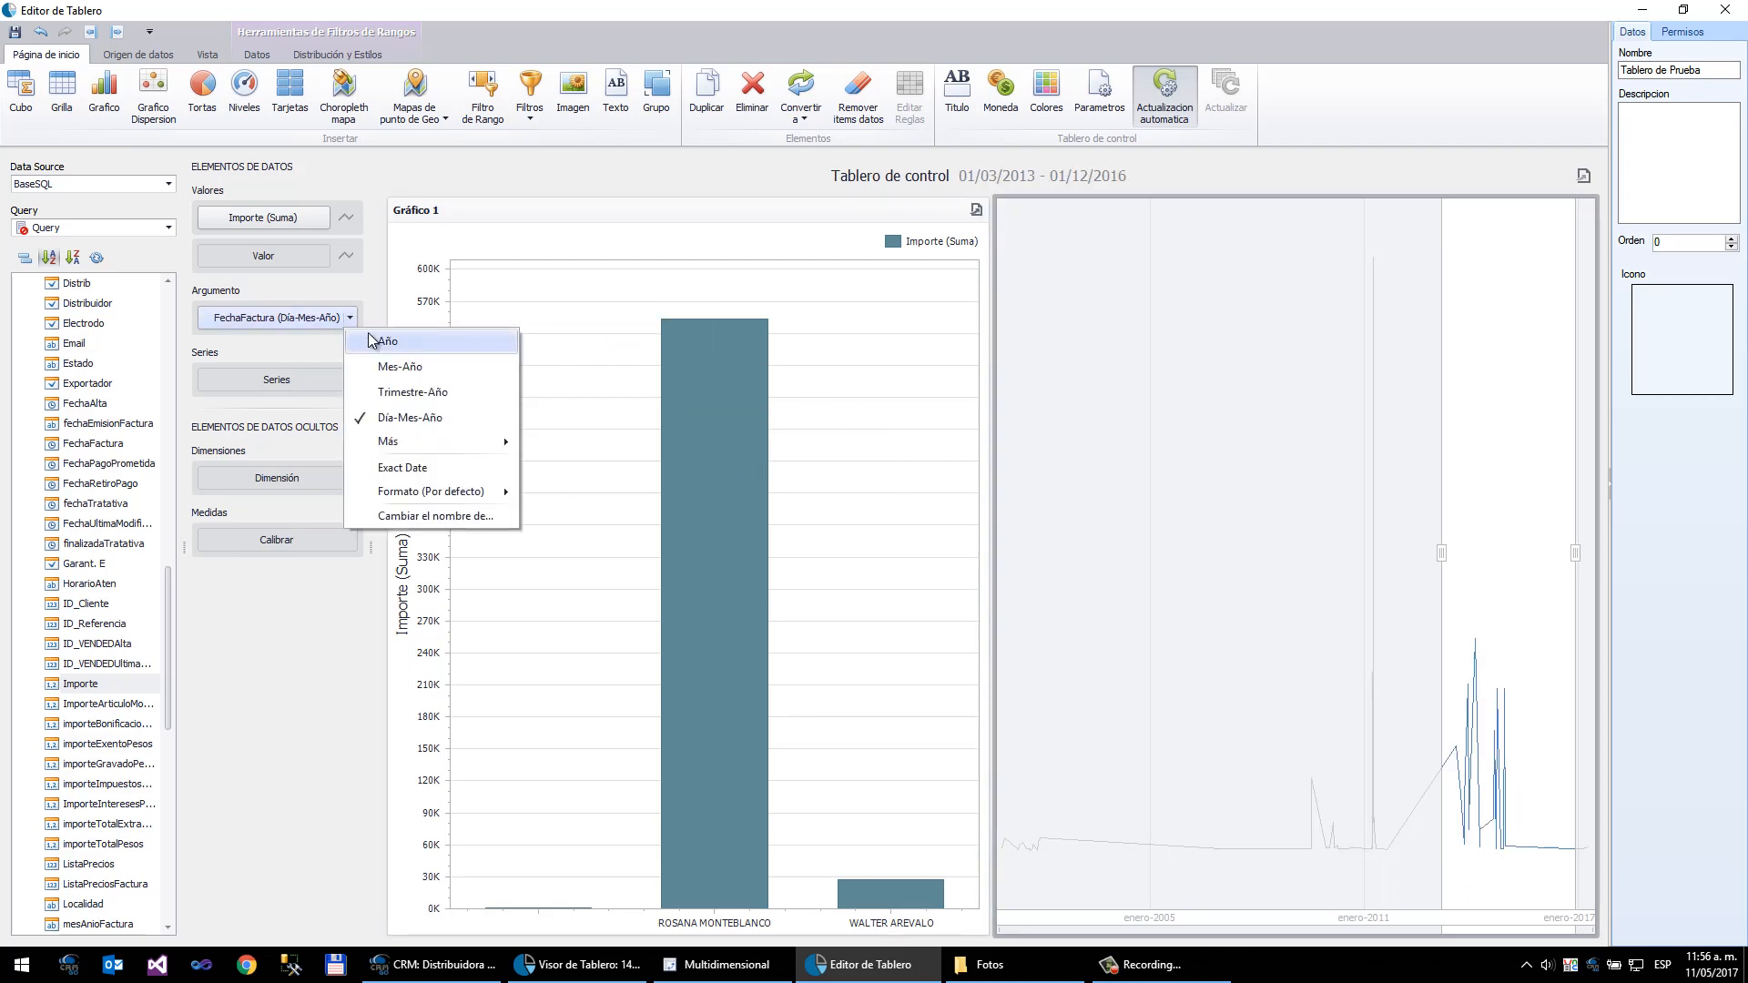
left_click(378, 368)
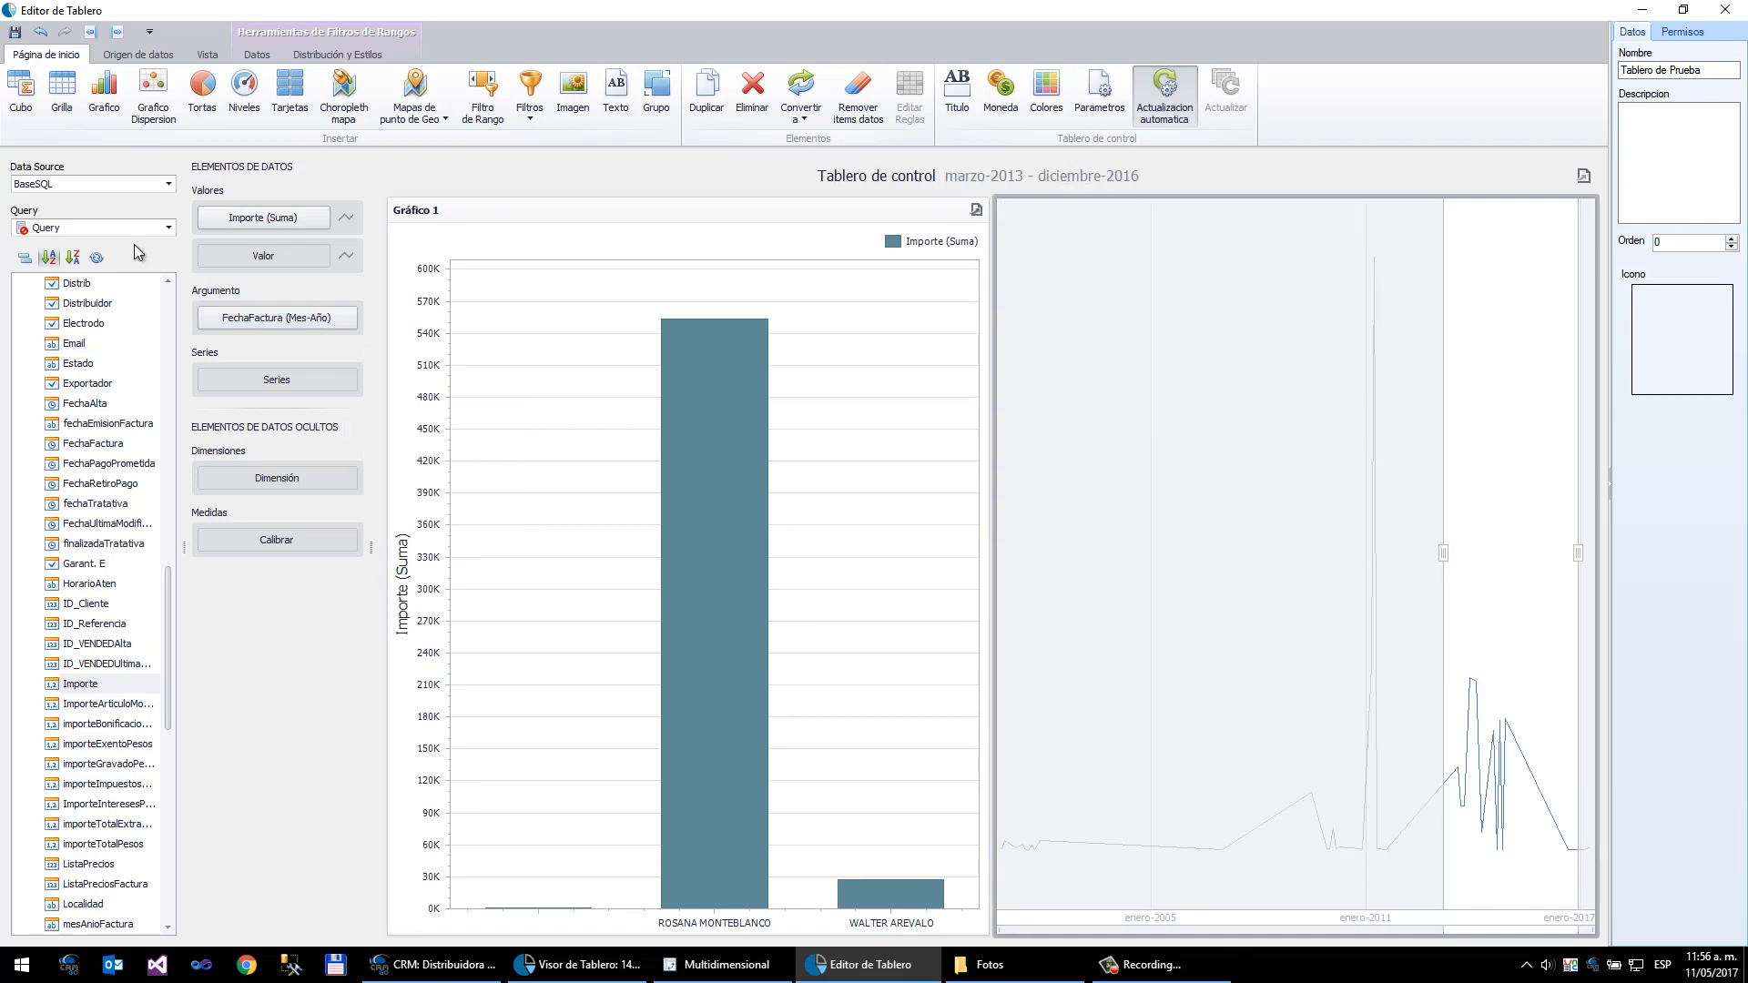
left_click_drag(1439, 557, 785, 446)
left_click_drag(1587, 559, 1608, 557)
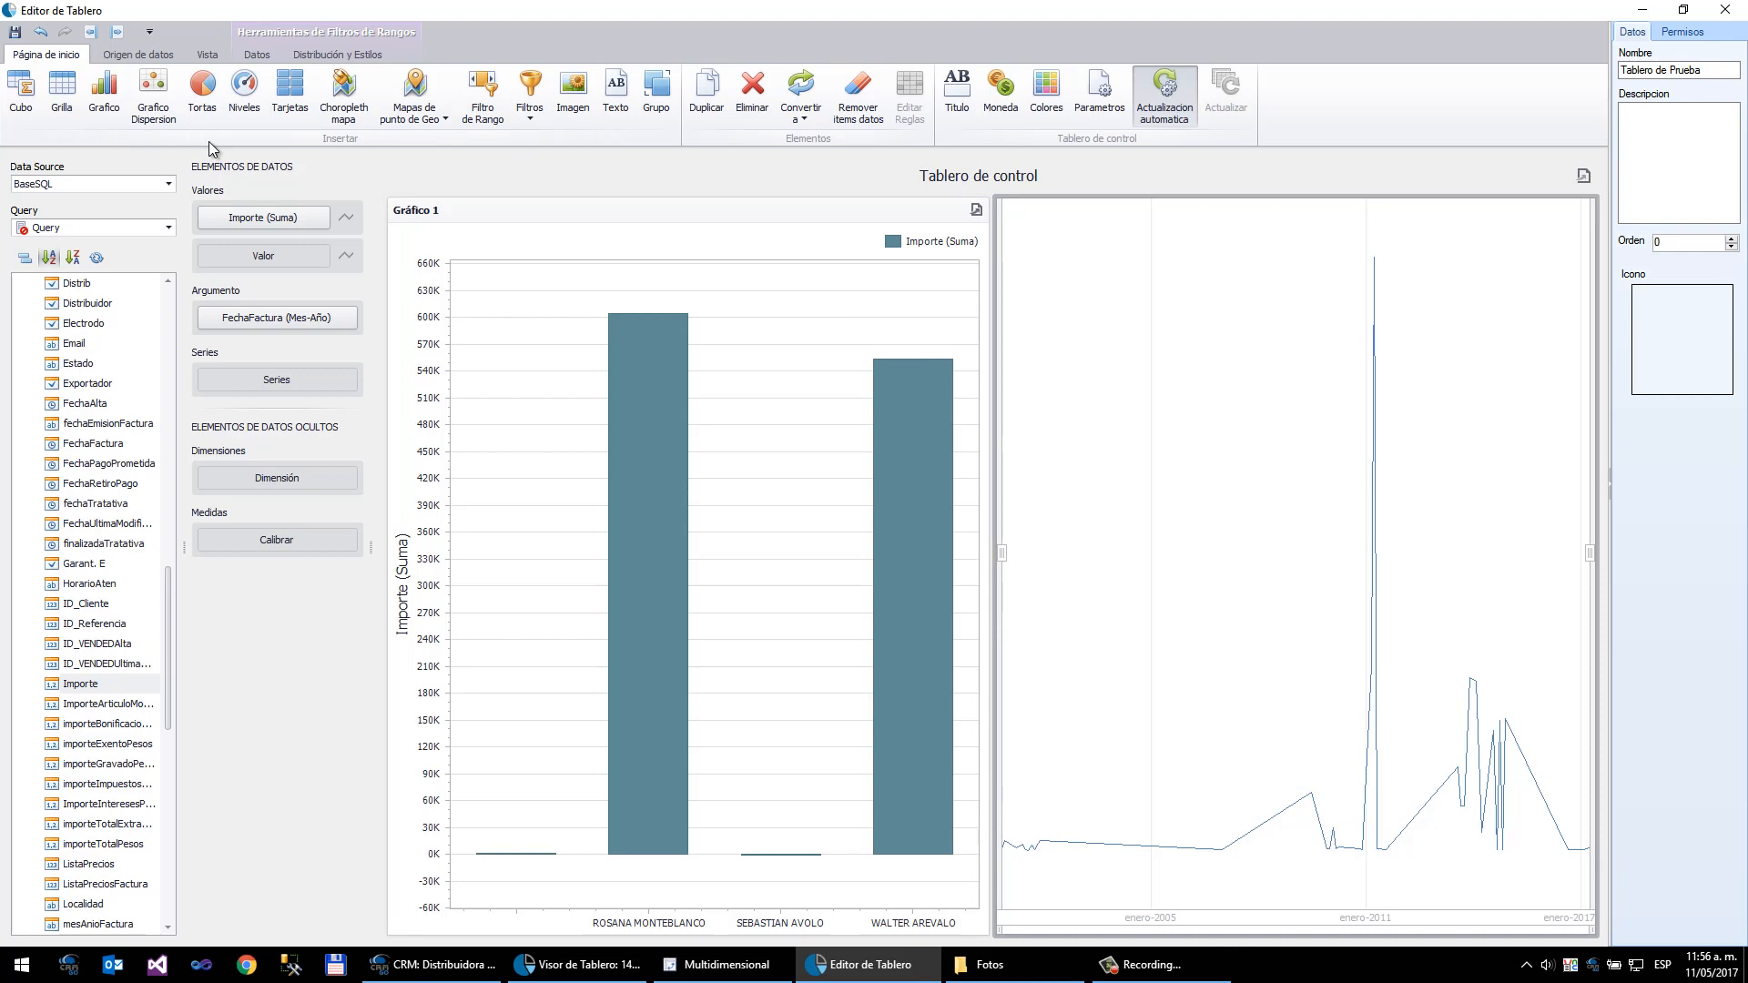
- Insert a grid with nombreProvincia and two Importe (Suma) columns
left_click(62, 97)
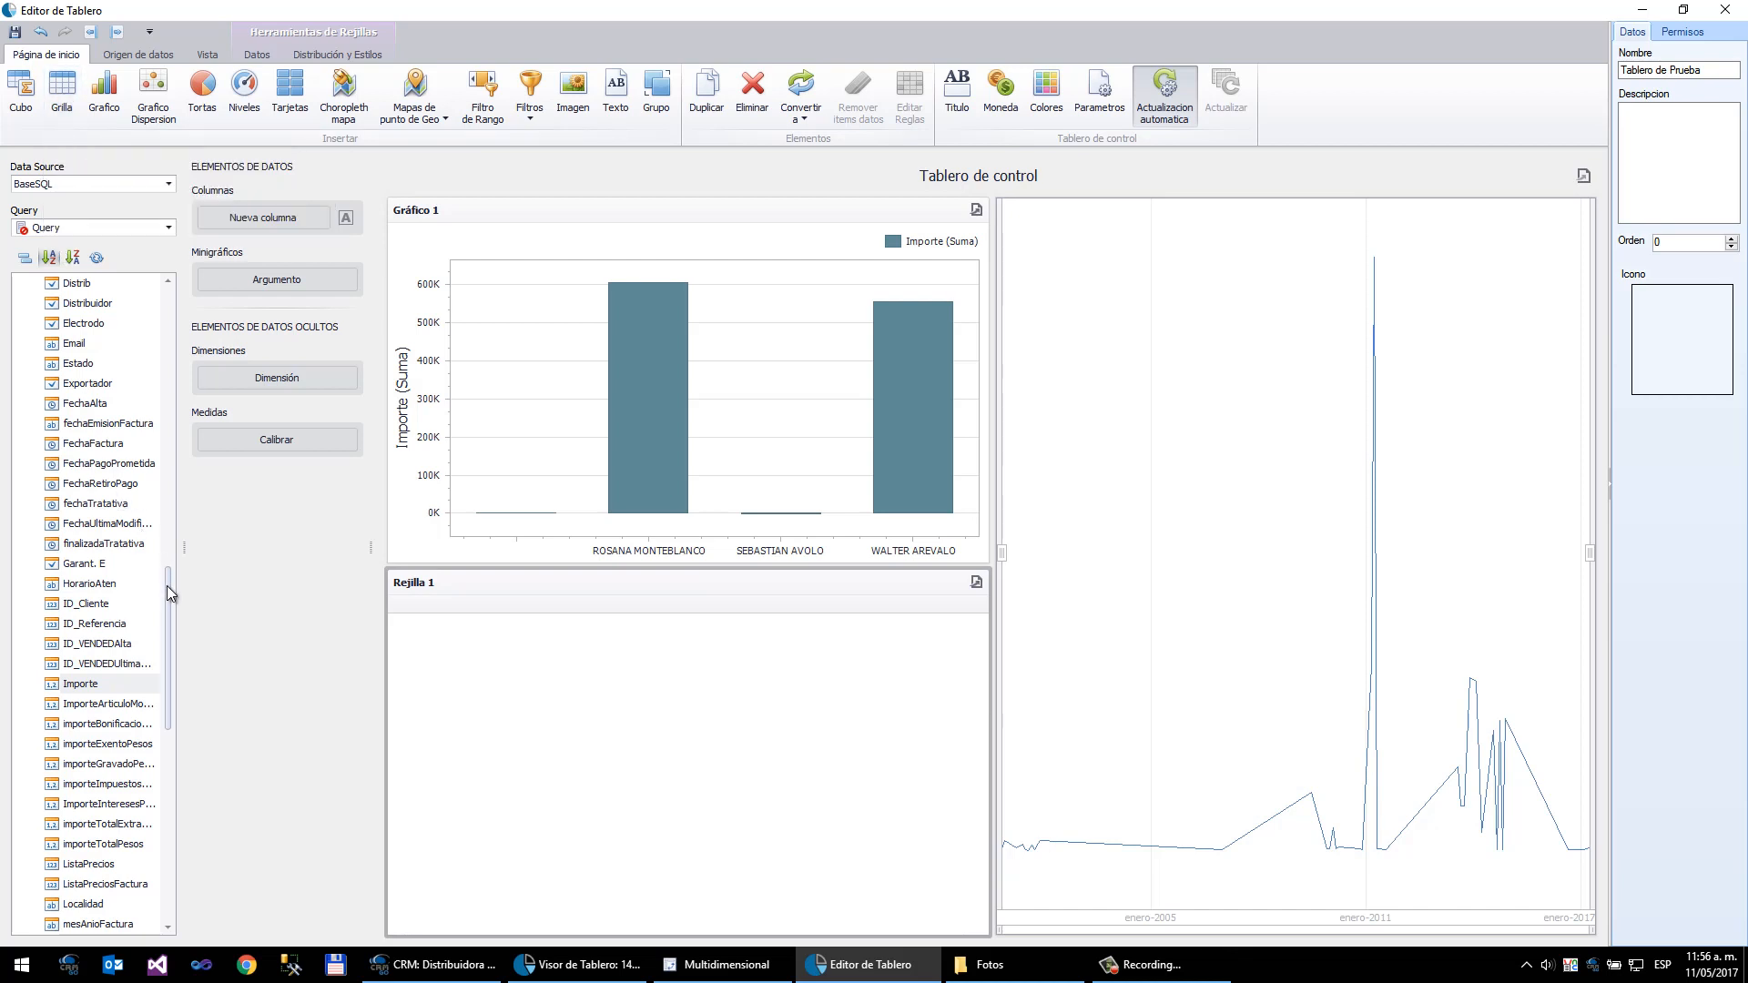
left_click_drag(167, 588, 172, 688)
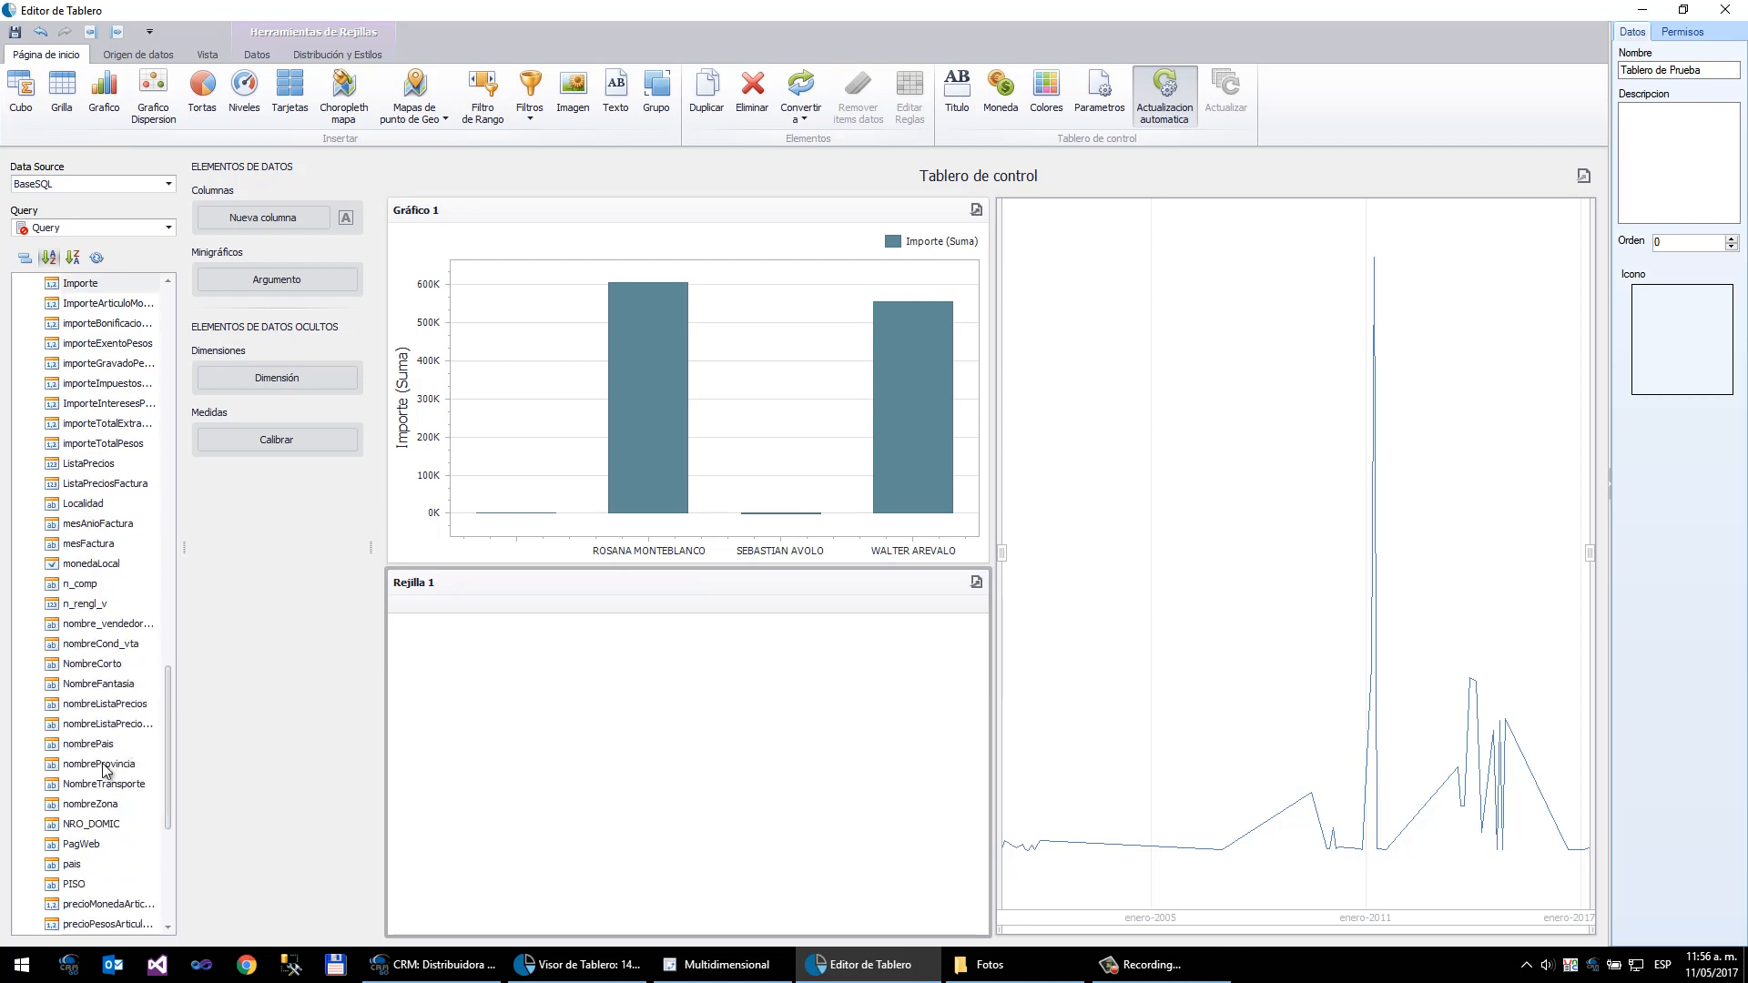
left_click_drag(97, 769, 277, 225)
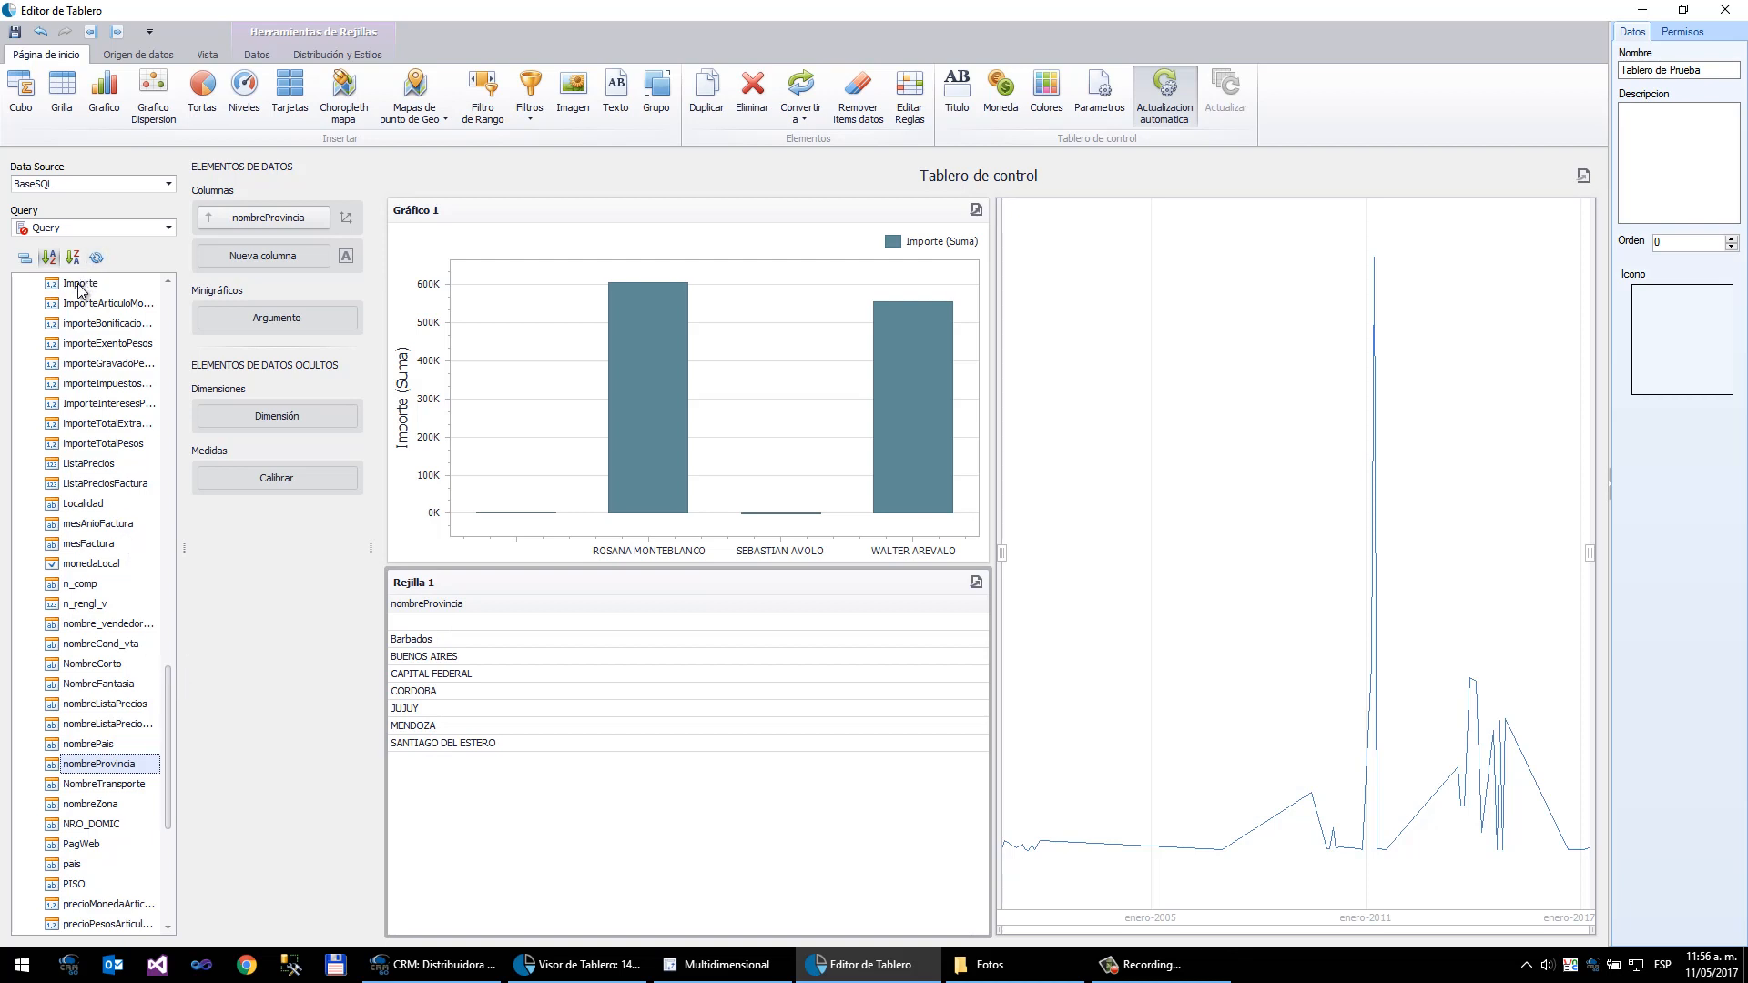
left_click_drag(80, 289, 246, 258)
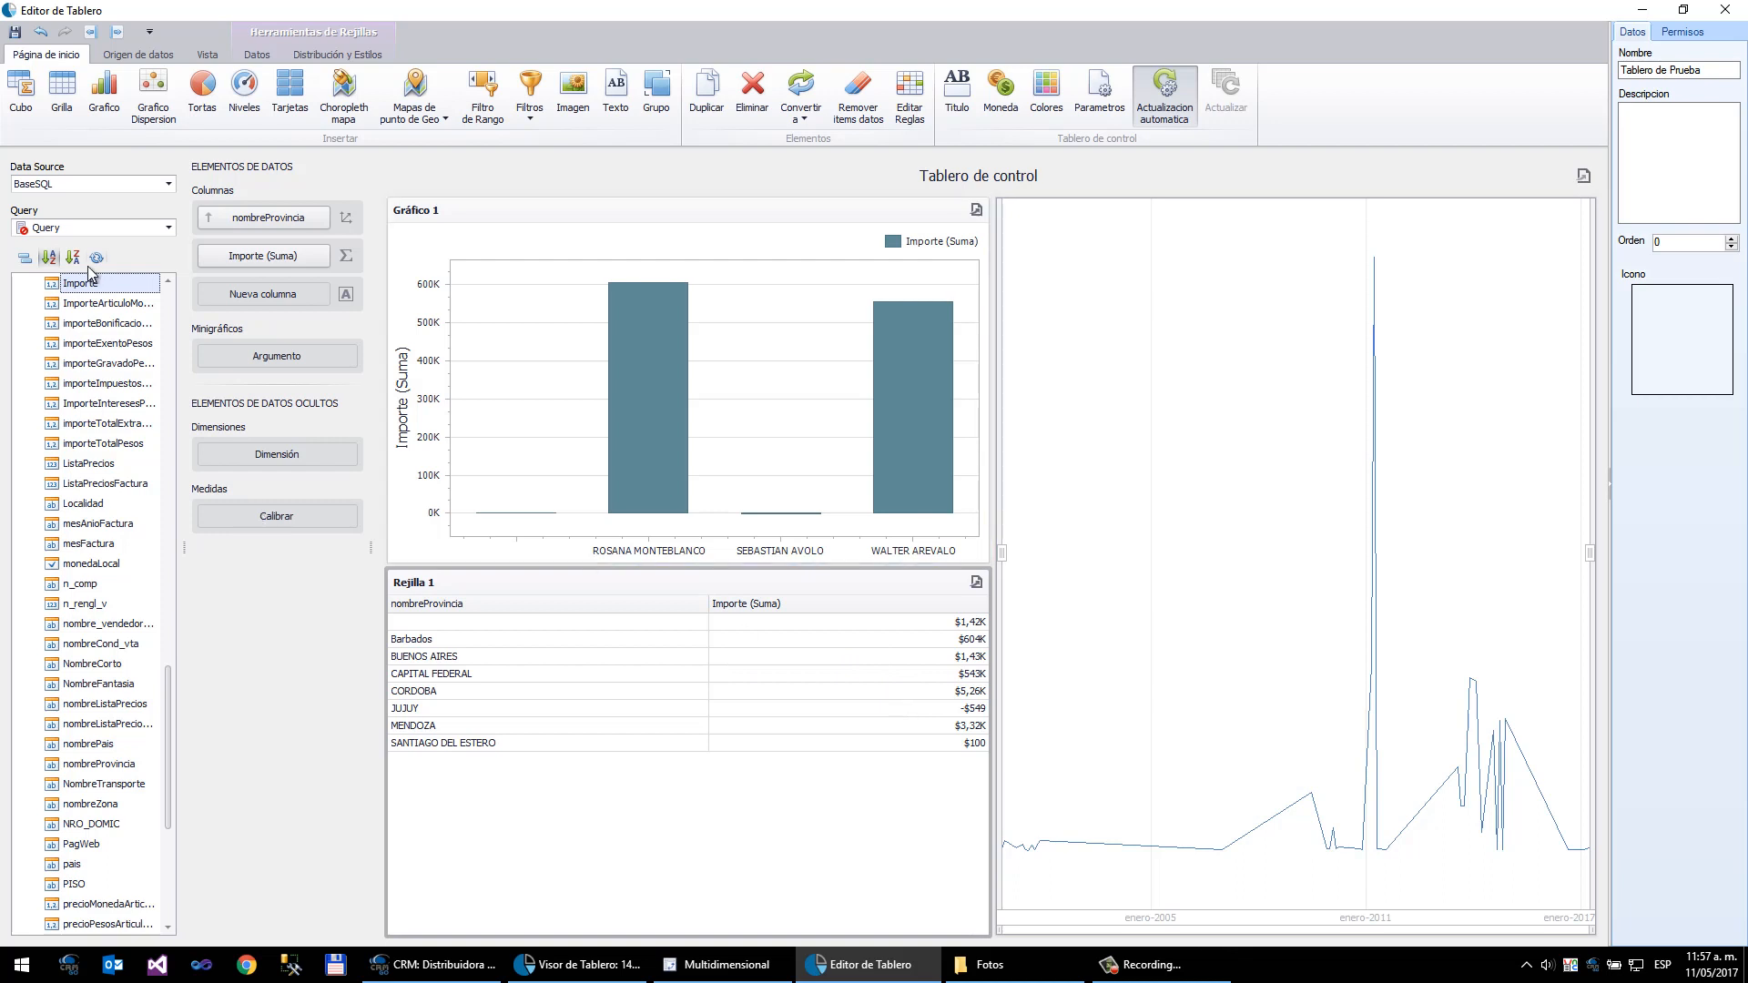
left_click_drag(80, 288, 273, 294)
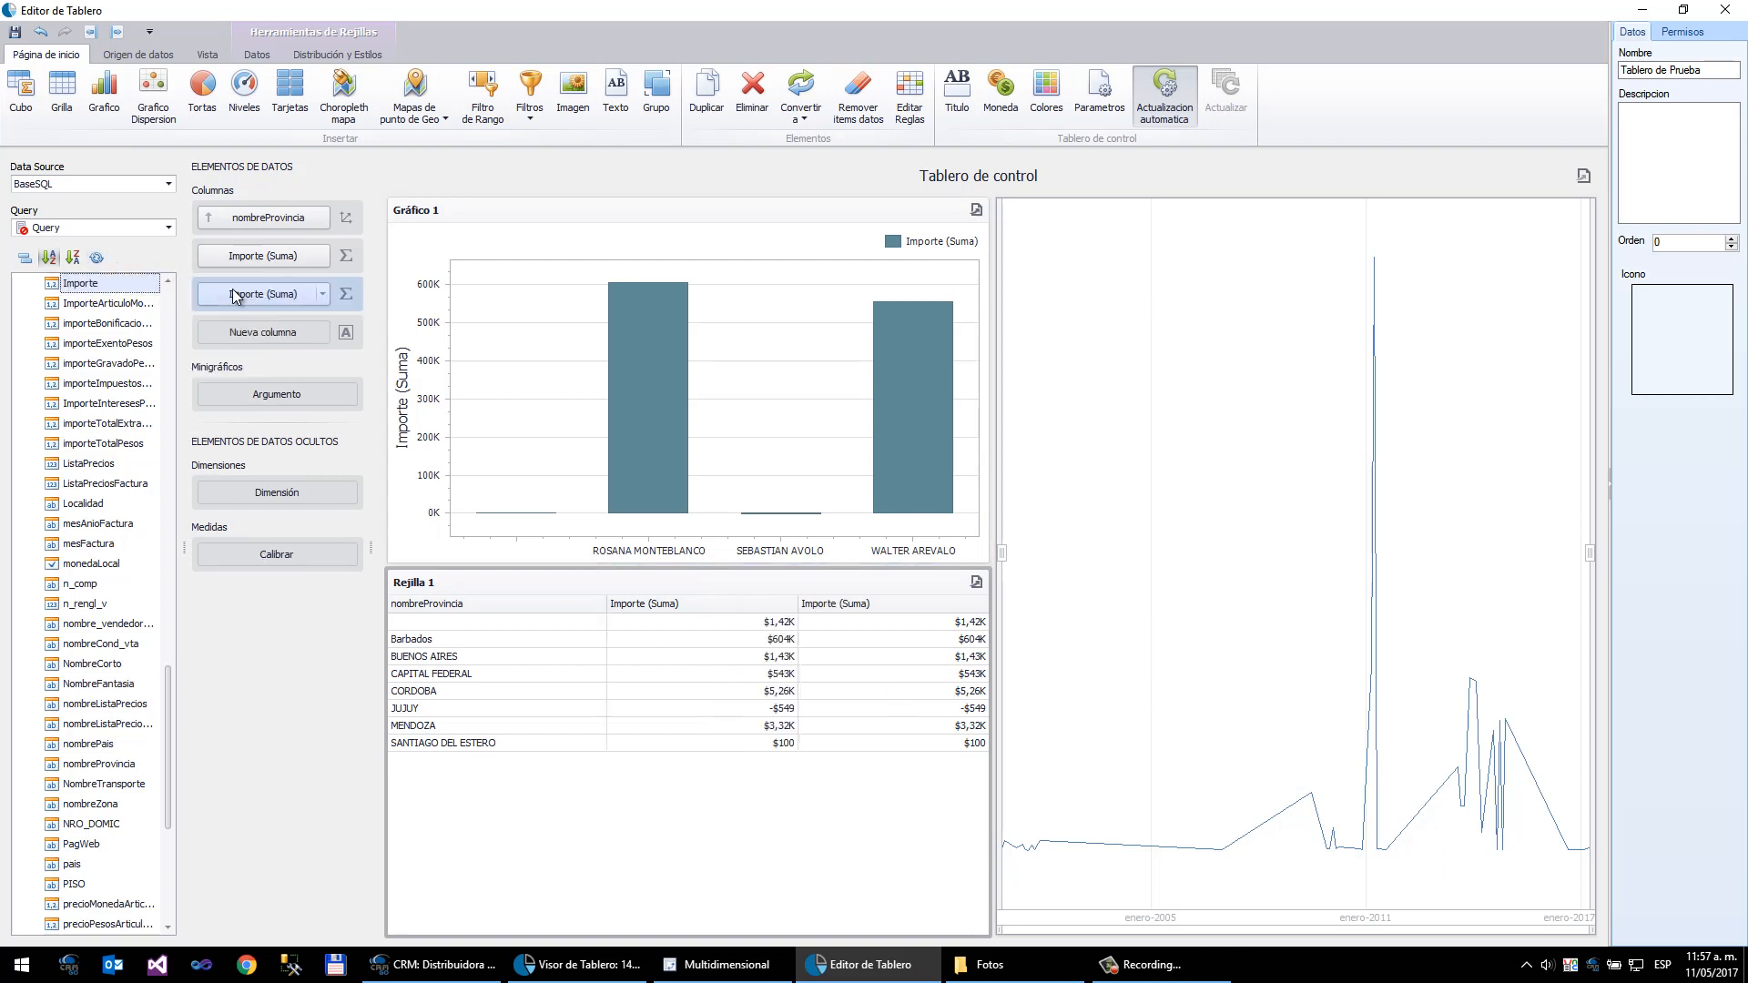
- Set the second Importe column's type to Minigráficos with the Línea sparkline view
left_click(353, 294)
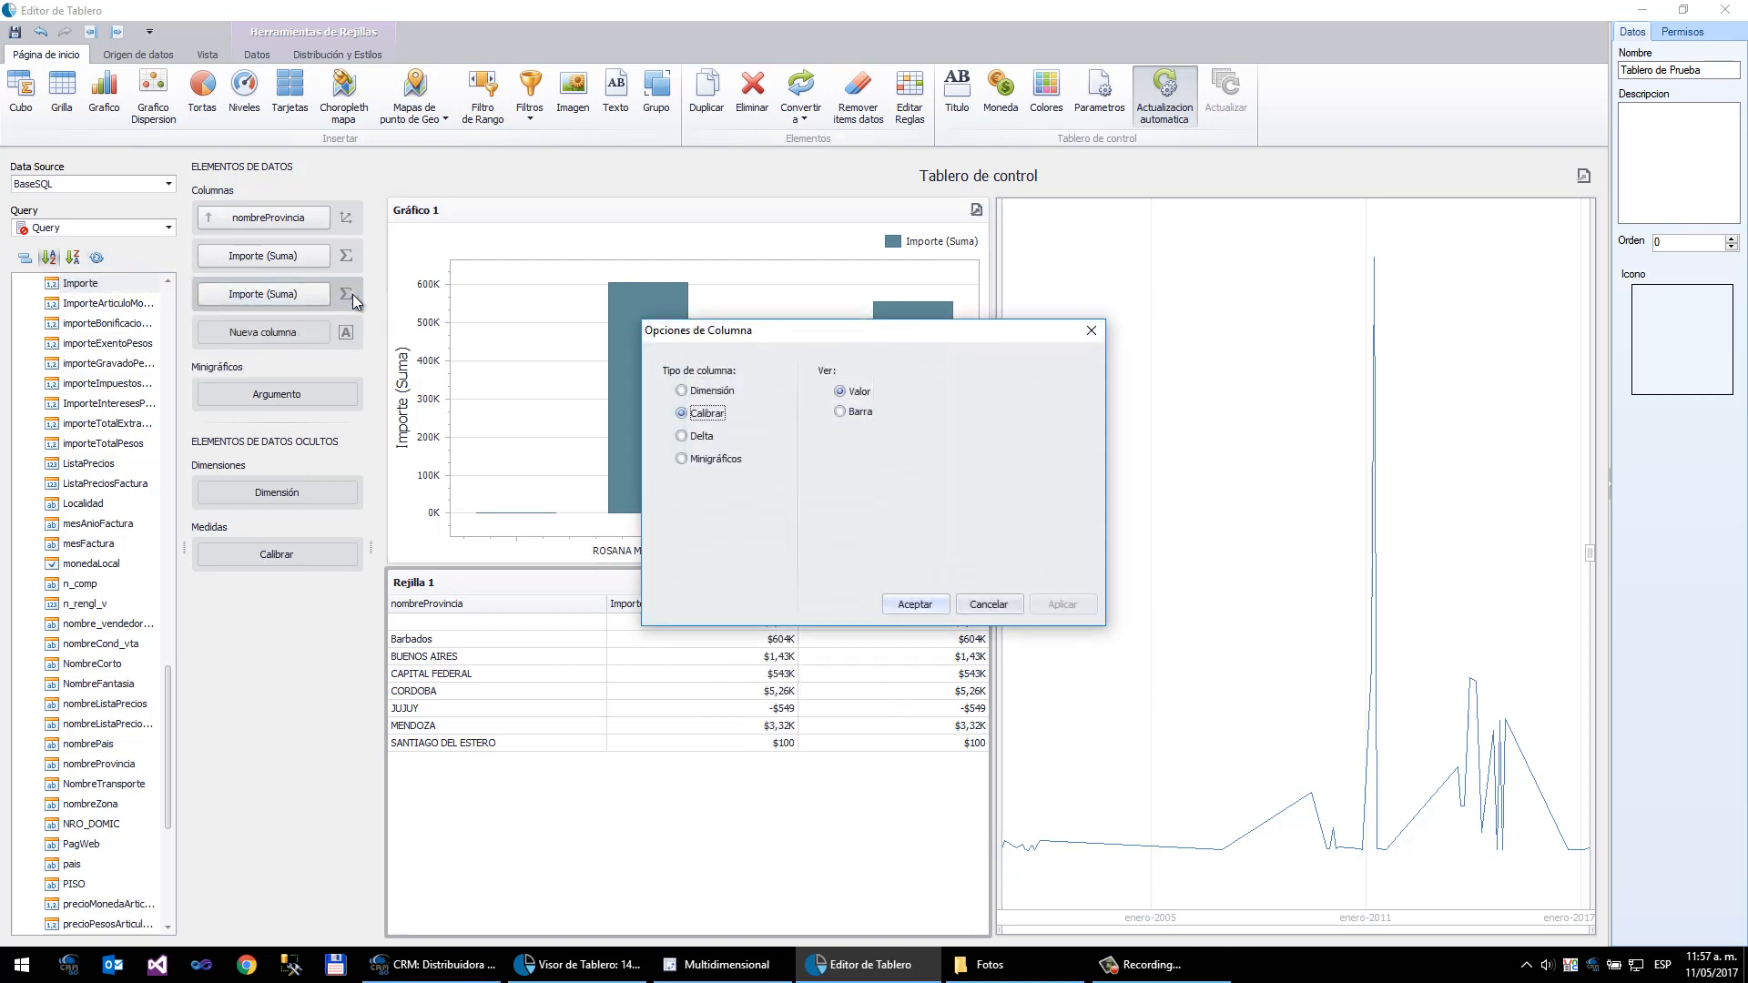
left_click(737, 458)
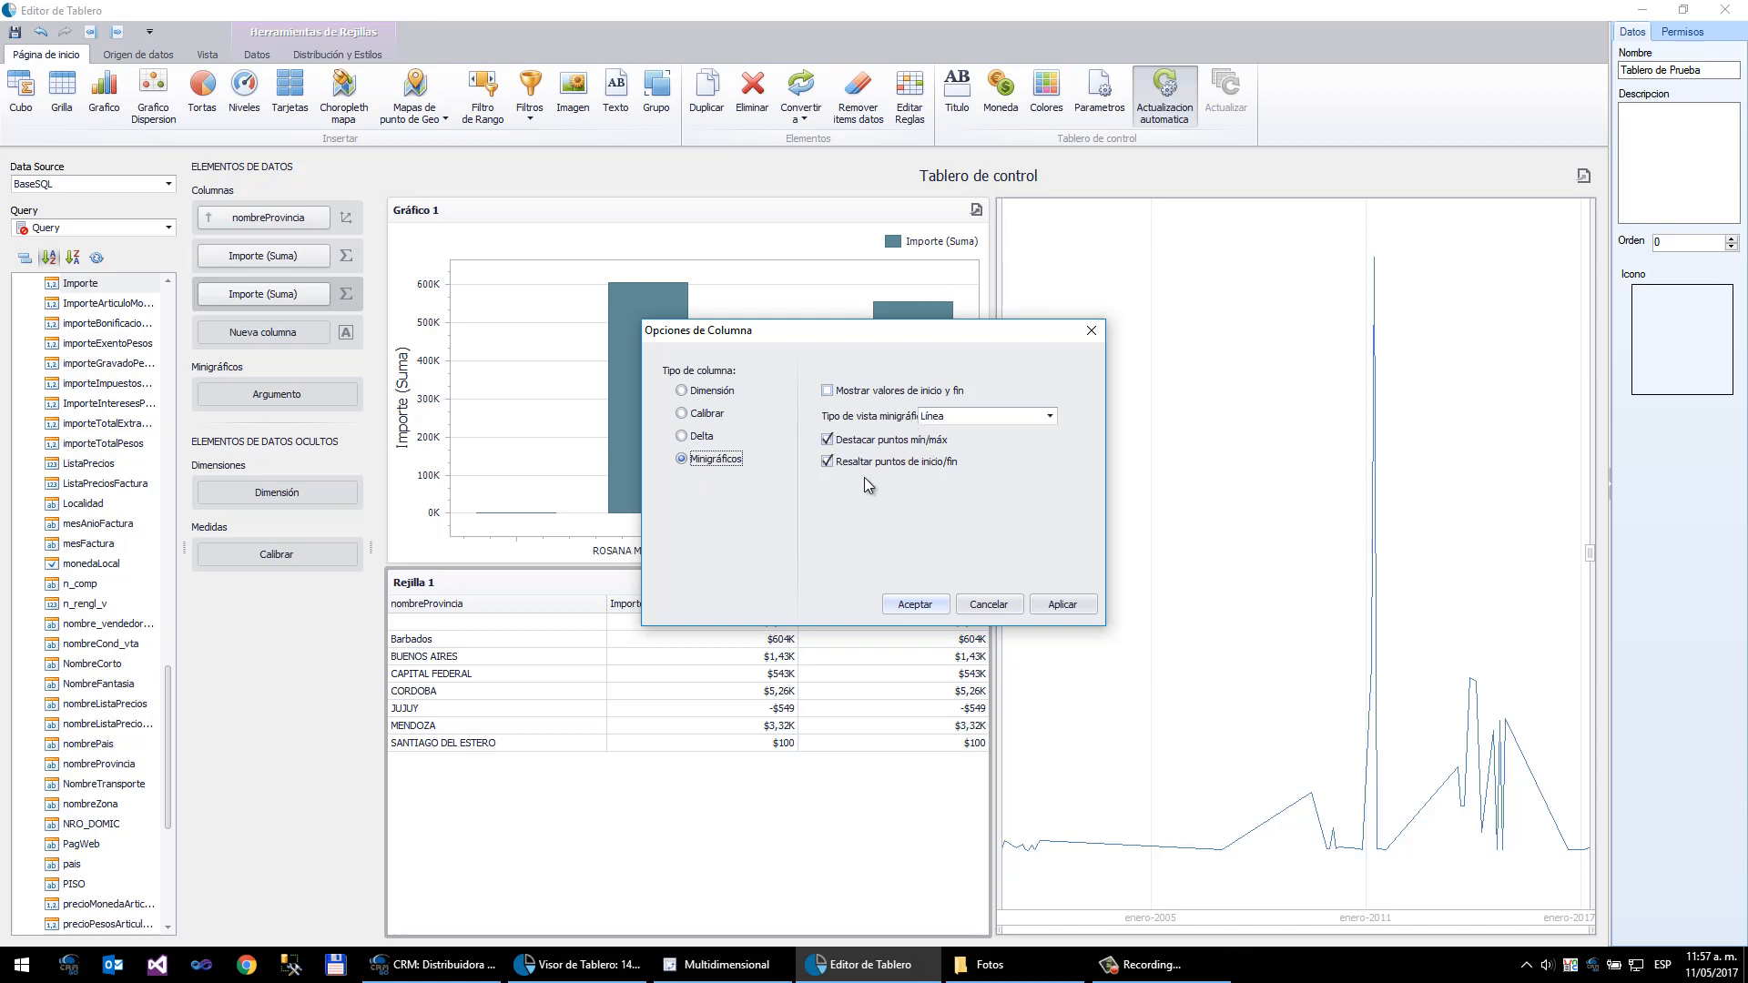
left_click(992, 413)
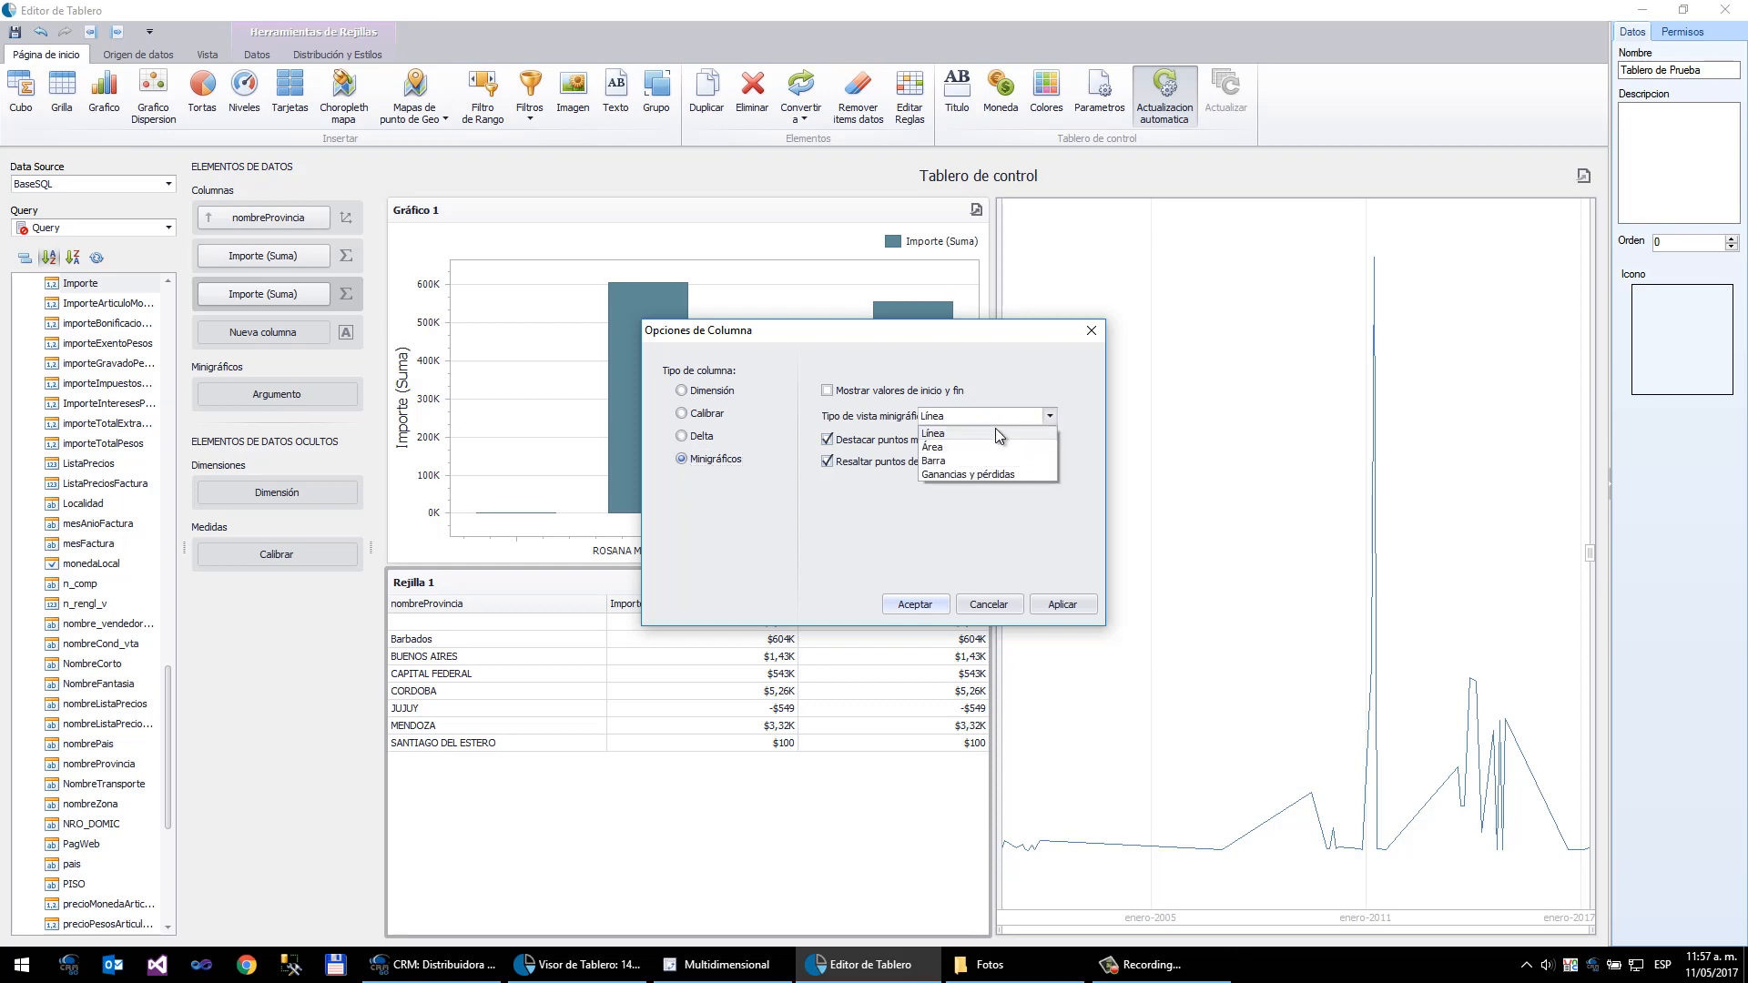
left_click(996, 429)
left_click(913, 604)
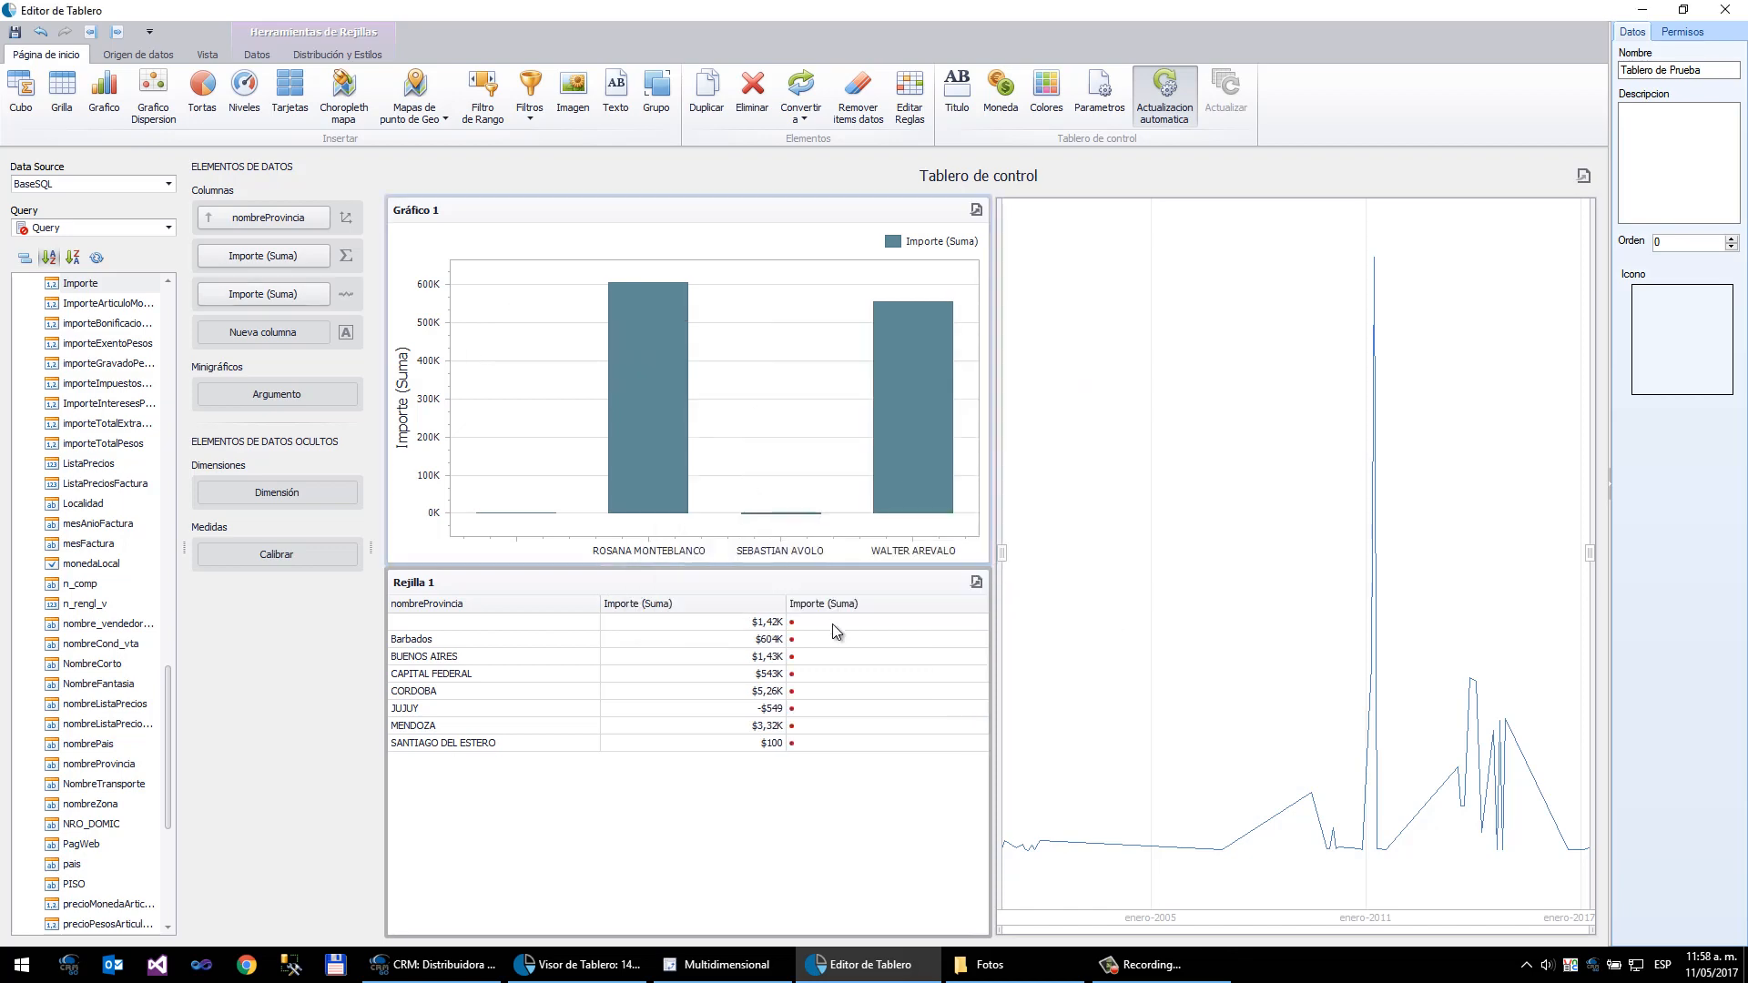
- Add FechaFactura as the sparkline argument of the grid
mouse_move(832, 632)
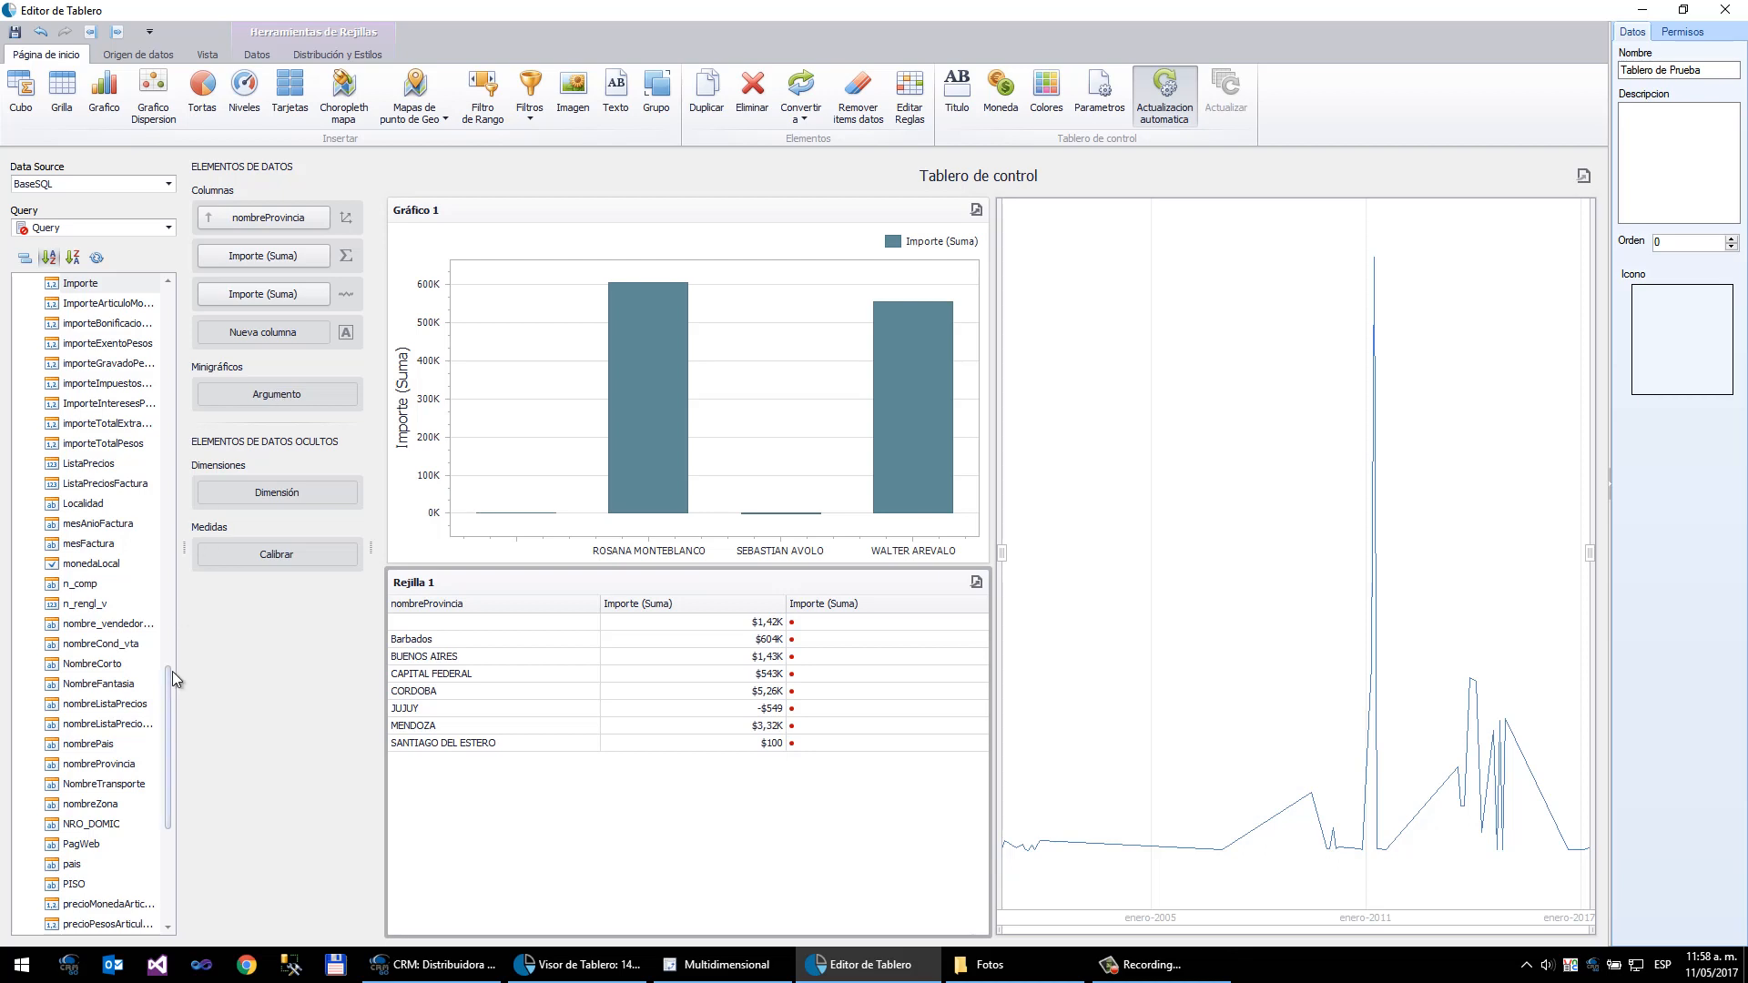
left_click_drag(166, 688, 162, 603)
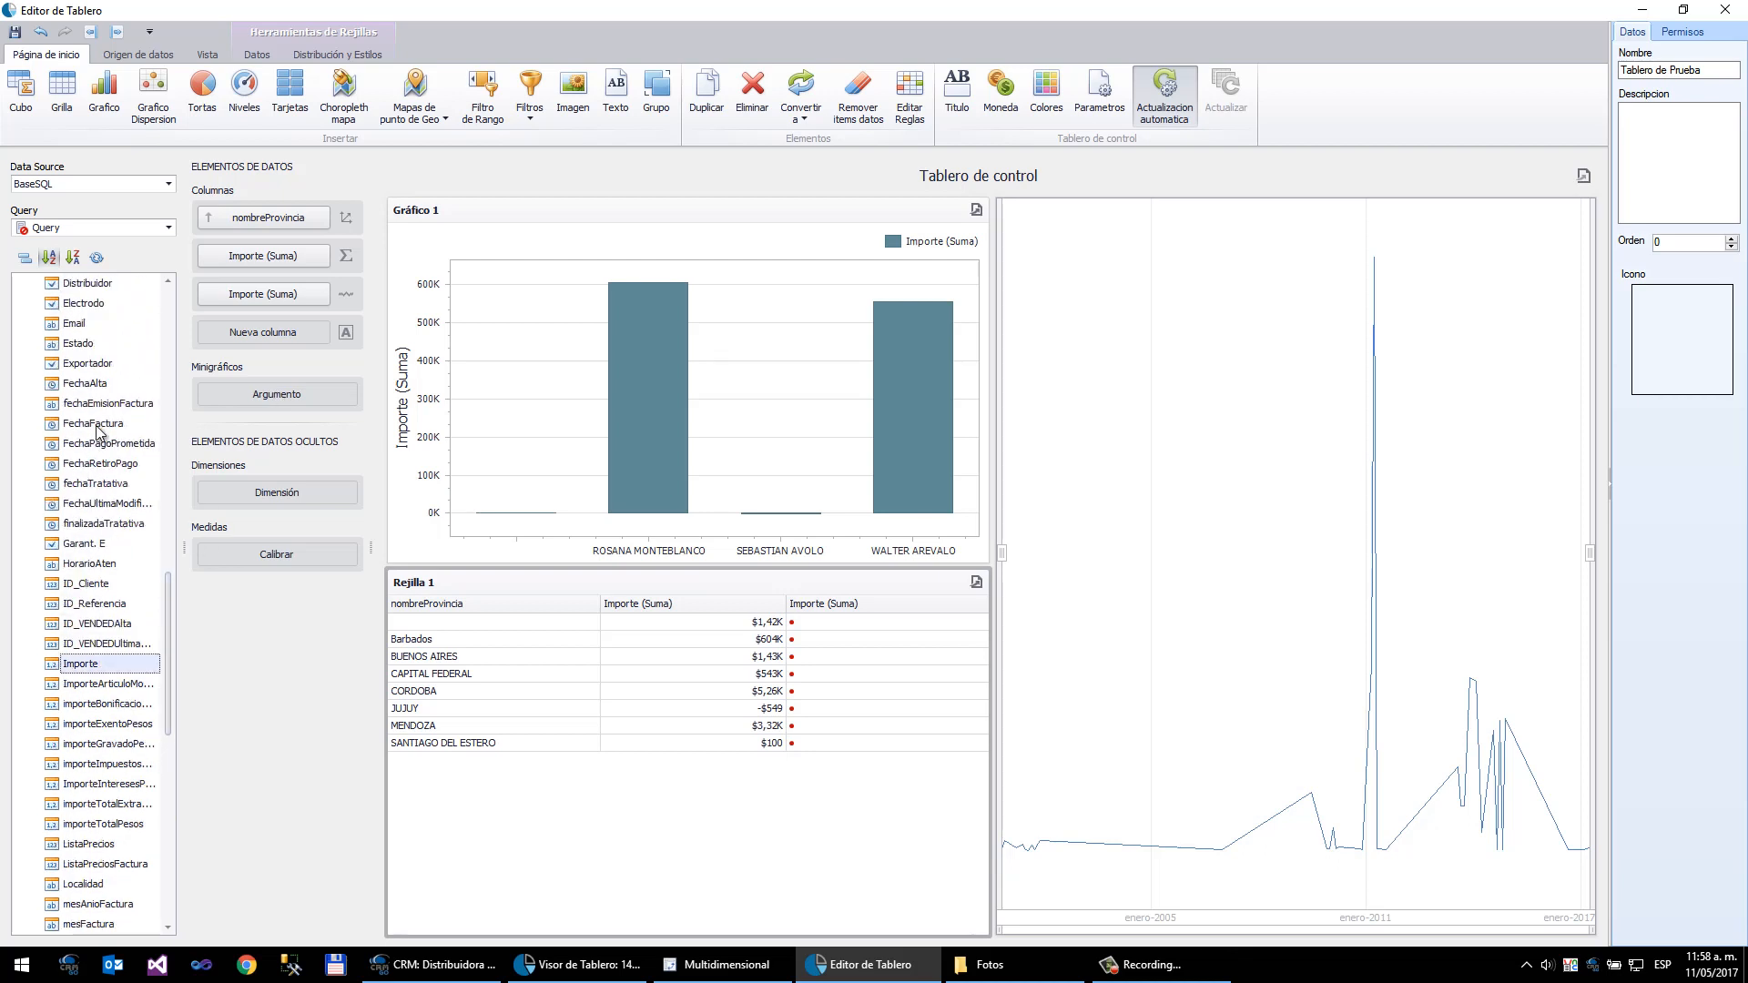
left_click_drag(97, 431, 235, 405)
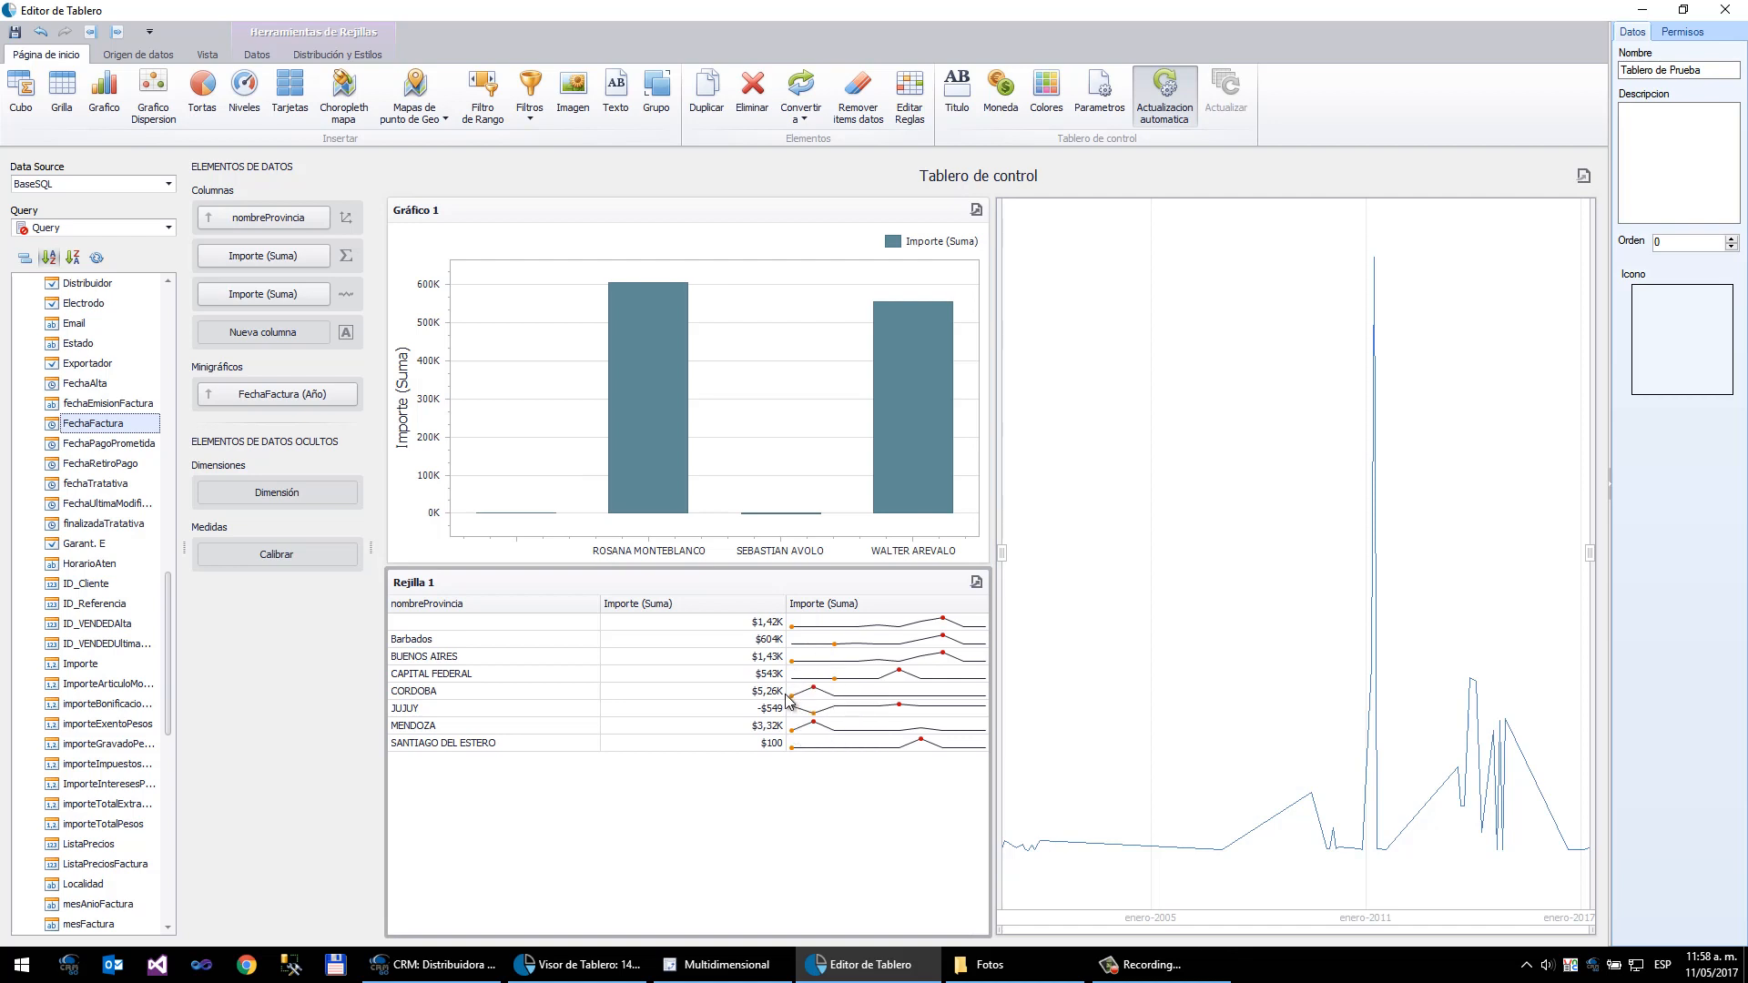
- Sort the sparkline FechaFactura argument descending and group it by Mes-Año
mouse_move(826, 690)
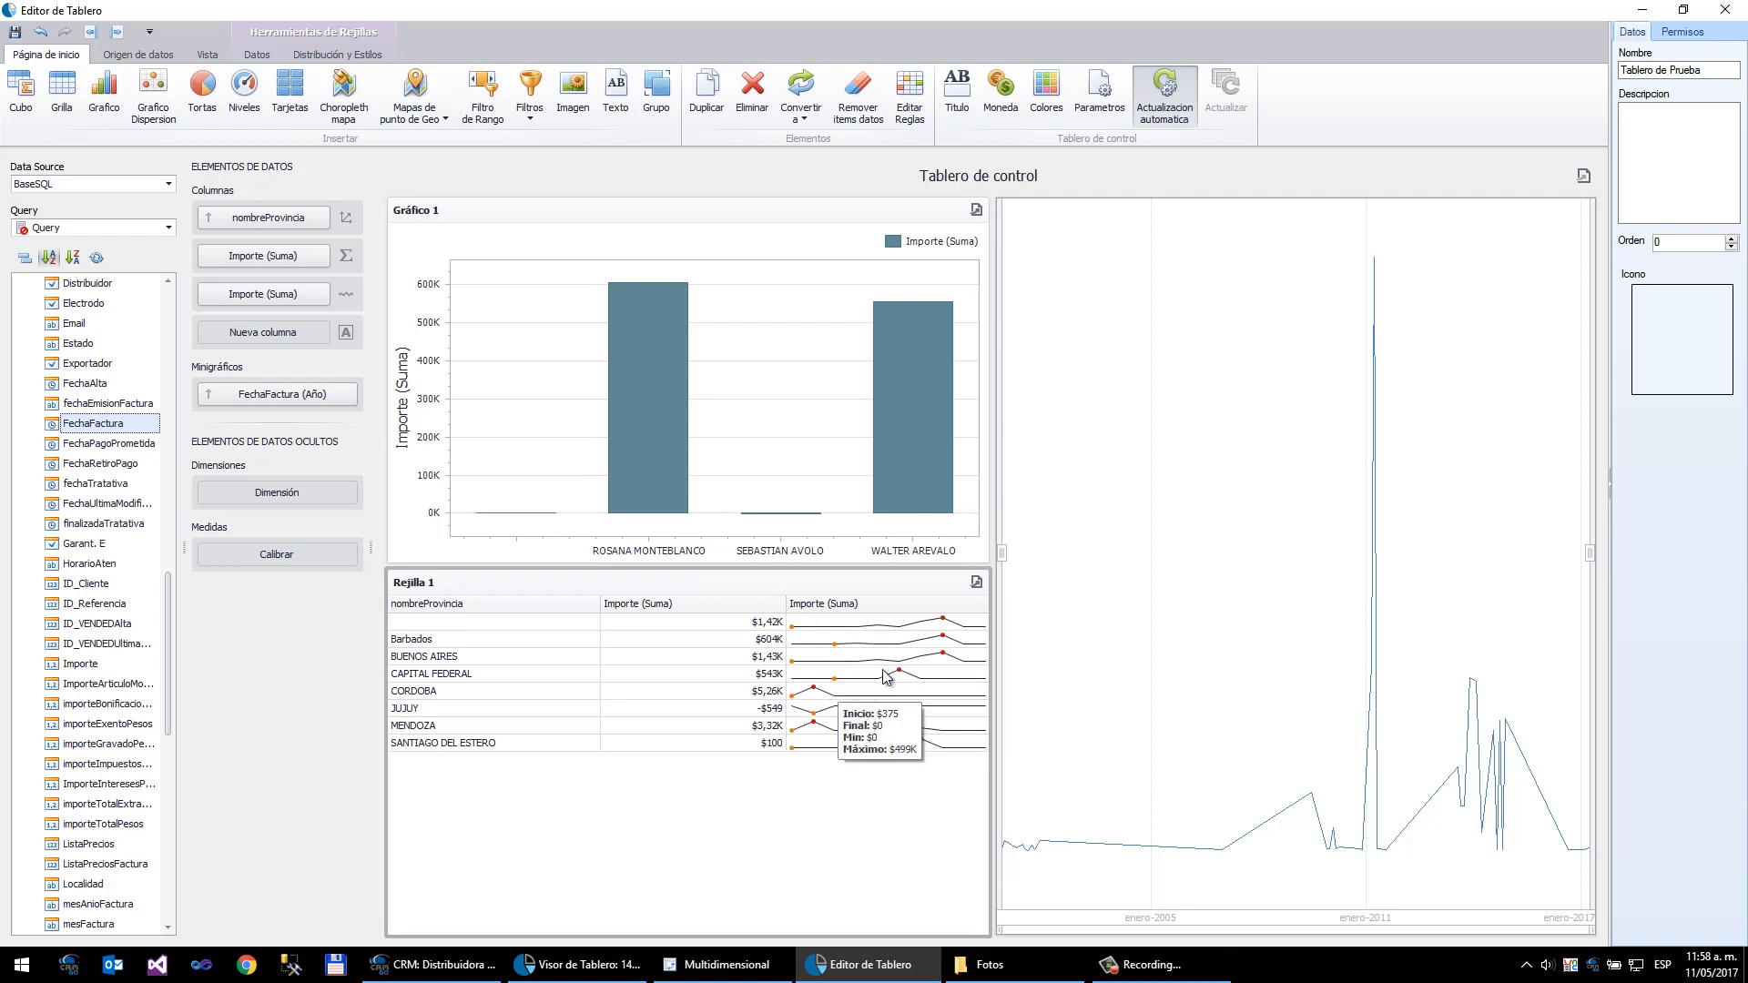
left_click(350, 400)
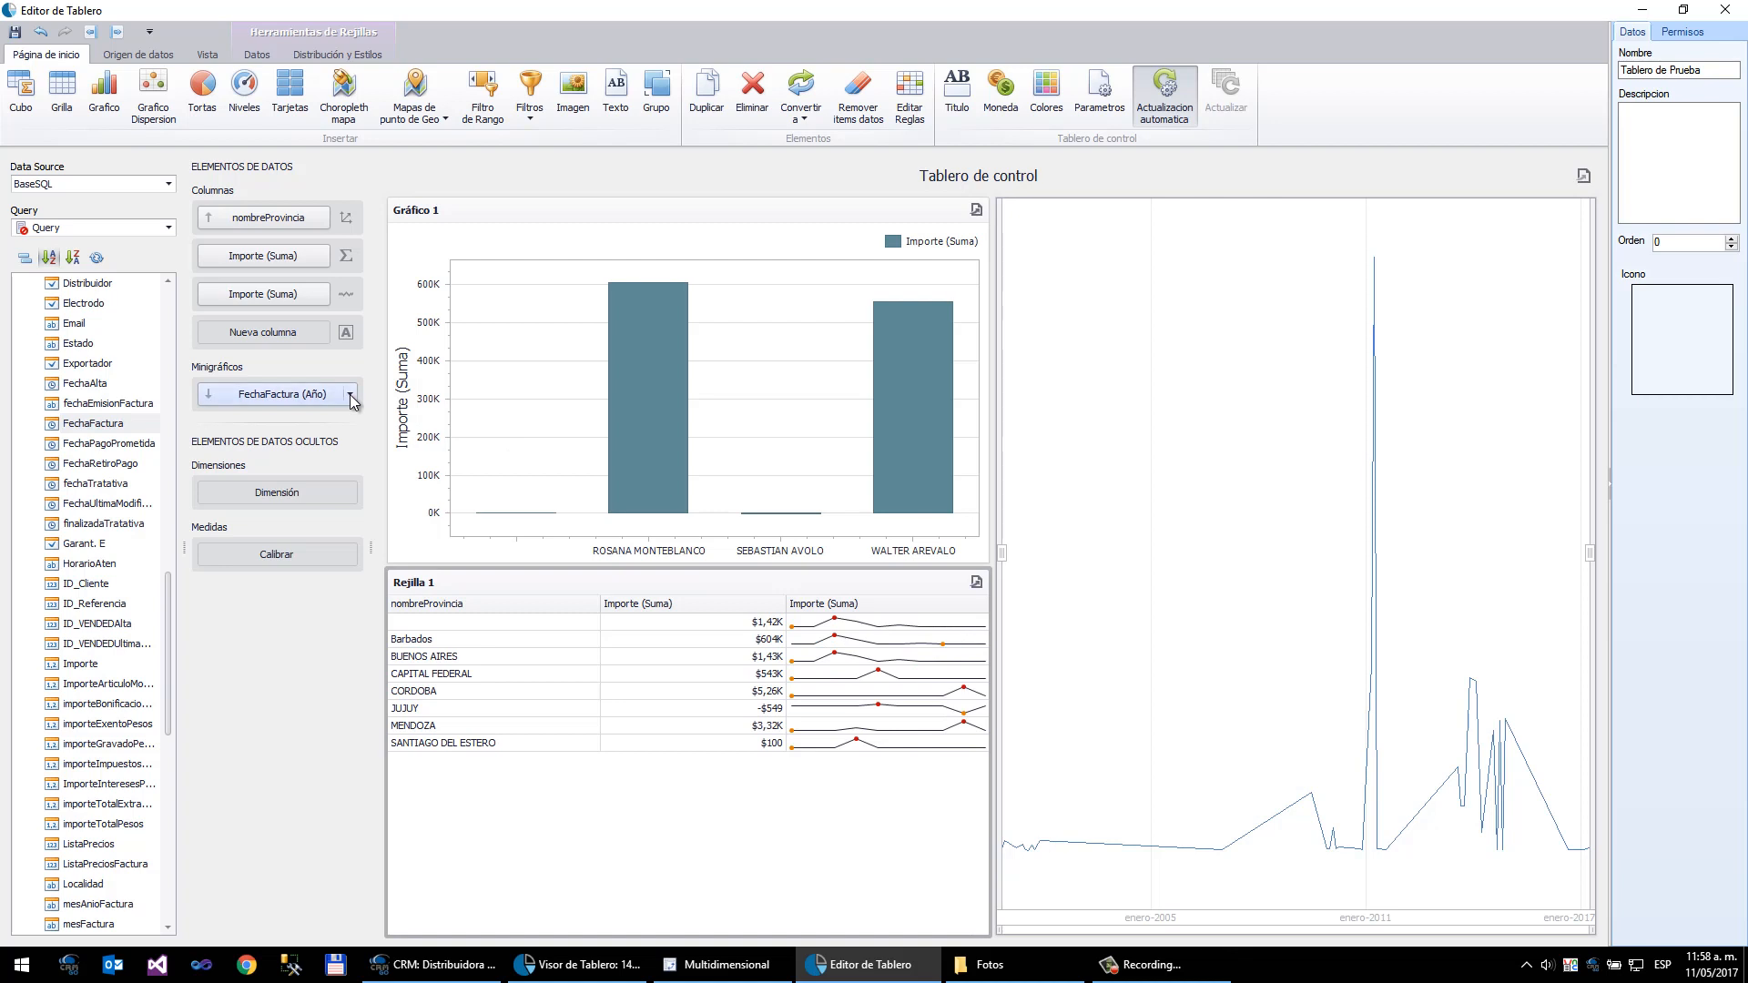
left_click(350, 394)
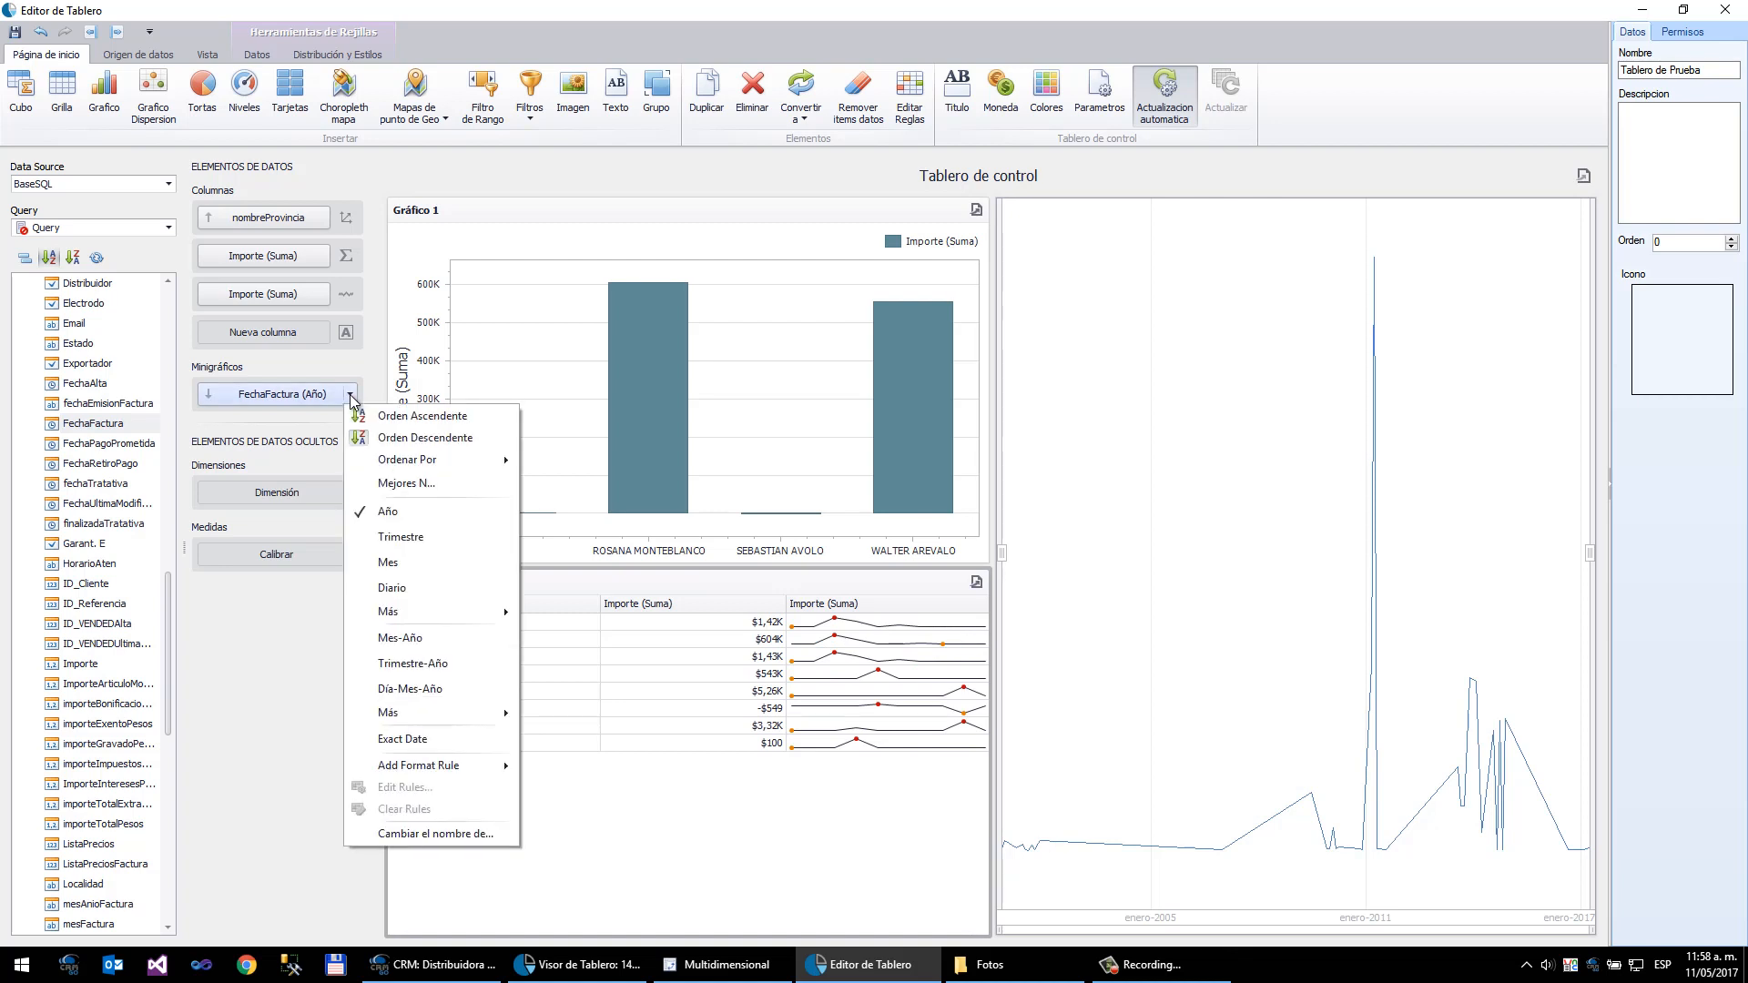
left_click(432, 638)
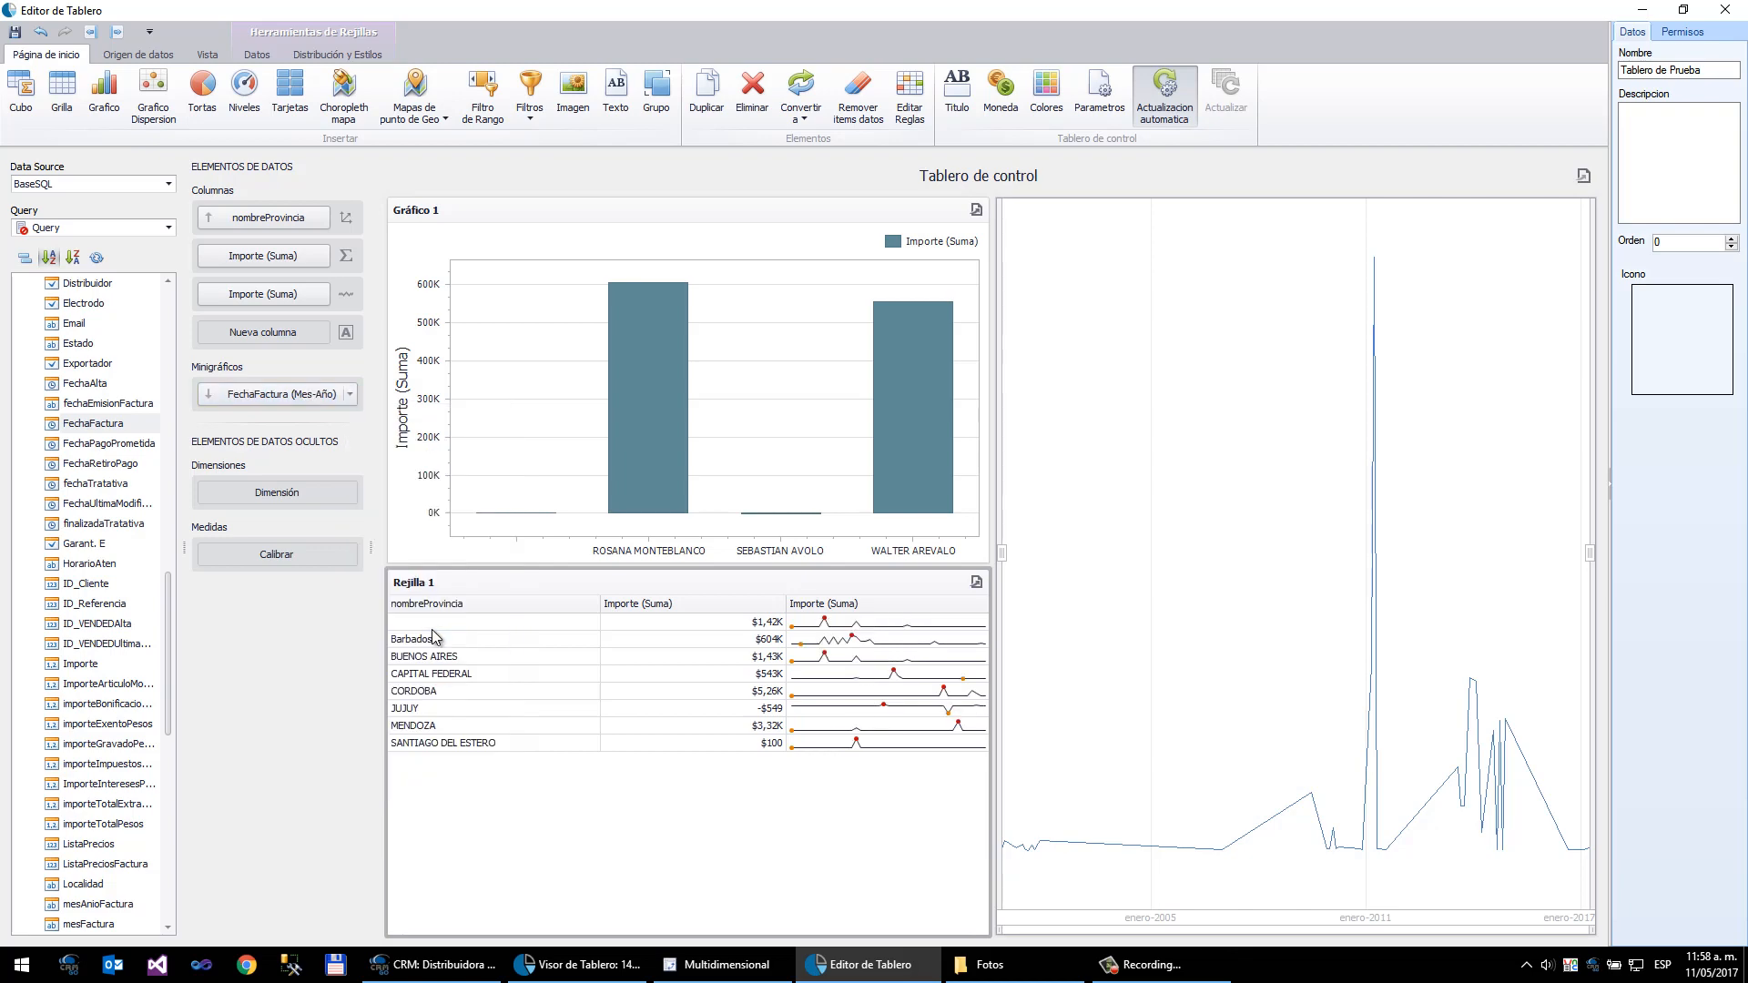
- Change the sparkline FechaFactura grouping to Trimestre-Año
mouse_move(791, 682)
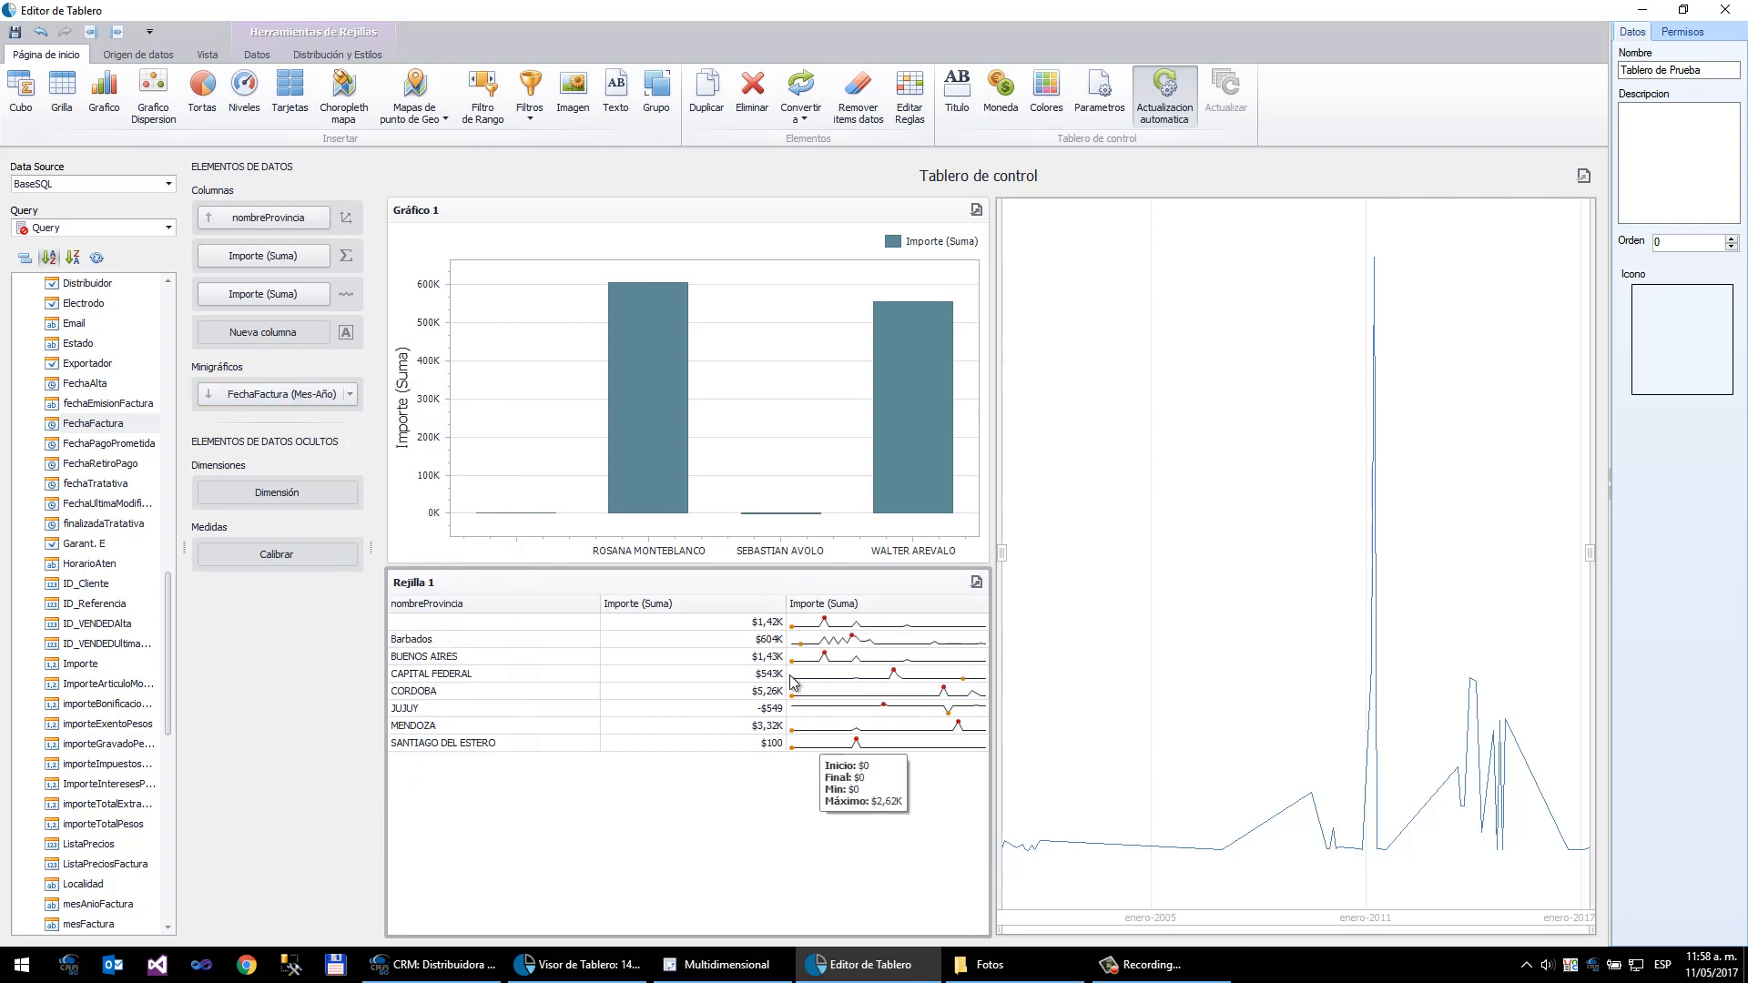
left_click(351, 395)
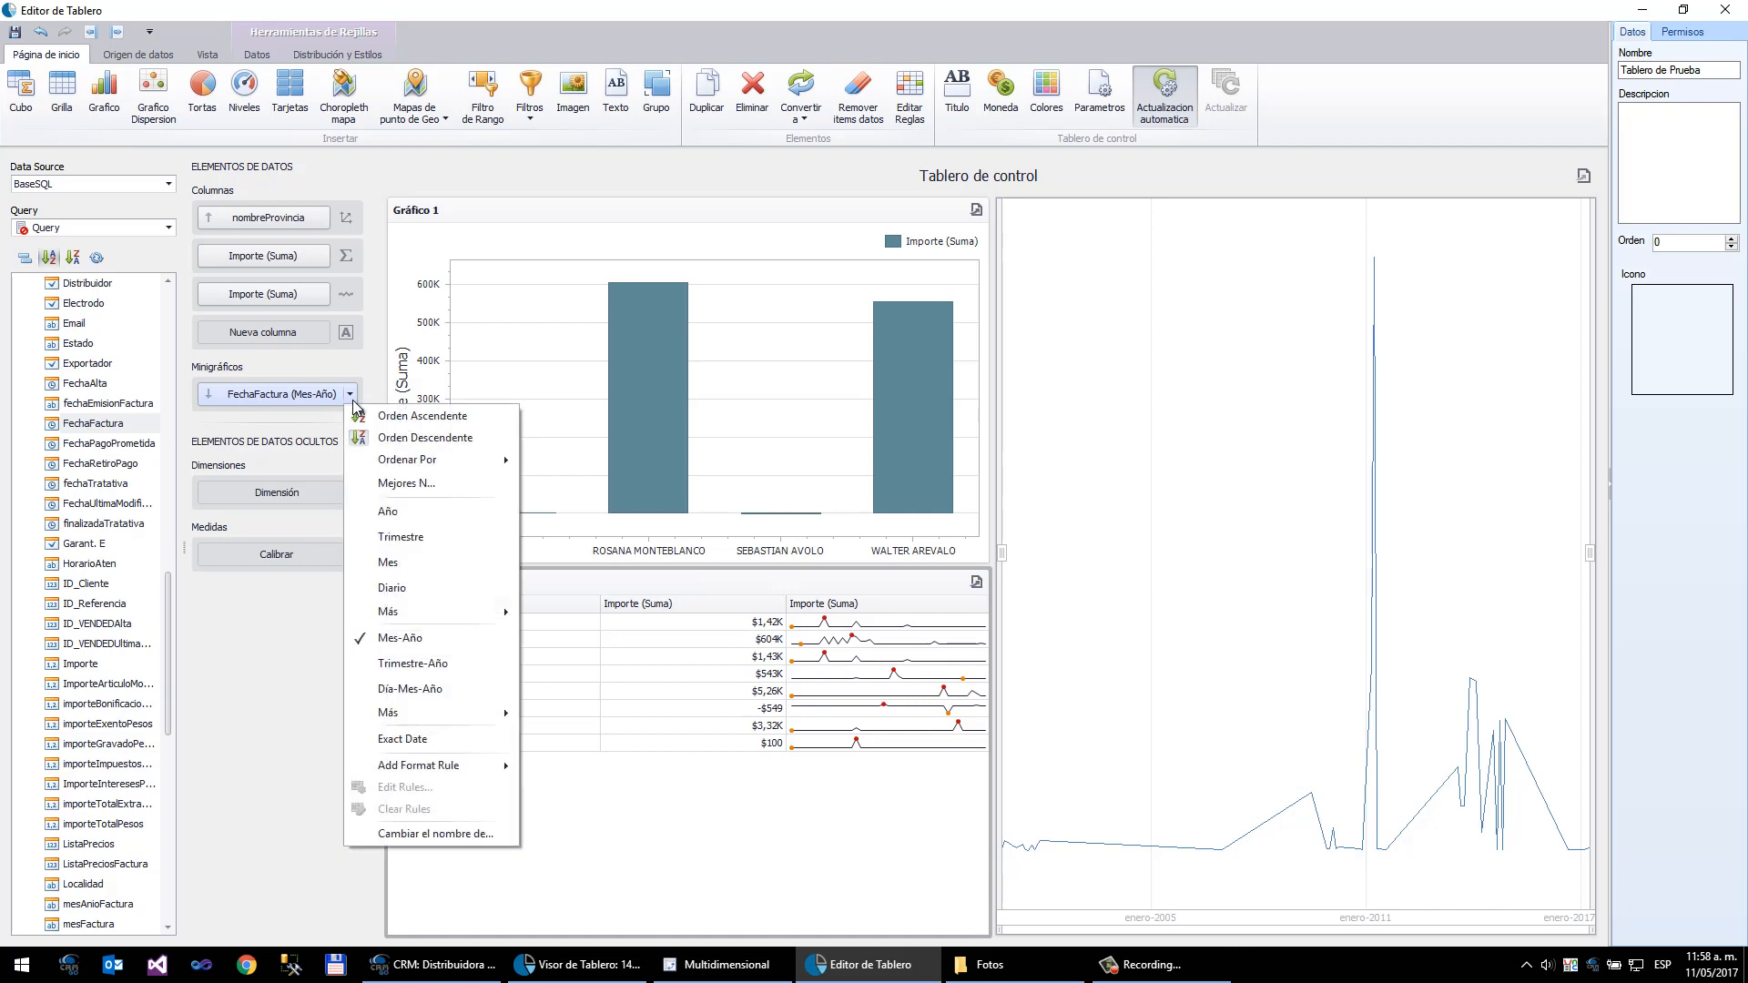
left_click(455, 665)
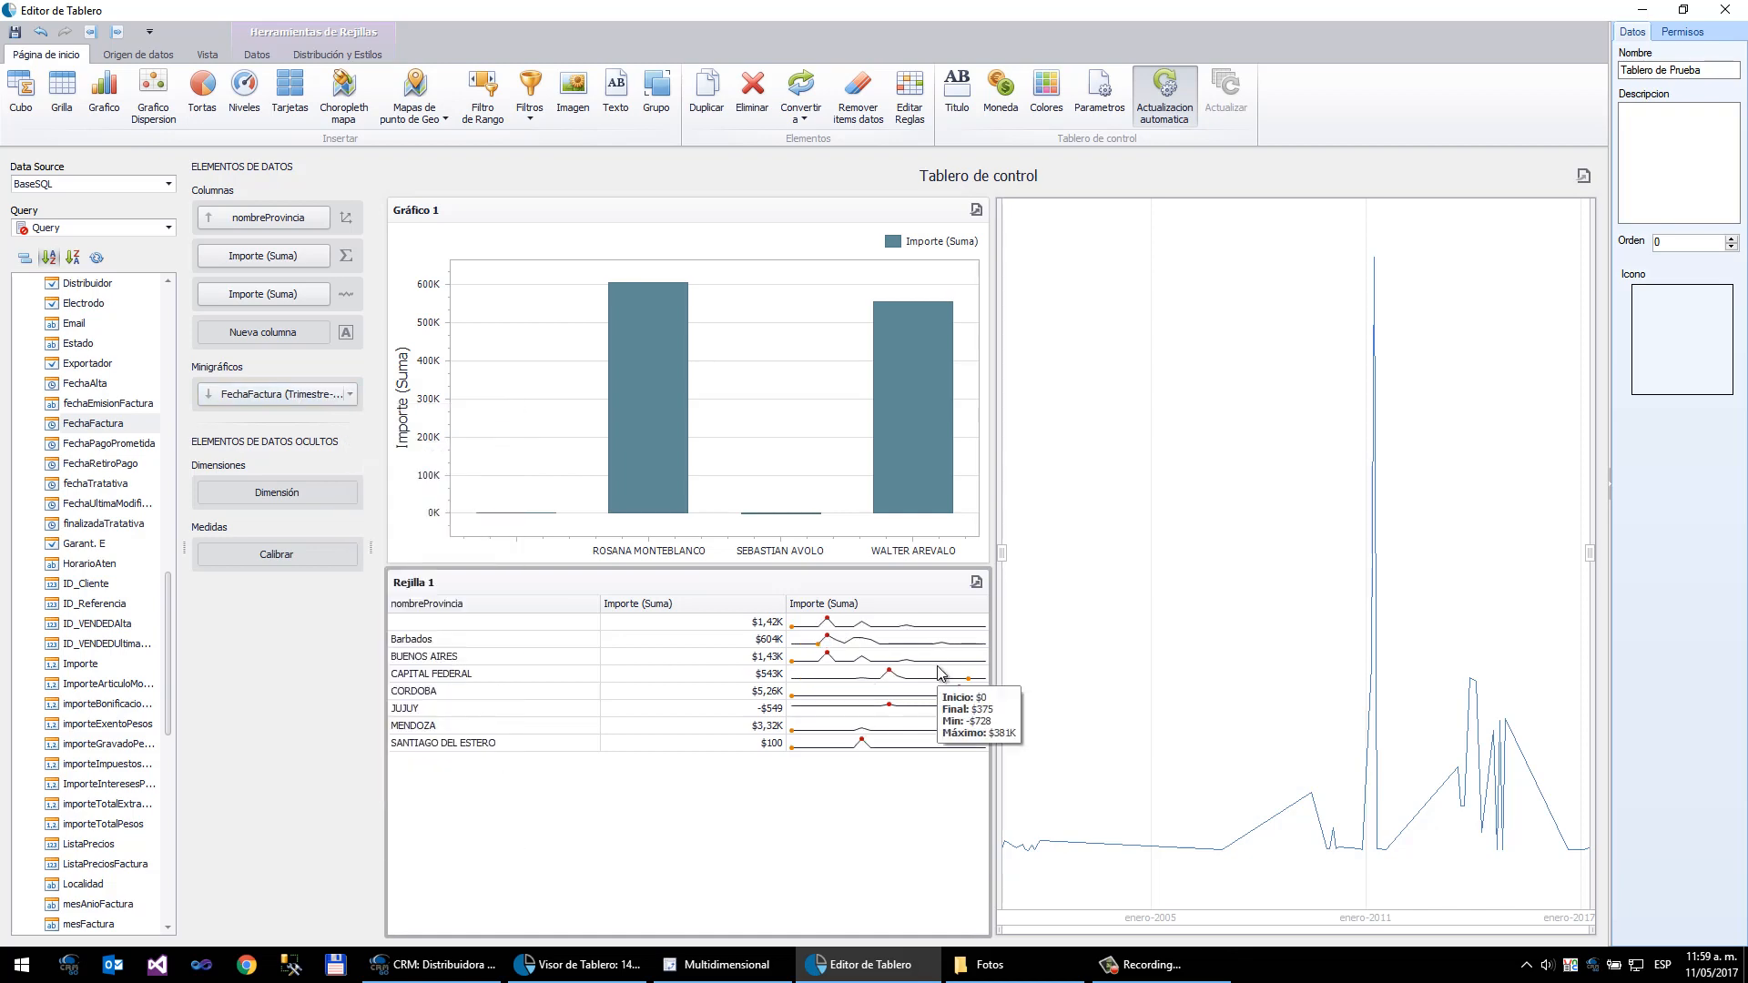
- Add a third Importe column to the grid and display it as a Calibrar measure with Barra view
mouse_move(838, 752)
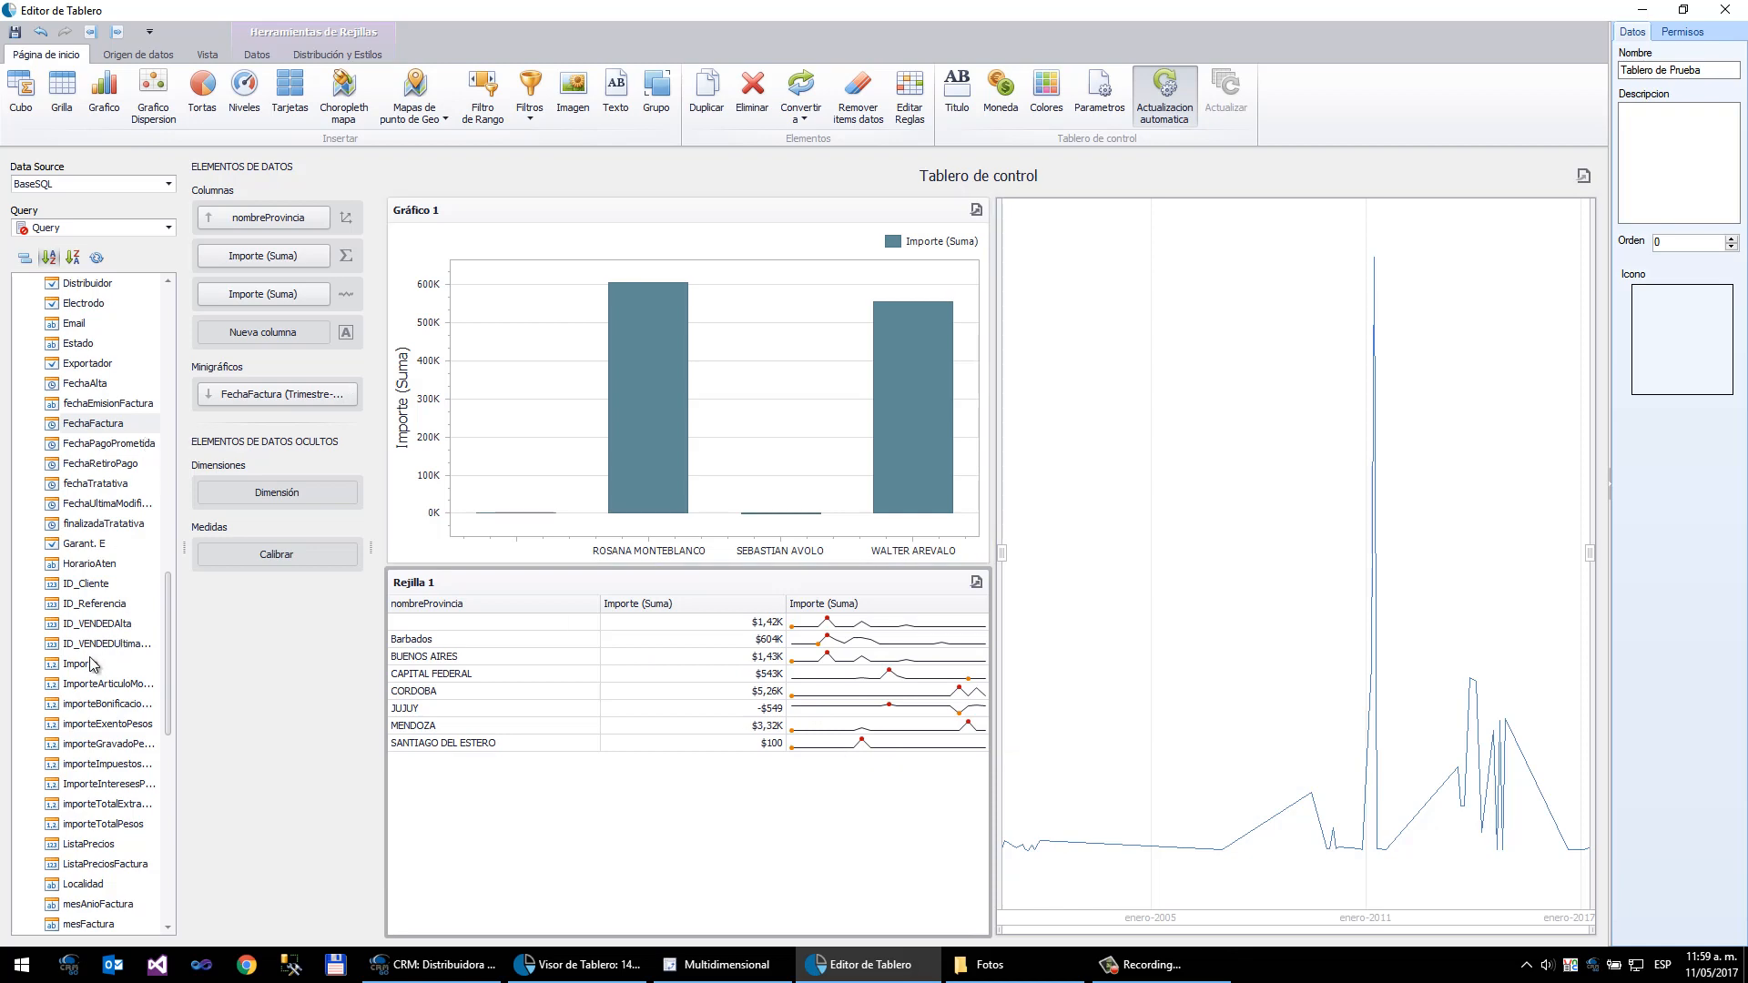
left_click_drag(91, 664, 268, 336)
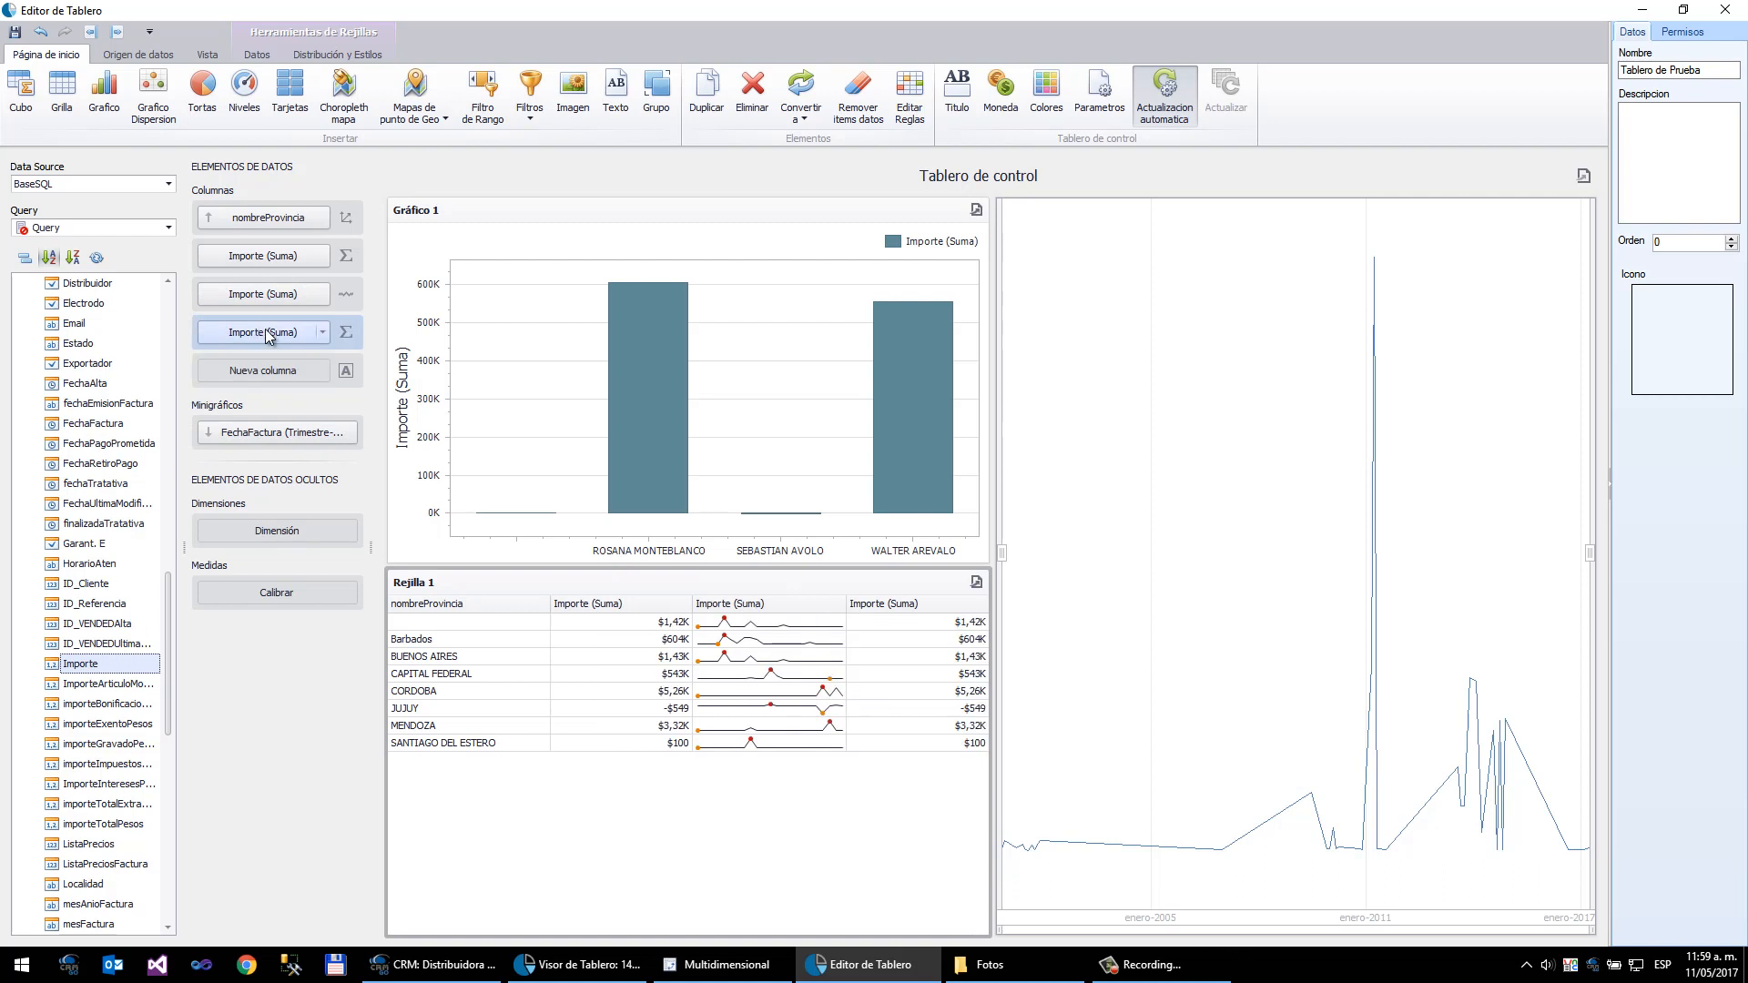
left_click(346, 333)
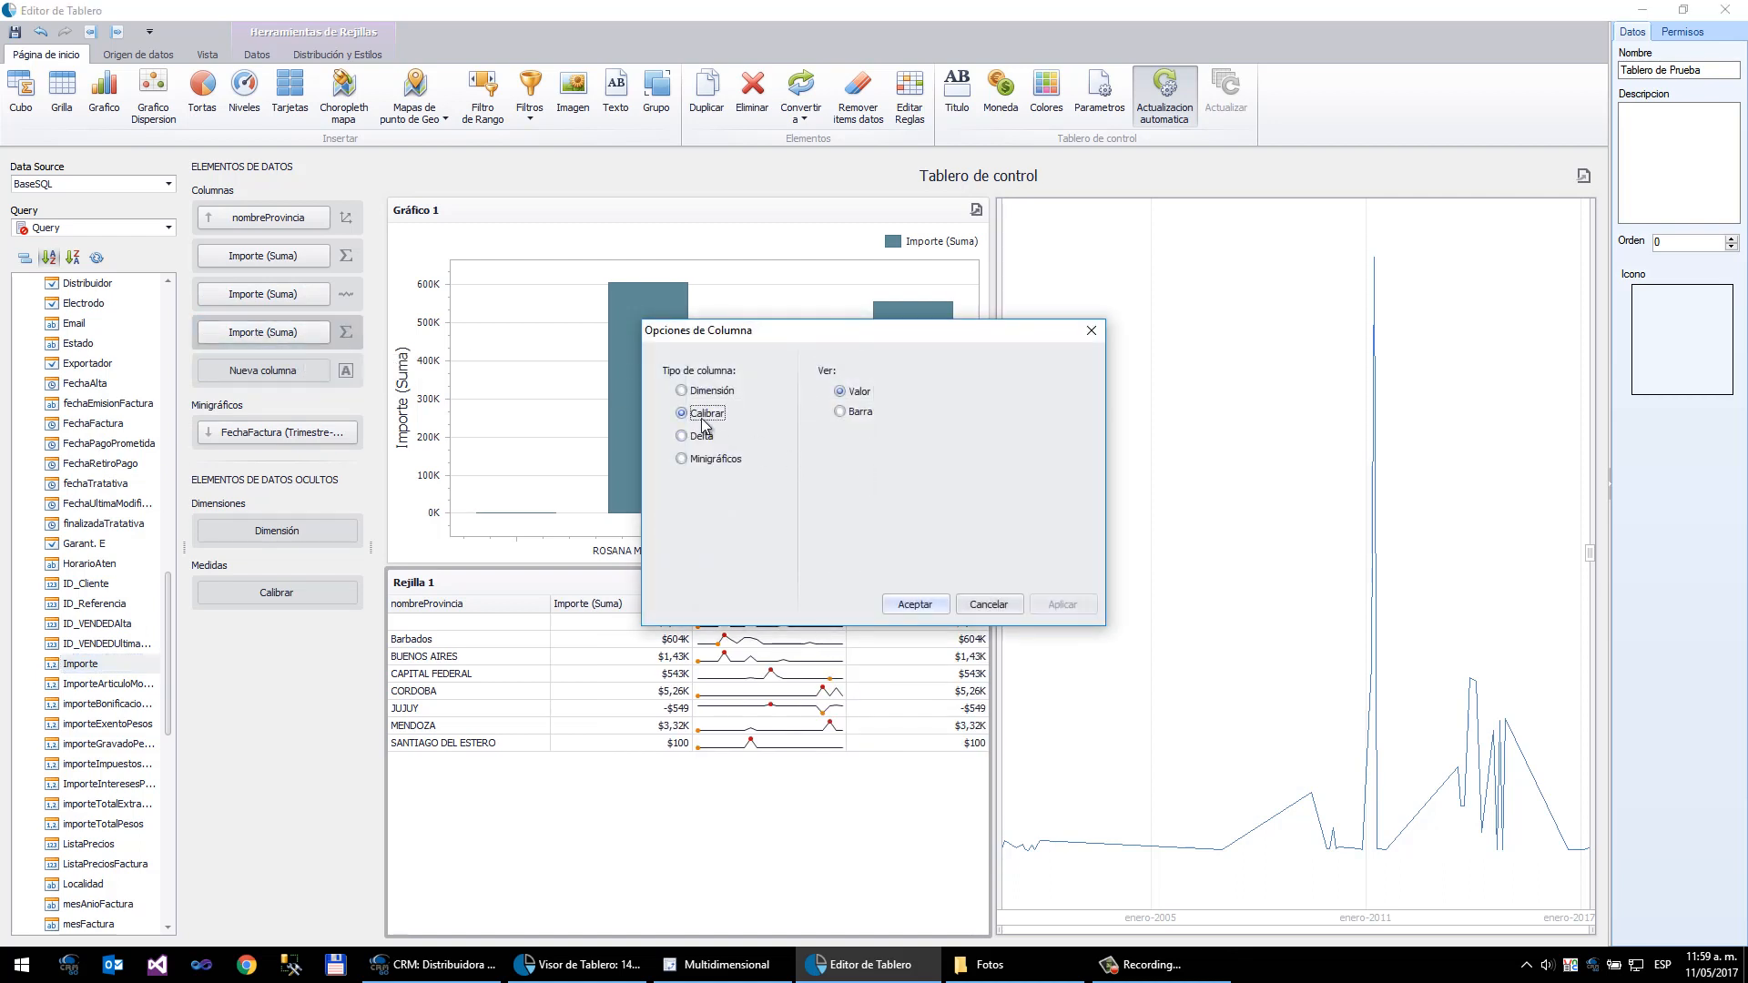
left_click(841, 413)
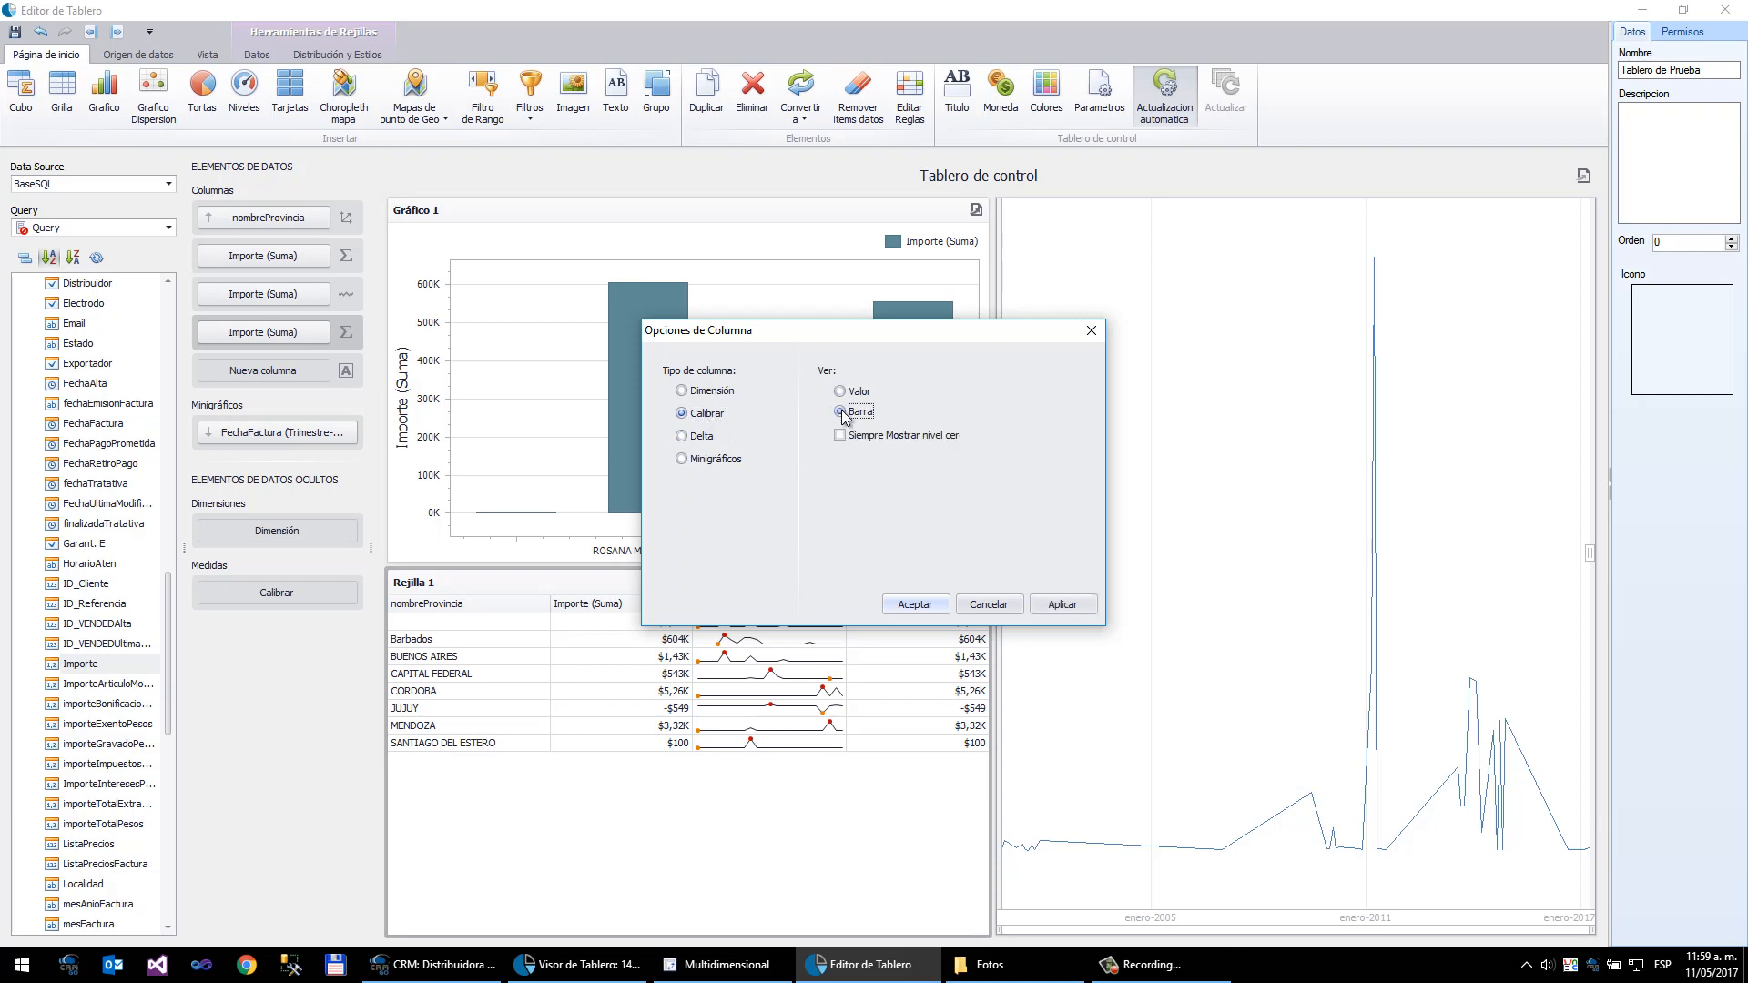
left_click(907, 608)
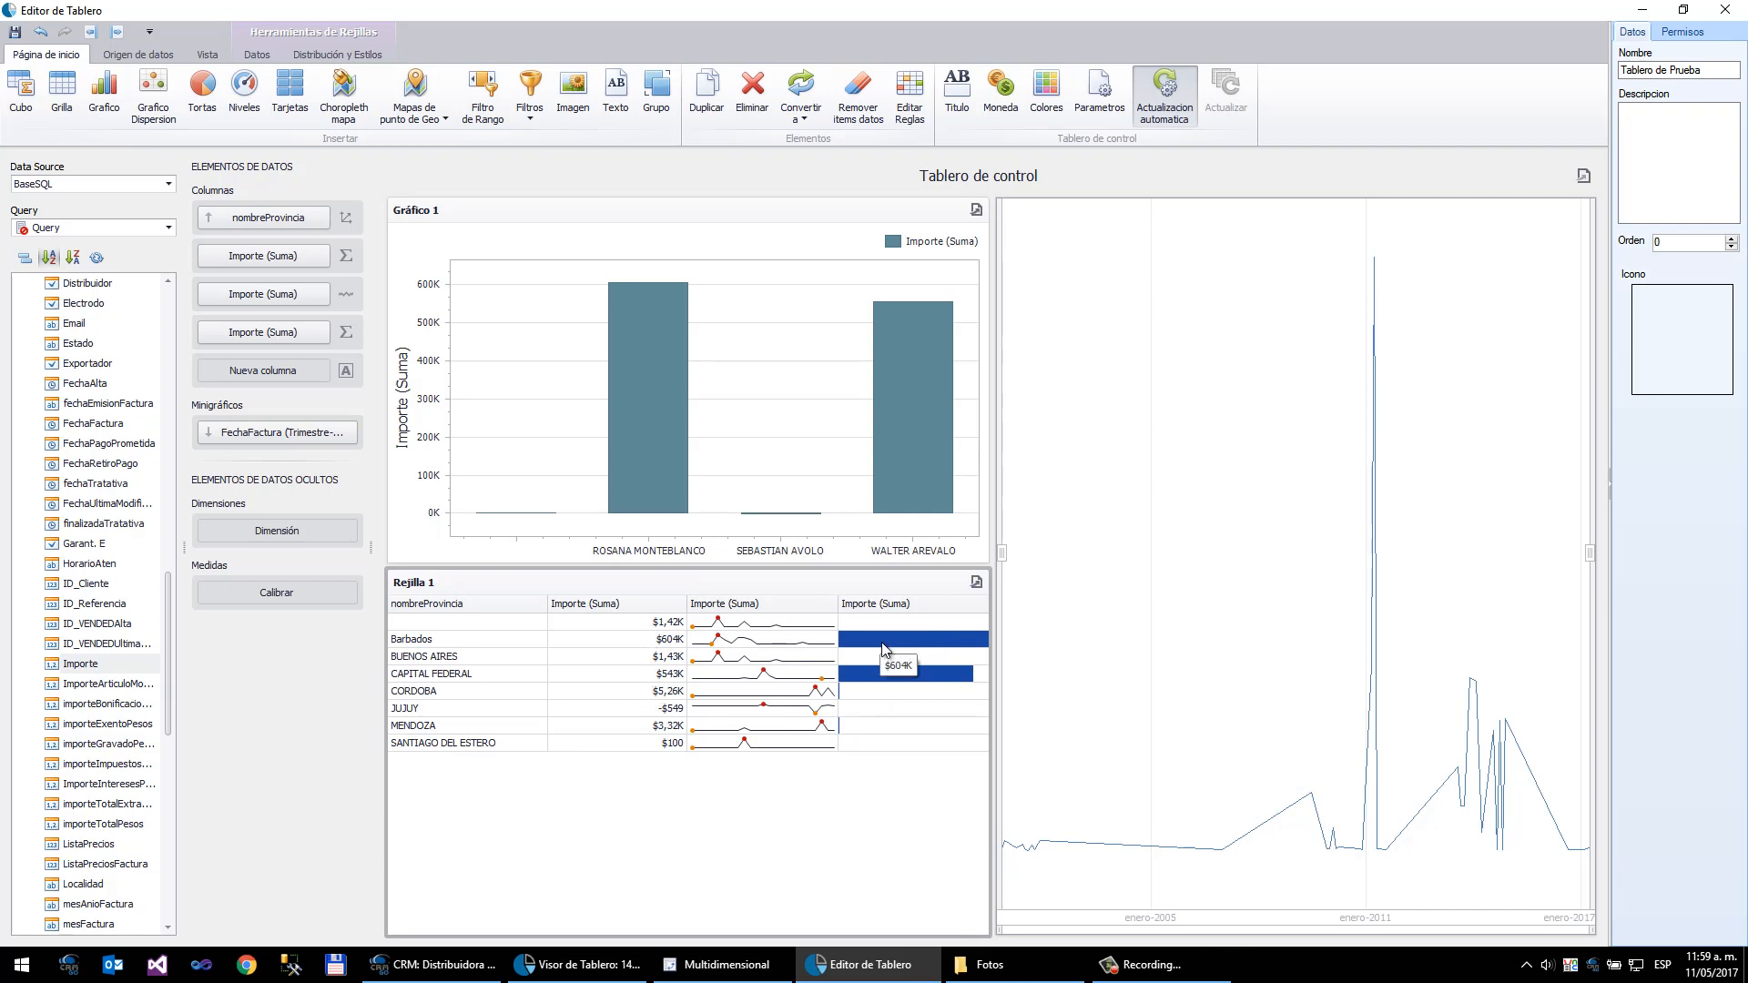
- Rename the third Importe column to Barra
mouse_move(933, 669)
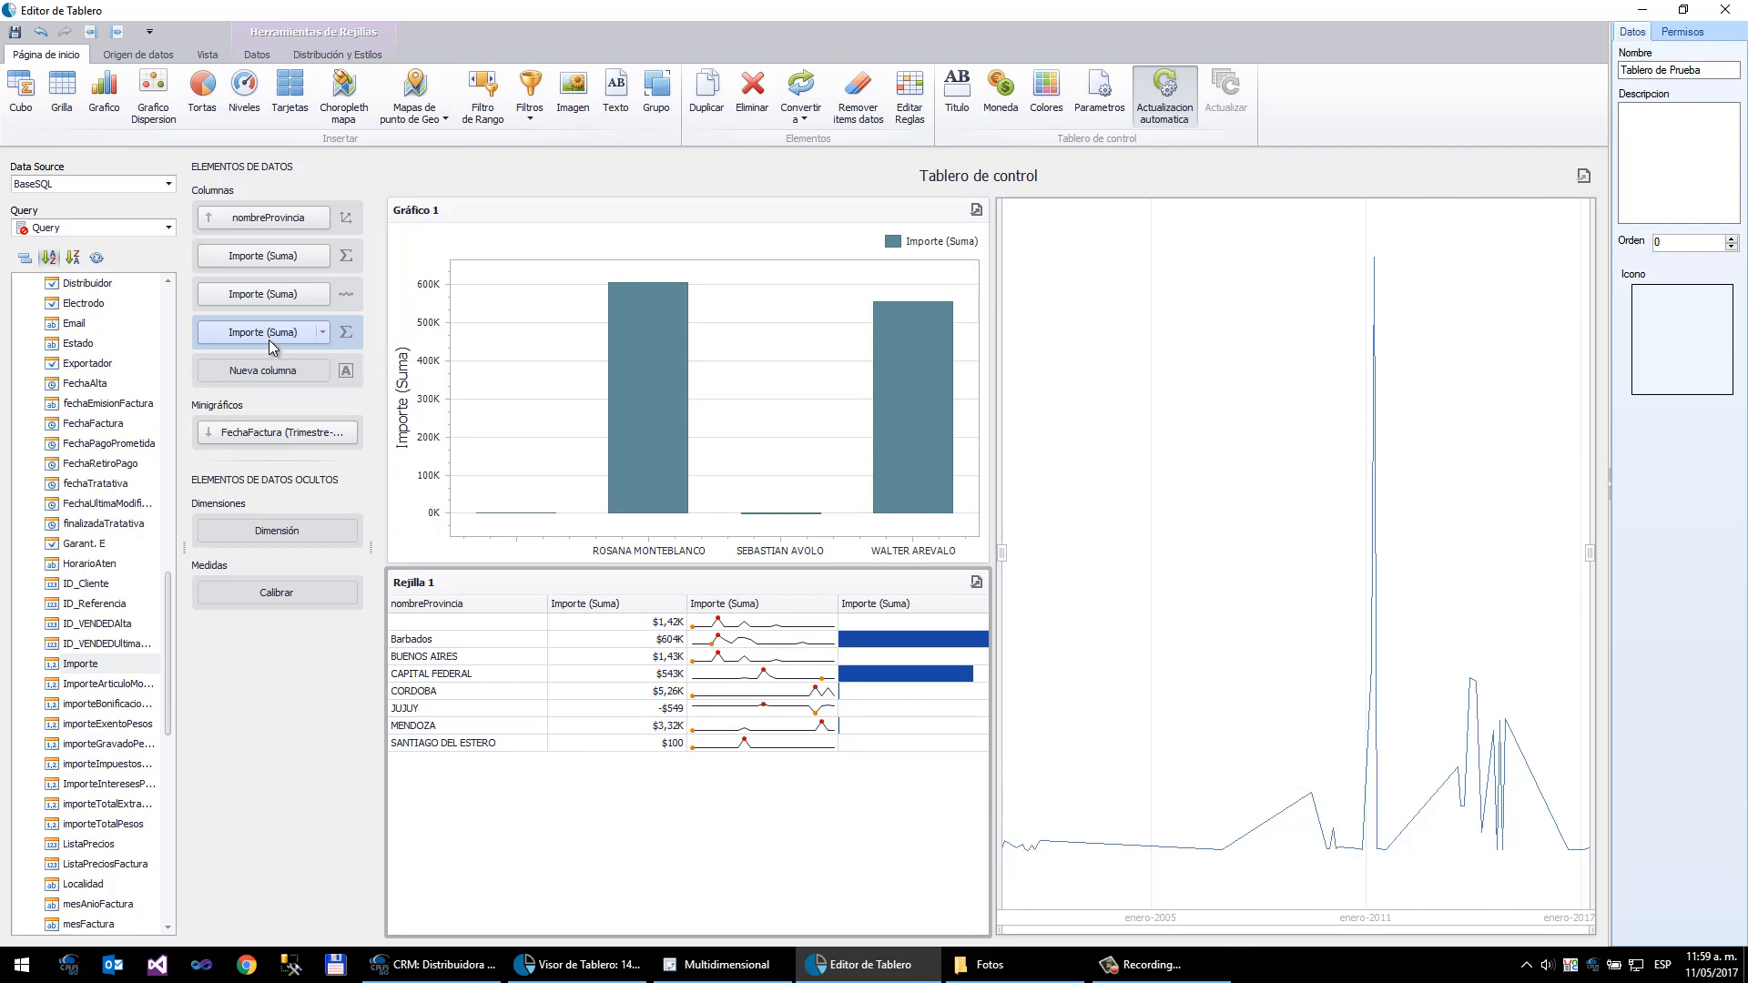
mouse_move(777, 634)
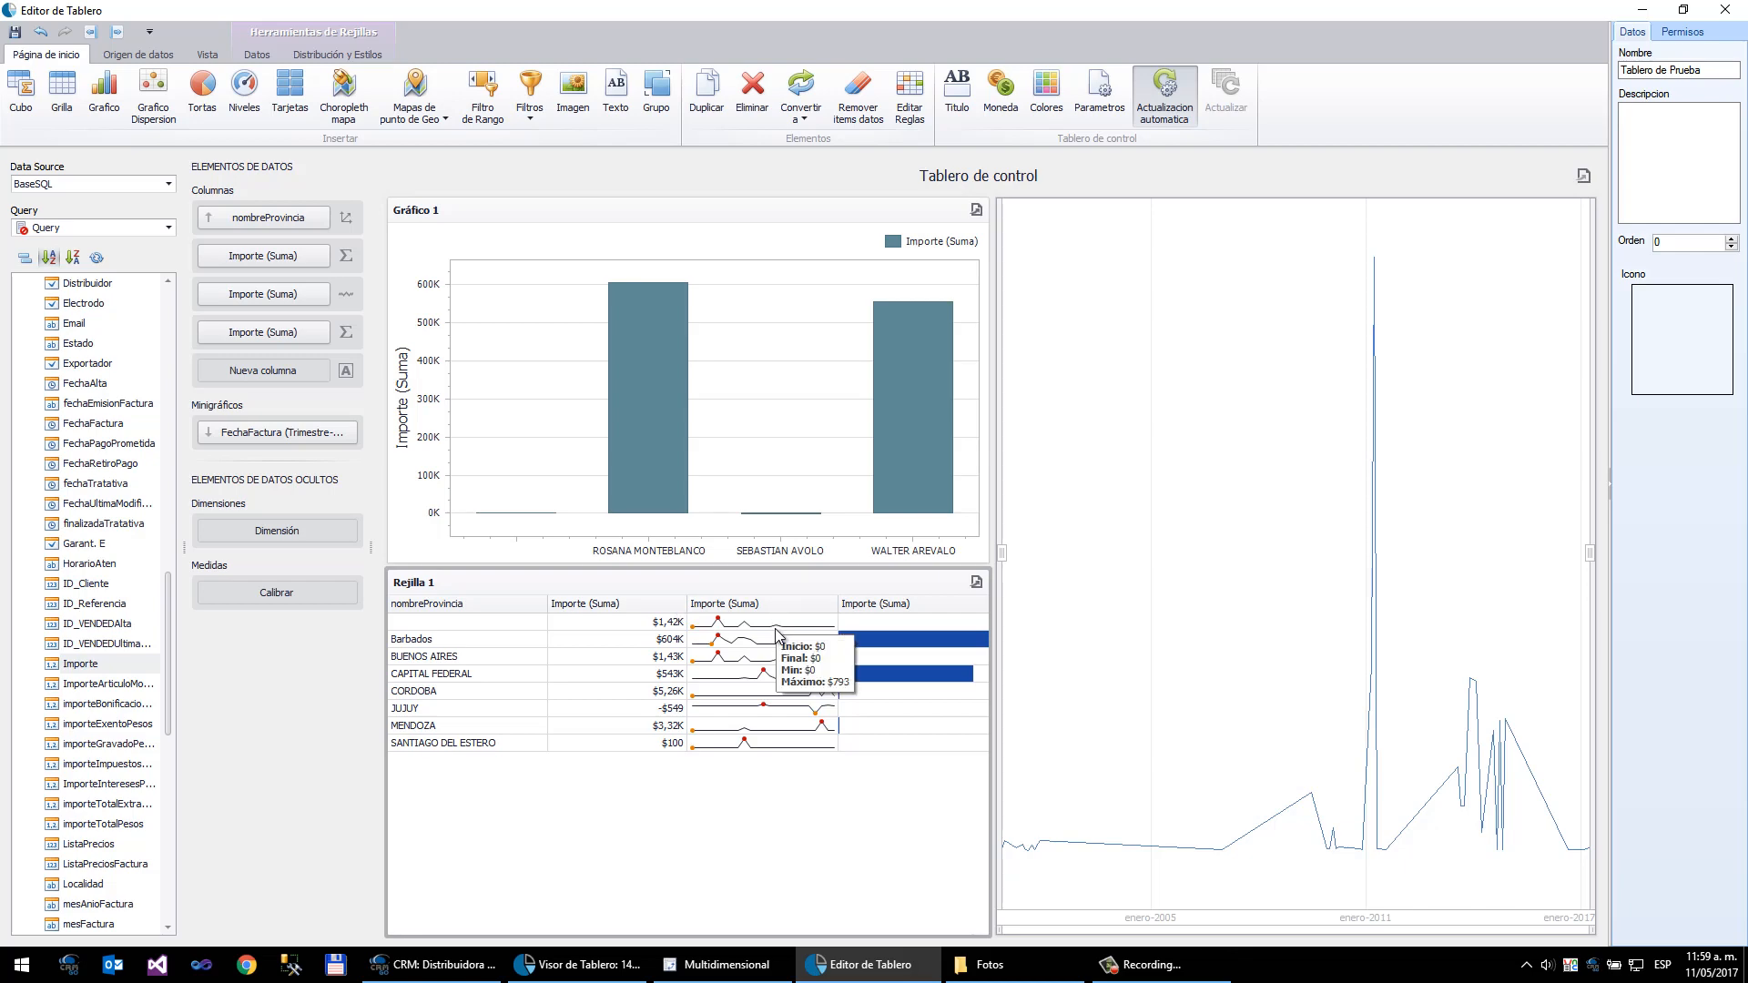
left_click(325, 336)
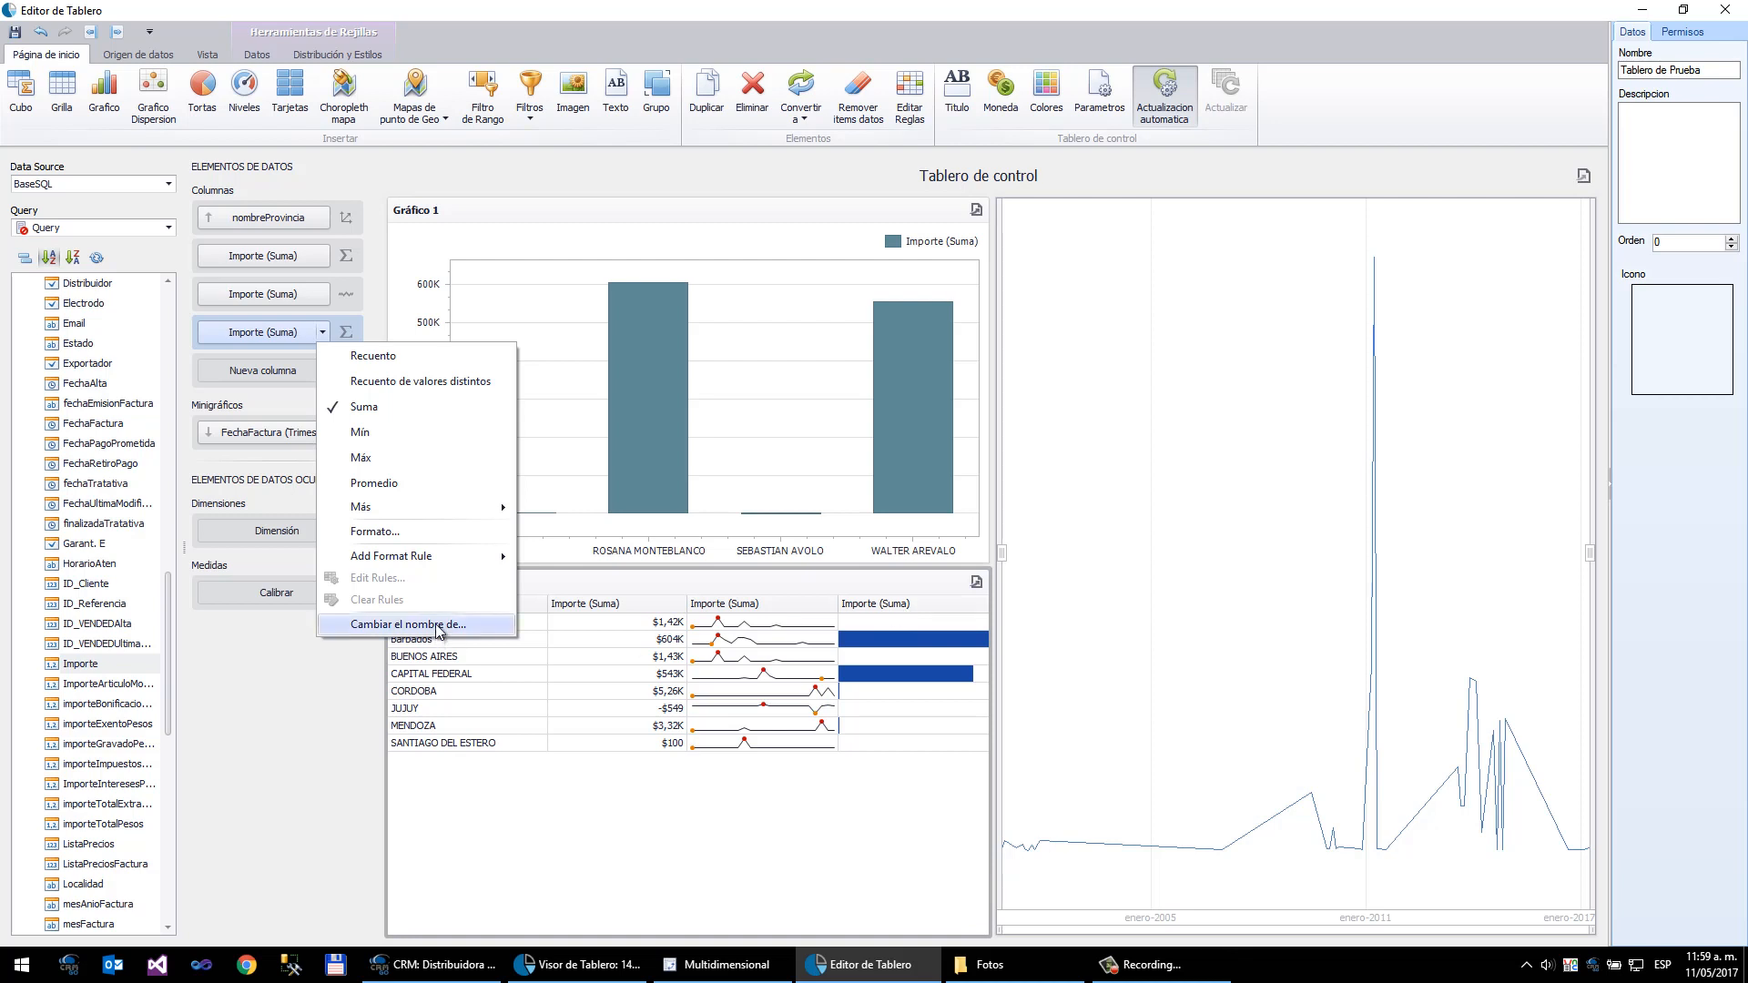
left_click(401, 626)
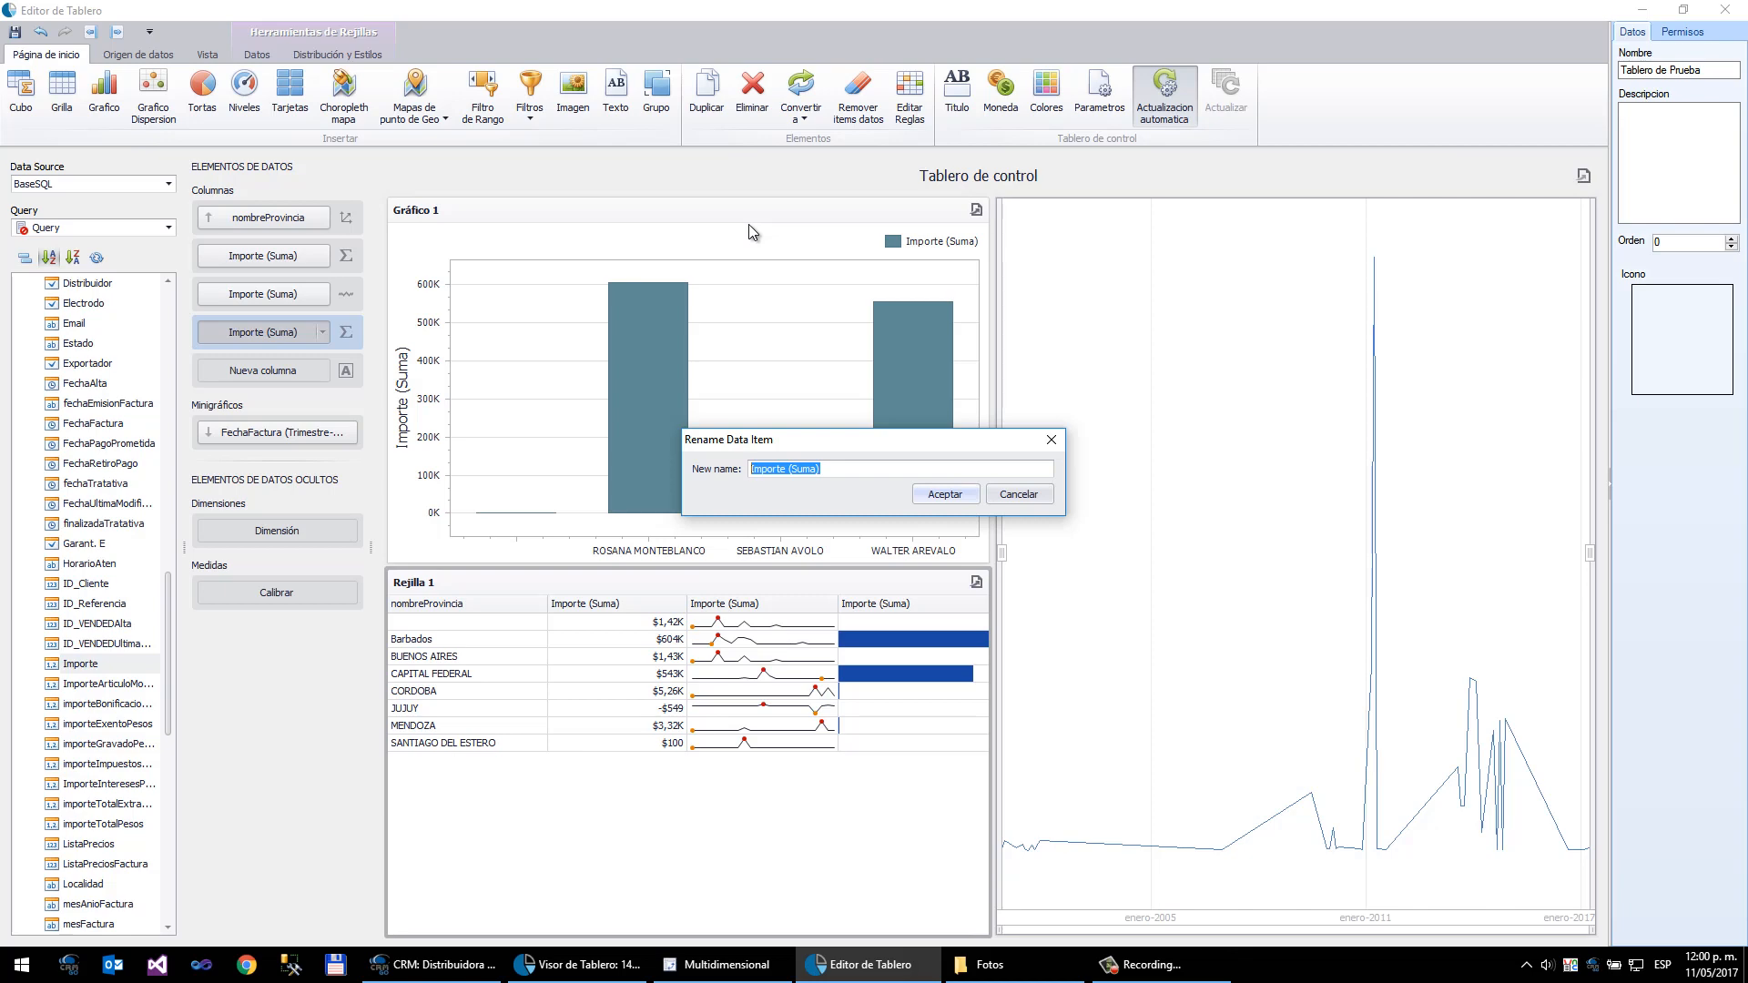
type("Barra")
key("Return")
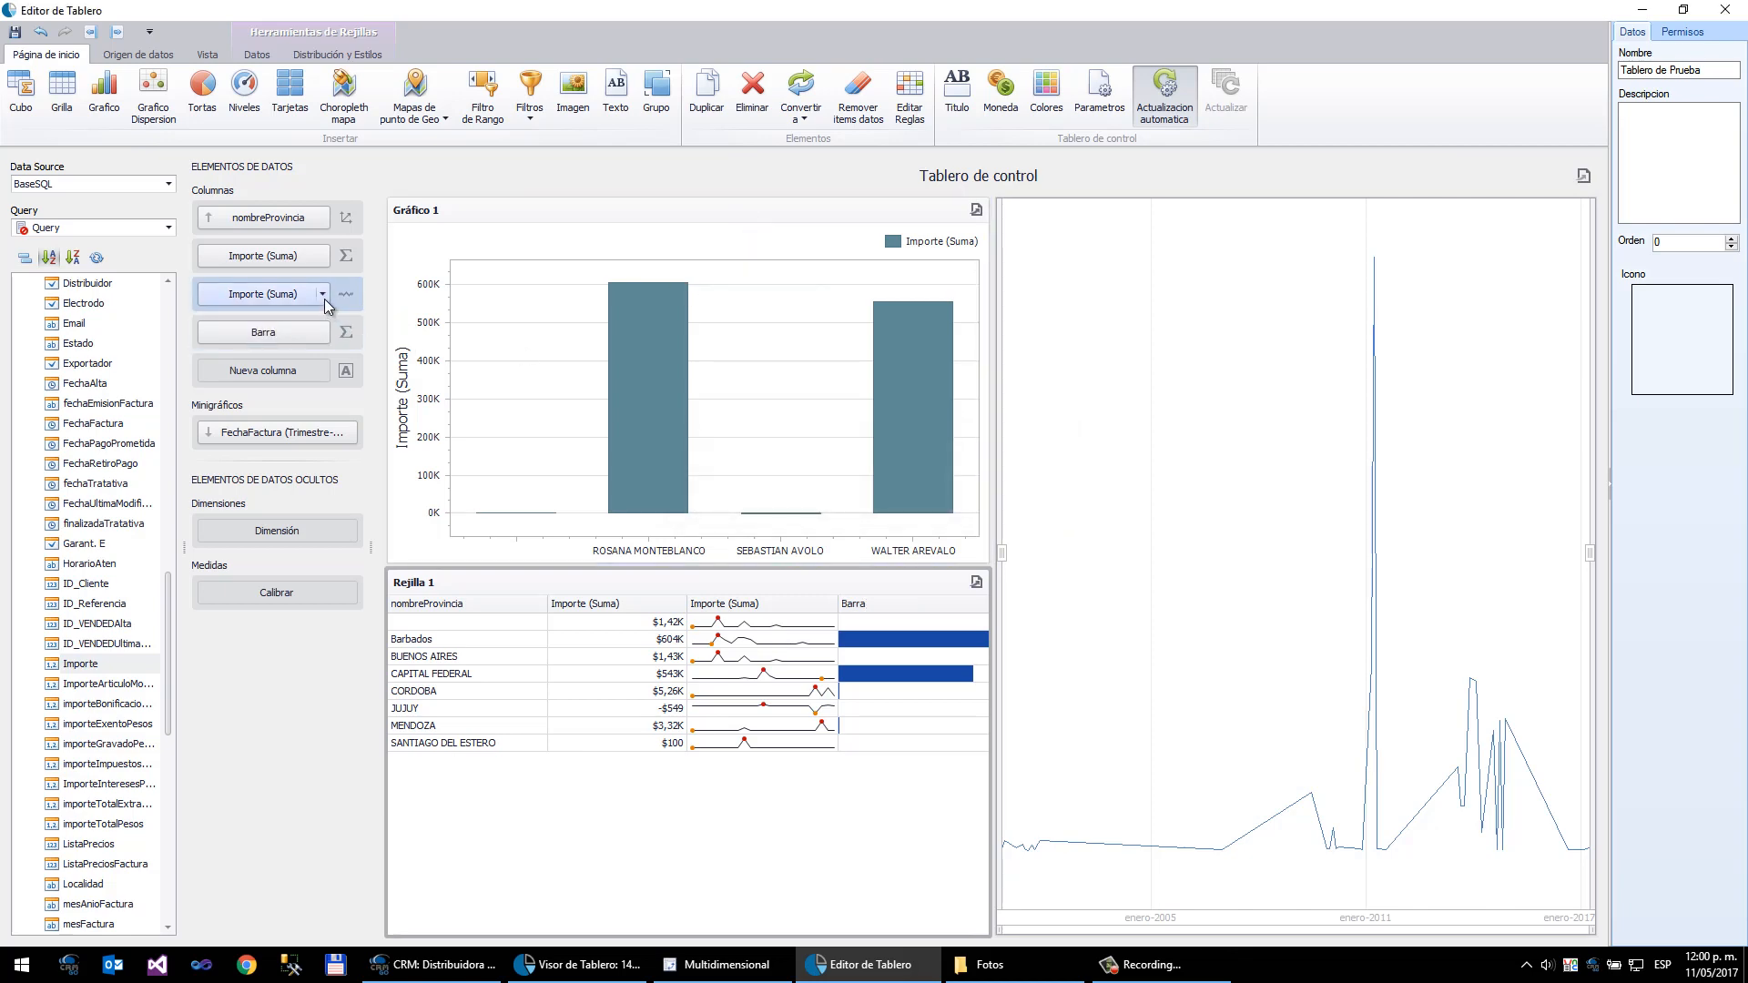
- Rename the nombreProvincia column to Provincia
left_click(323, 218)
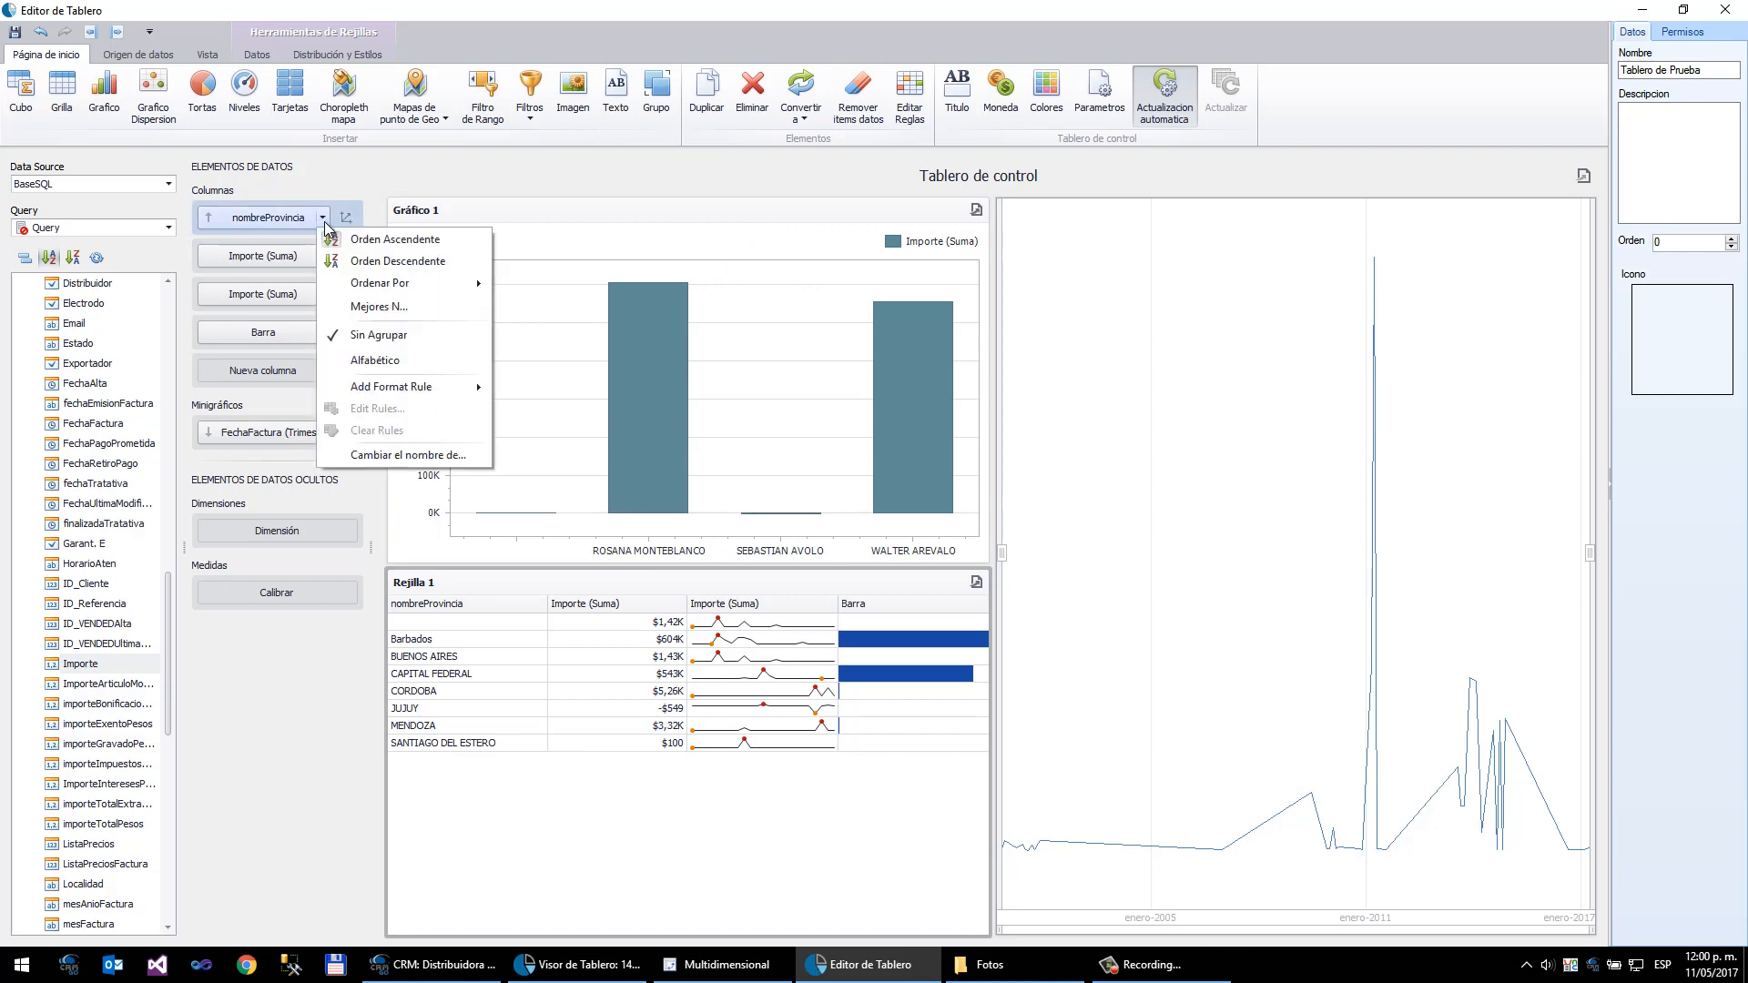
left_click(385, 455)
type("Provi")
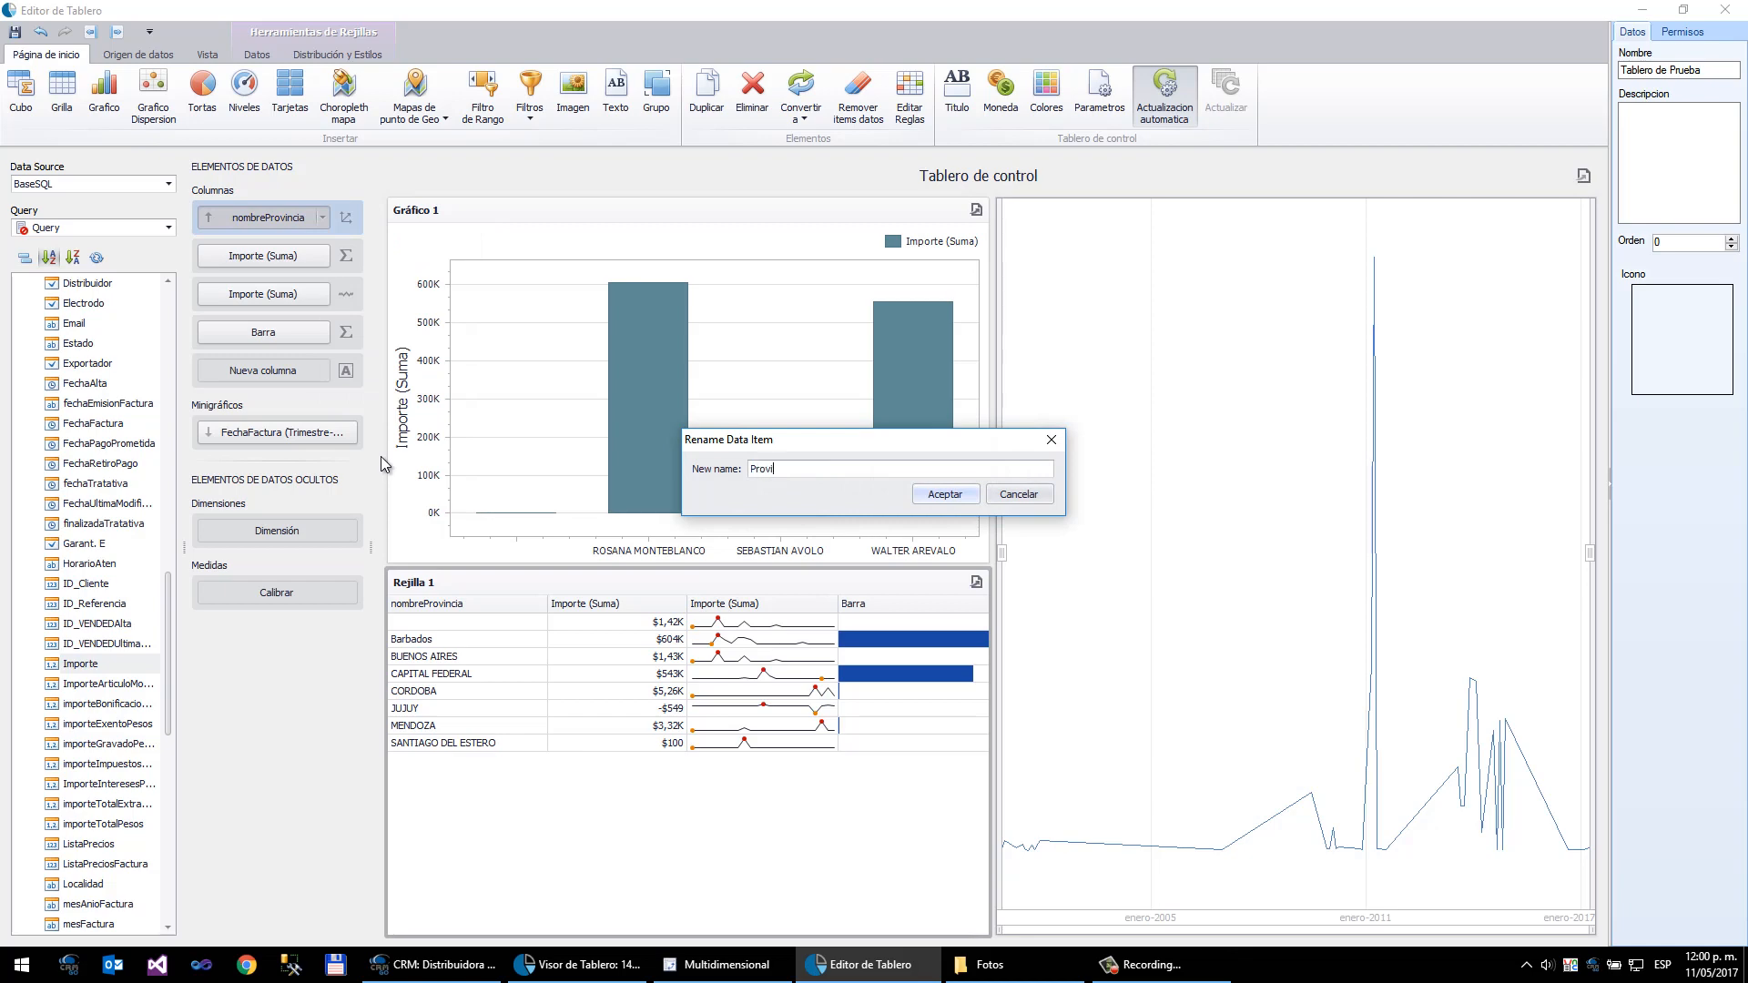
type("ncia")
key("Return")
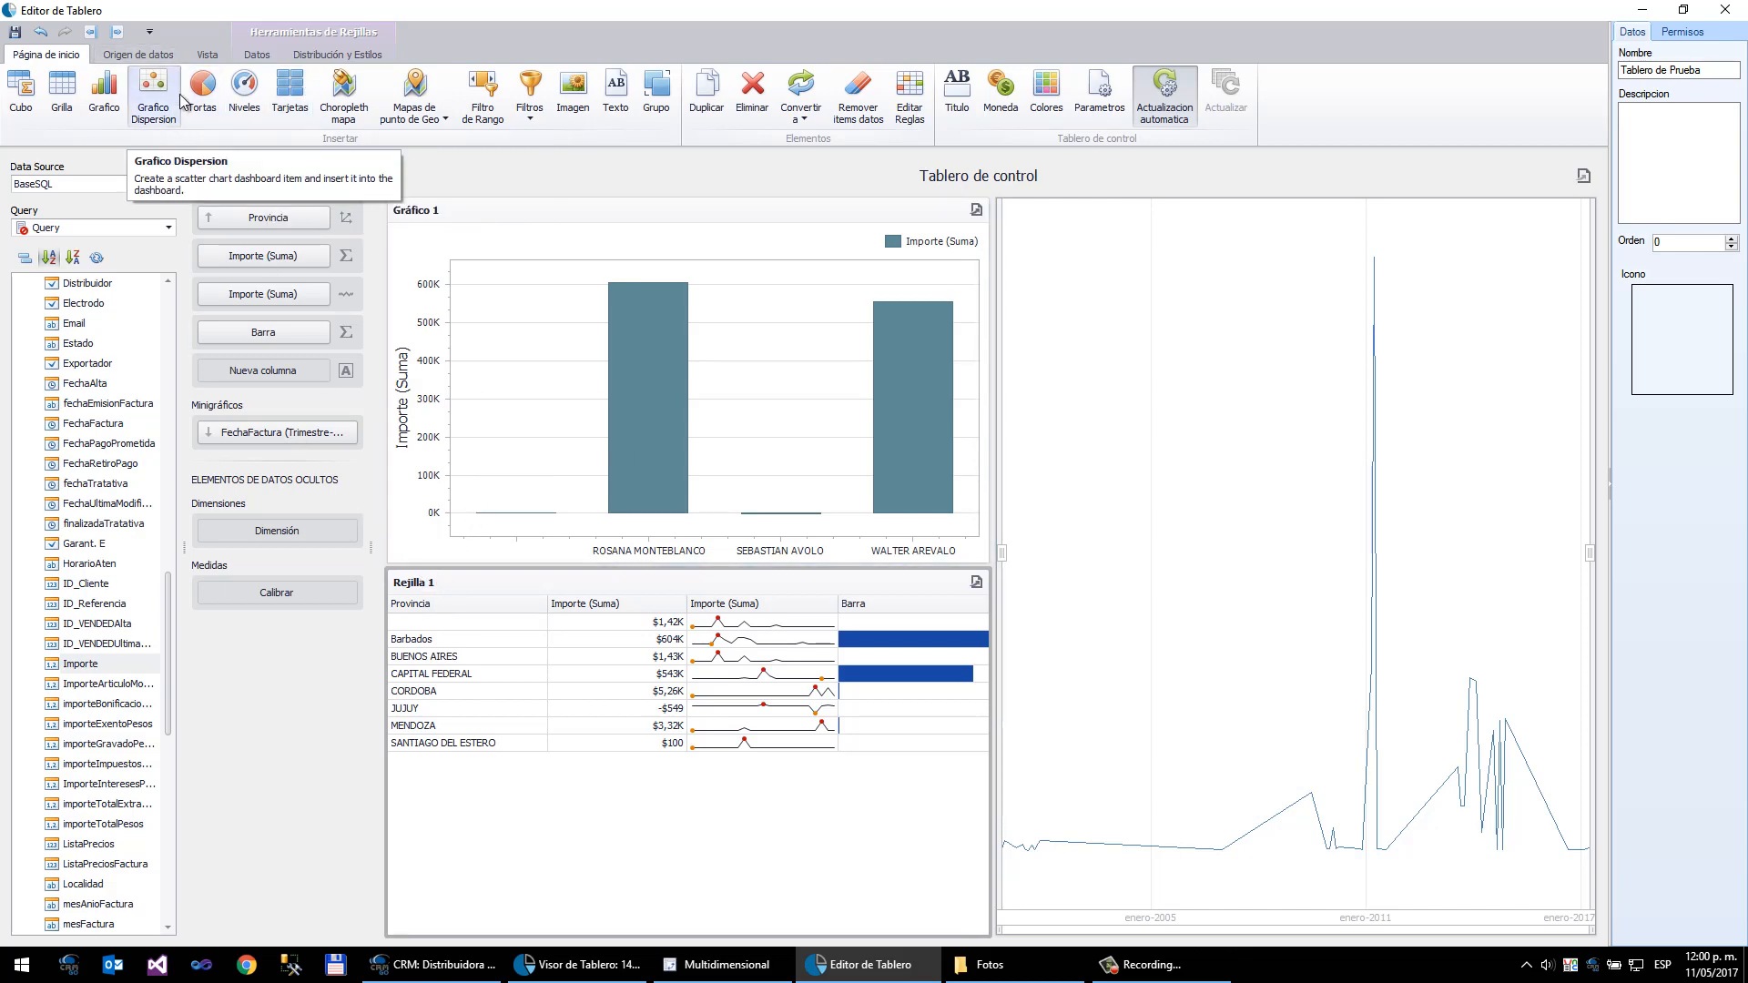
- Rename the grid dashboard item to "Grafico por provincia"
left_click(223, 55)
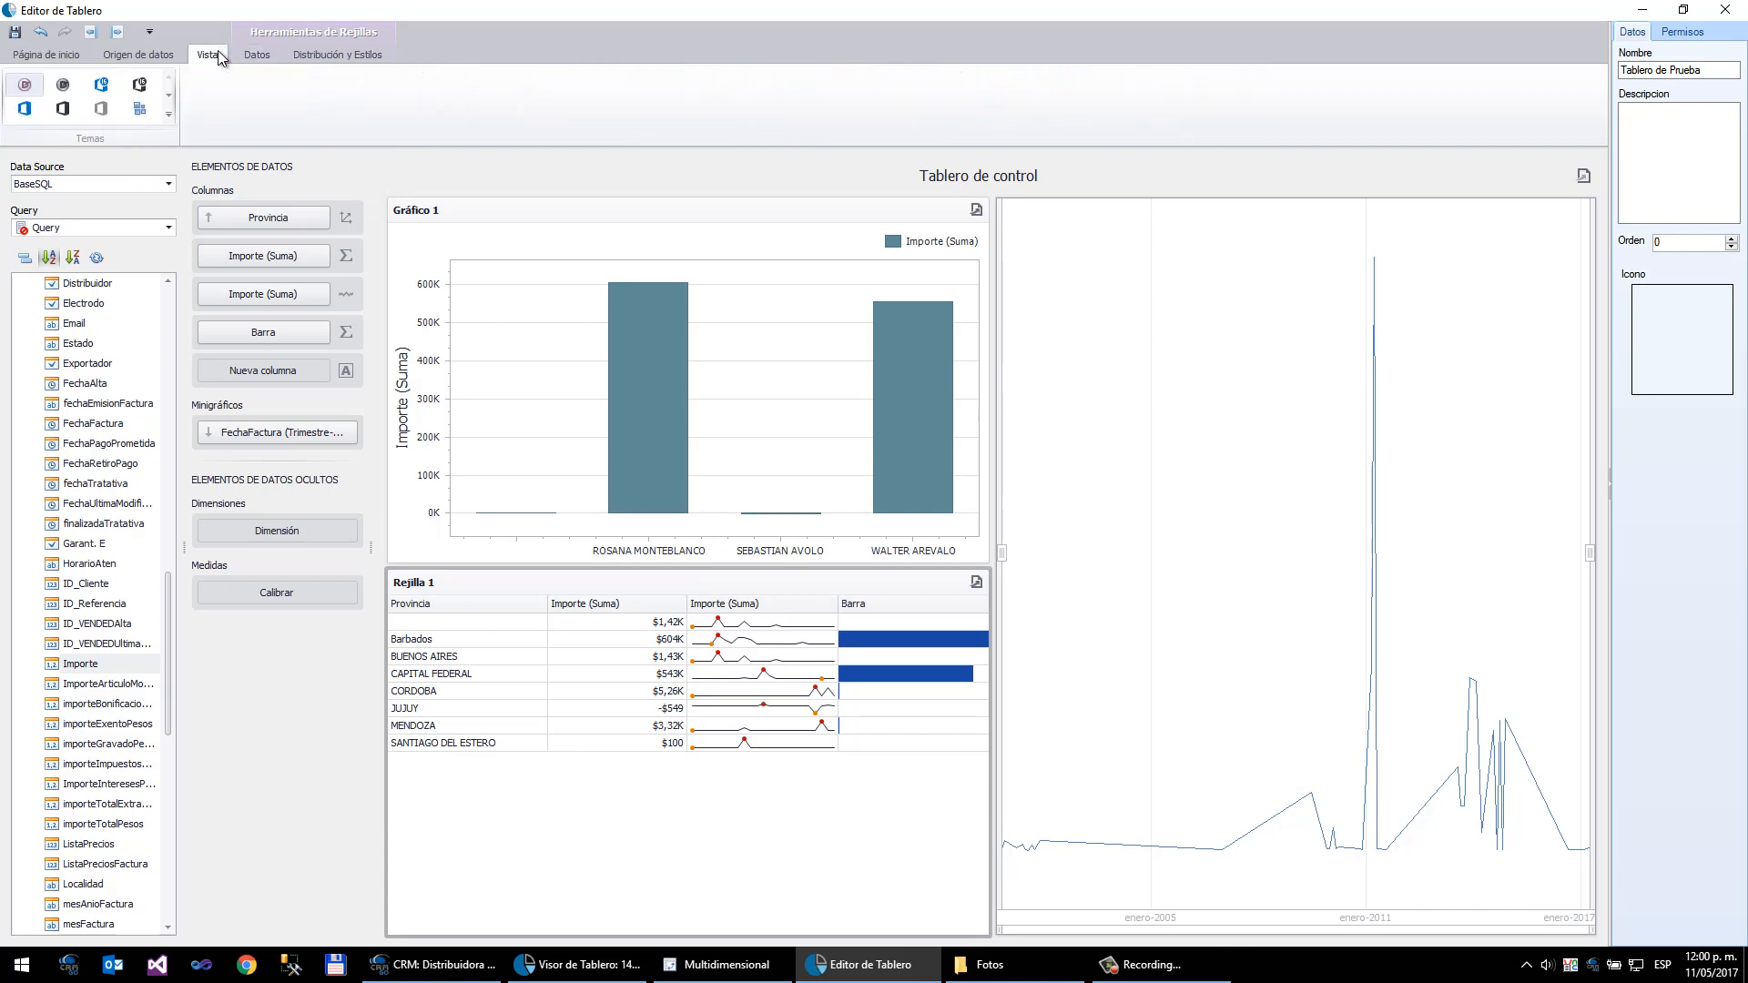
left_click(304, 55)
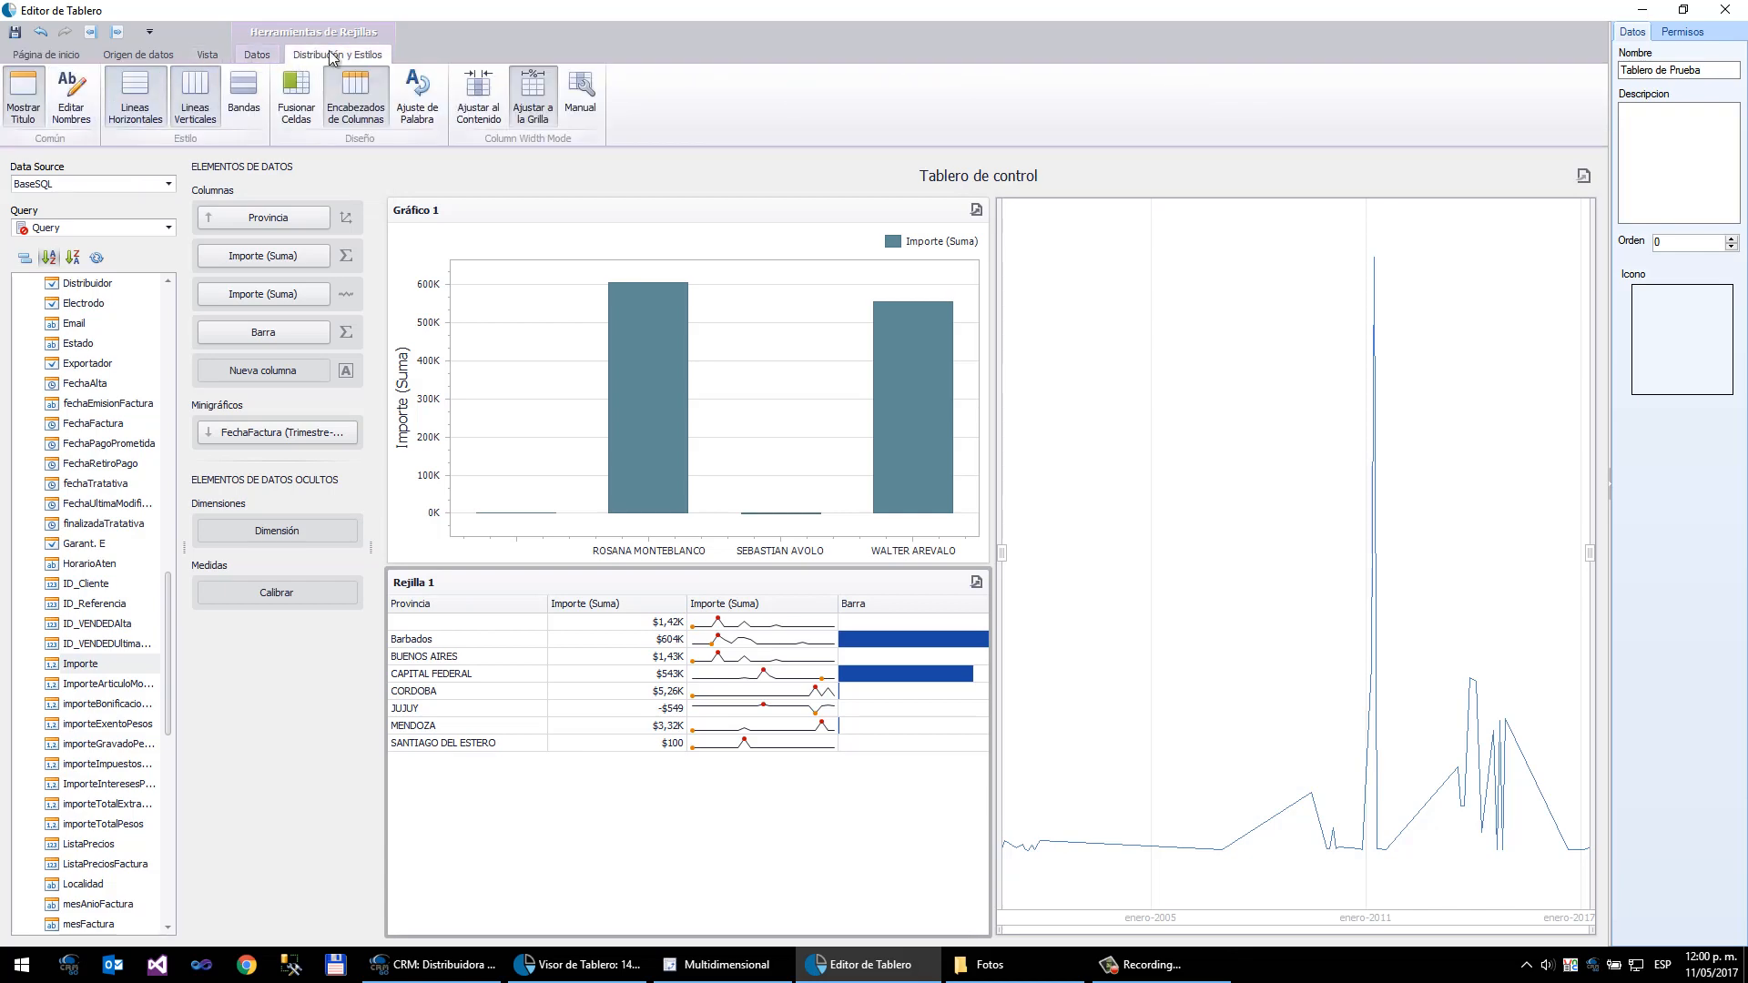
left_click(71, 96)
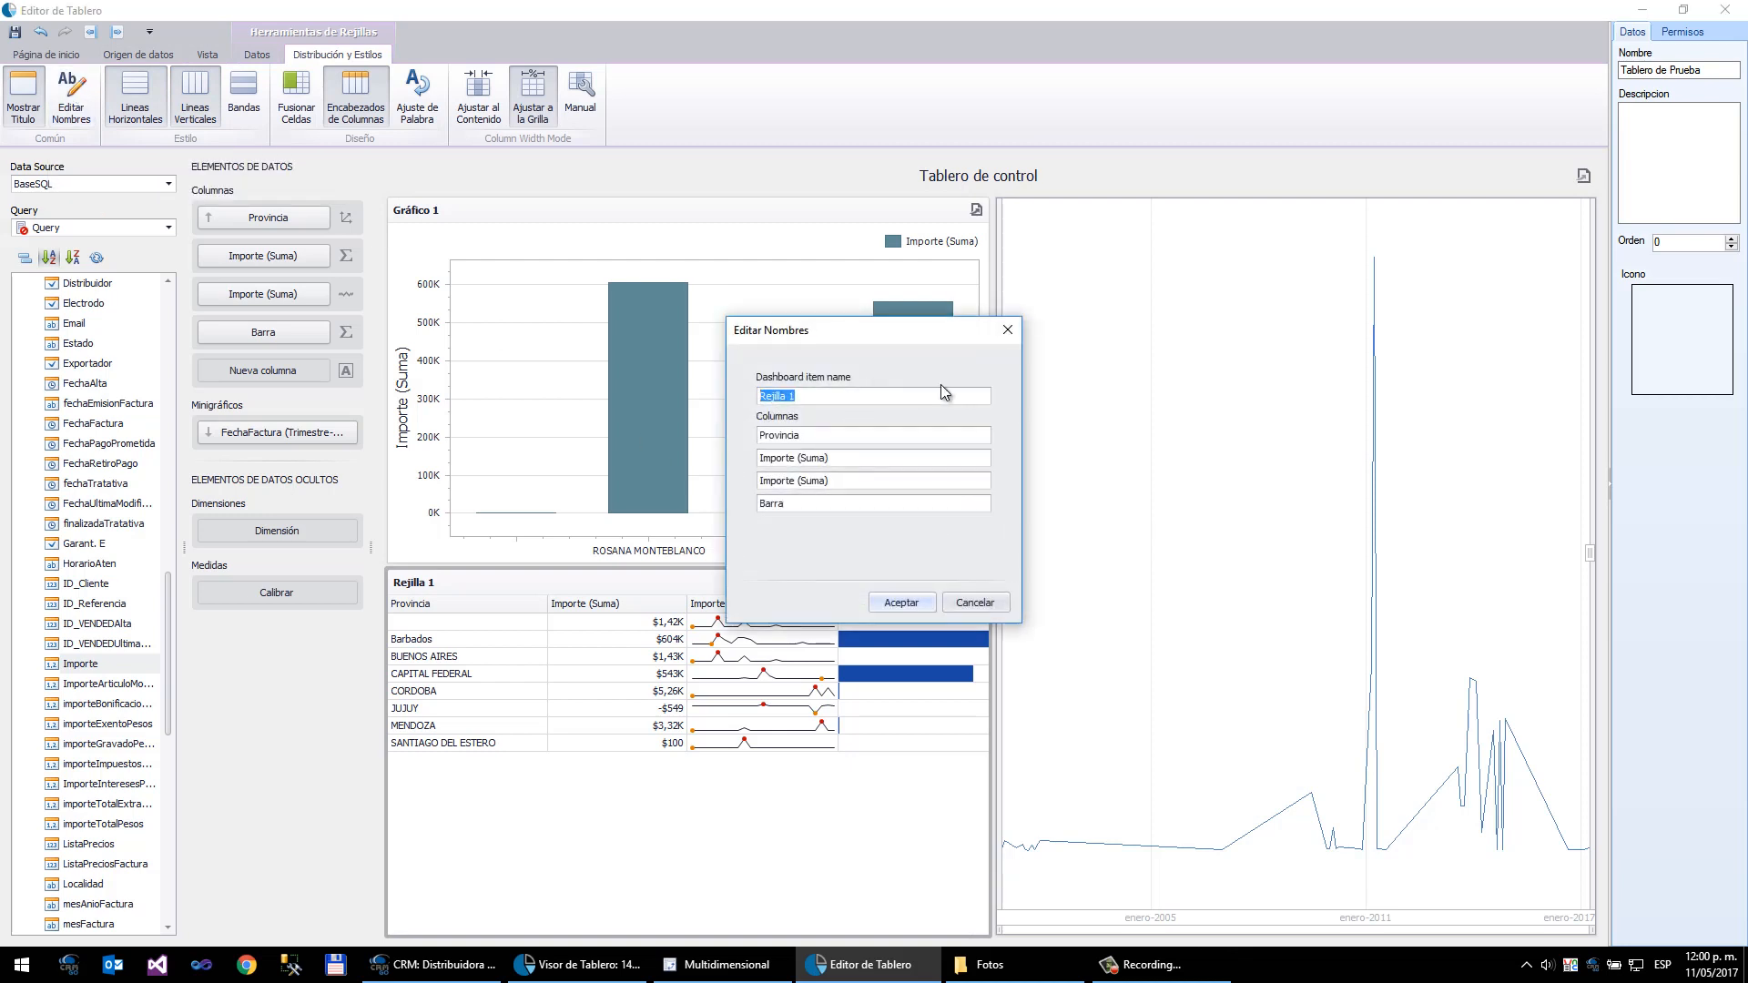
type("Grafico")
type("por provincia")
key("Return")
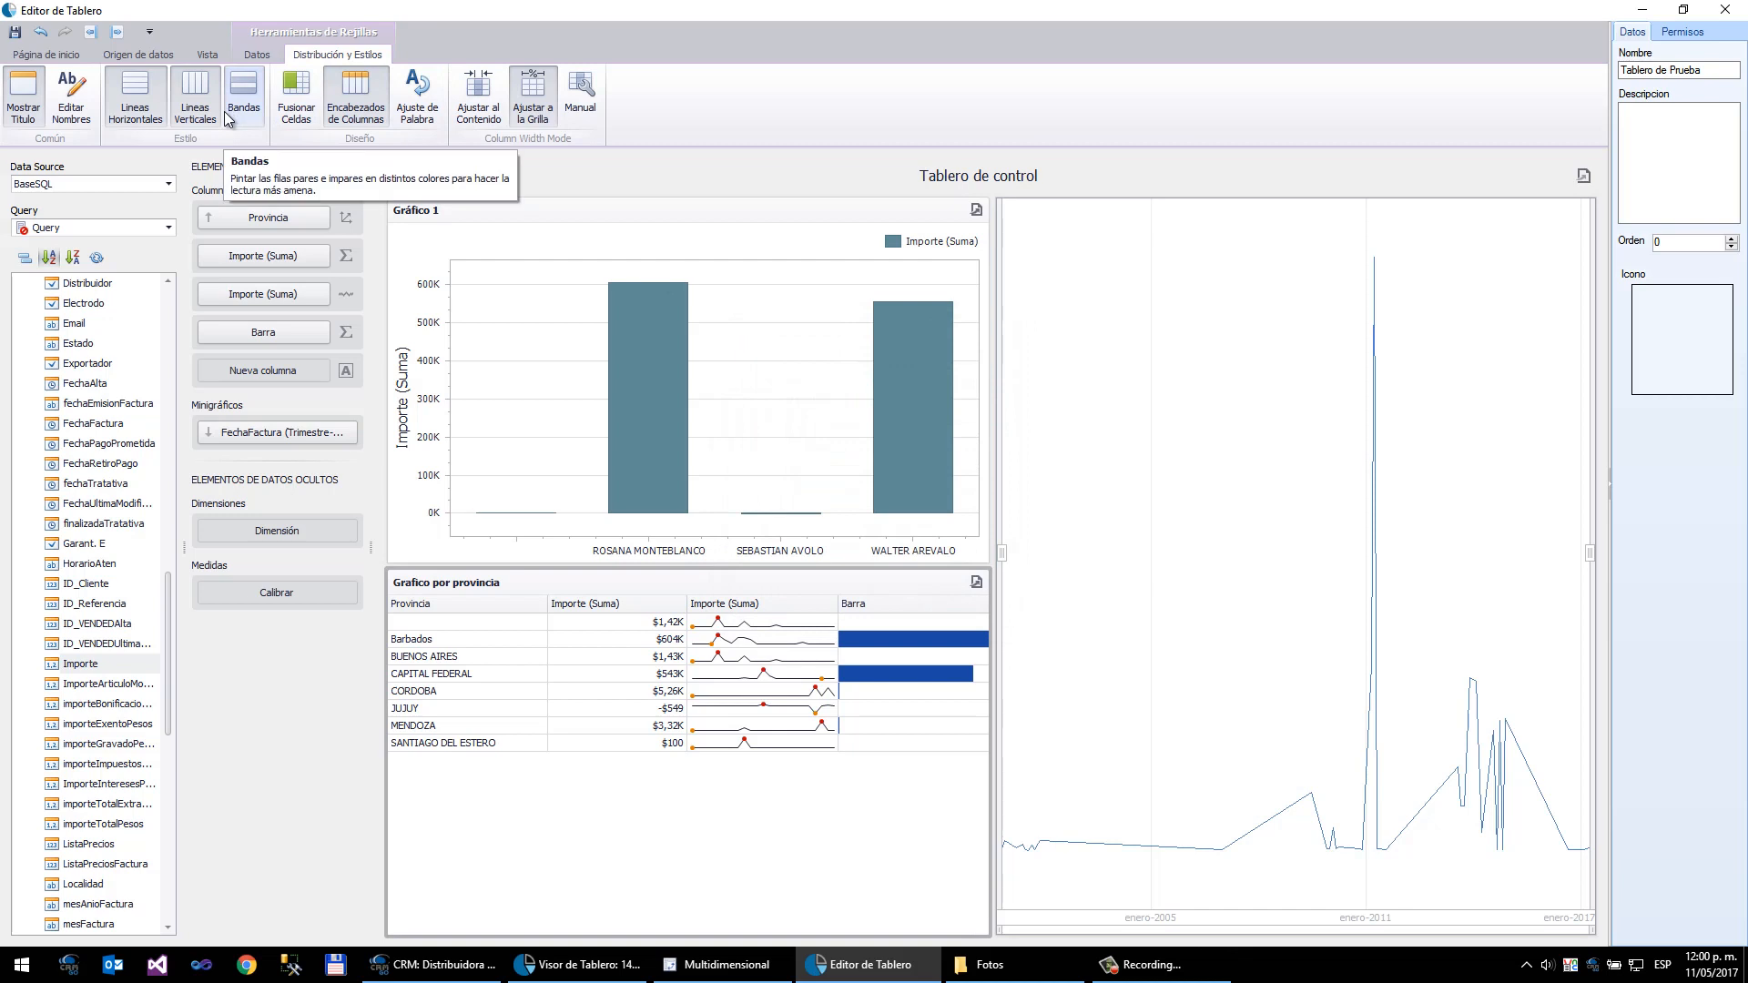
- Toggle the grid's horizontal lines off and back on
left_click(144, 89)
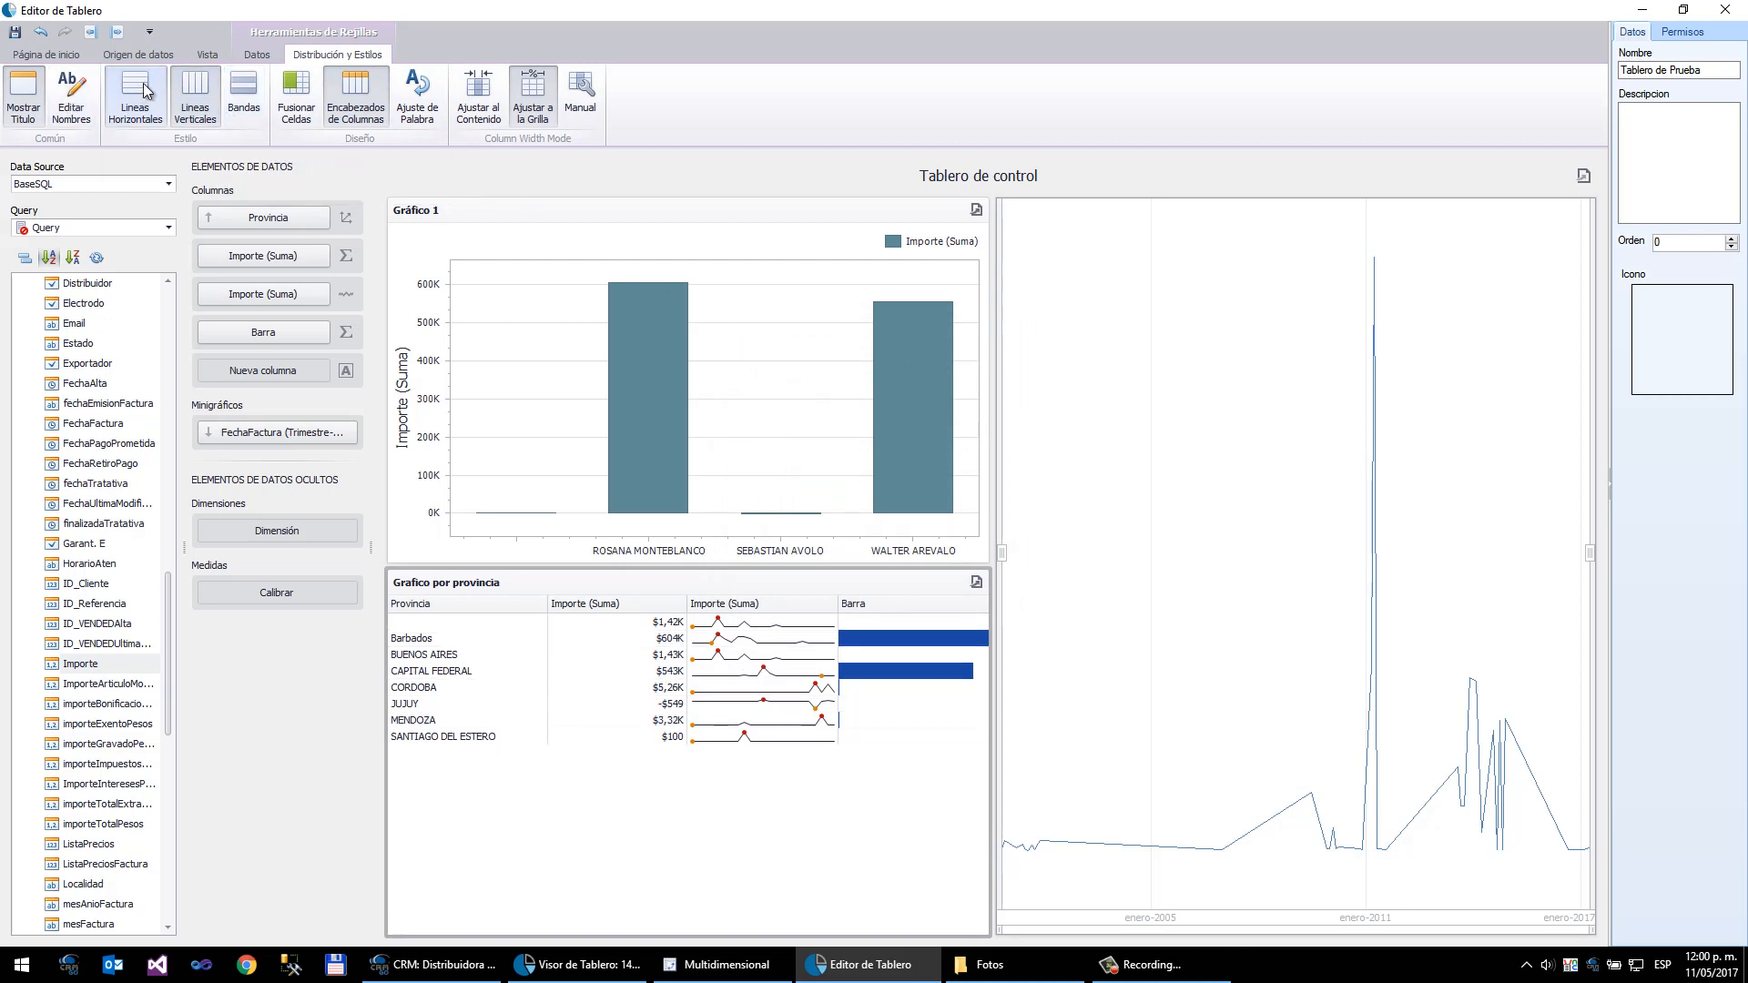
left_click(144, 89)
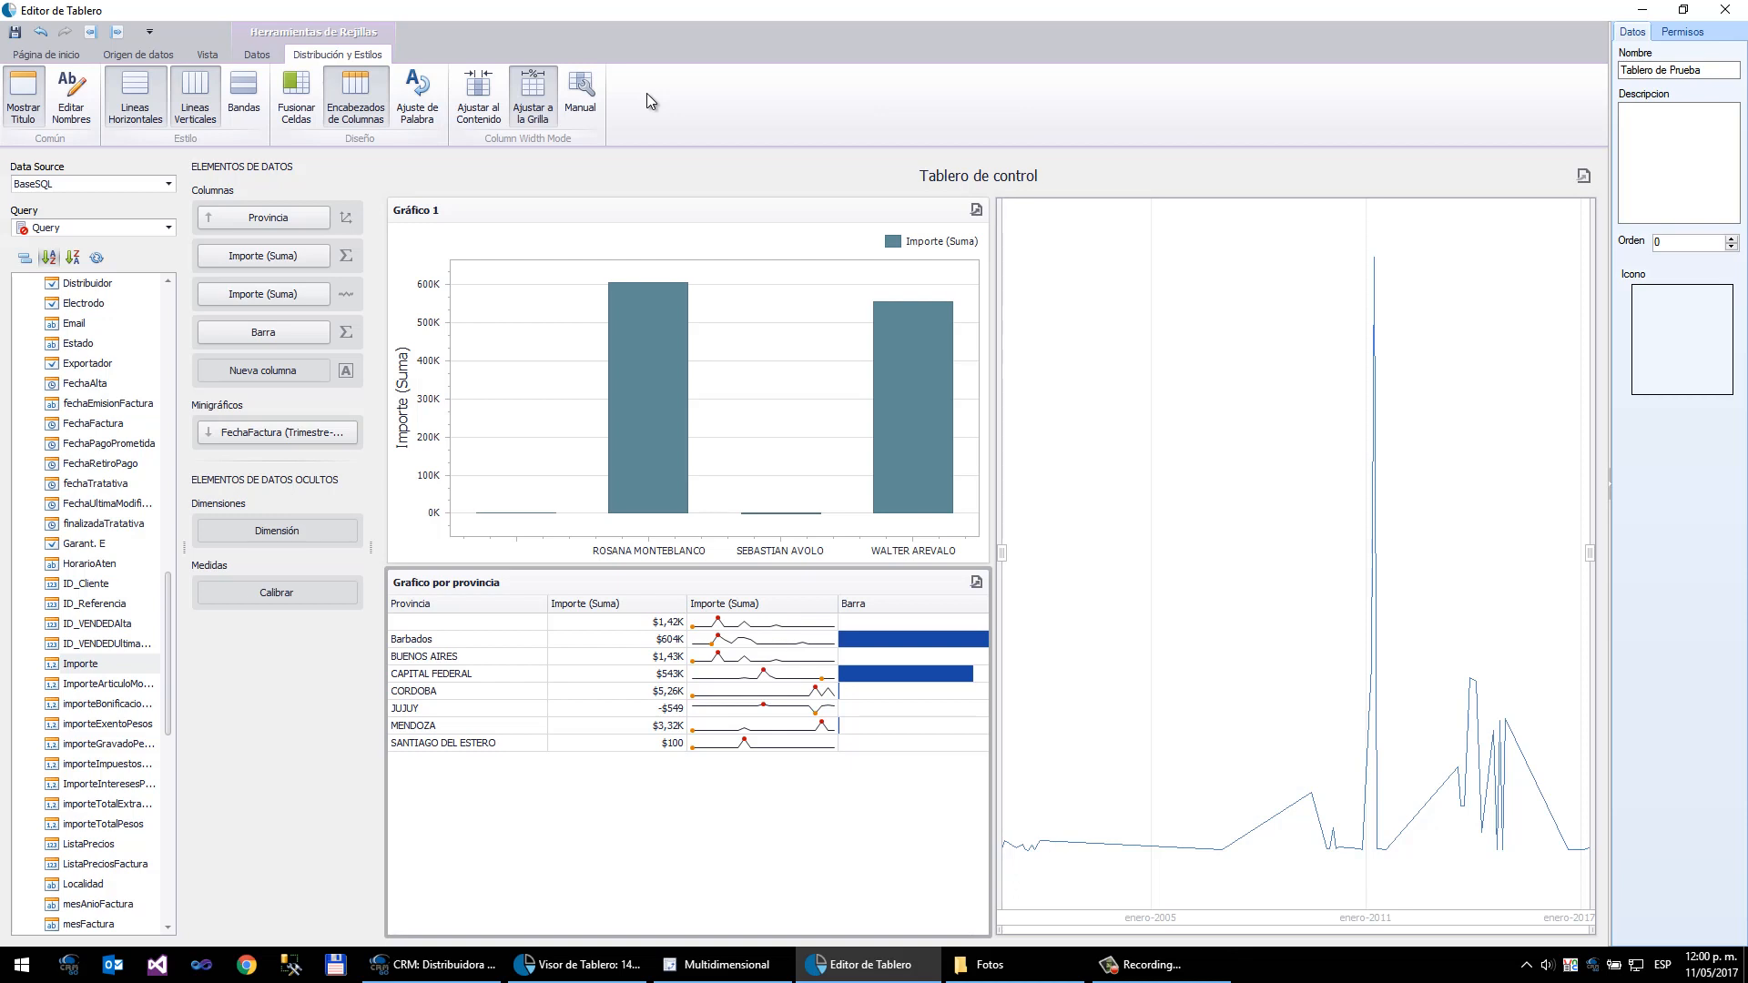
- Insert a new chart item and add Importe as its value
left_click(49, 55)
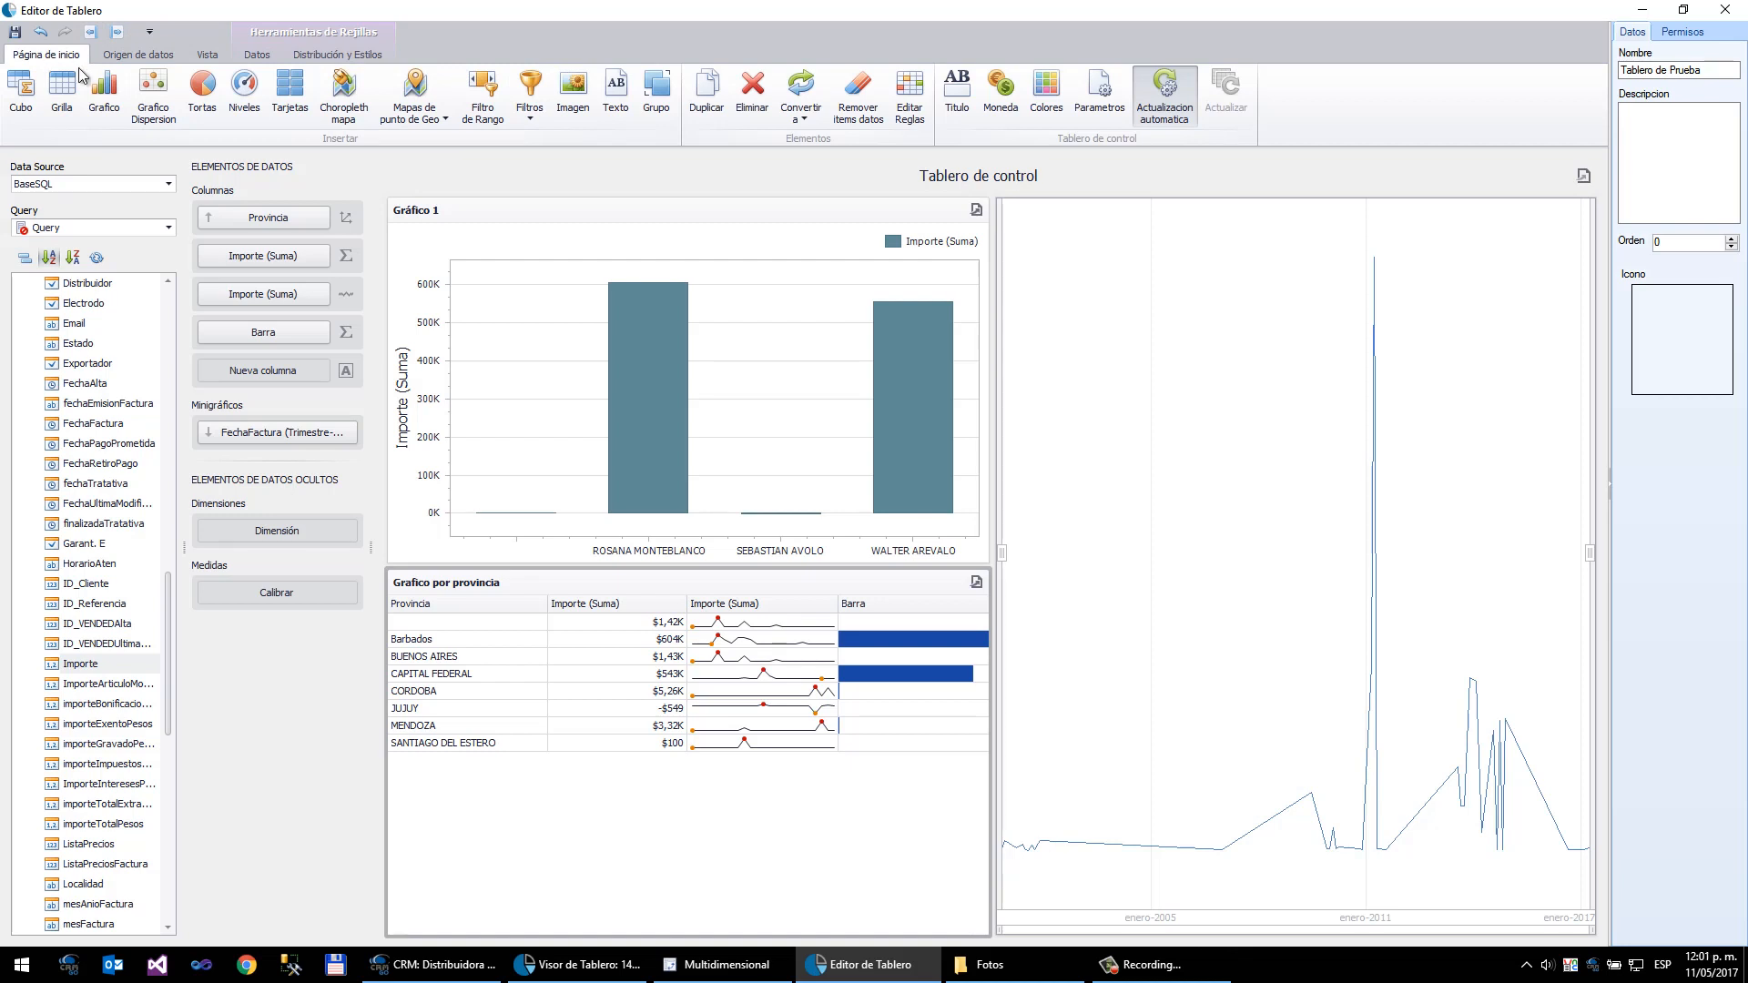
left_click(105, 92)
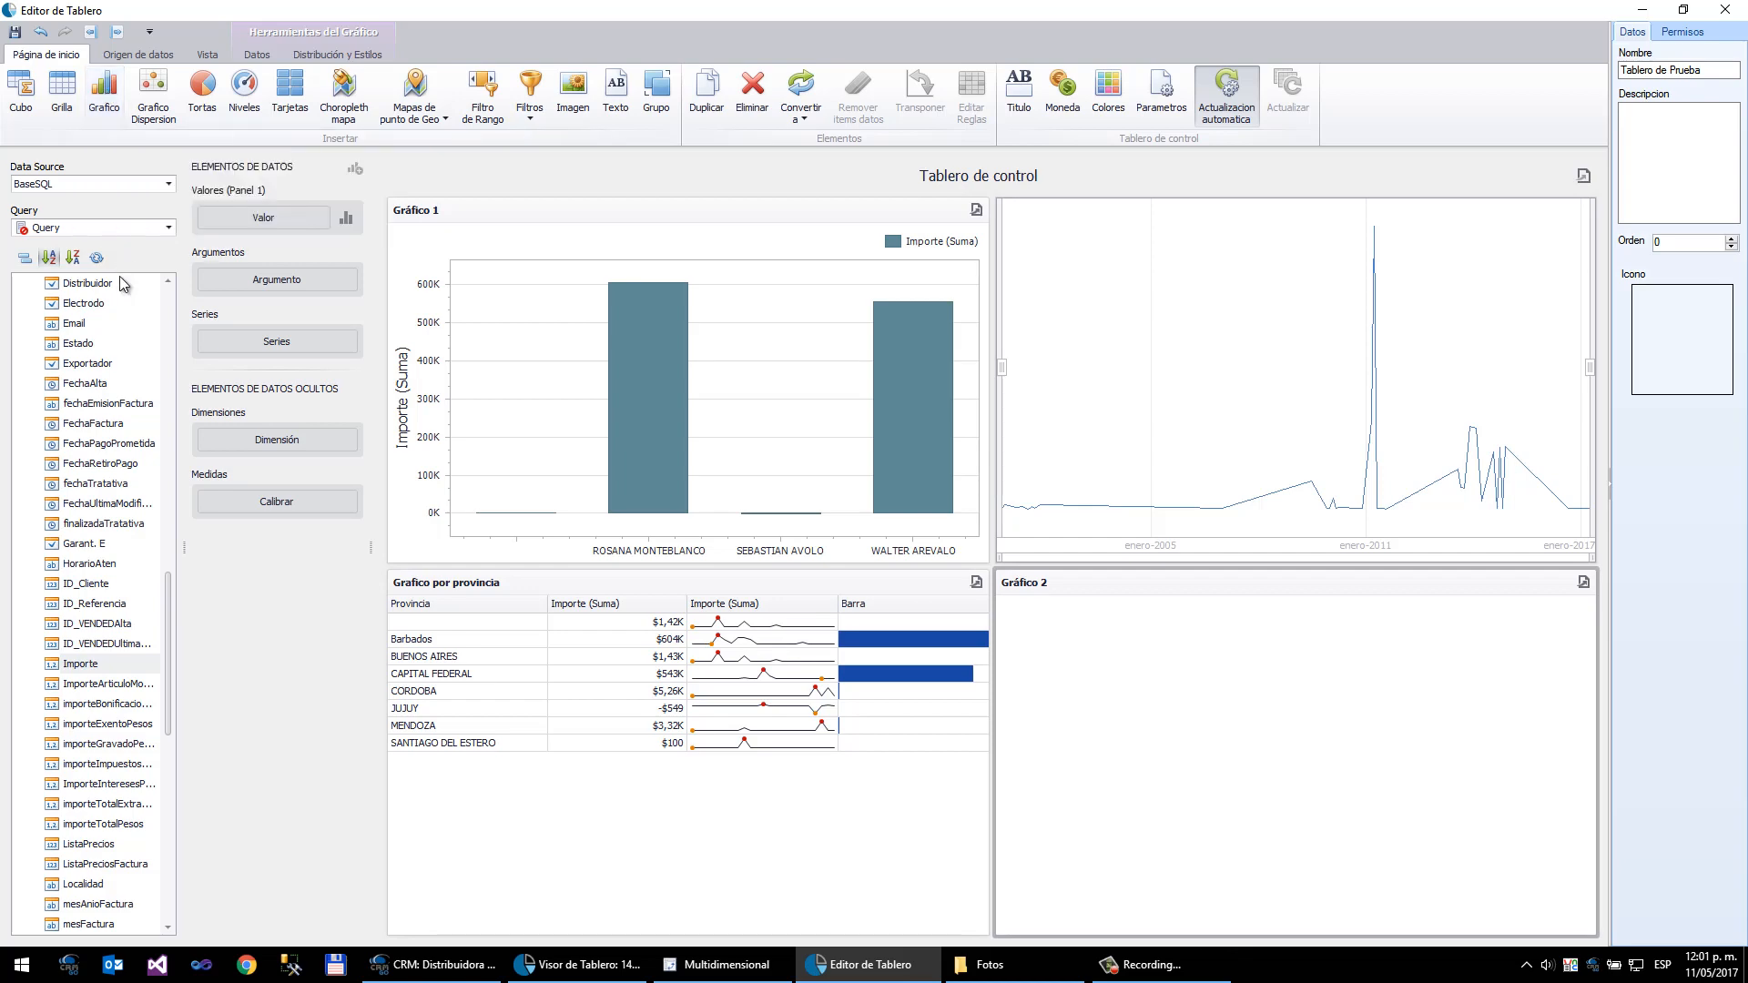
left_click_drag(92, 669, 271, 225)
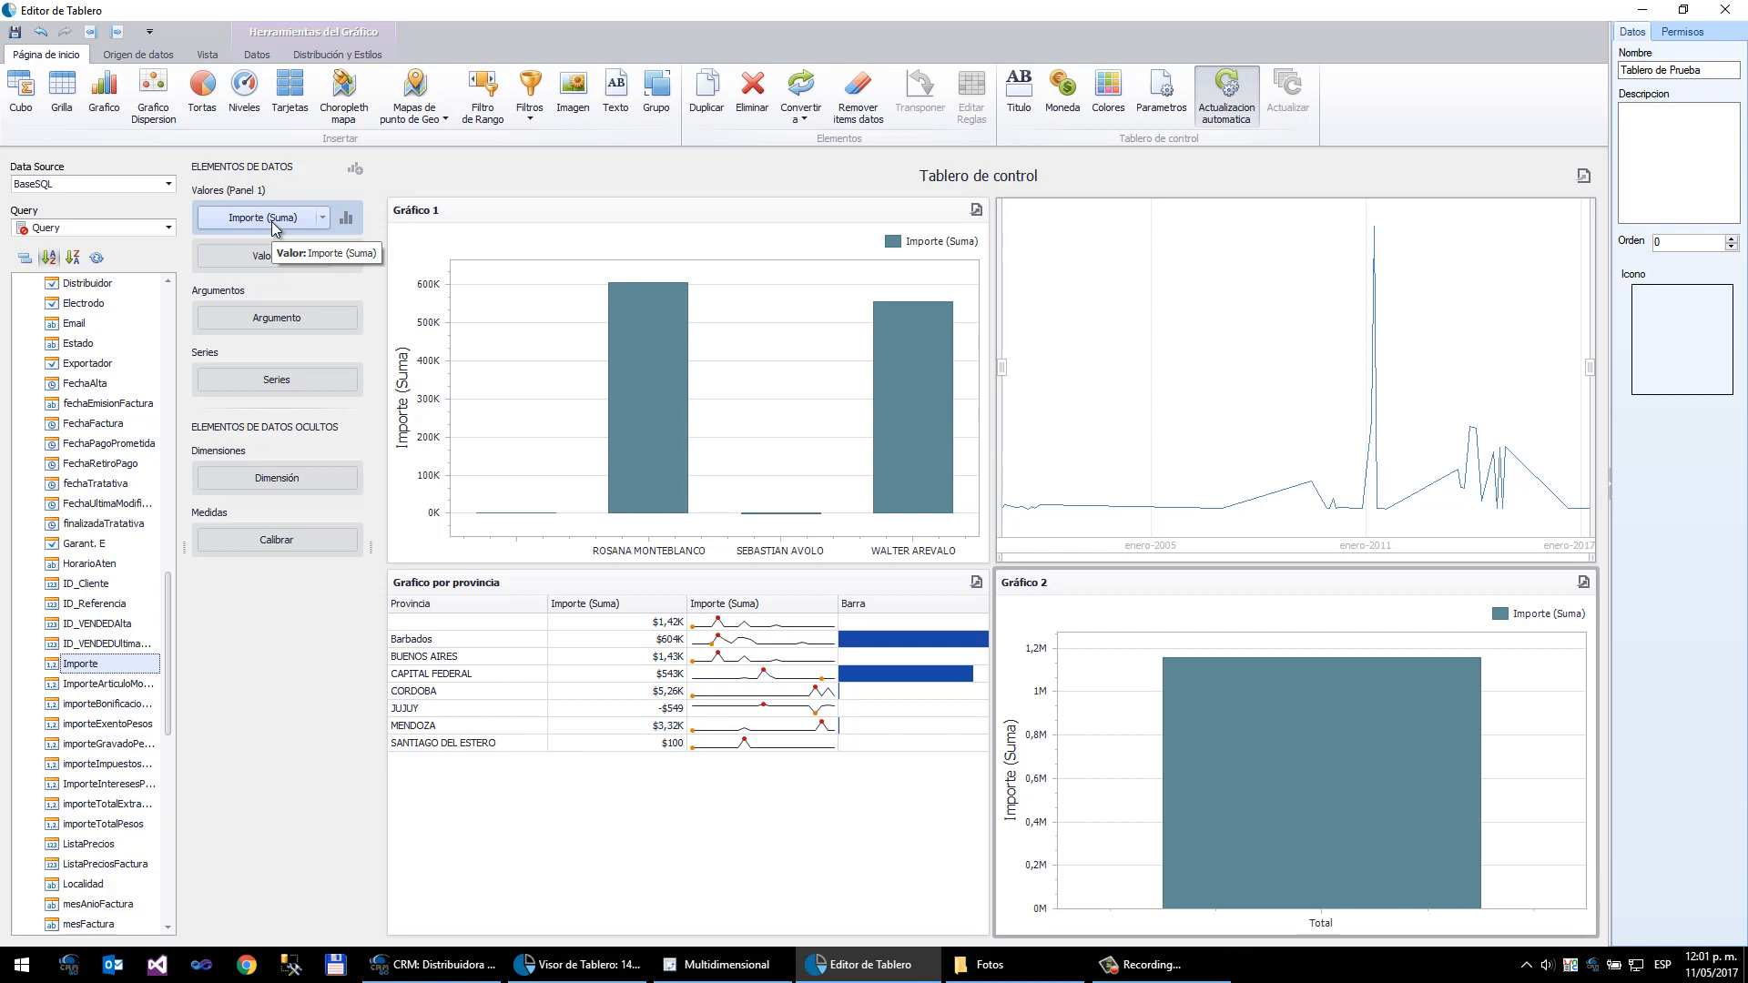
- Change the new chart's series type to stacked bars
left_click(346, 218)
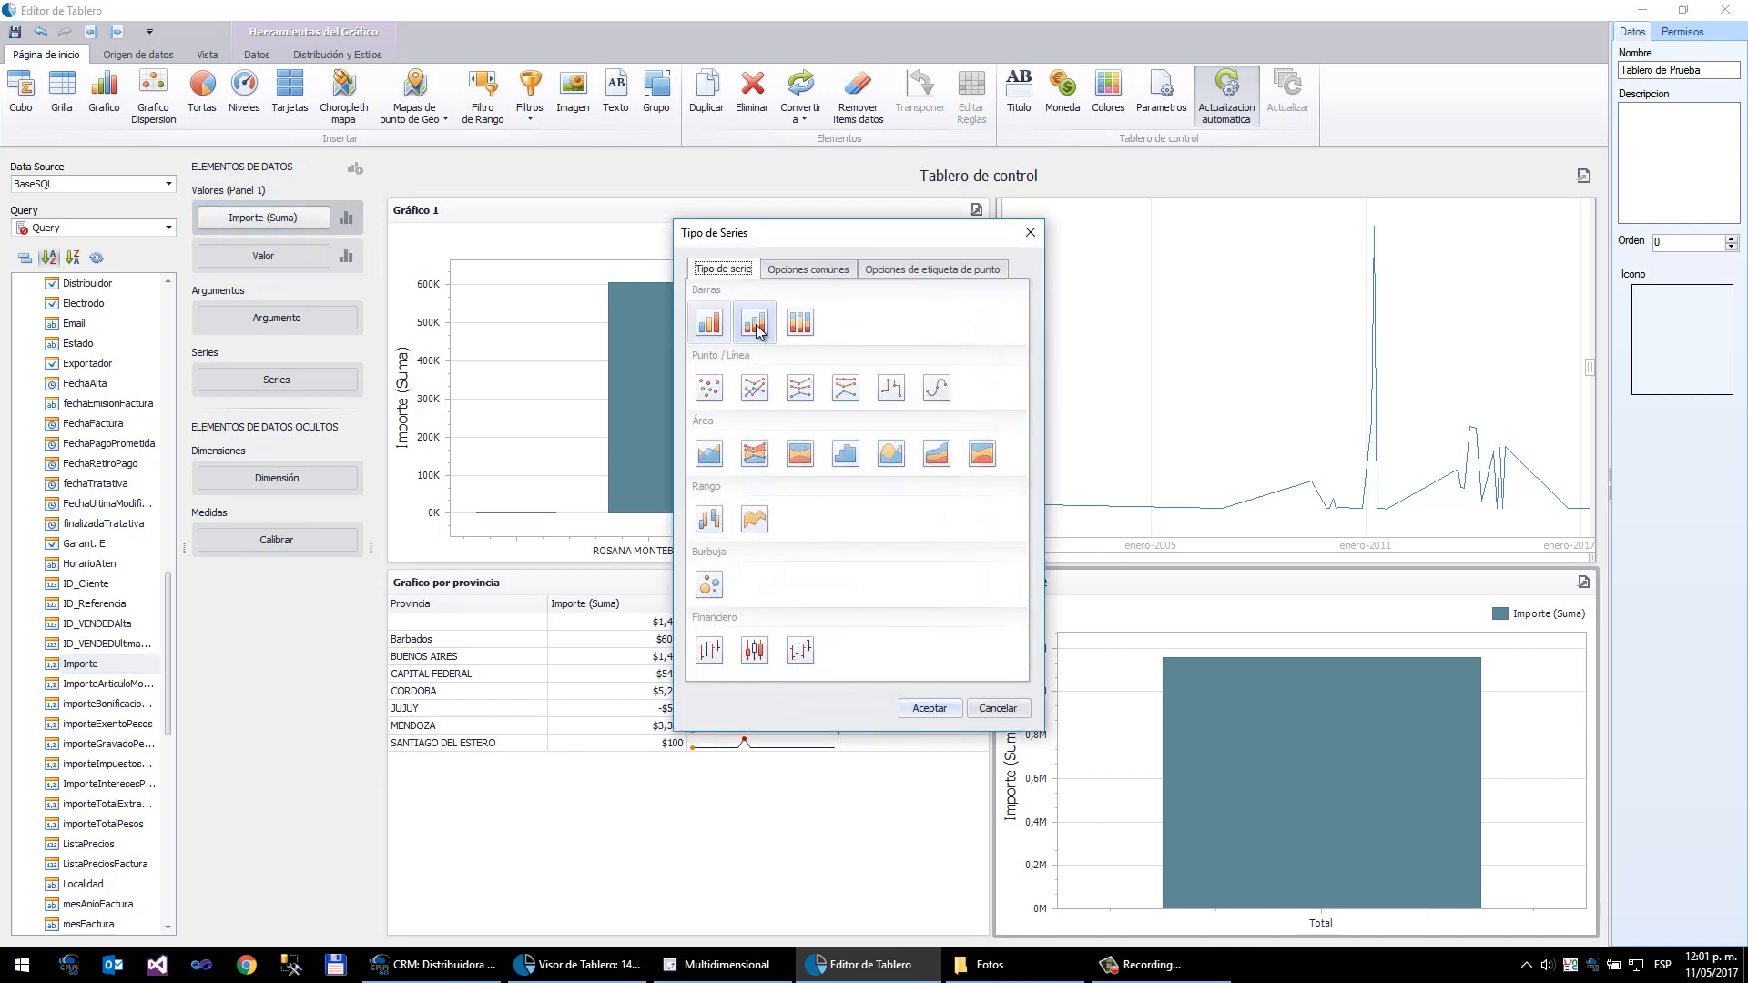
left_click(756, 325)
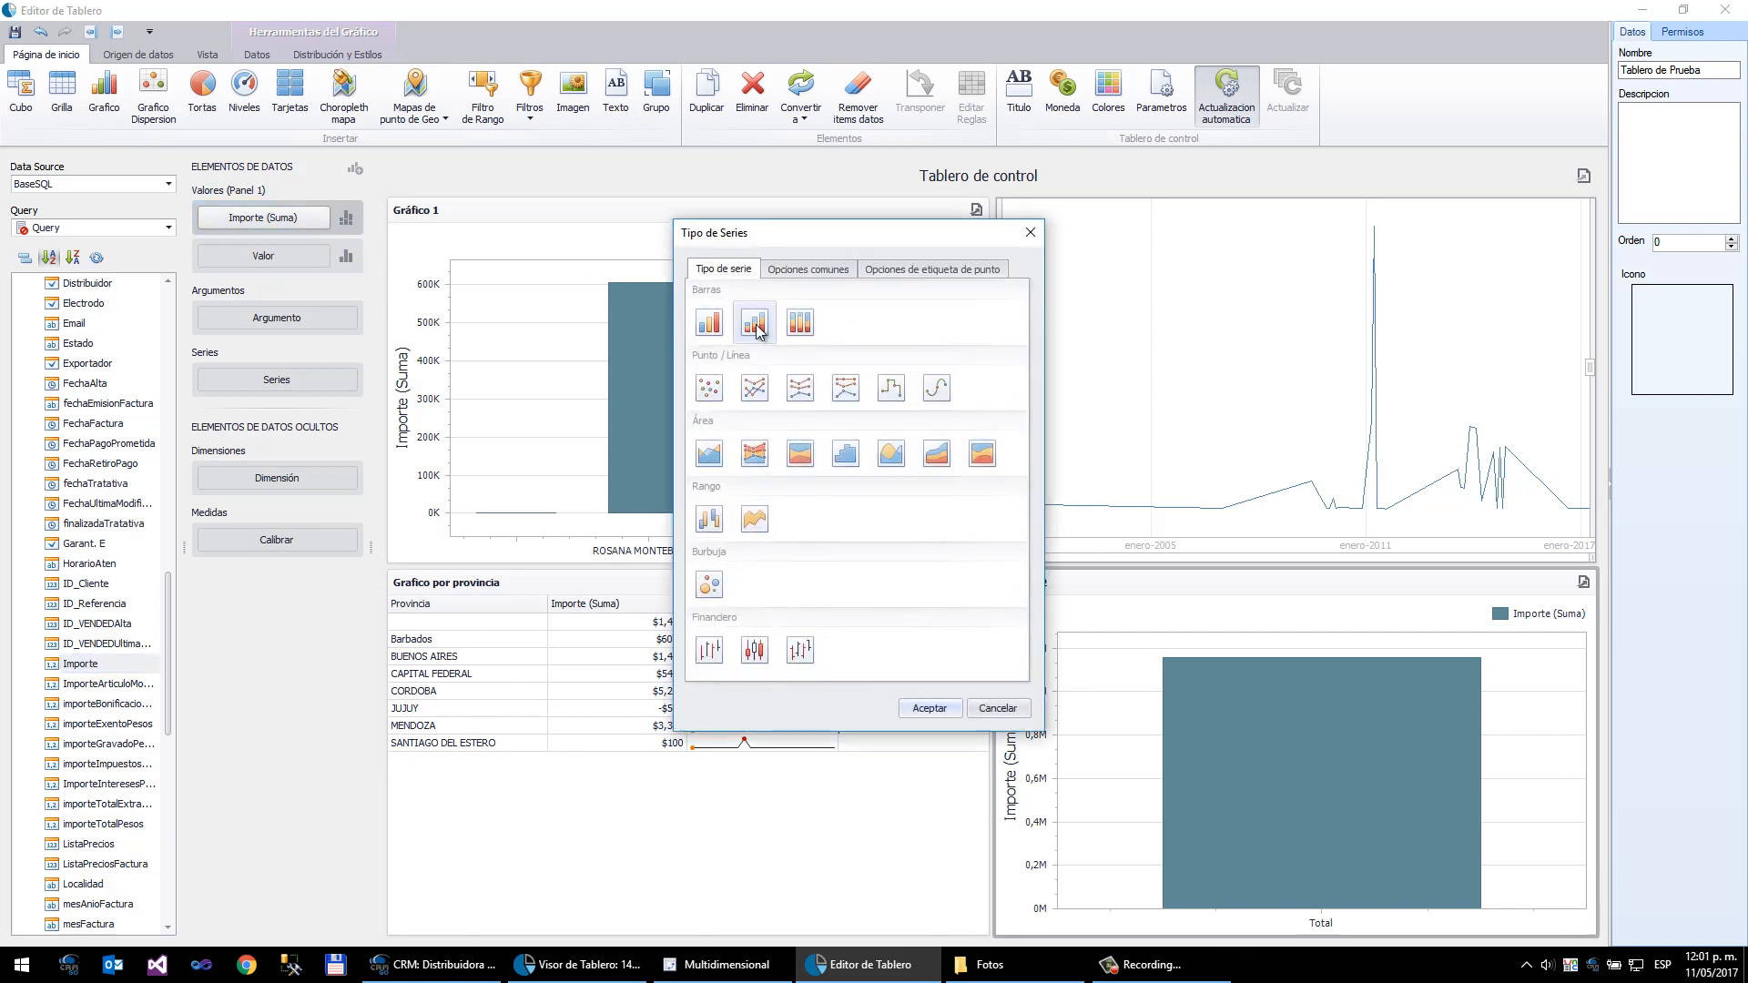
left_click(925, 709)
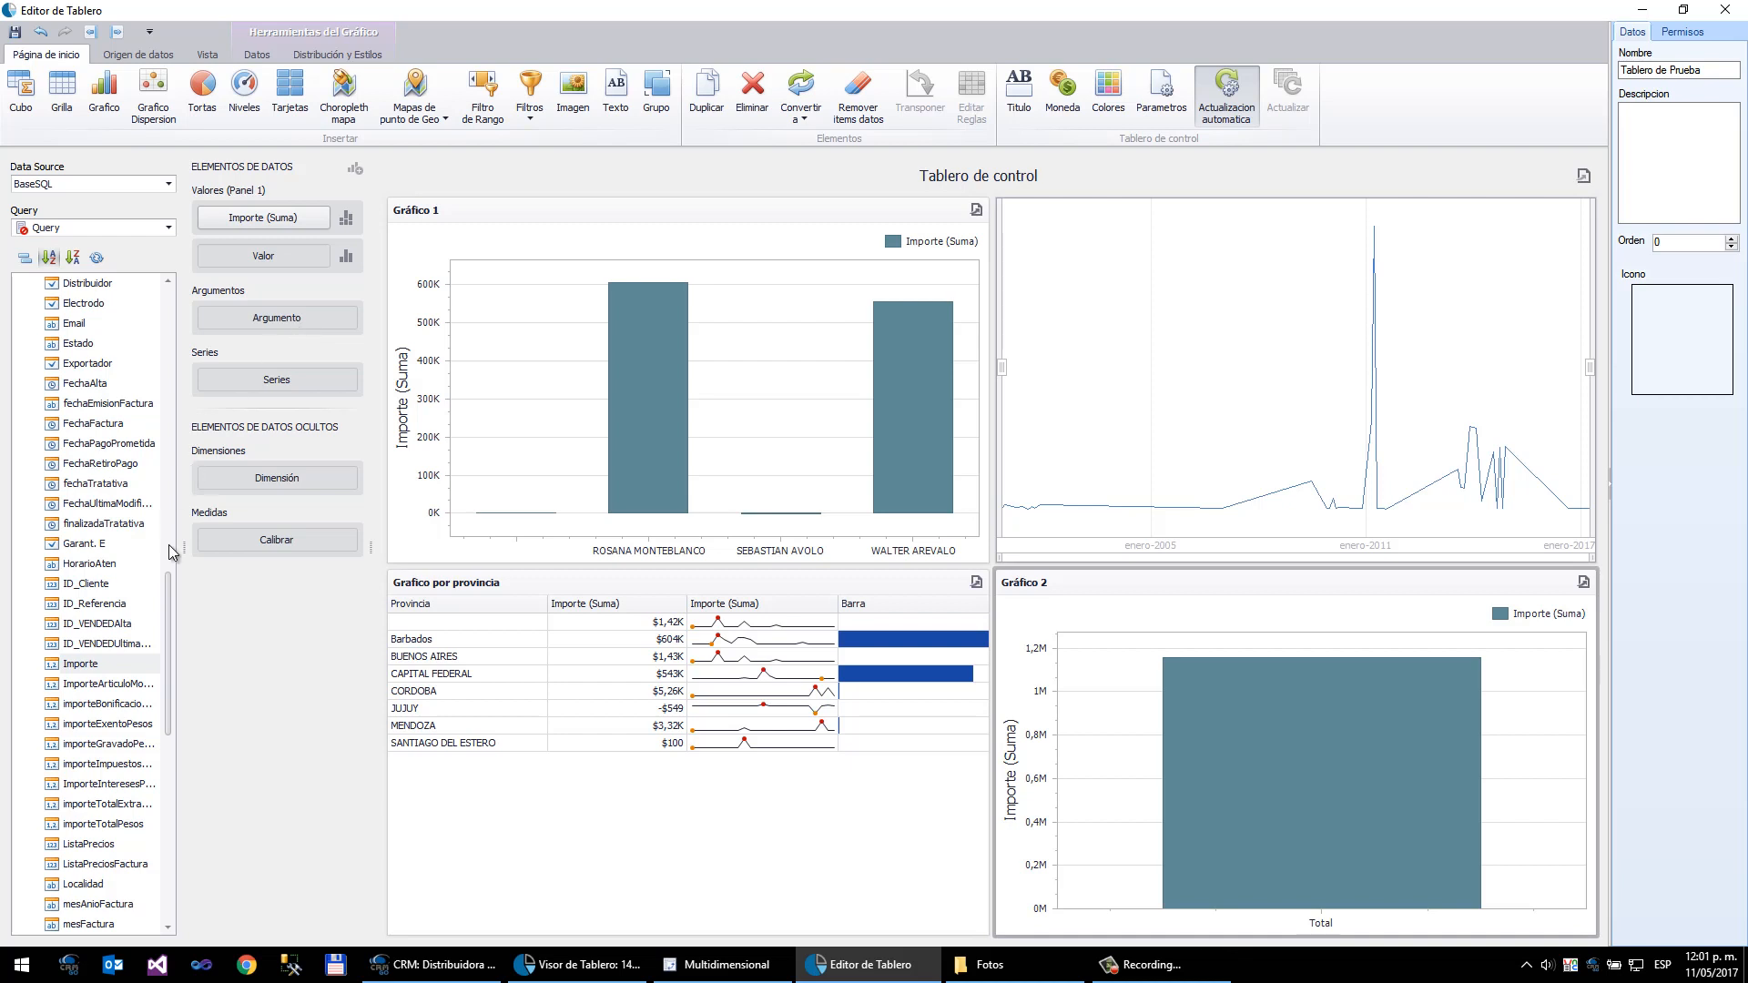
- Set nombreProvincia as the chart's argument and nombreCond_vta as its series
left_click_drag(170, 594, 166, 679)
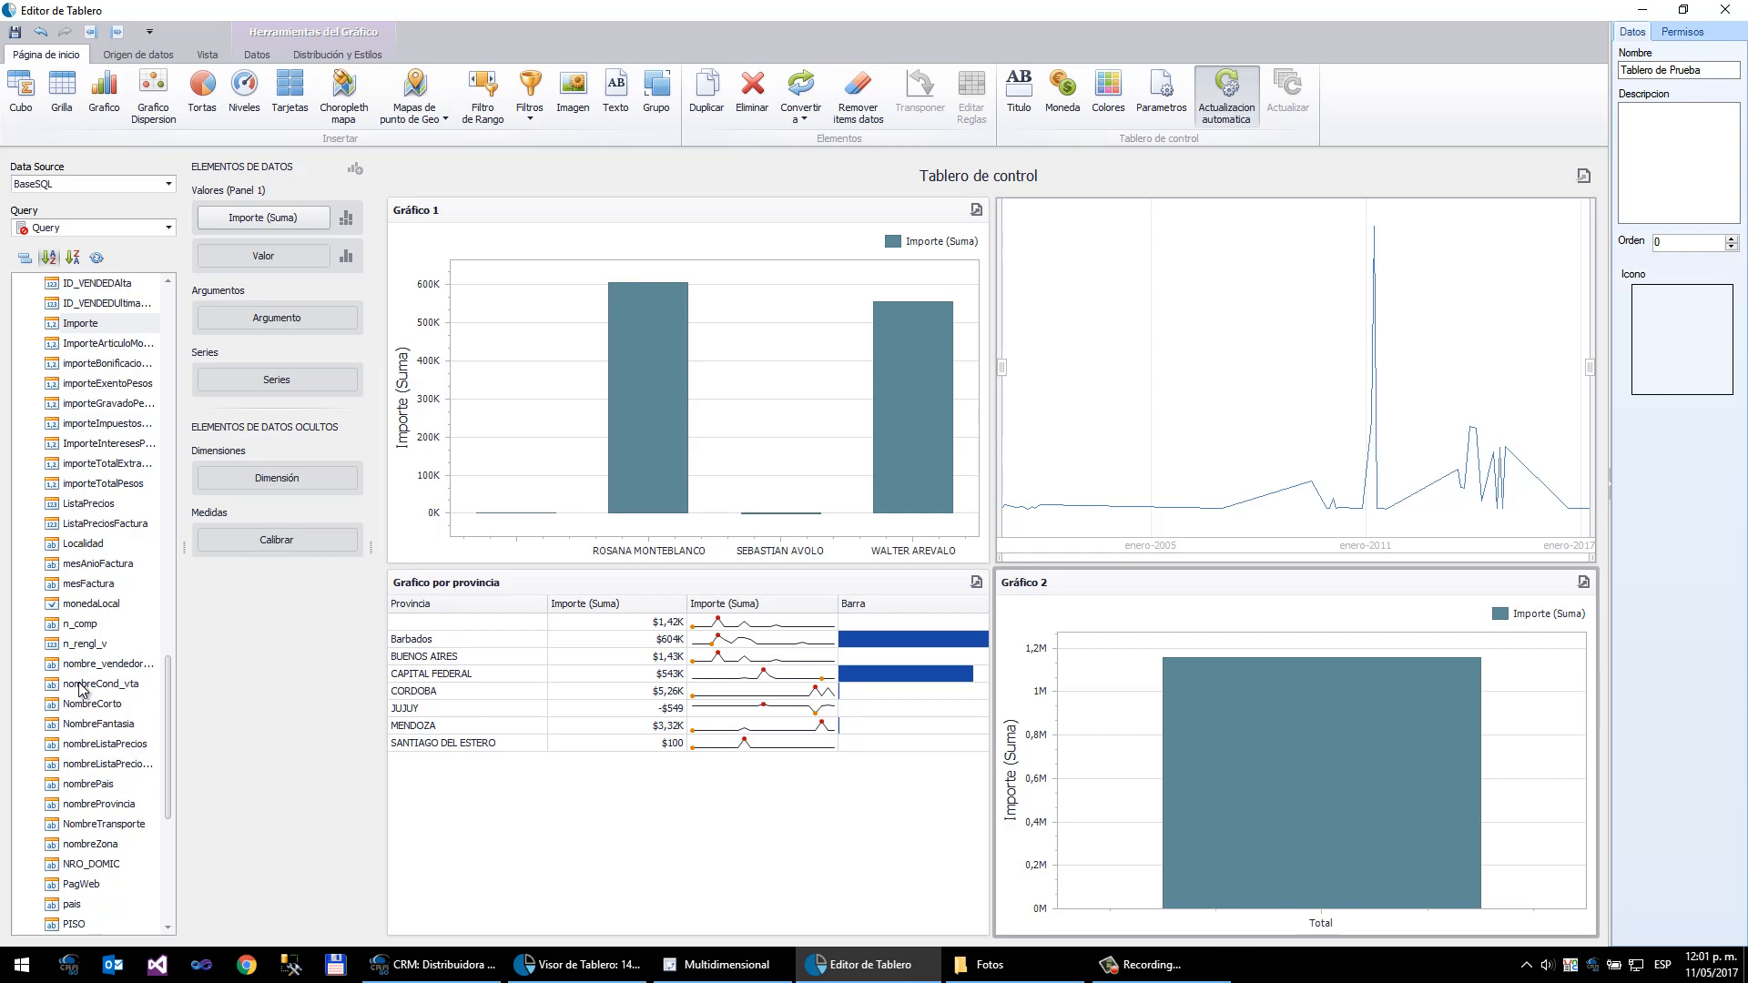
left_click(84, 806)
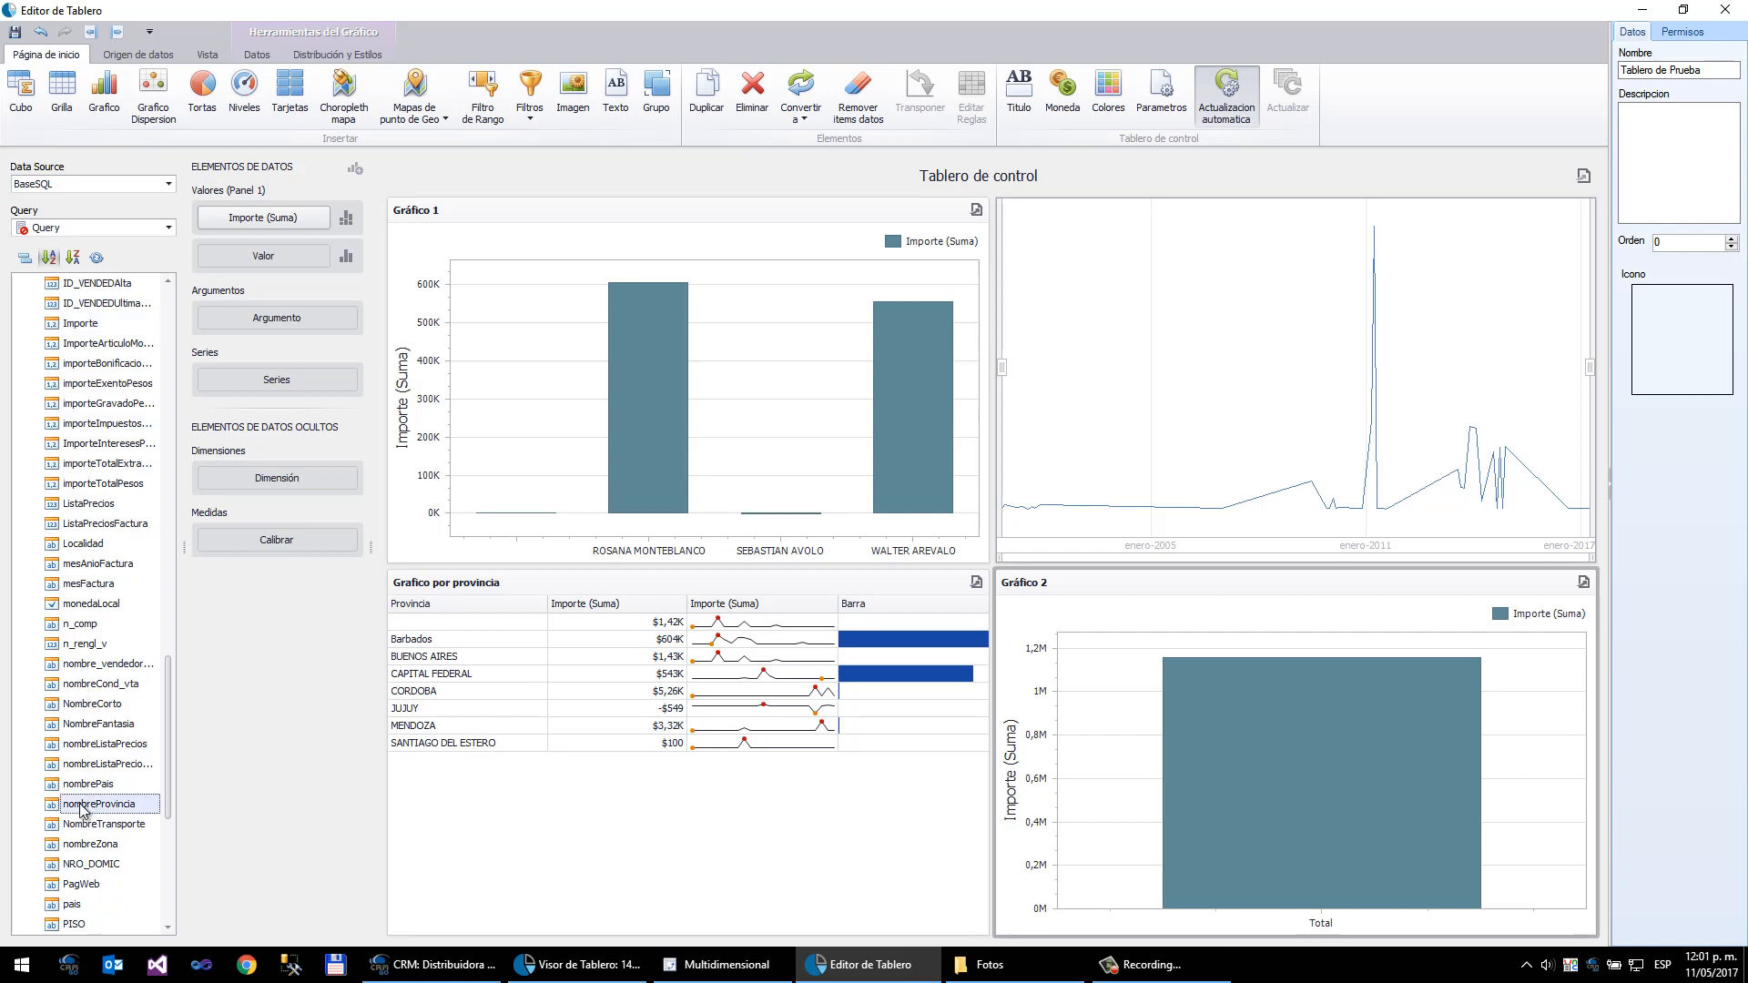
left_click_drag(82, 807, 277, 319)
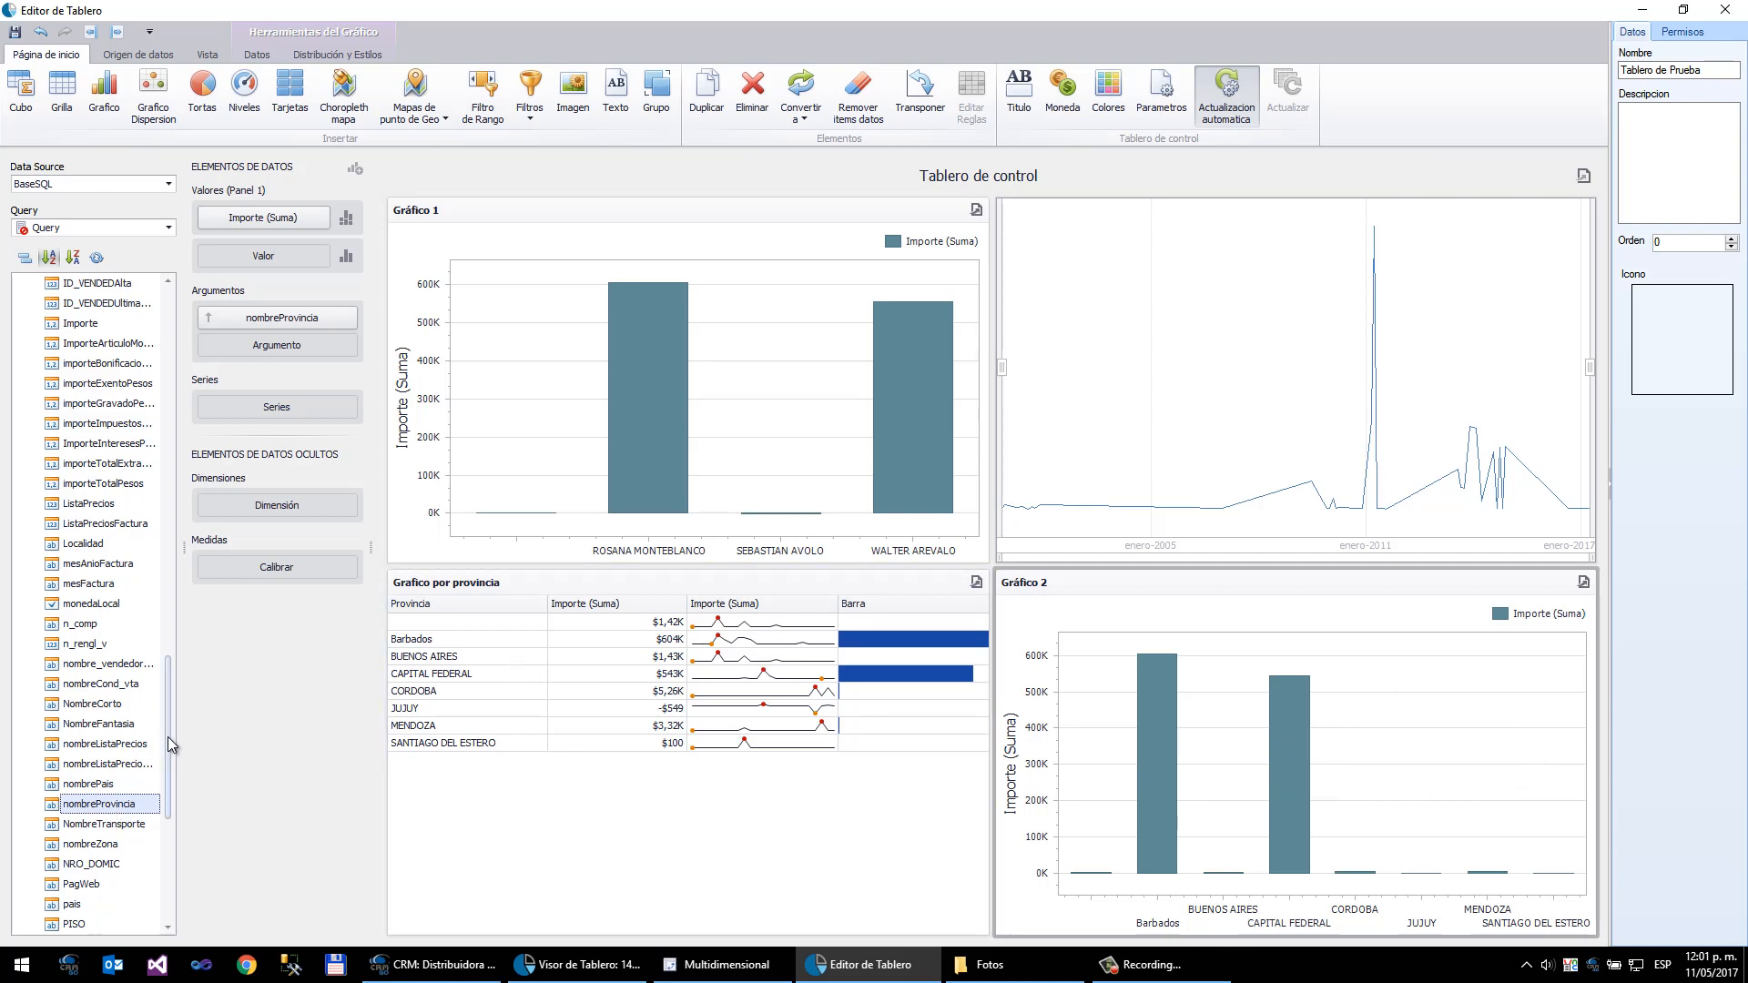
left_click_drag(168, 737, 252, 414)
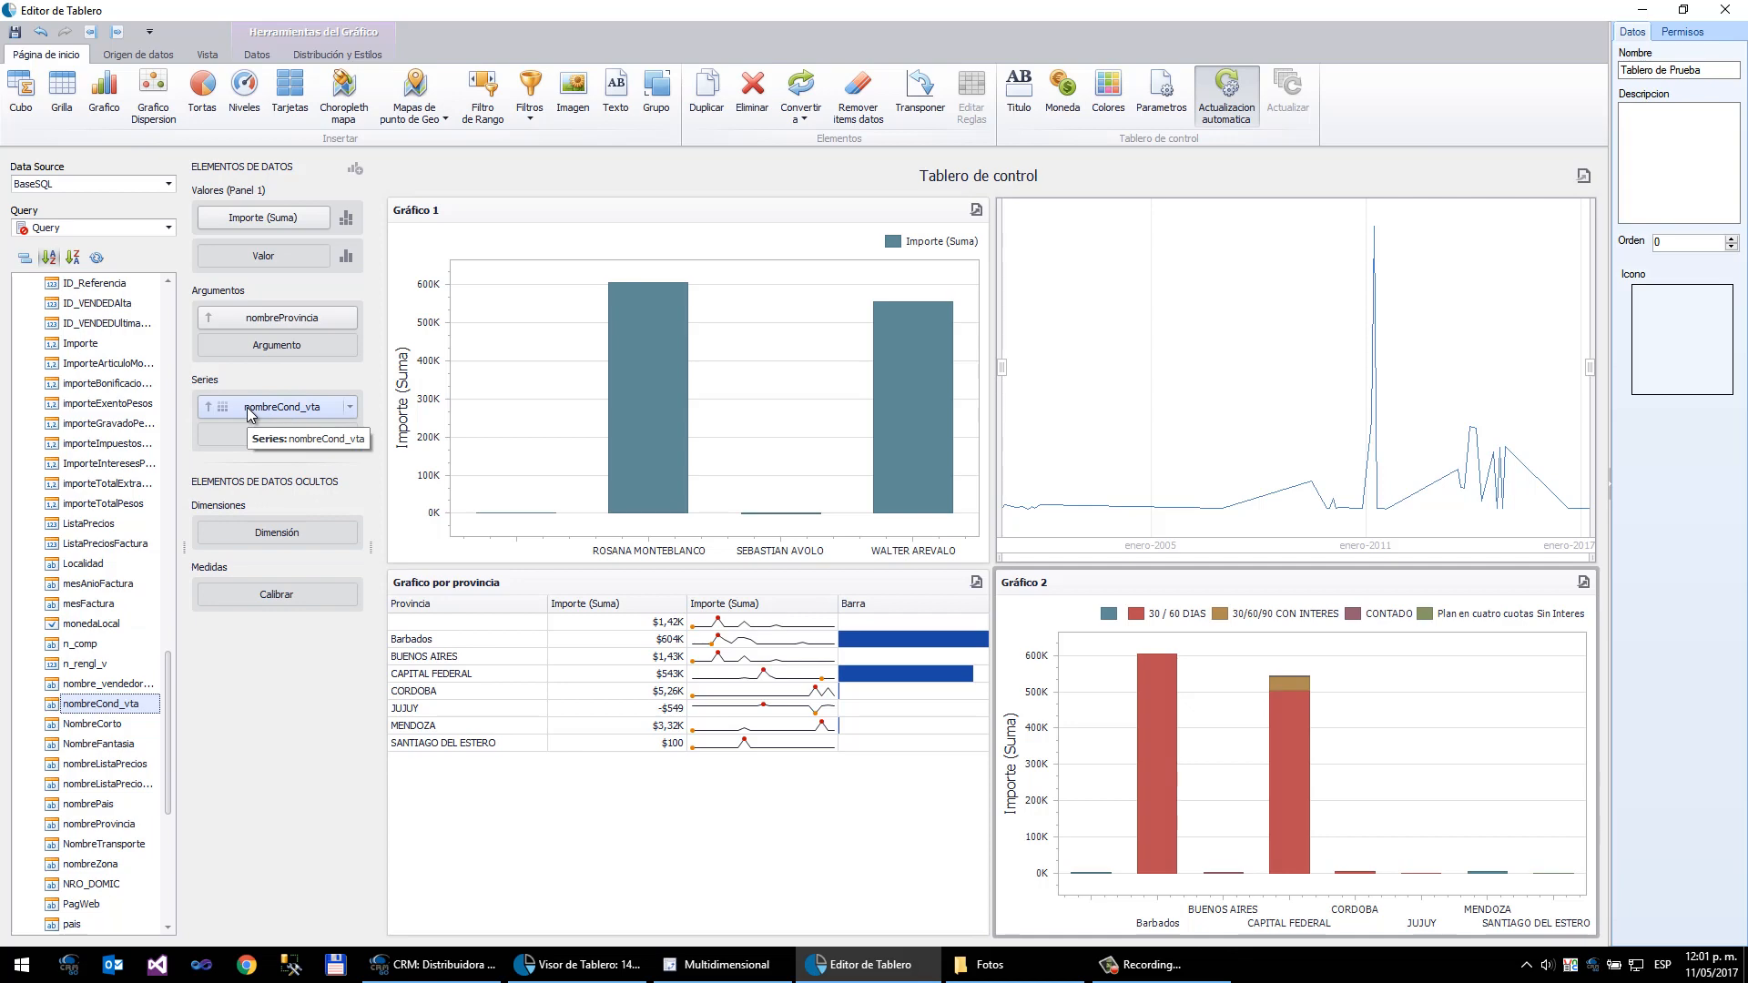
- Enable Top N values on the province argument in Superior mode by Importe (Suma), showing the rest as "Otros"
mouse_move(1304, 725)
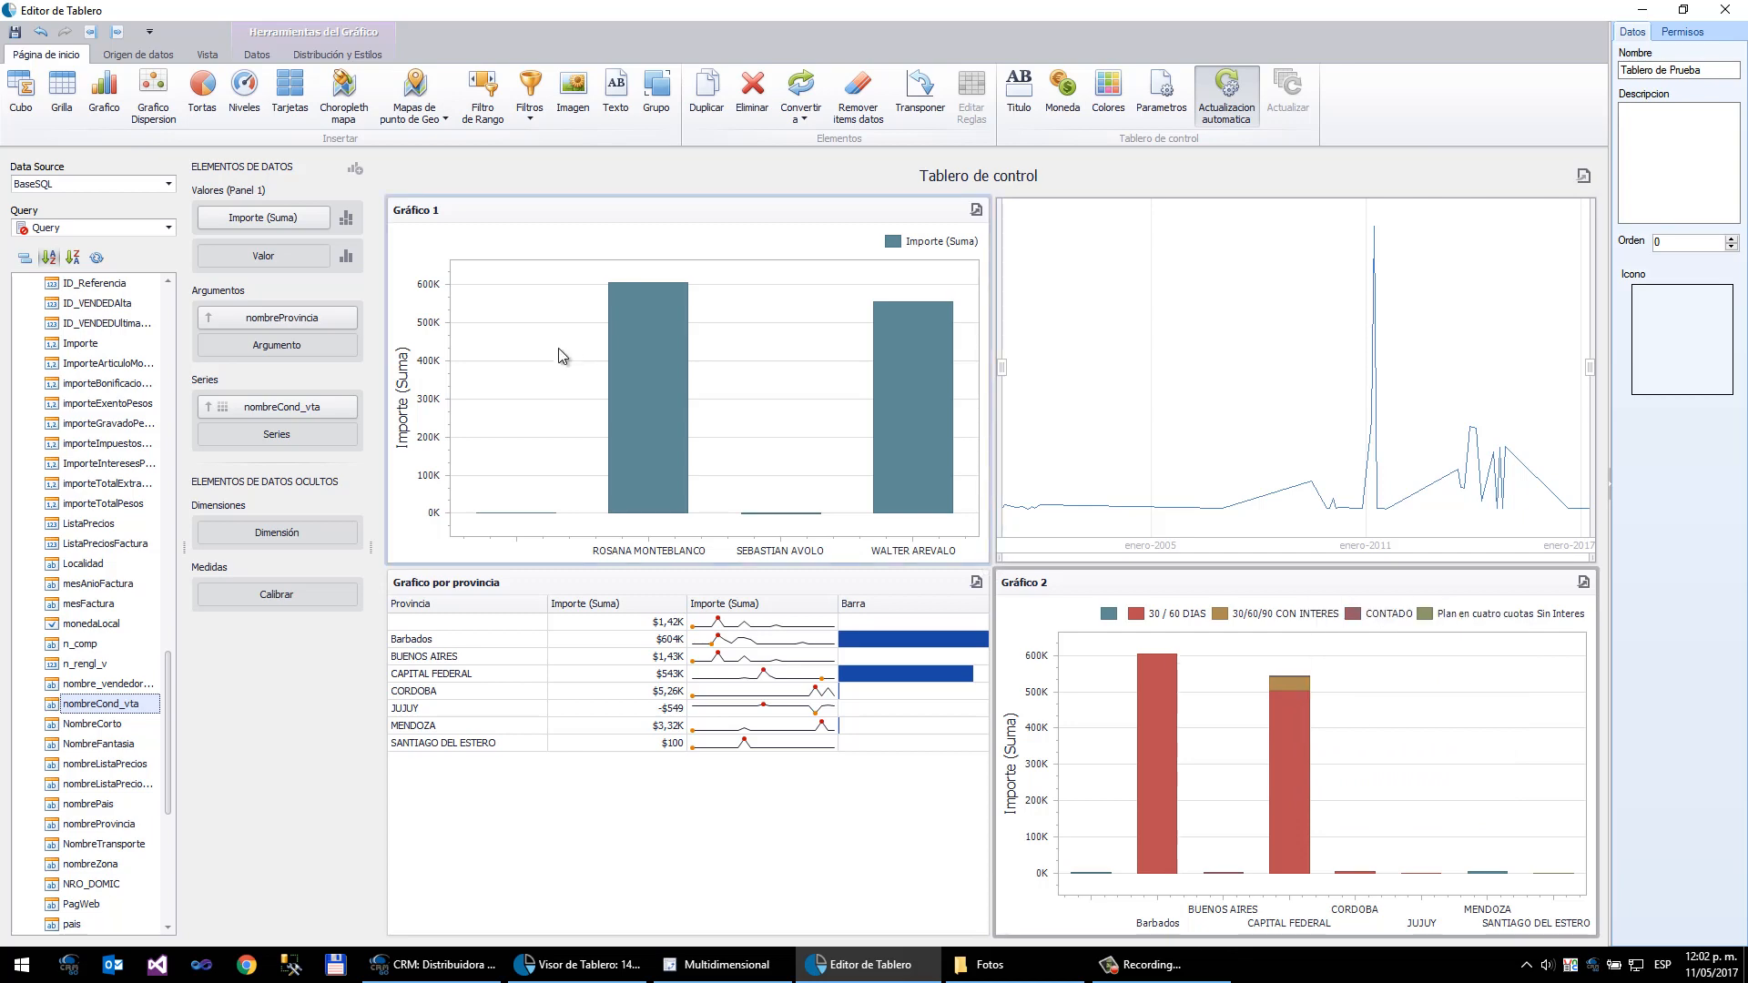
left_click(349, 319)
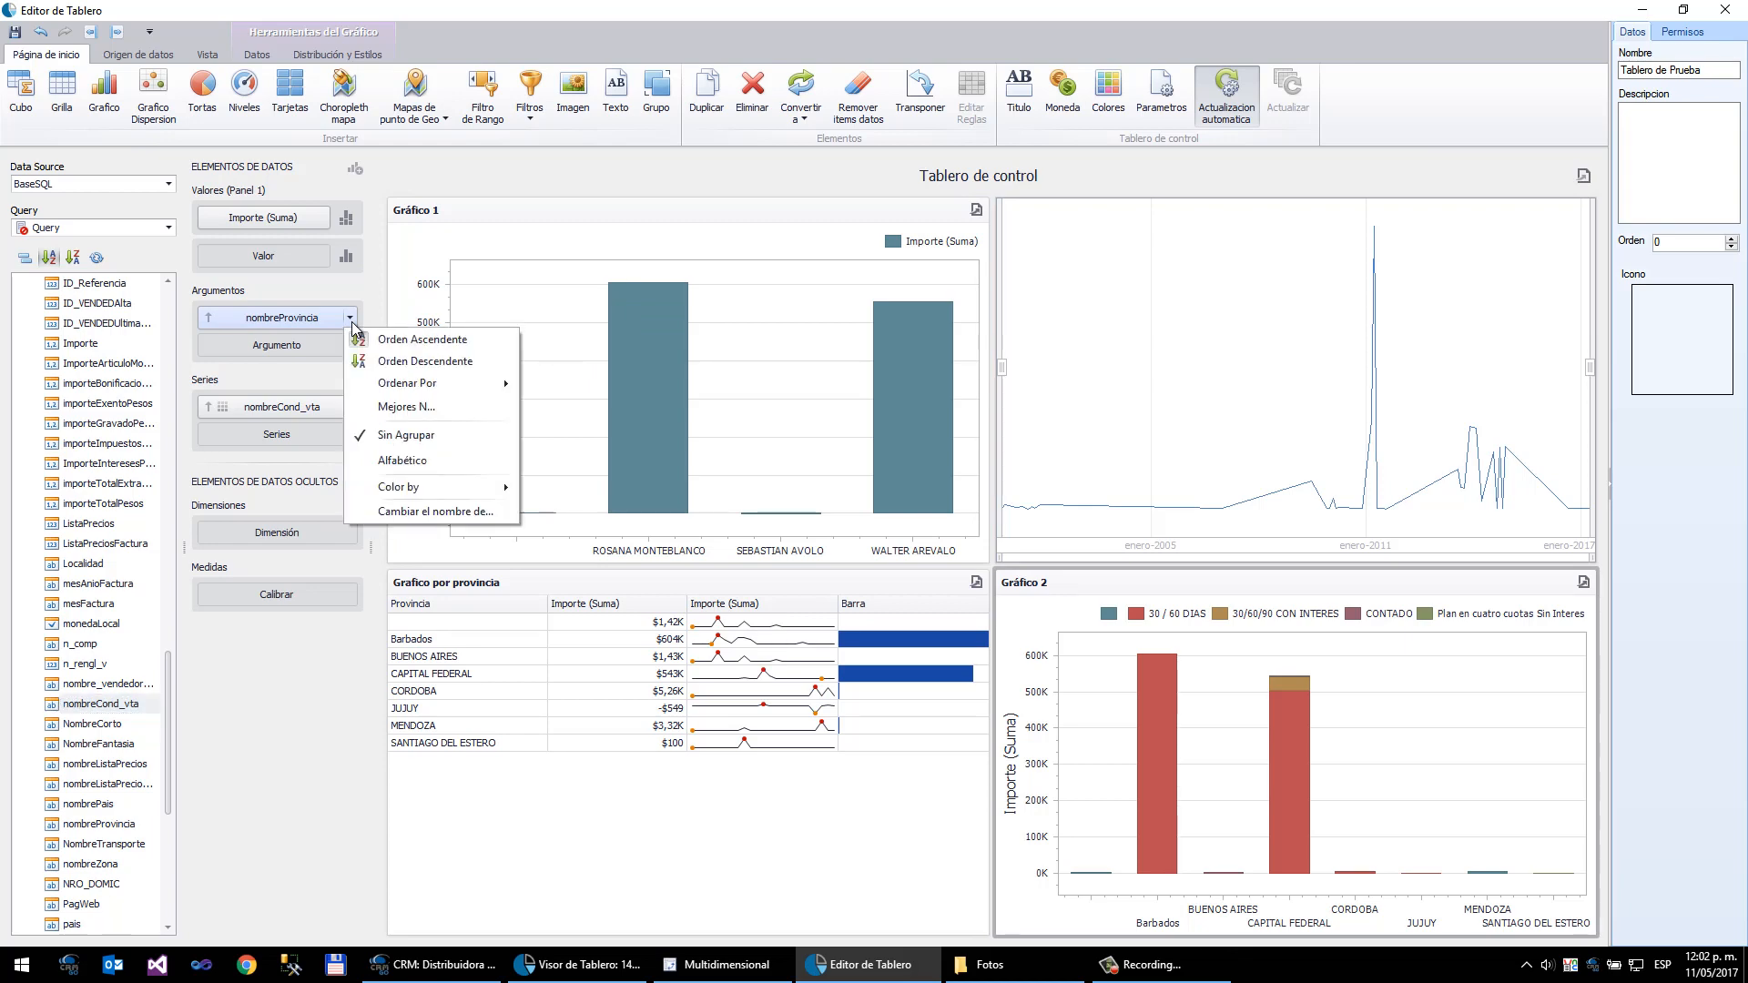
left_click(398, 417)
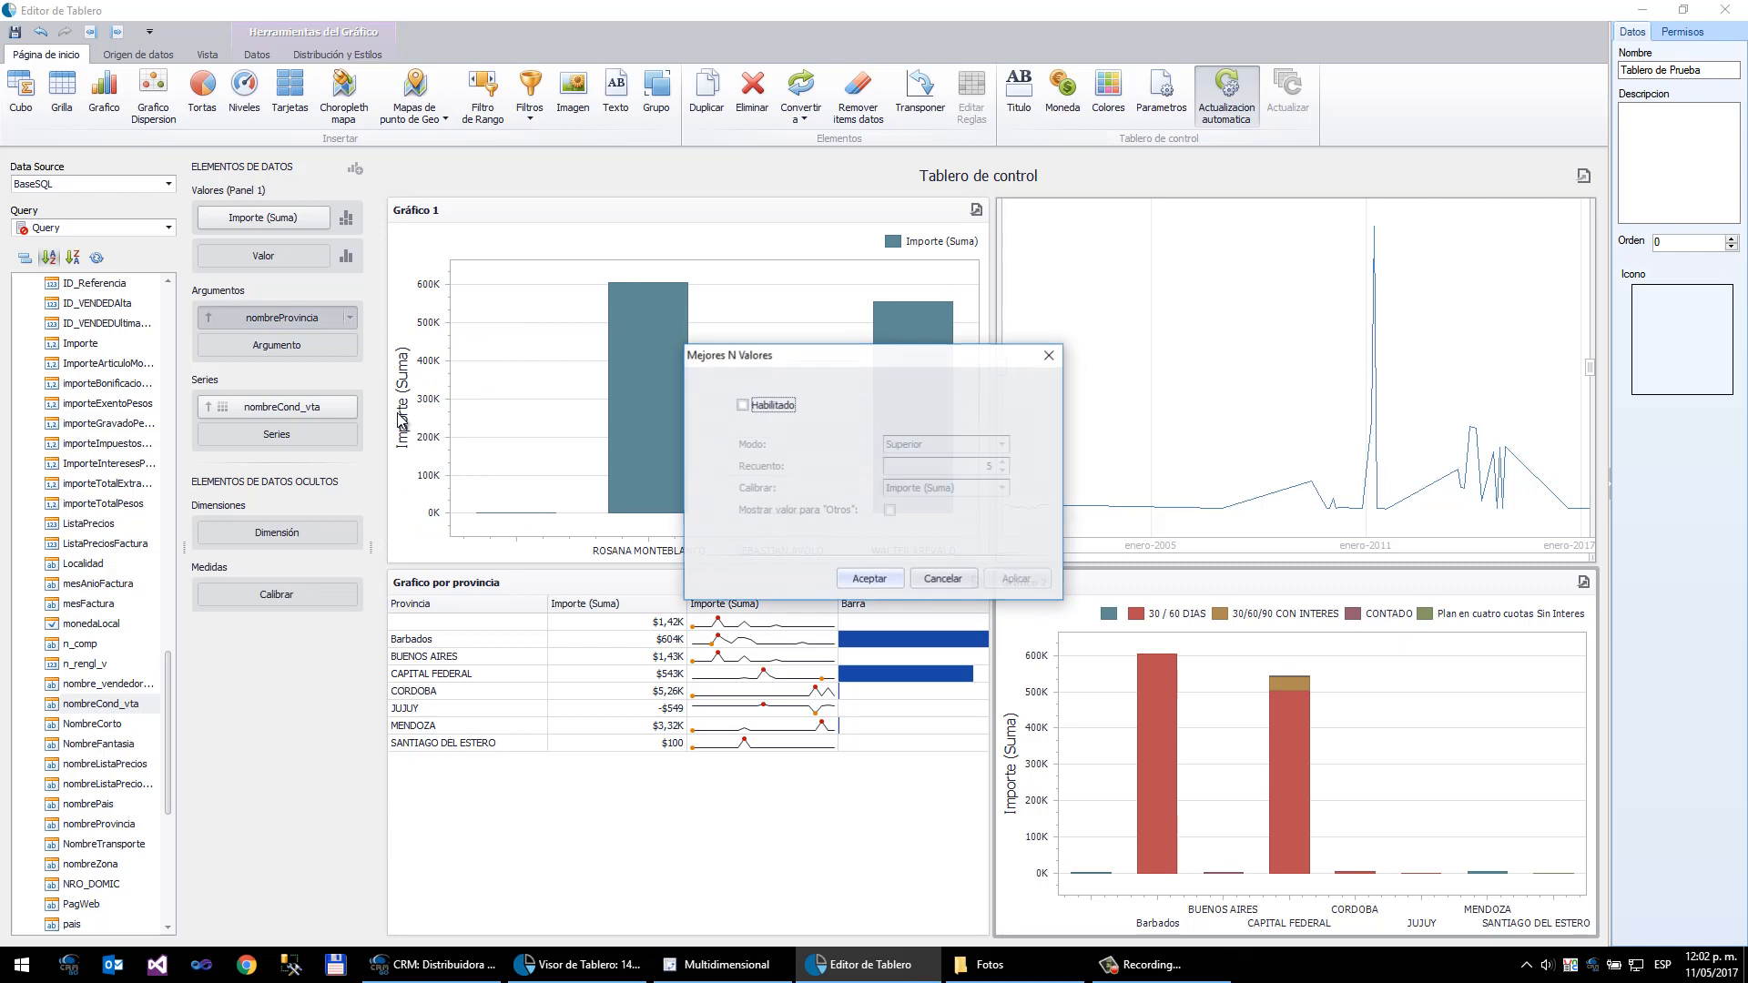
left_click(784, 410)
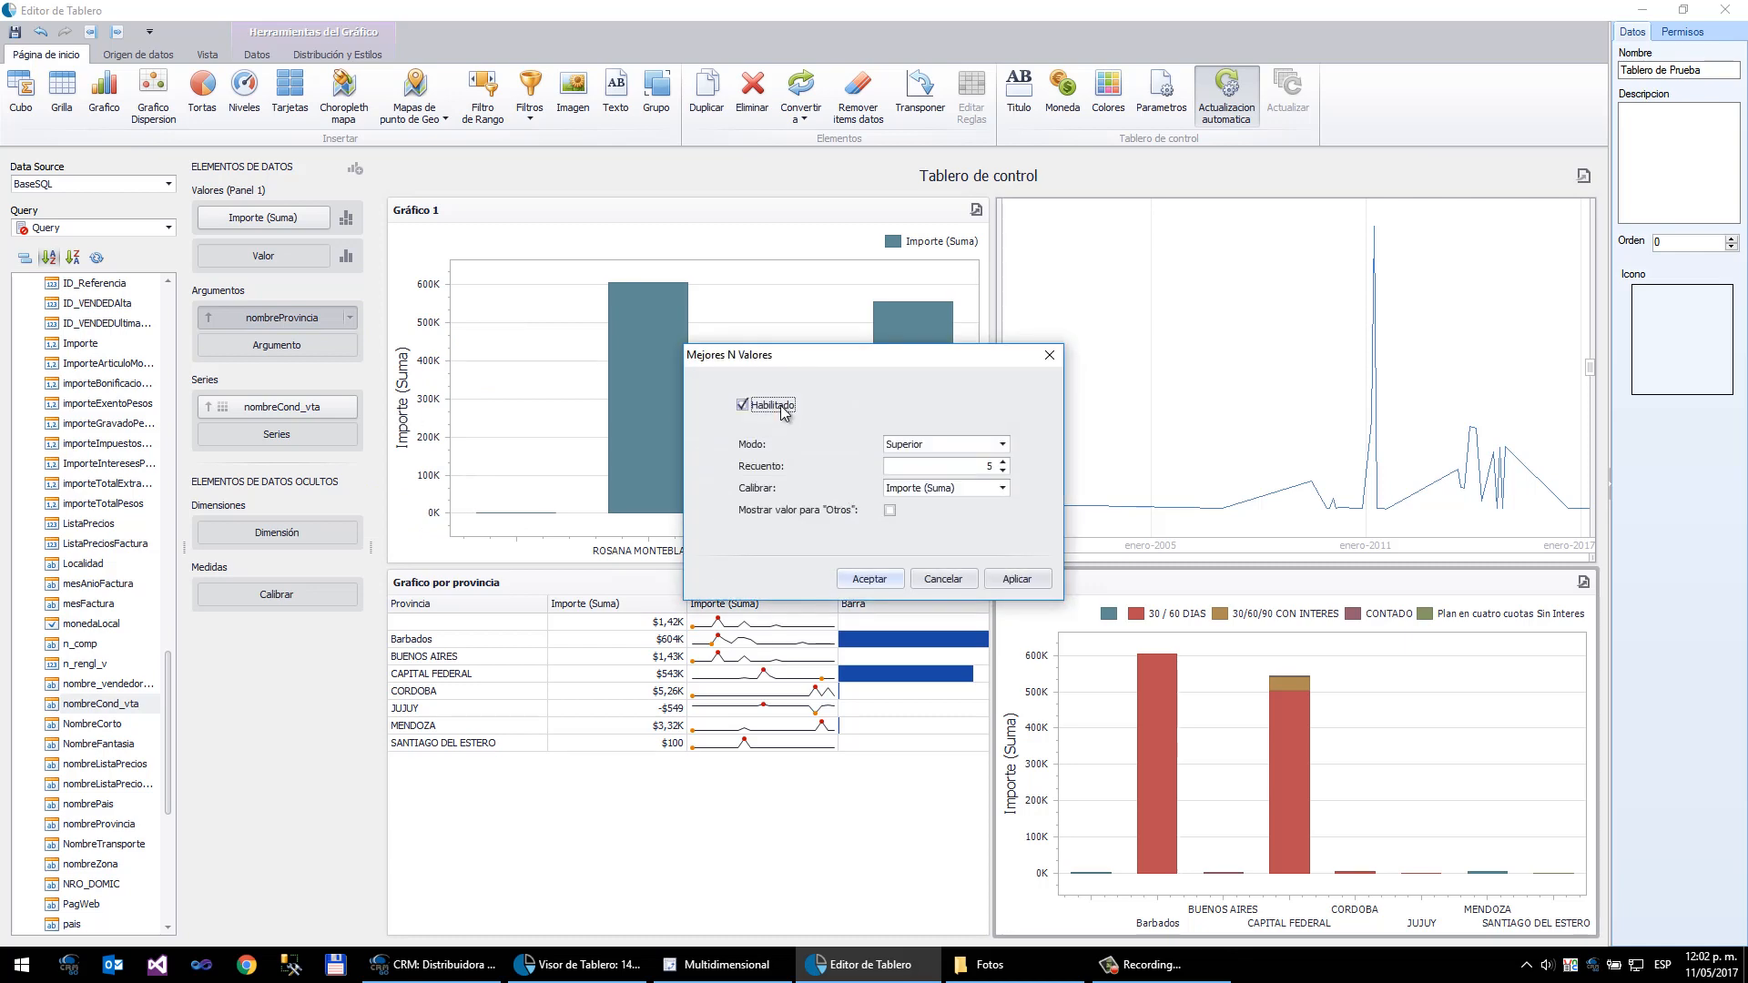
left_click(1000, 446)
left_click(998, 462)
left_click(1003, 474)
left_click(890, 511)
left_click(869, 579)
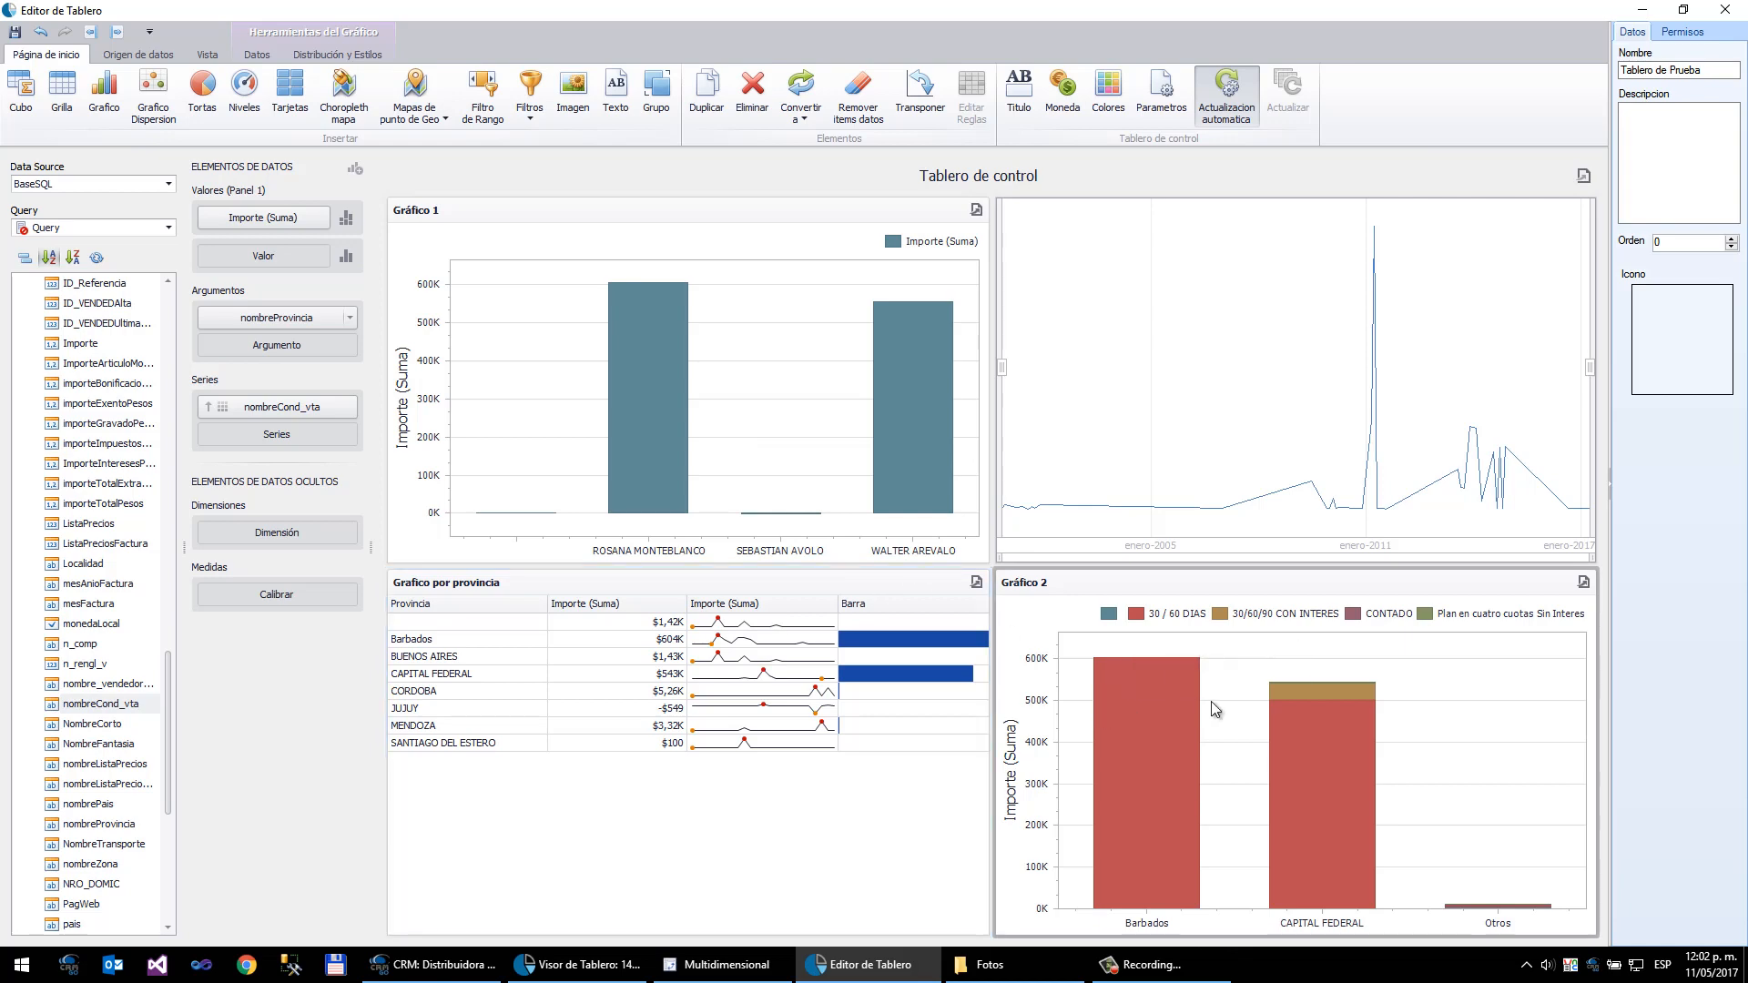
- Insert a List Box filter and add nombre_vendedorTango as its dimension
mouse_move(1336, 736)
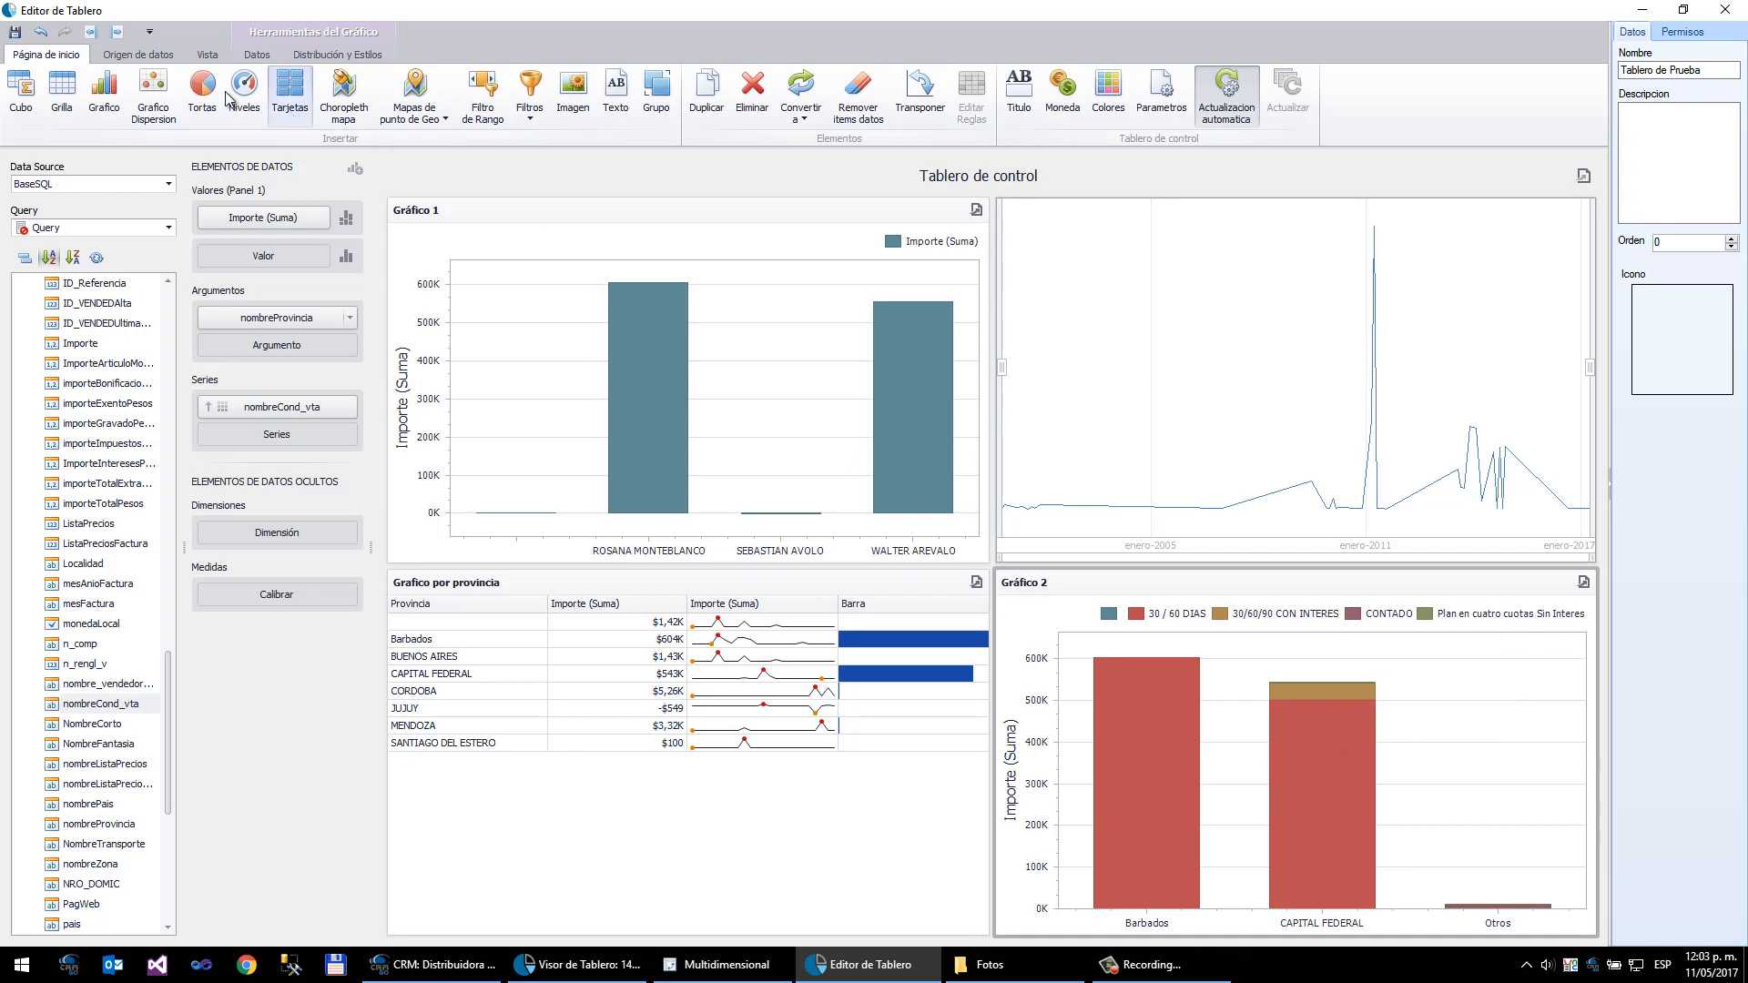
left_click(532, 117)
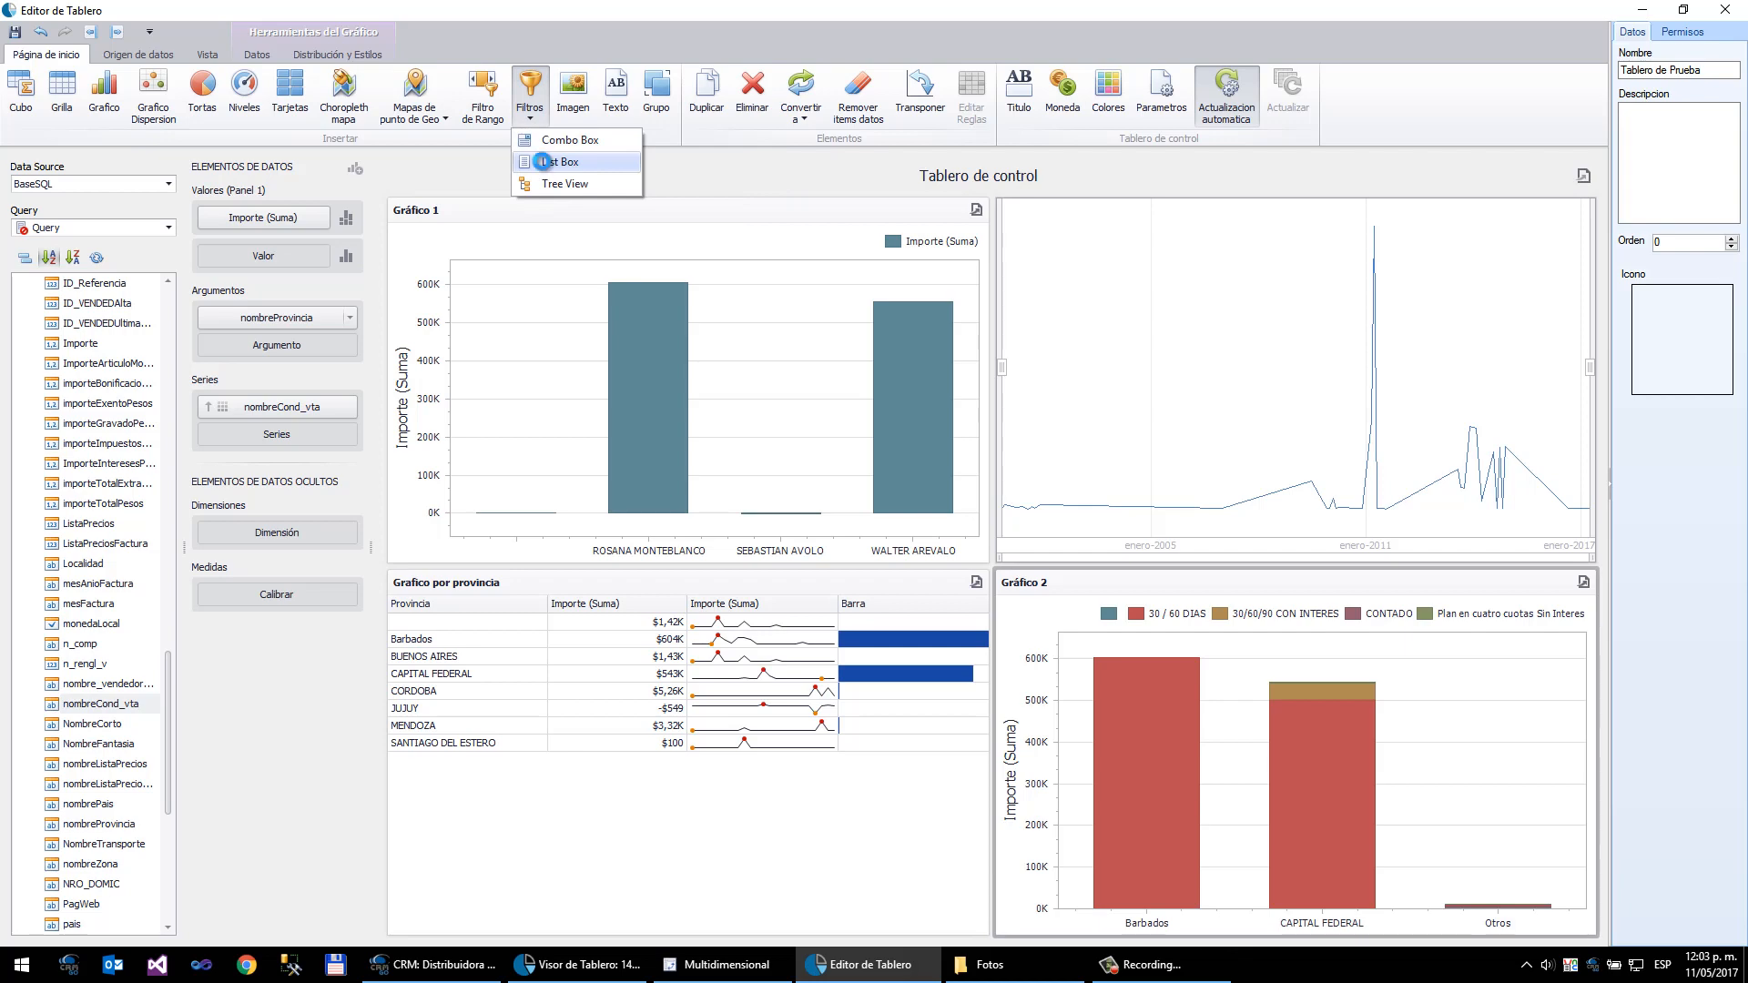
left_click(544, 164)
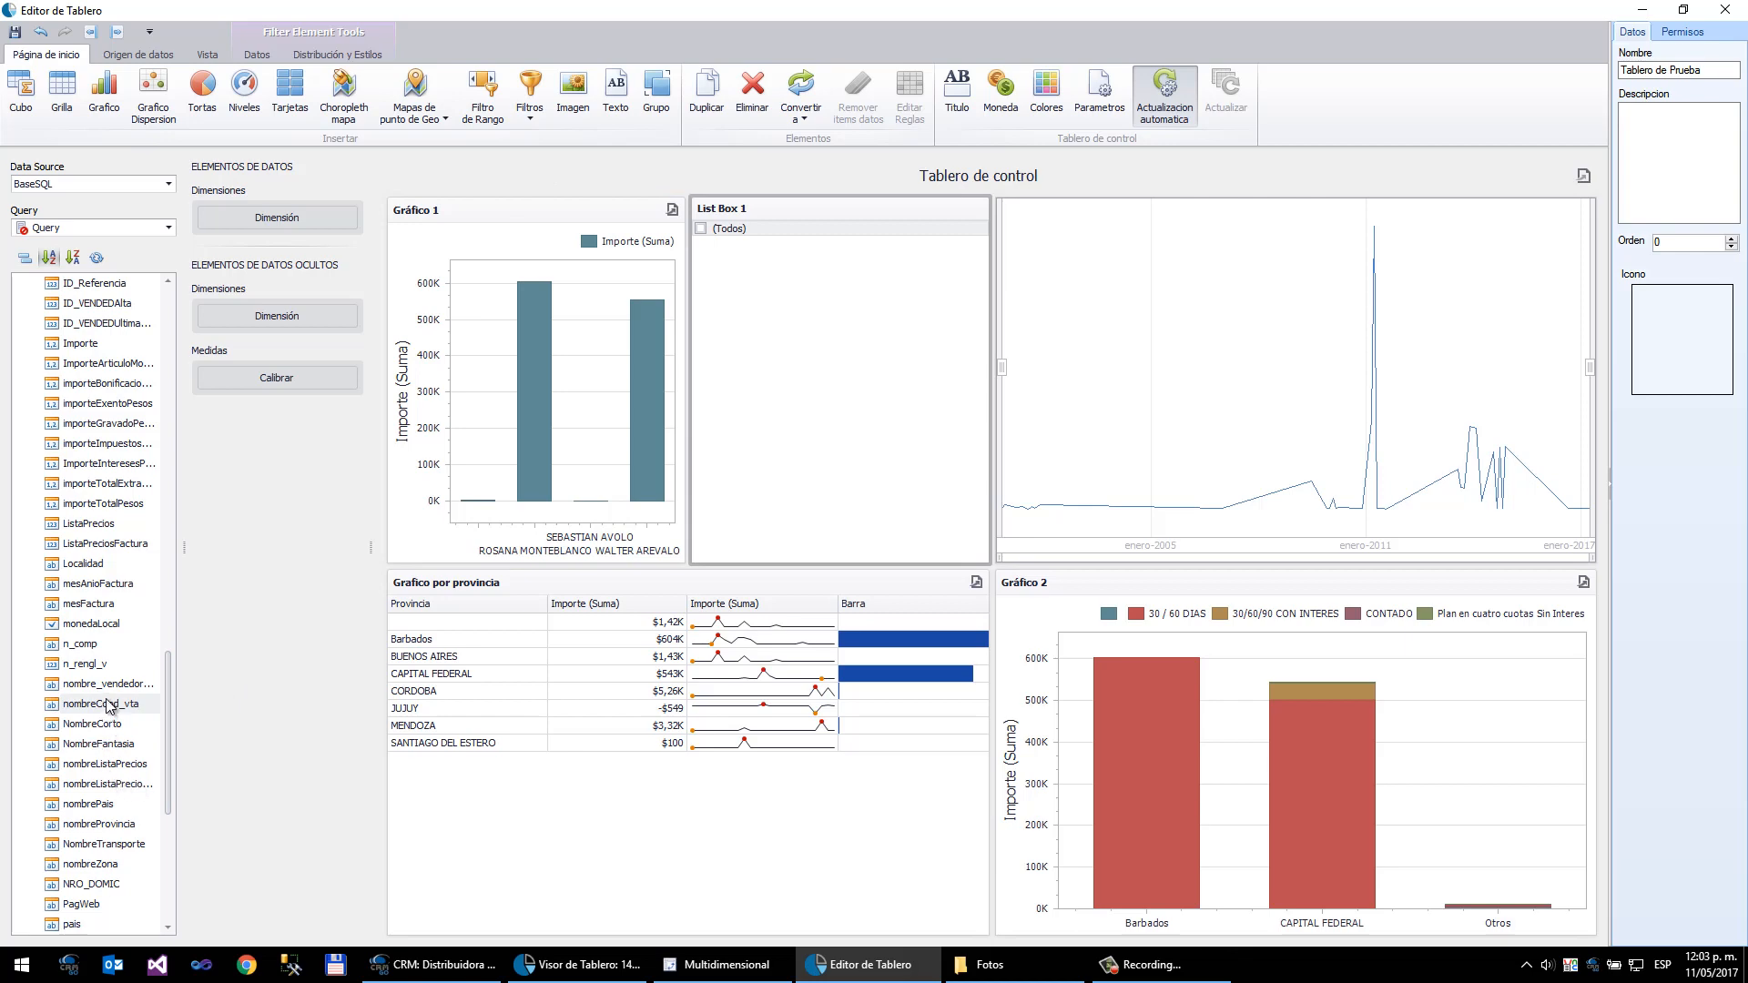
left_click_drag(114, 683, 308, 225)
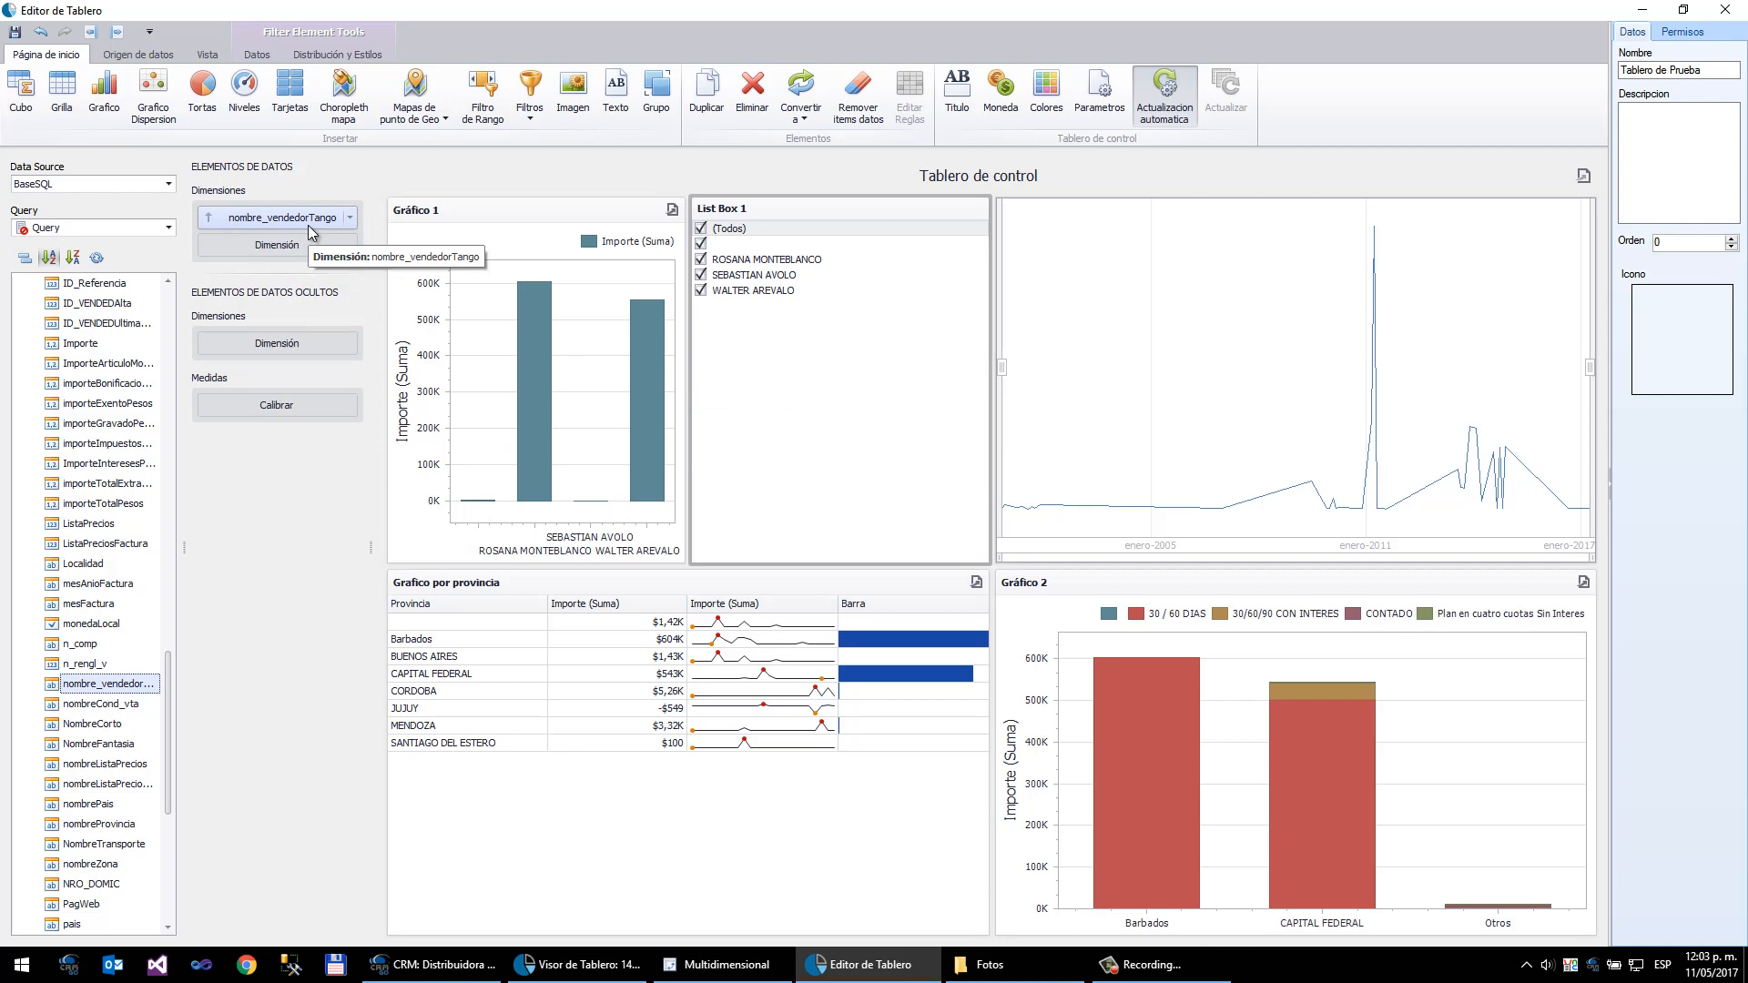
- Test the seller list box by unchecking and rechecking seller entries to filter the dashboard
left_click(701, 260)
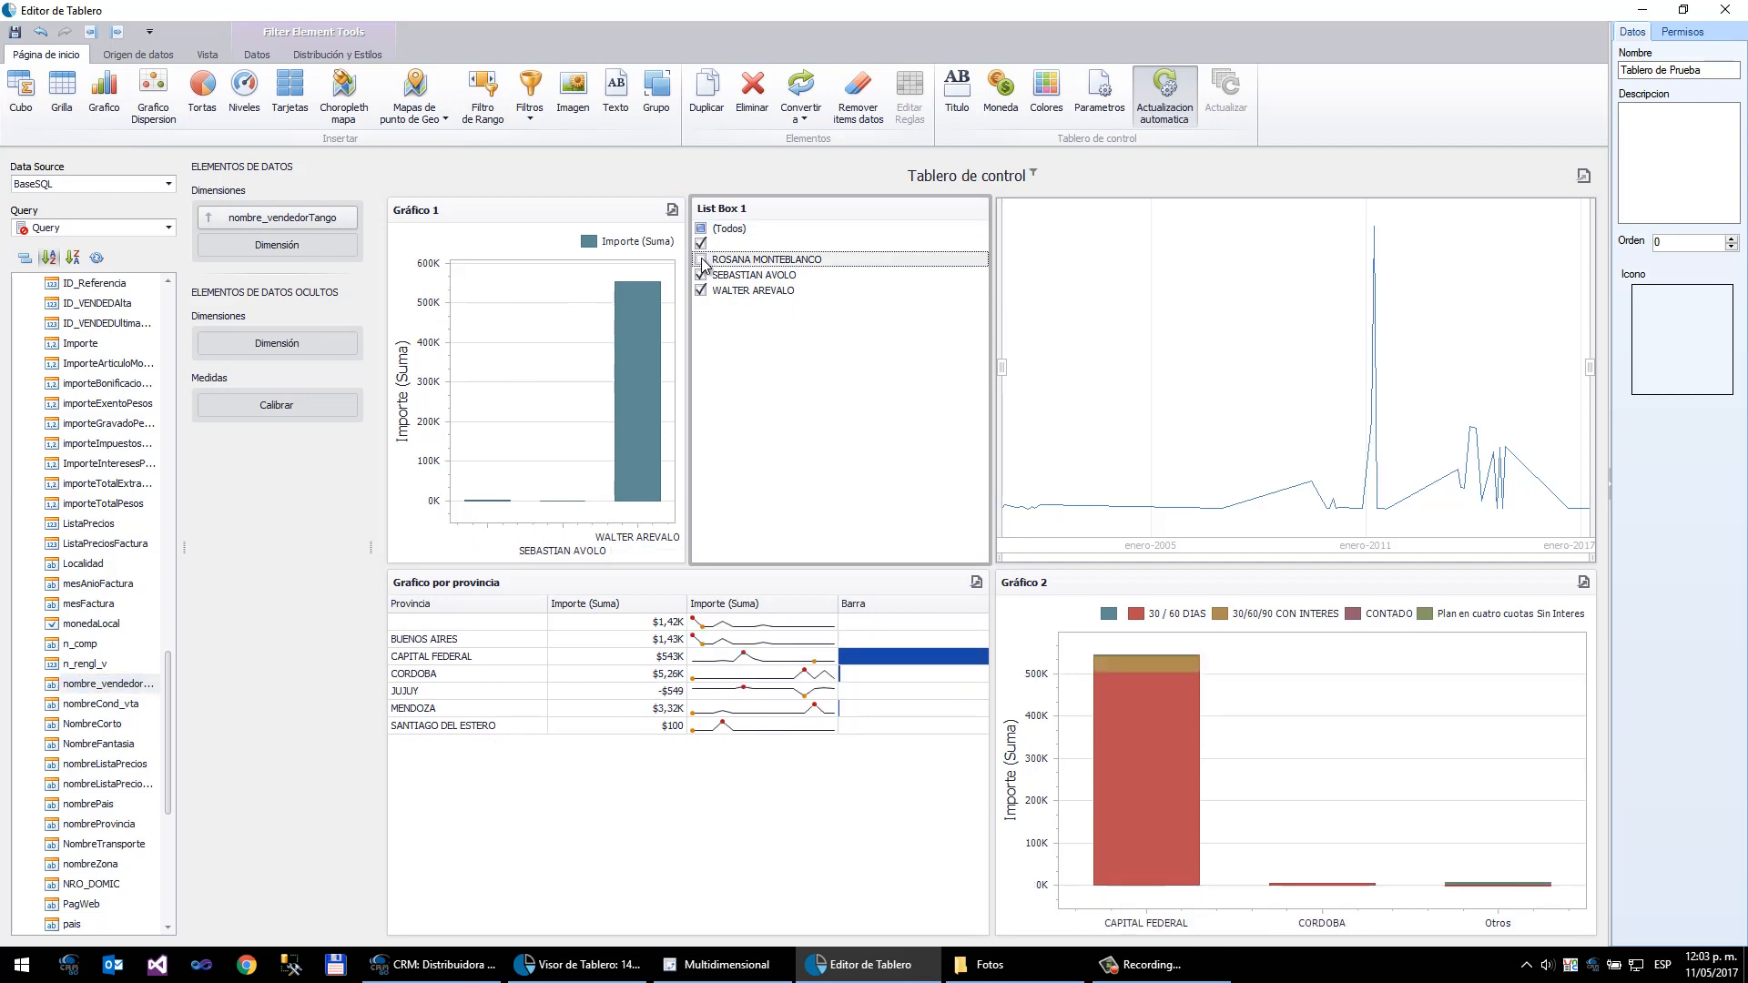
left_click(701, 275)
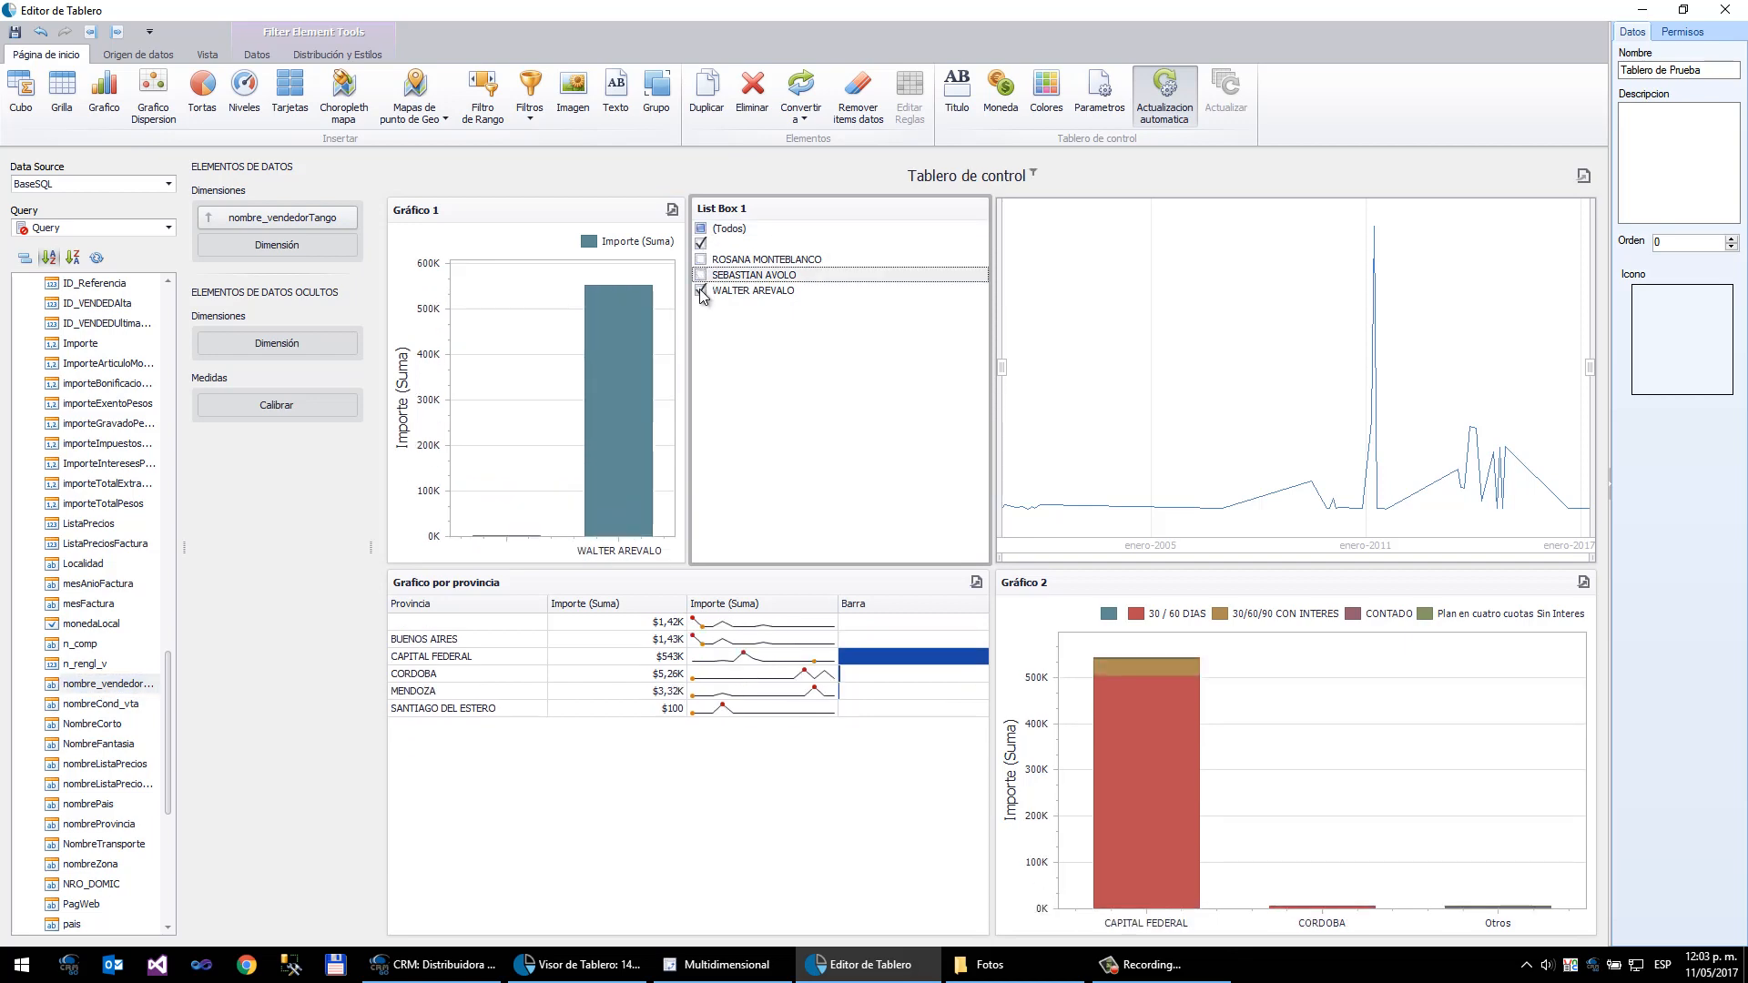
left_click(701, 260)
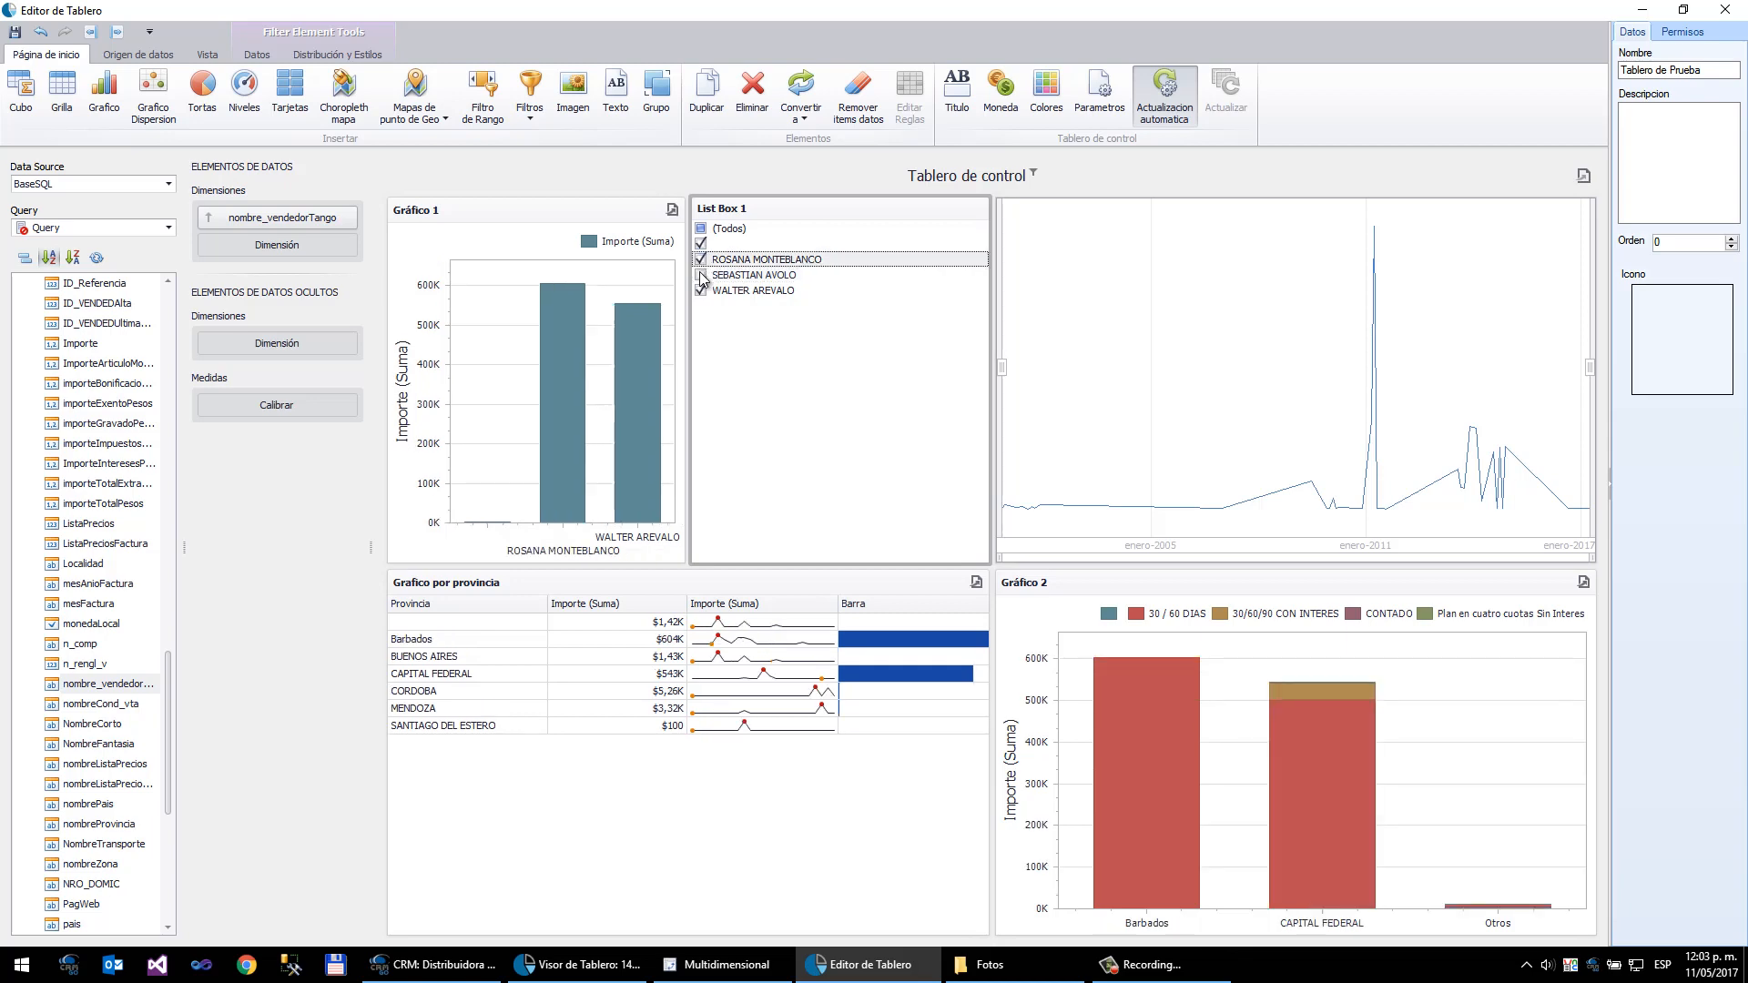
left_click(702, 275)
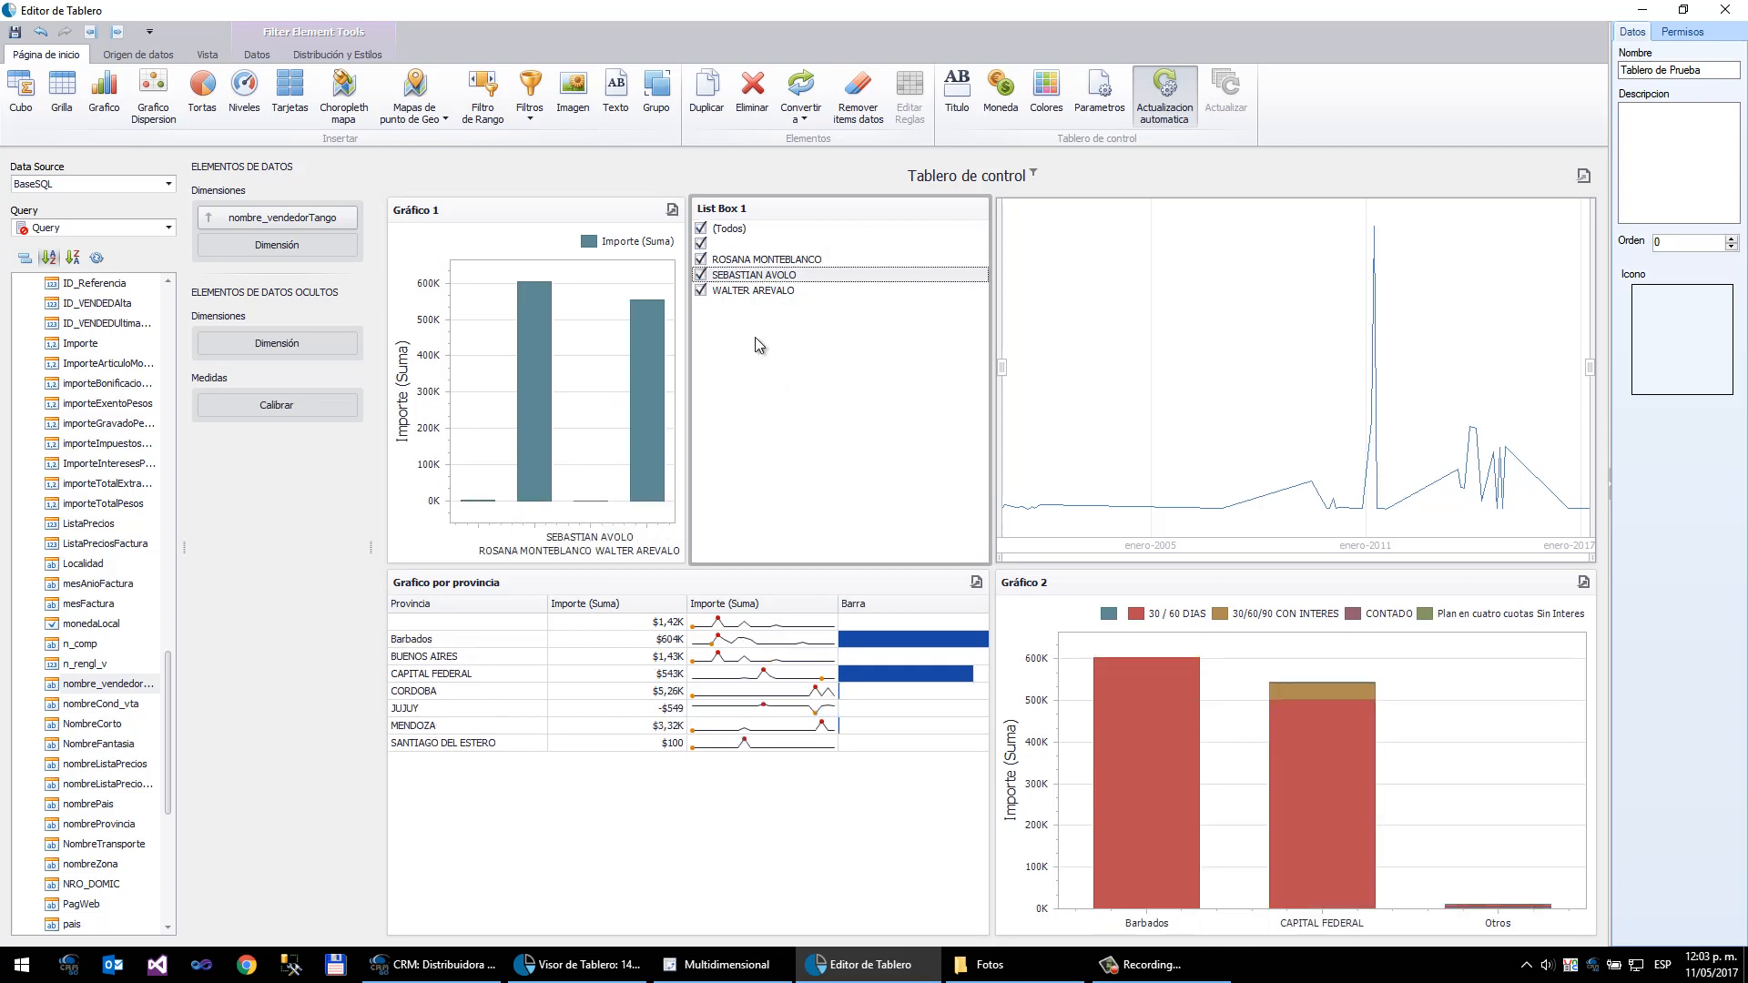
left_click(701, 261)
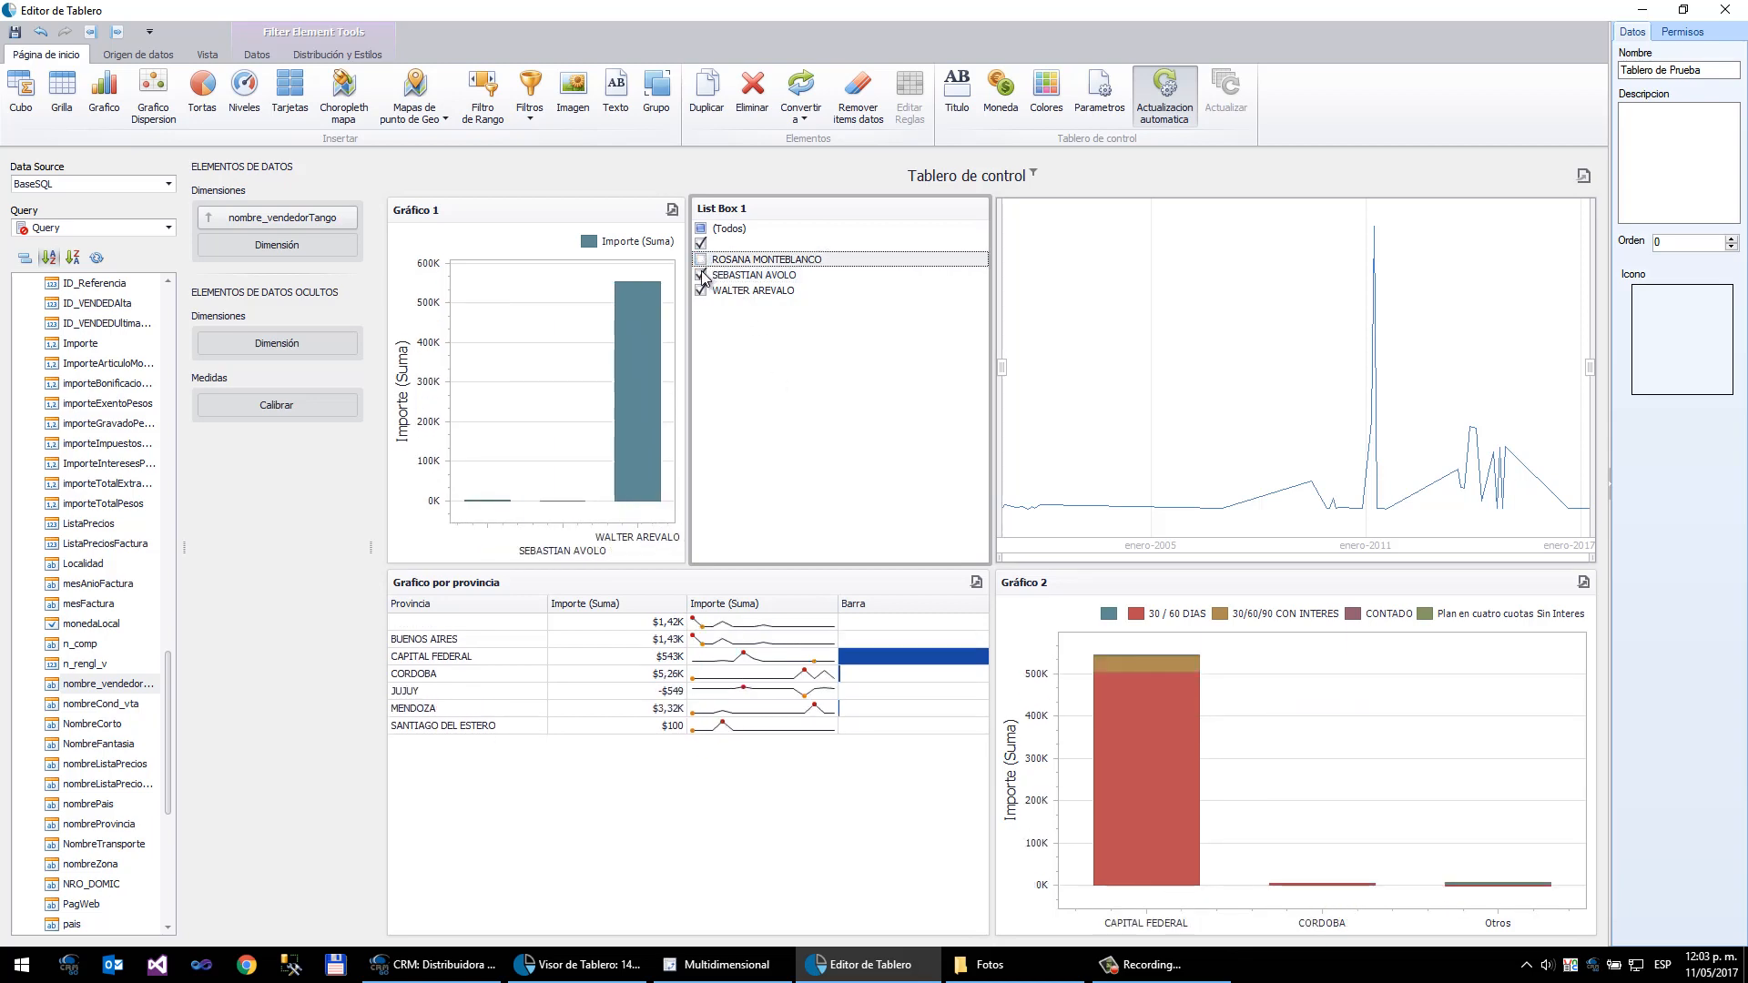
left_click(702, 275)
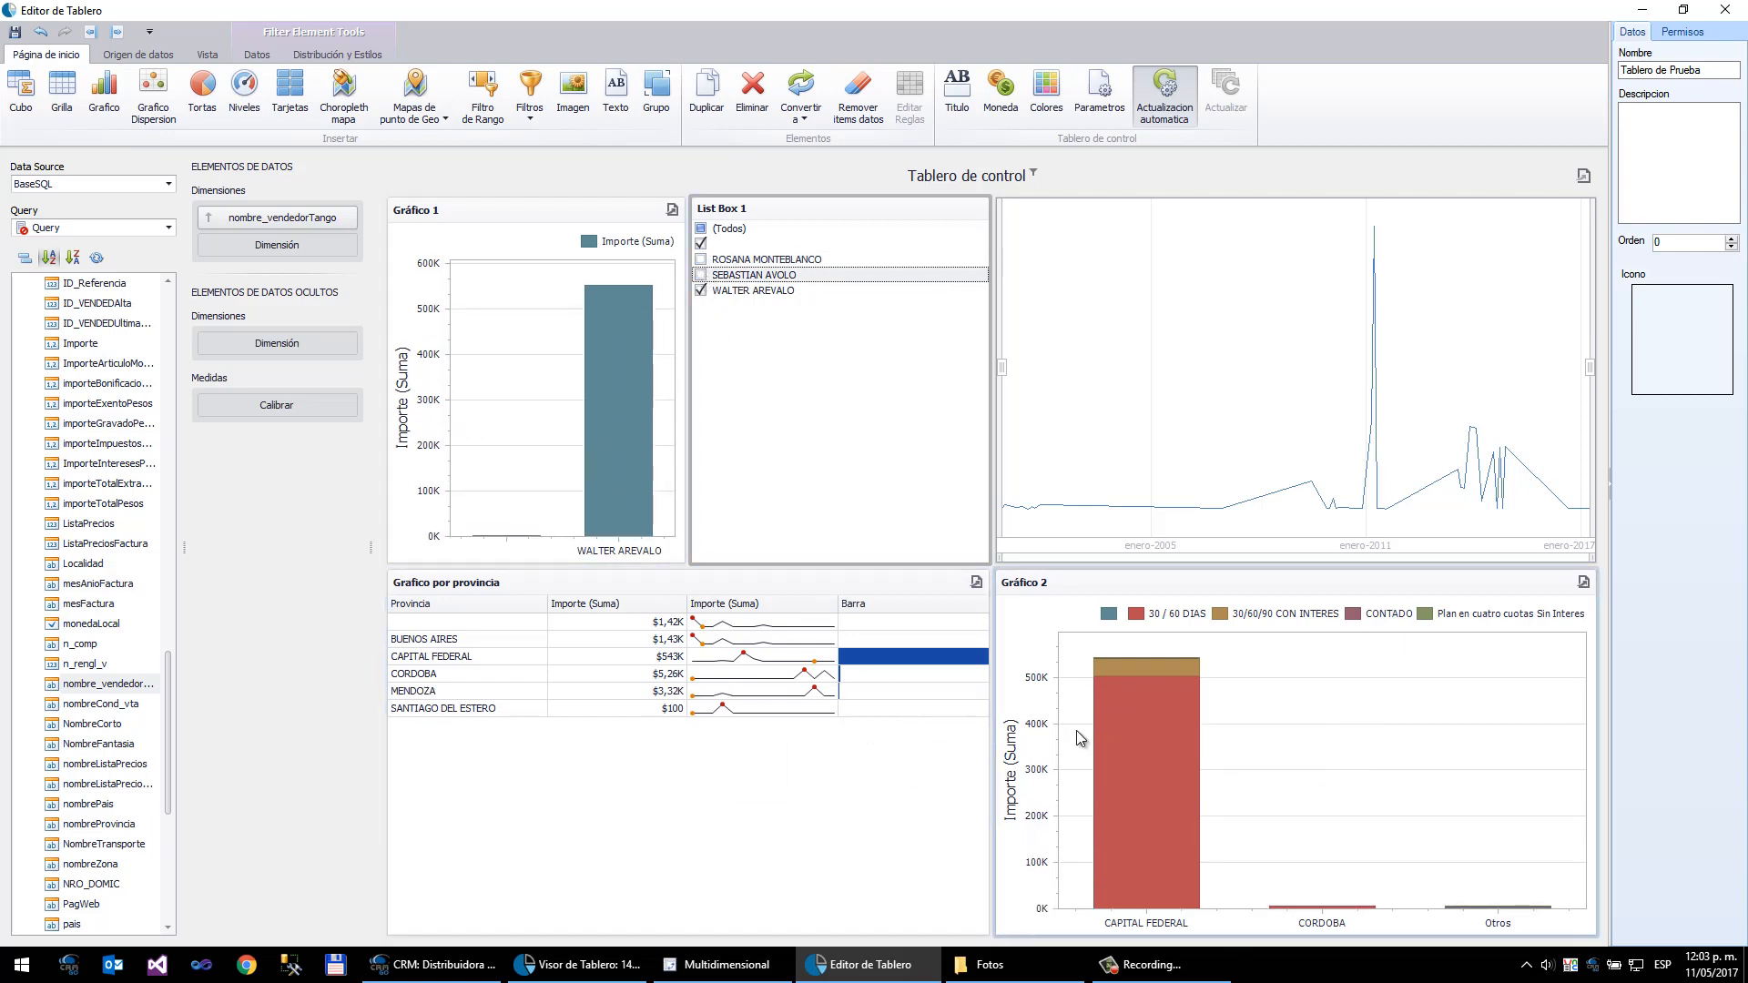
left_click(702, 259)
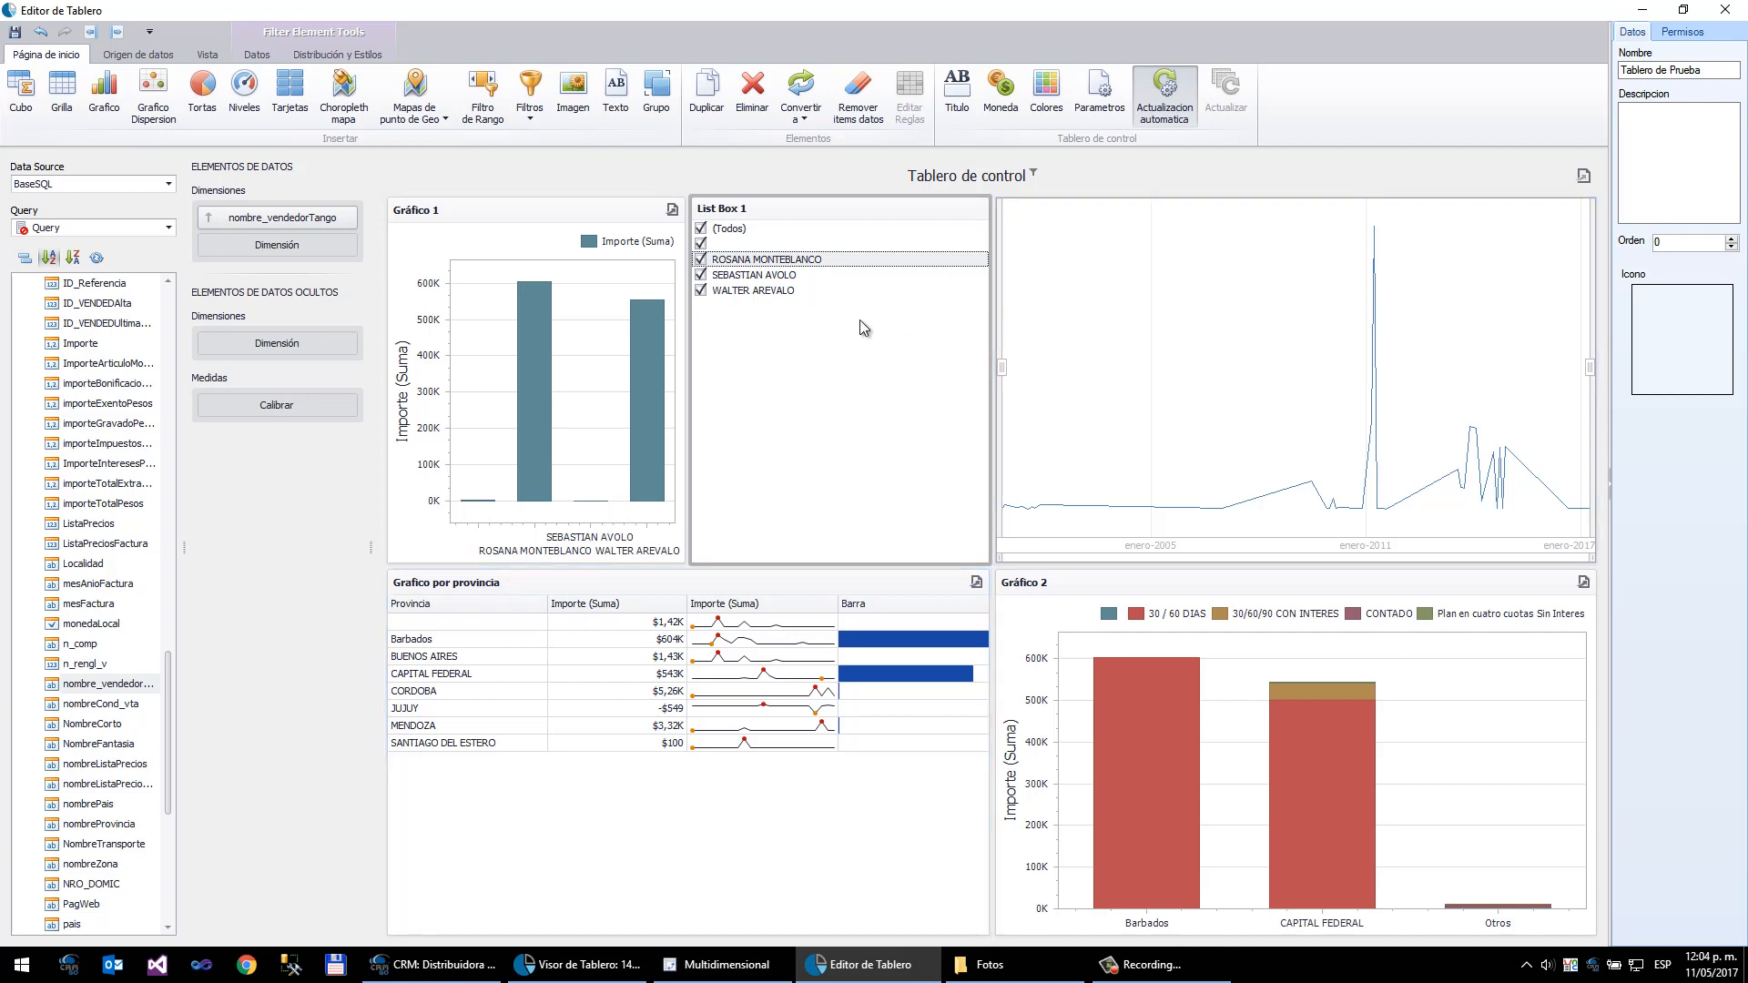
- Make the province grid ignore the master filter
left_click(615, 587)
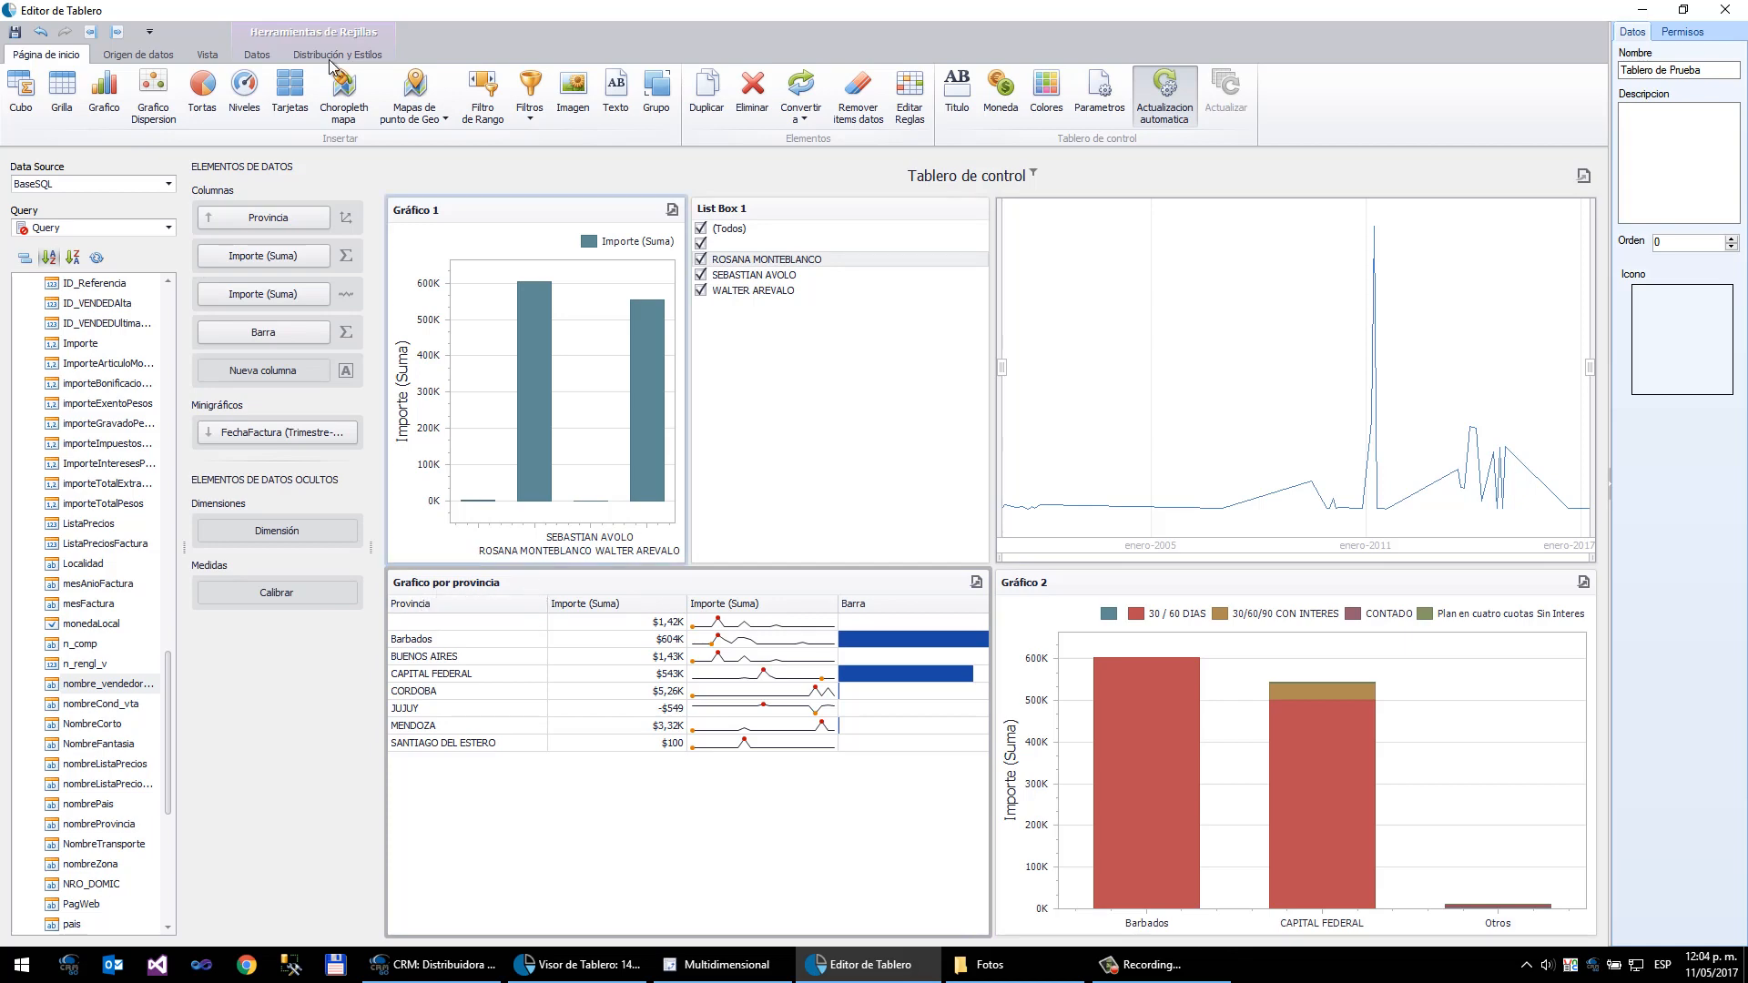
left_click(269, 56)
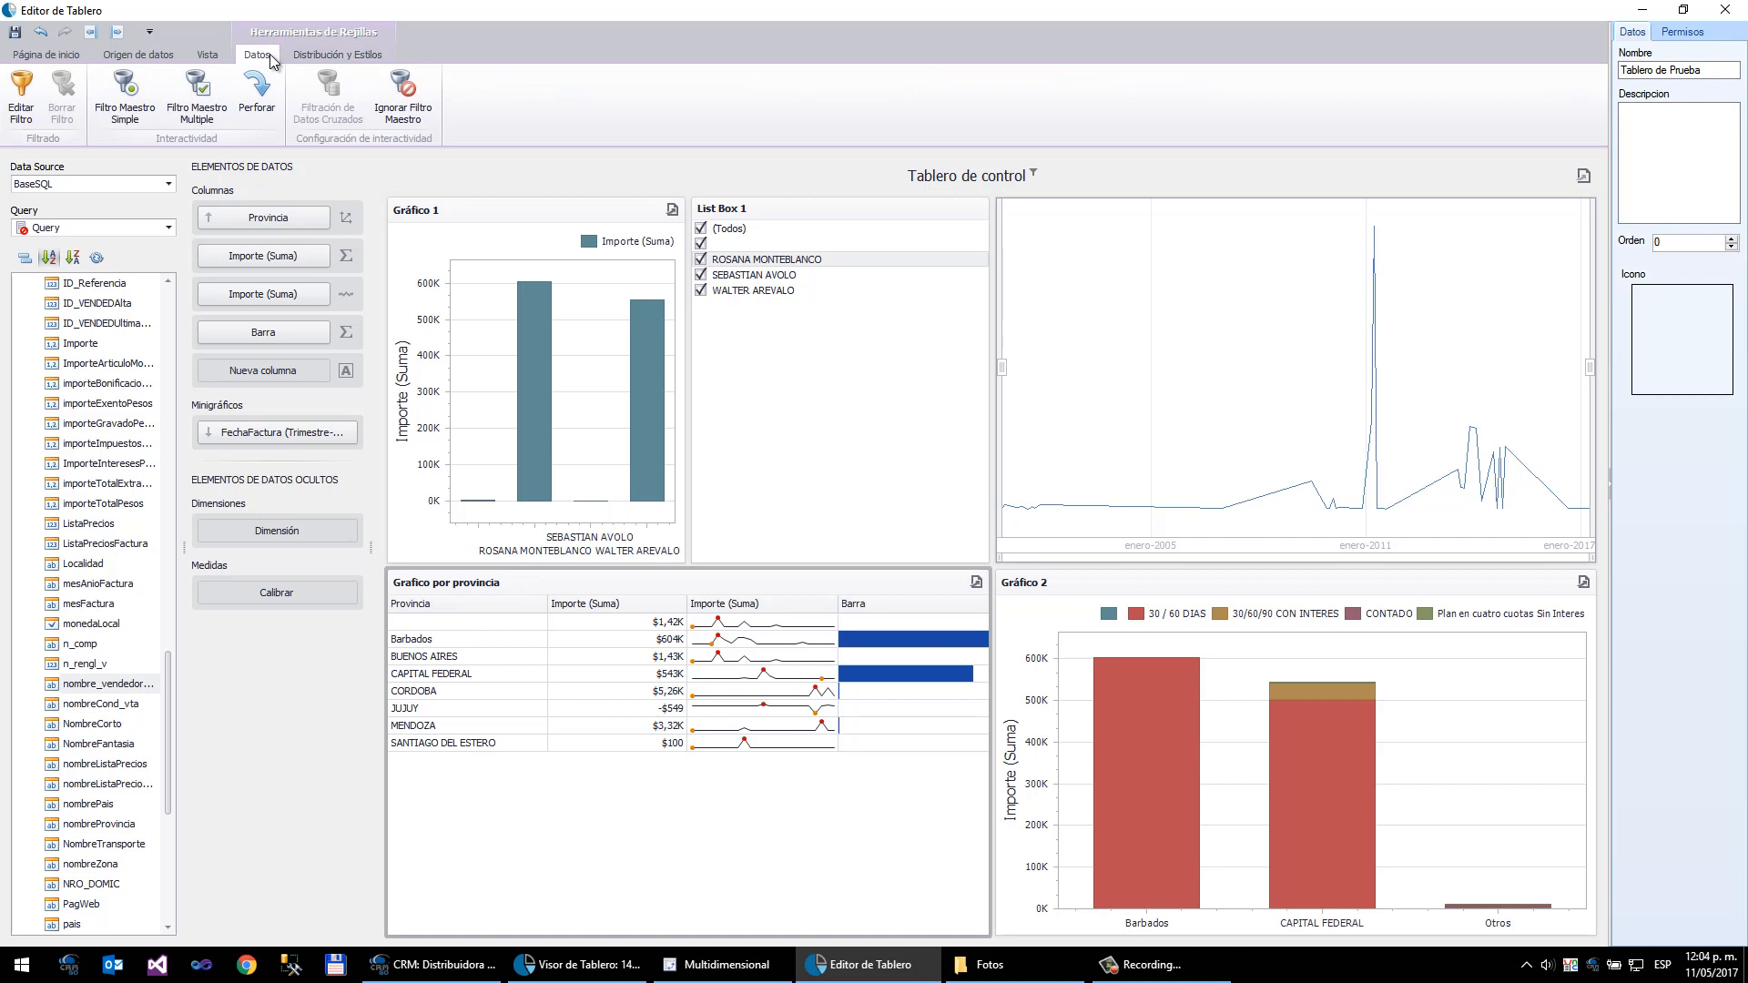
left_click(409, 110)
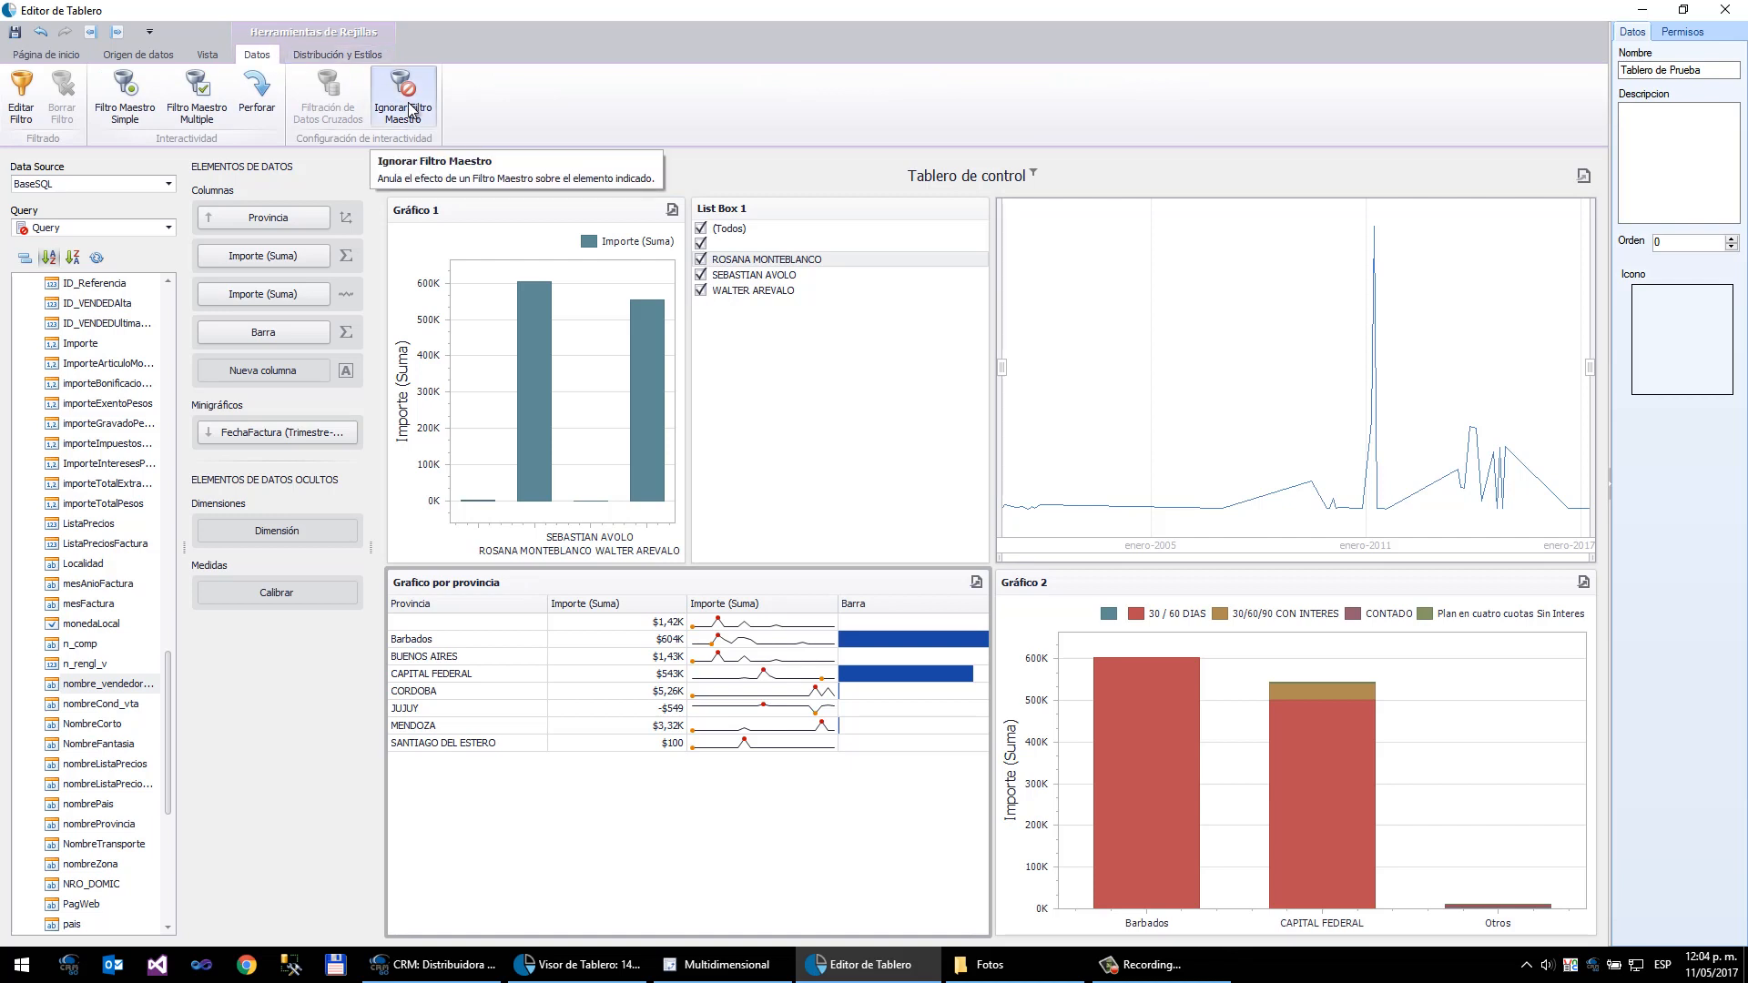
left_click(724, 283)
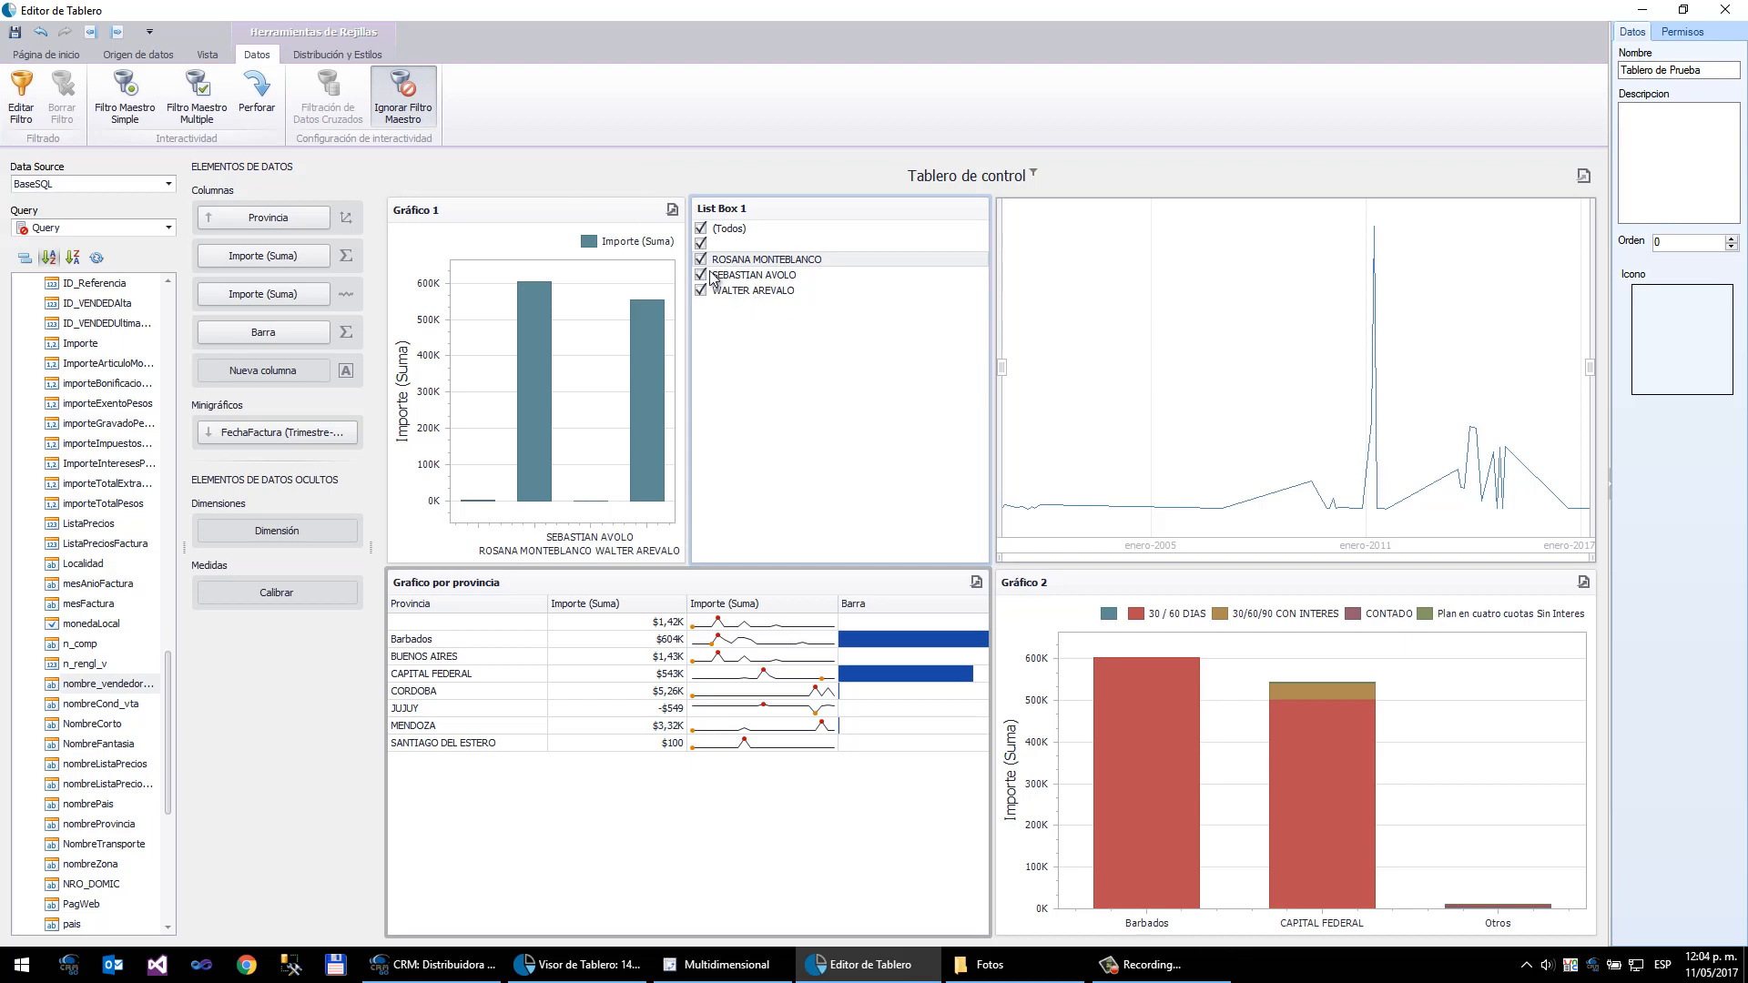
- Uncheck and recheck seller entries in the list box to test filtering while the province grid ignores it
left_click(703, 266)
left_click(700, 259)
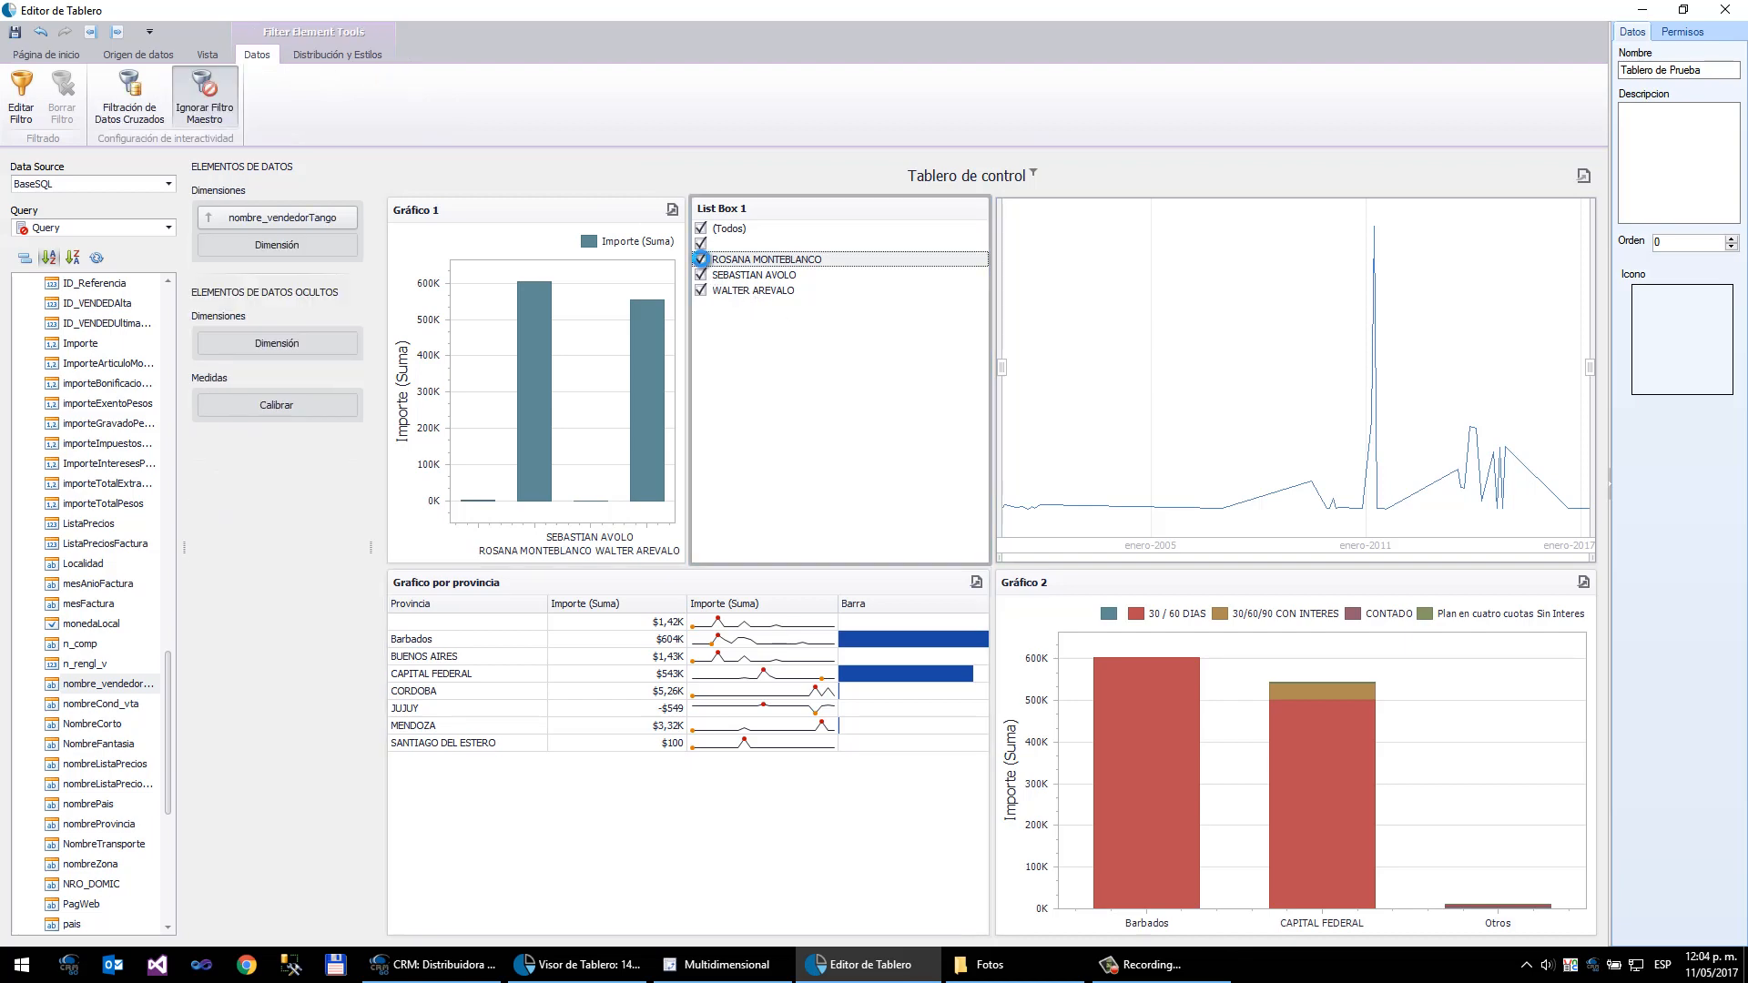
left_click(701, 275)
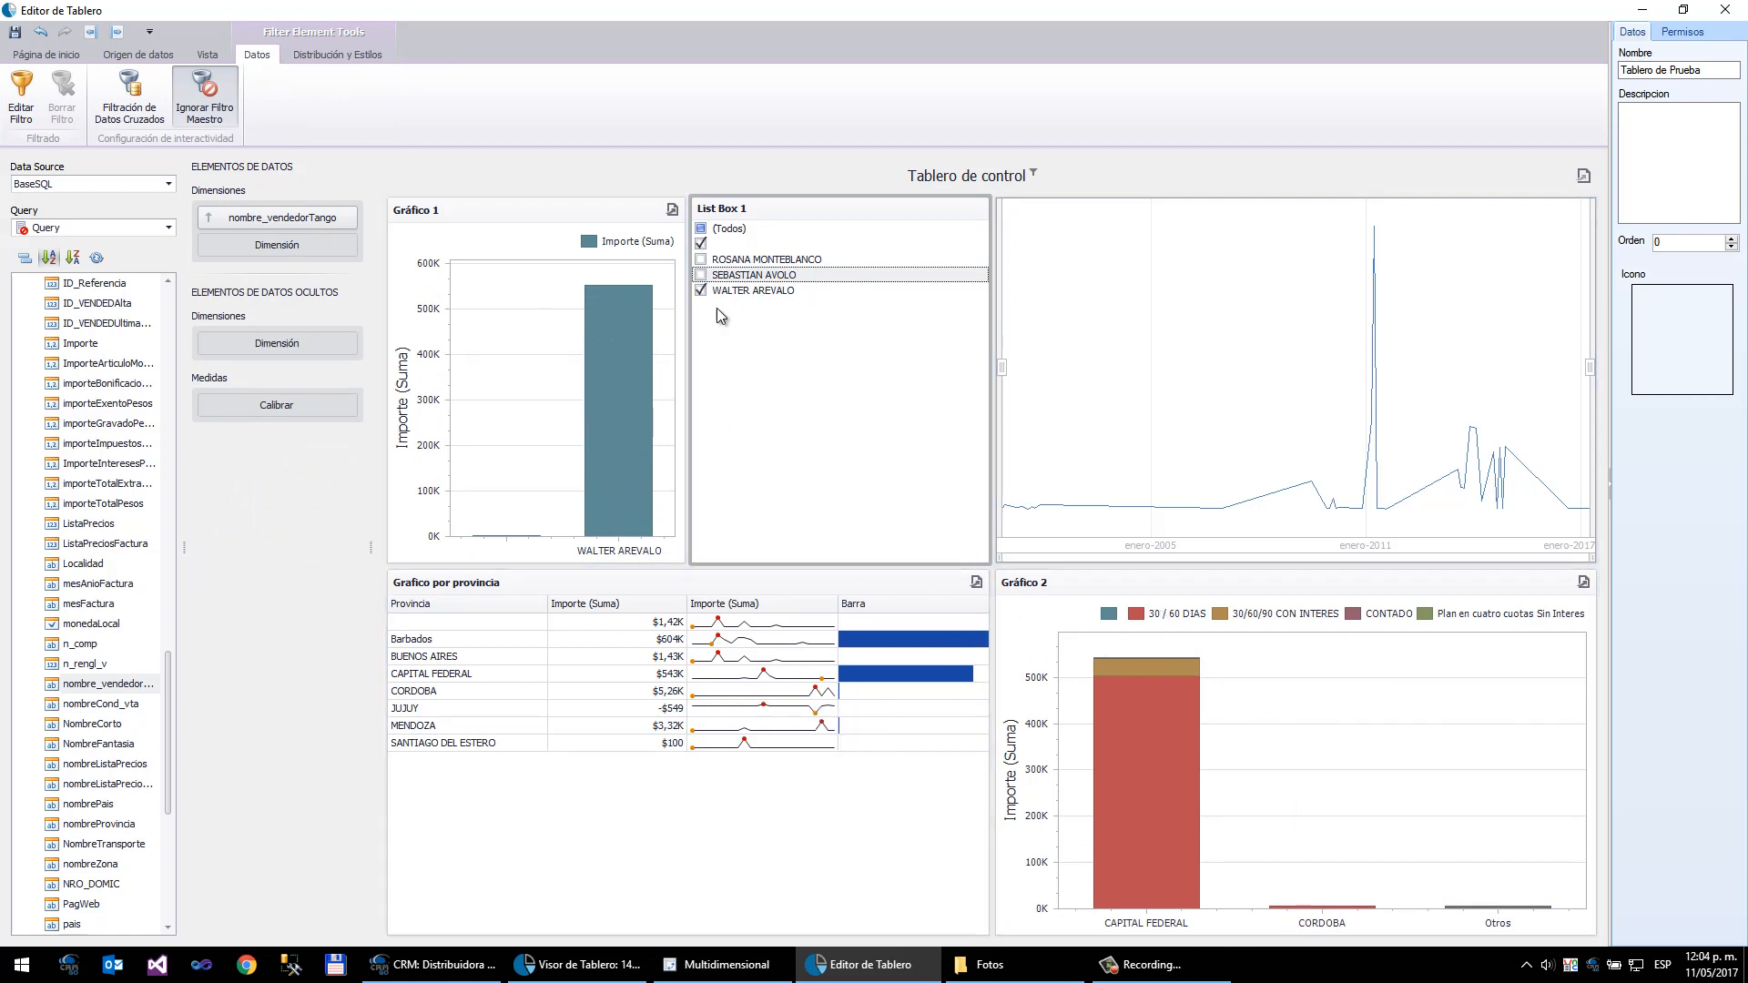
left_click(700, 260)
left_click(700, 275)
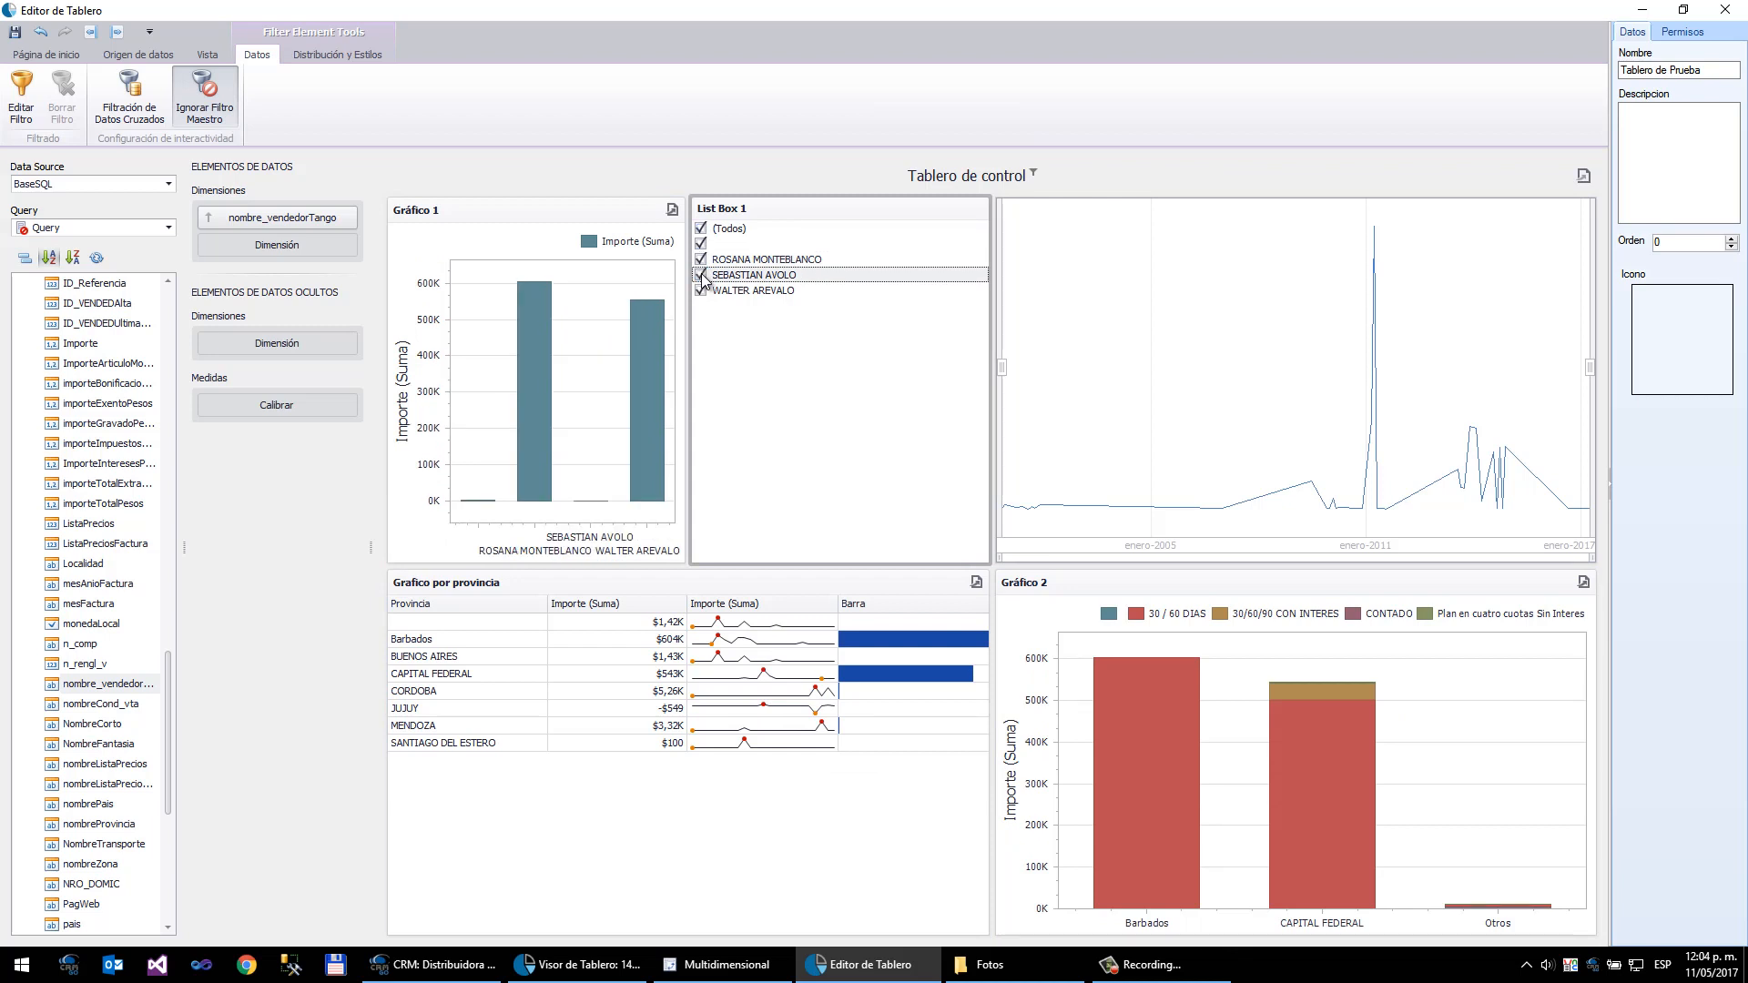
- Narrow the date range filter by dragging its selection handles to roughly 2005 through 2011
left_click(1325, 411)
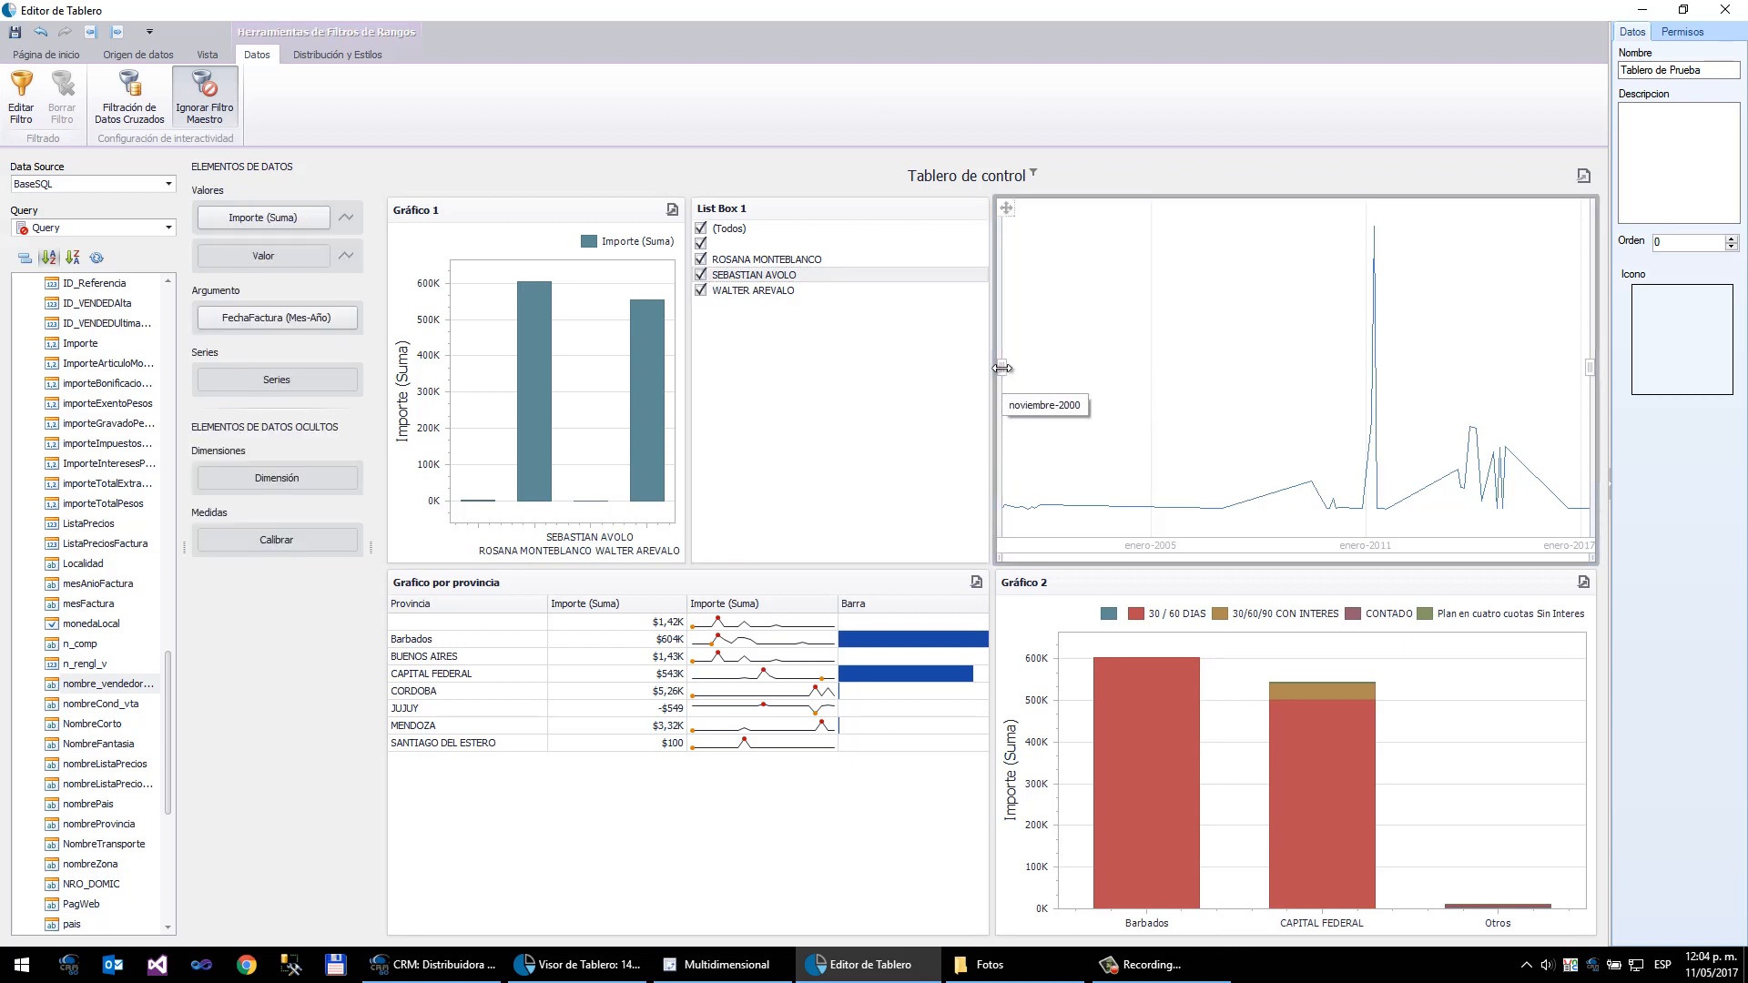
left_click_drag(1002, 369, 1187, 368)
mouse_move(1584, 369)
left_mouse_down()
mouse_move(1602, 369)
mouse_move(1344, 399)
left_mouse_up()
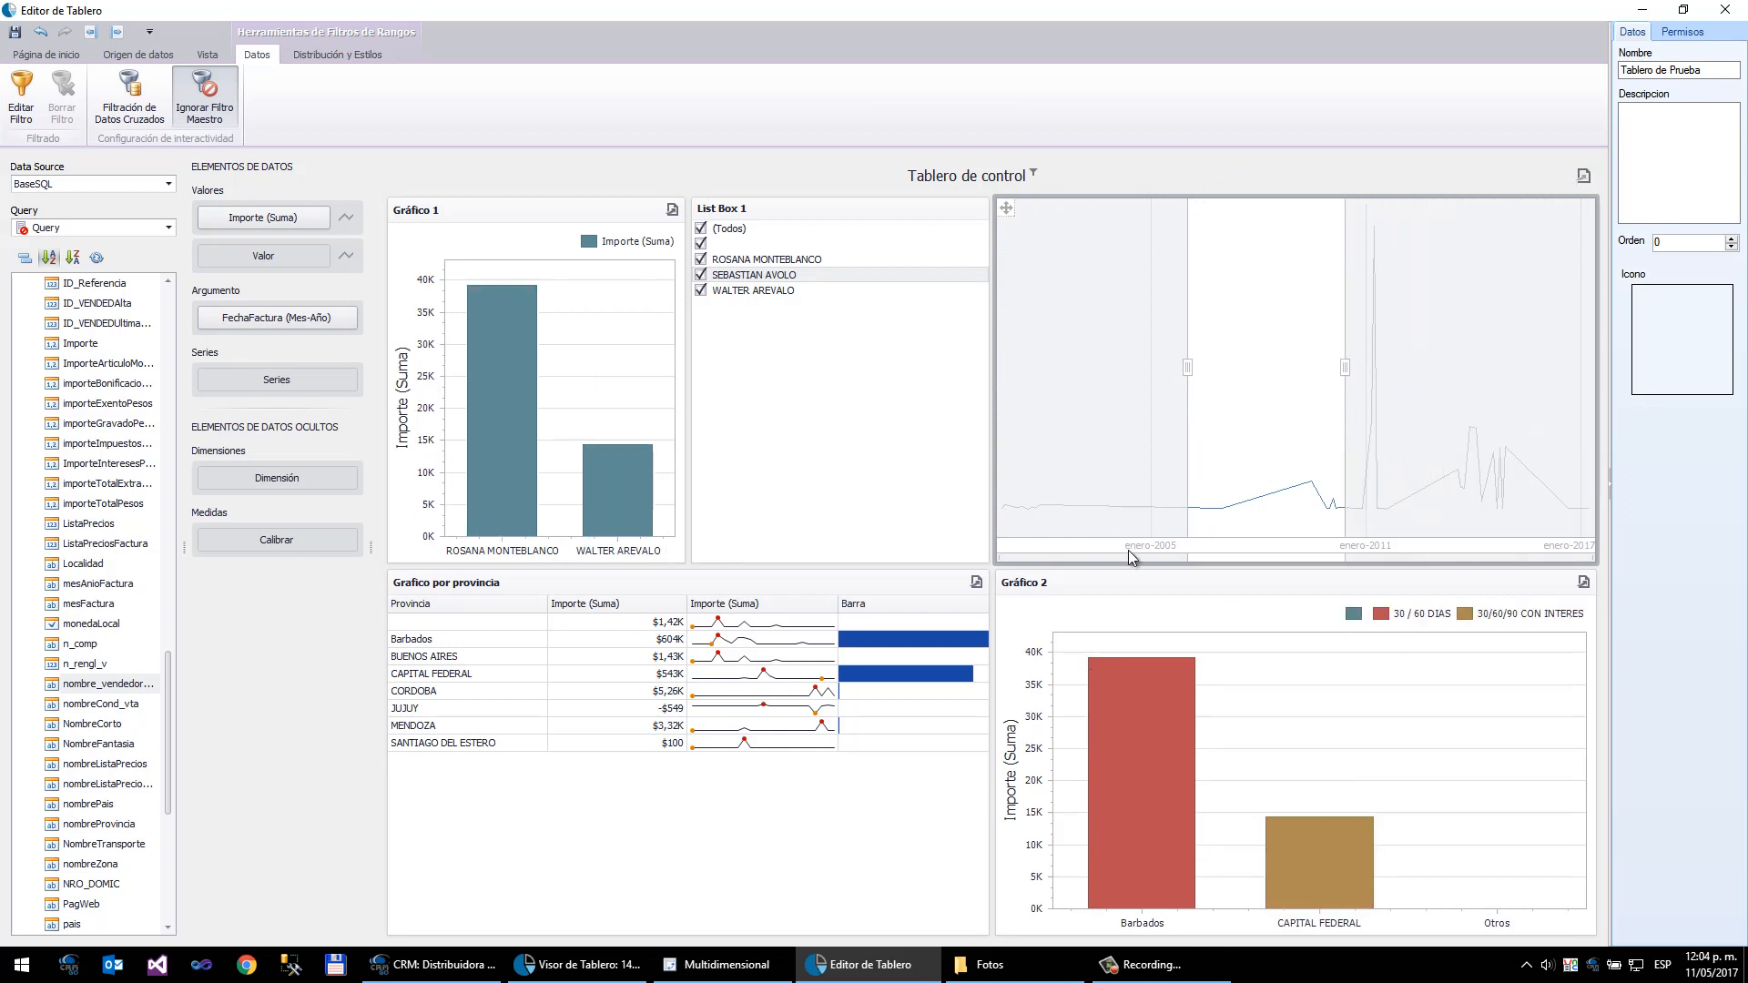
- Lower the top edge of the province grid so the charts above grow taller
left_click(742, 718)
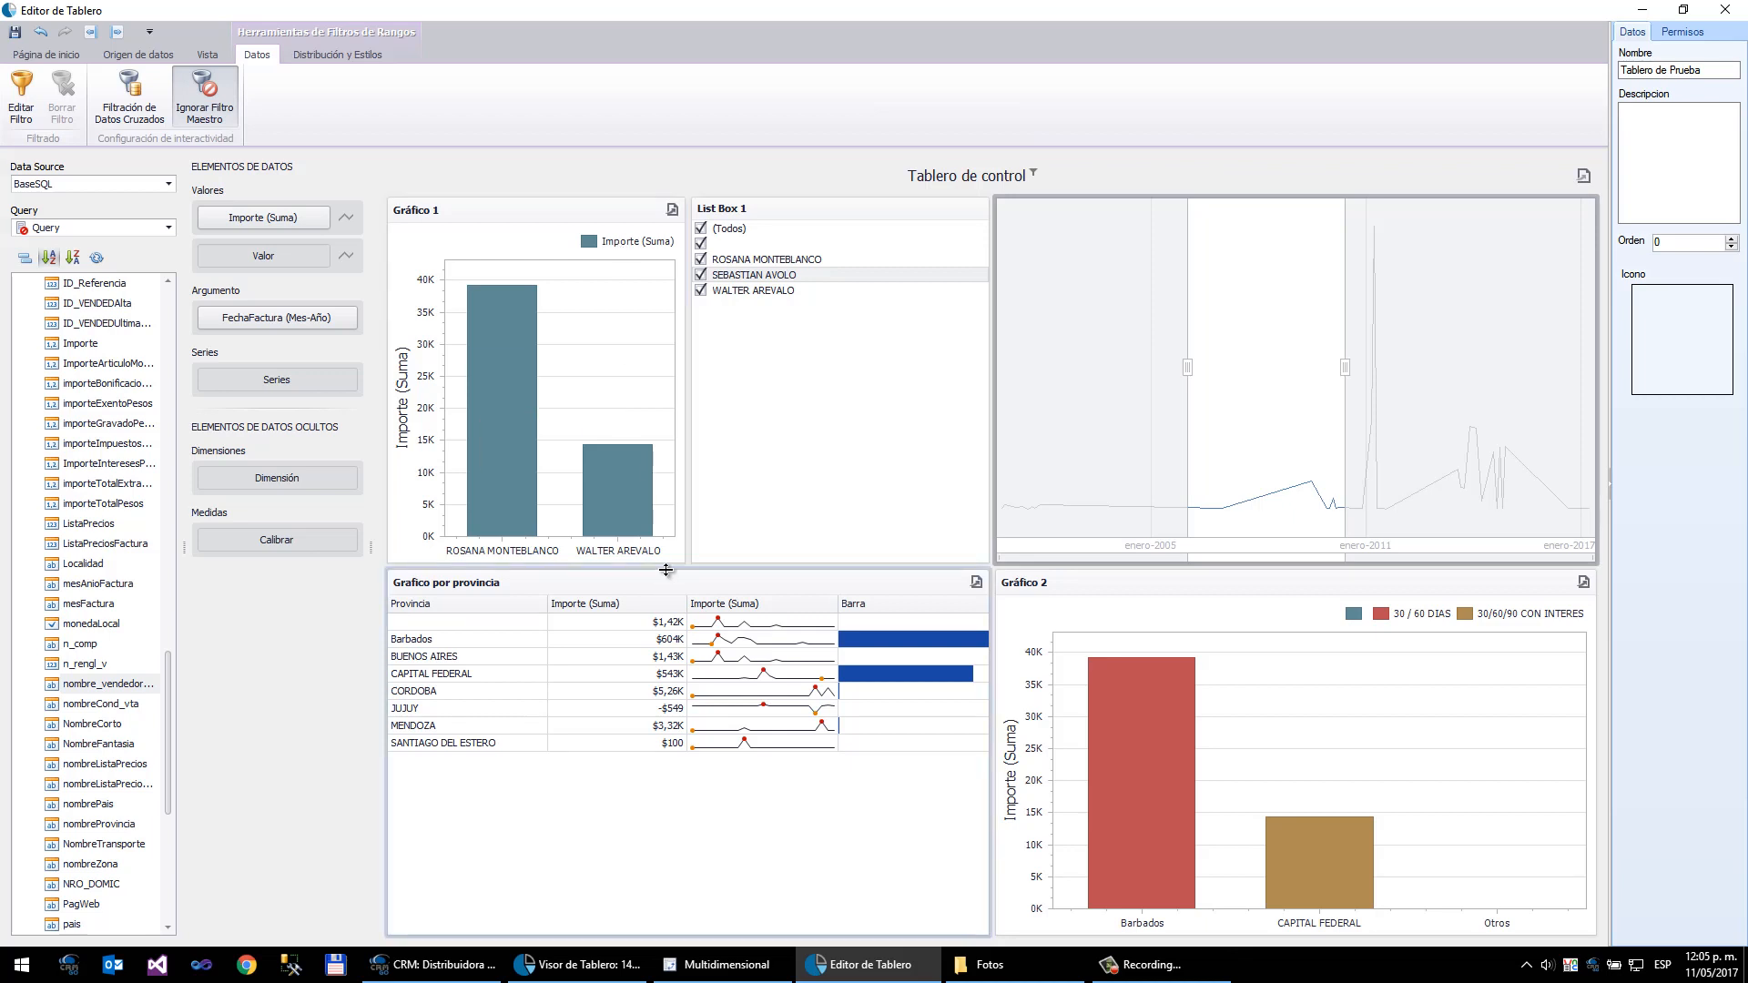
left_click_drag(666, 570, 693, 715)
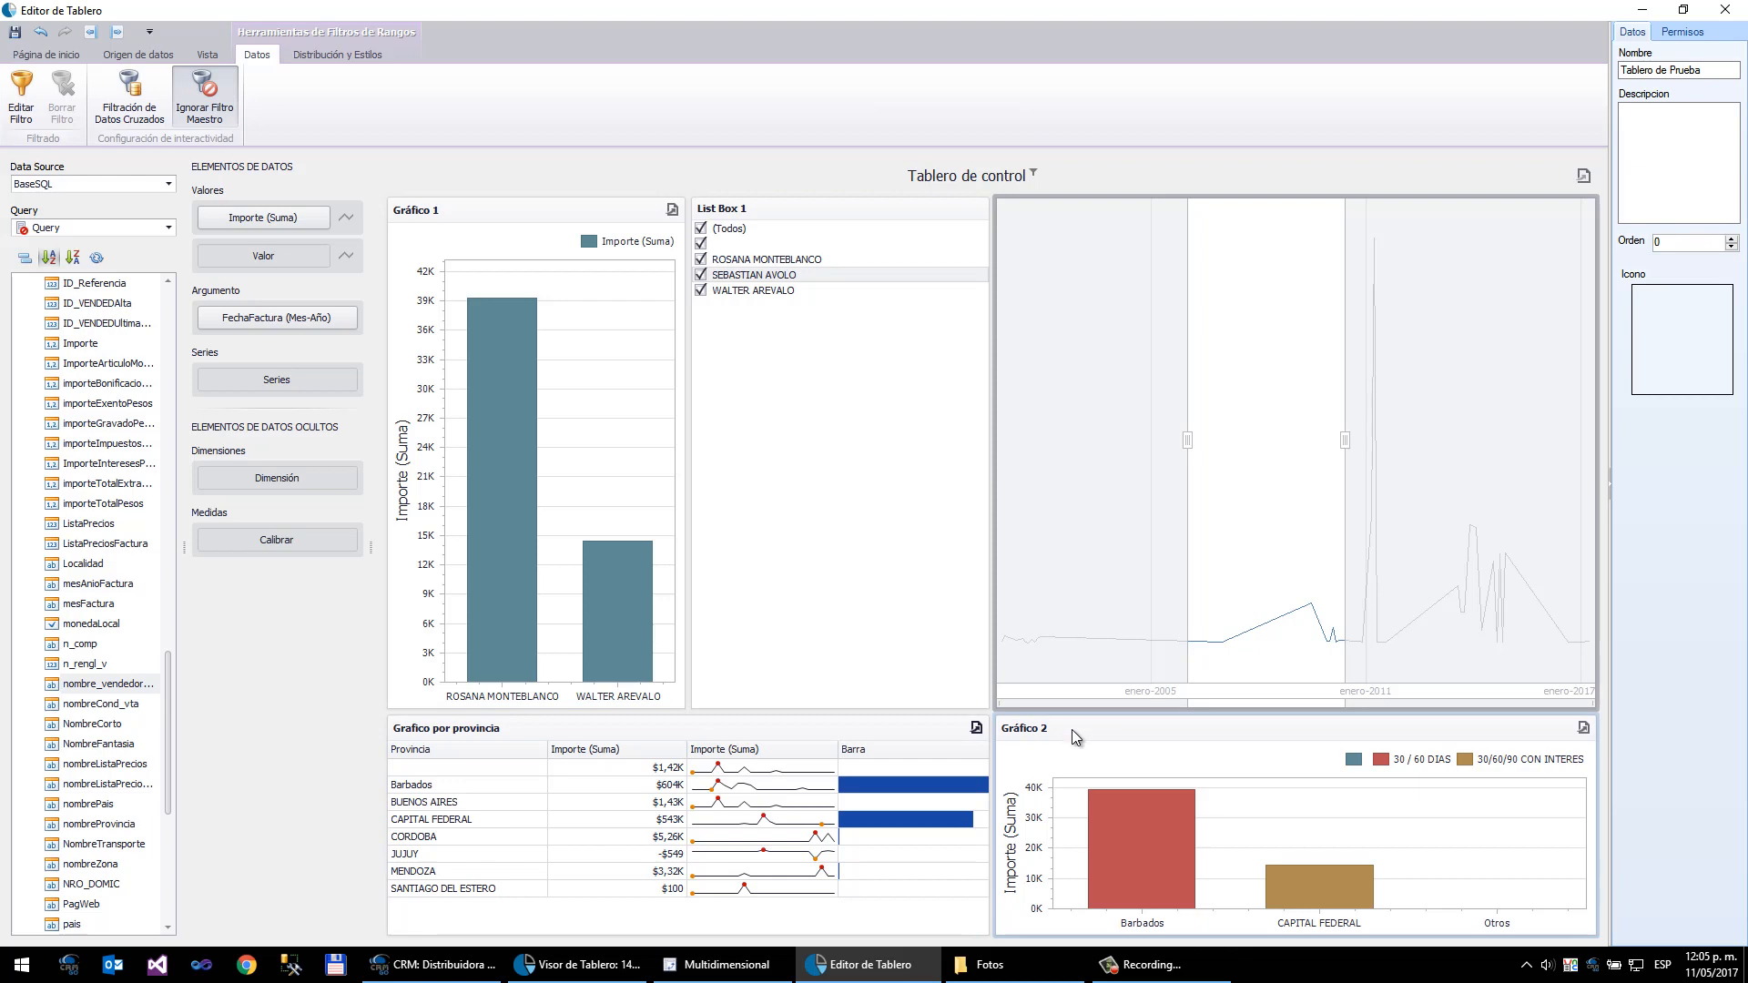
- Move Gráfico 2 into the top row beside the seller list box
left_click_drag(1075, 730, 1047, 280)
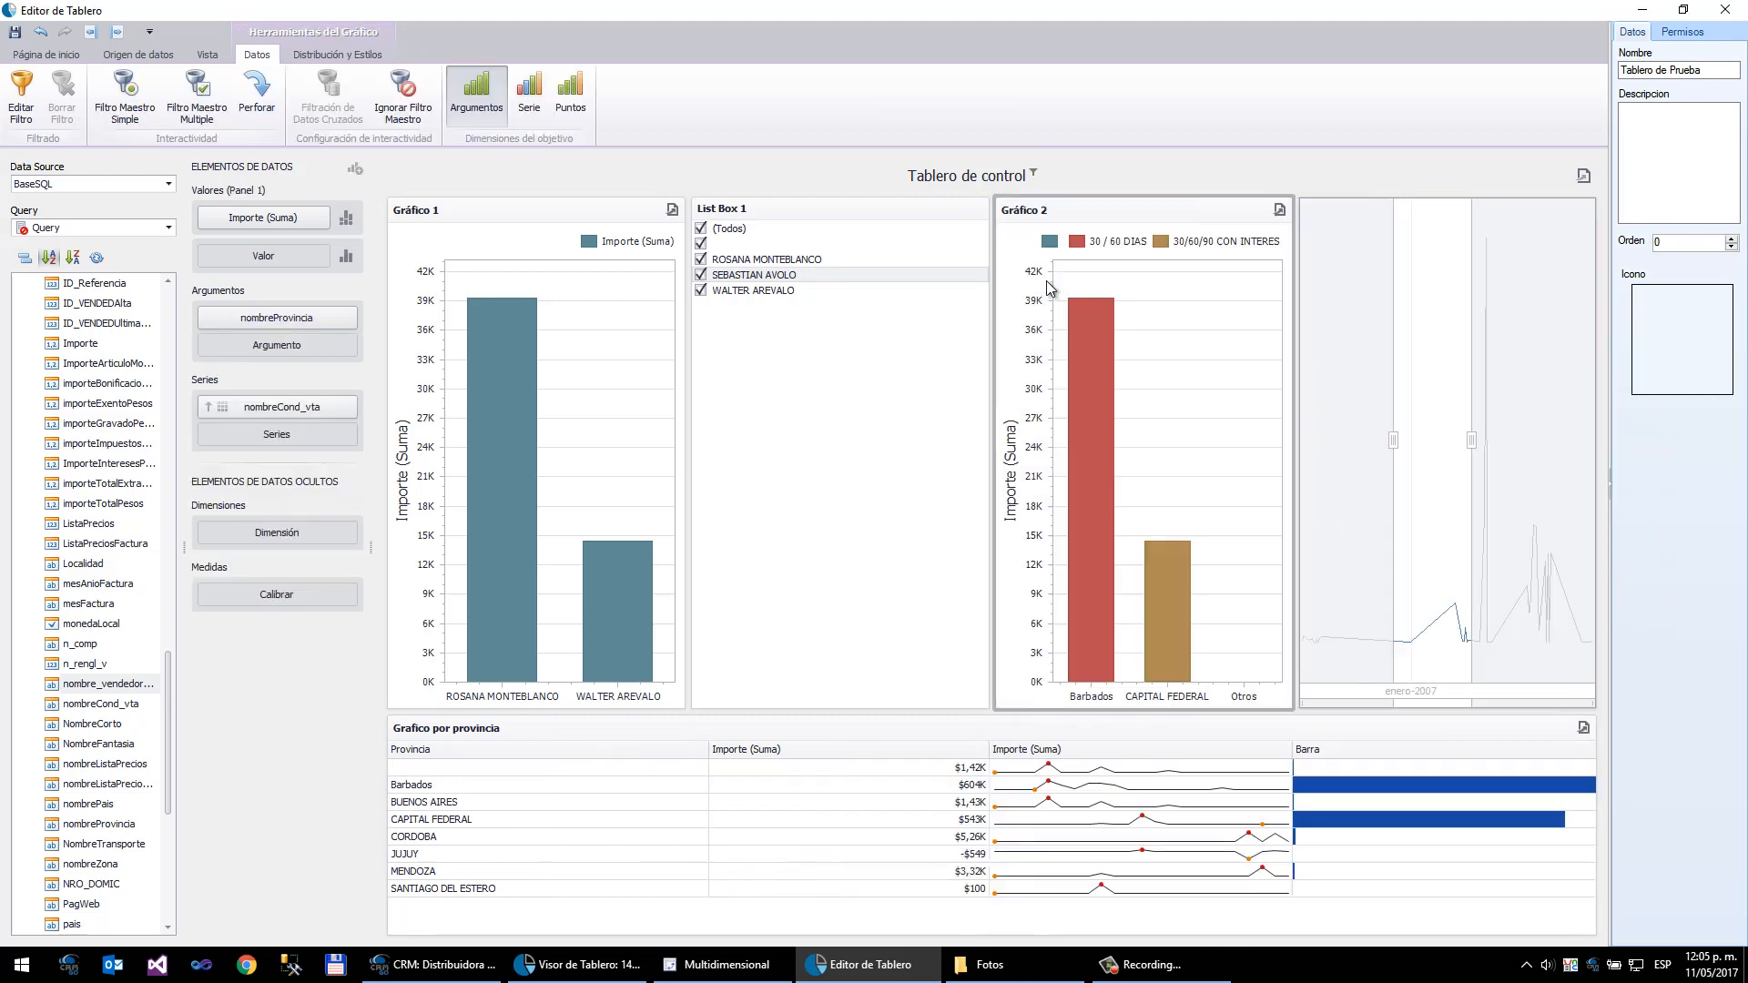
- Move the date range filter above the seller list box and shrink its height
left_click(1369, 362)
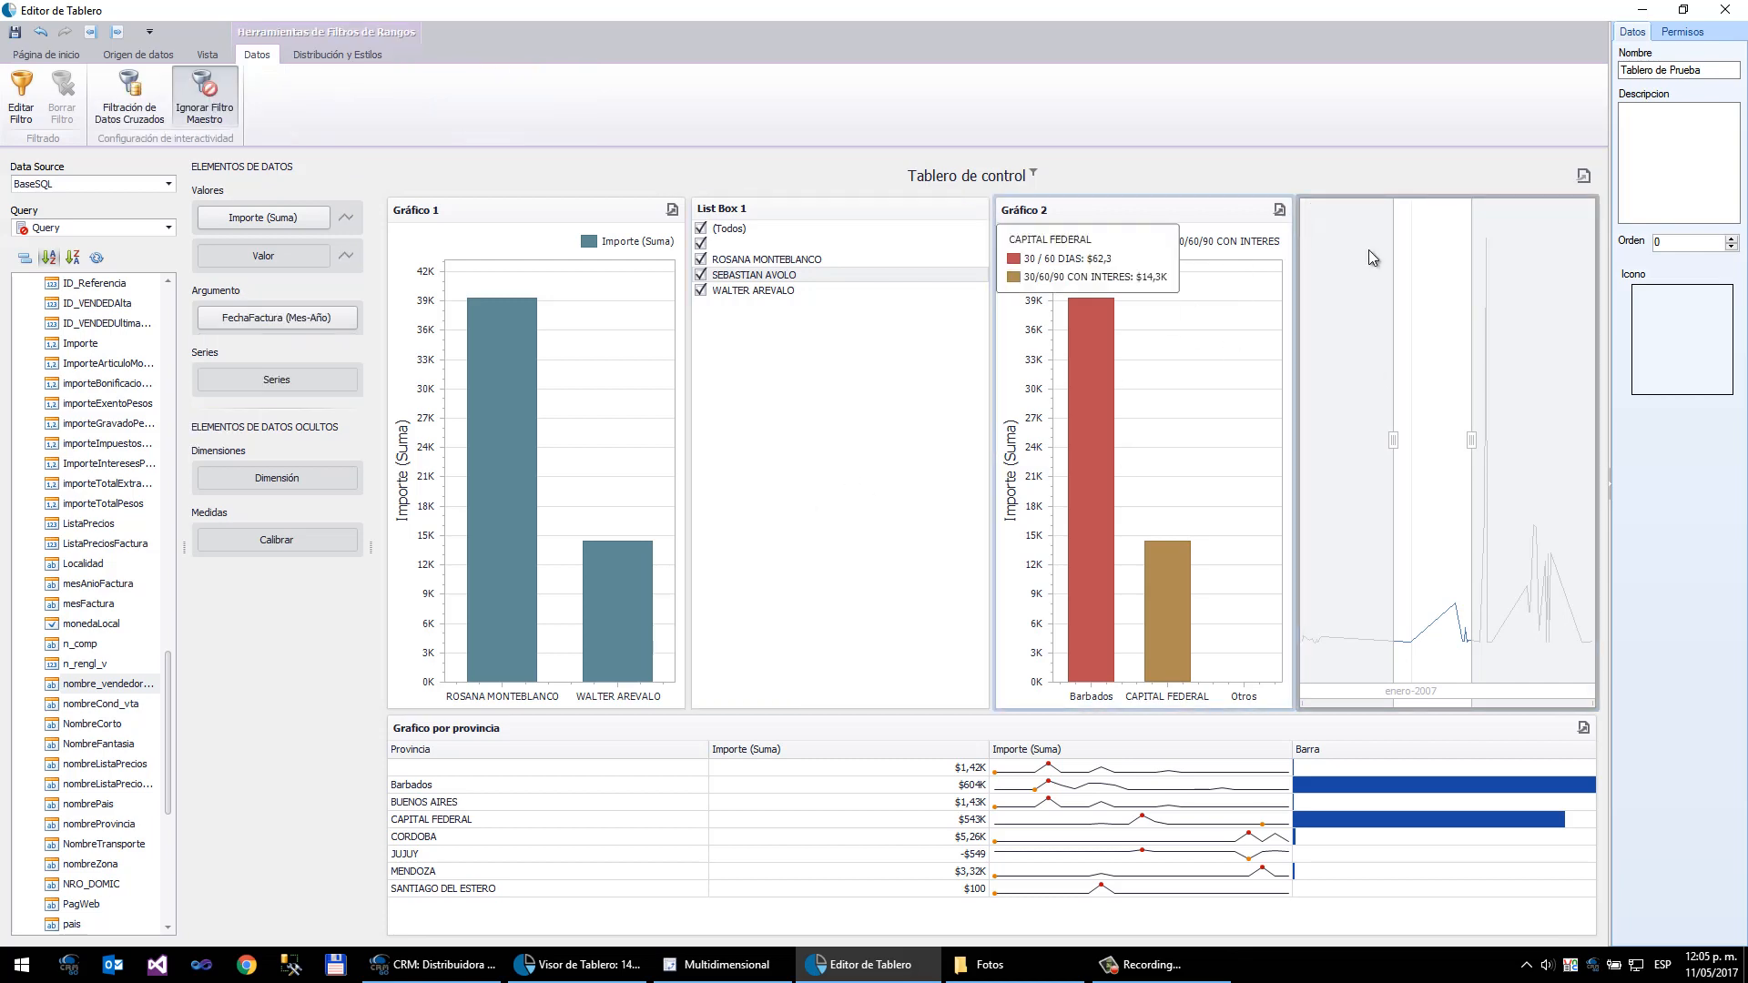
left_click_drag(1309, 207, 808, 337)
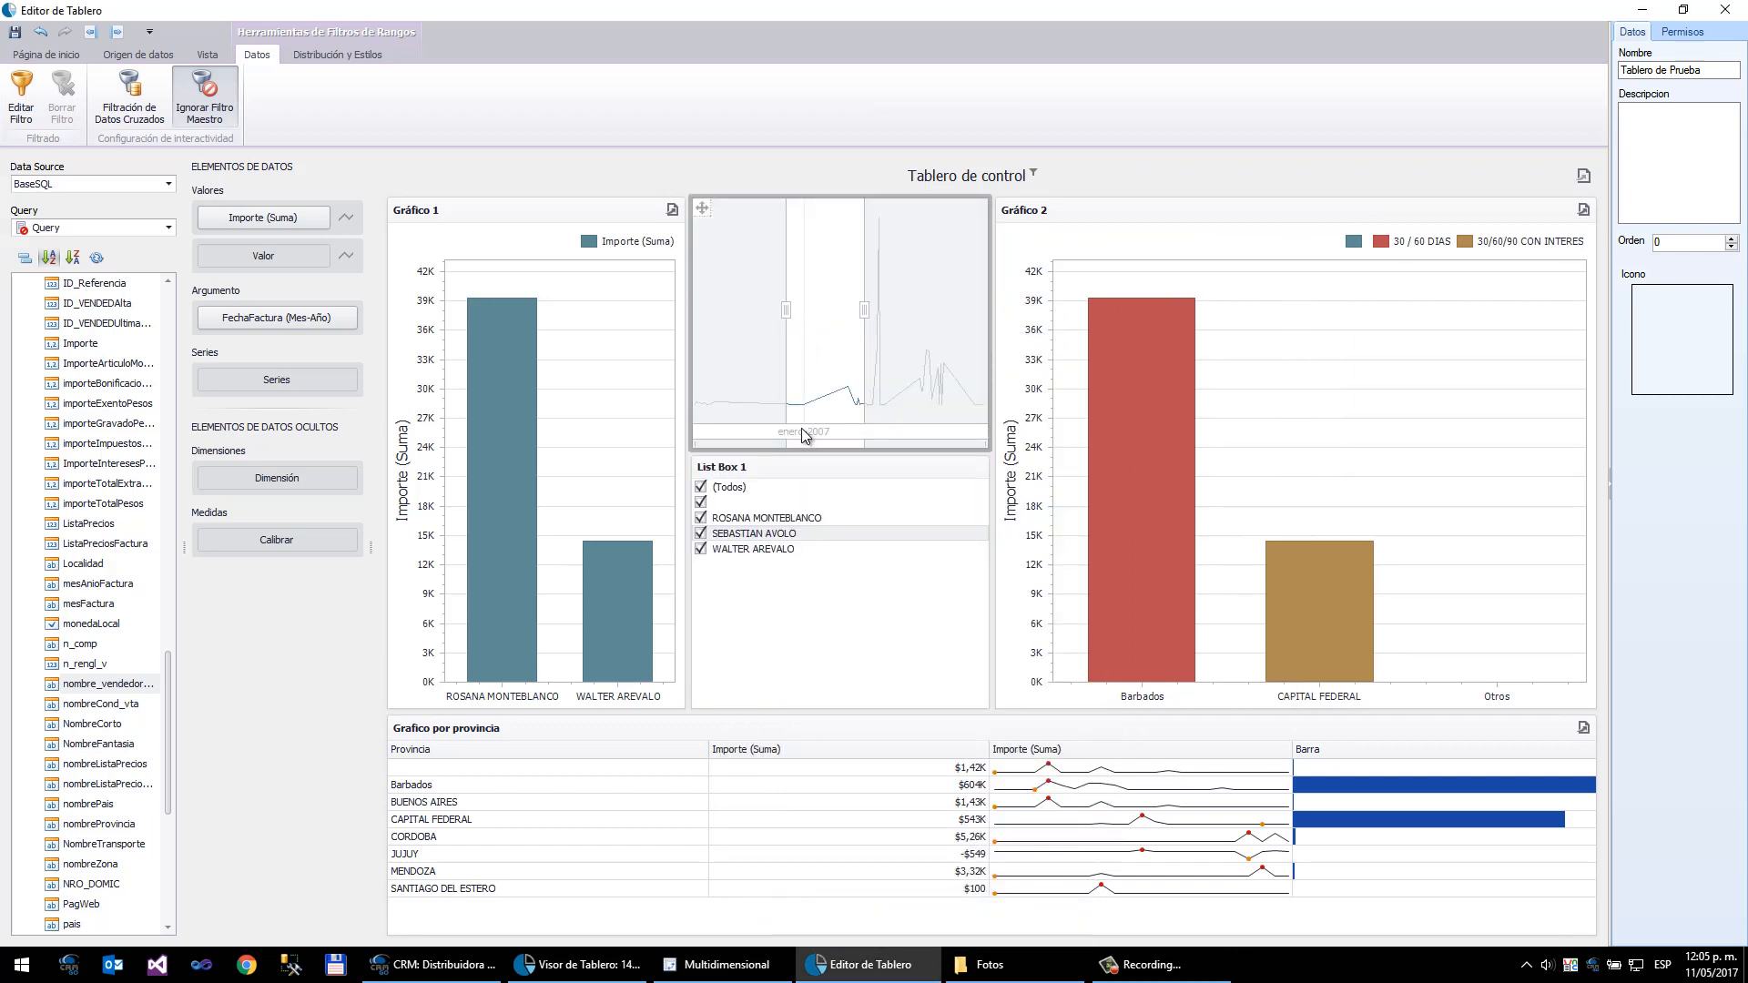
left_click_drag(802, 449, 824, 304)
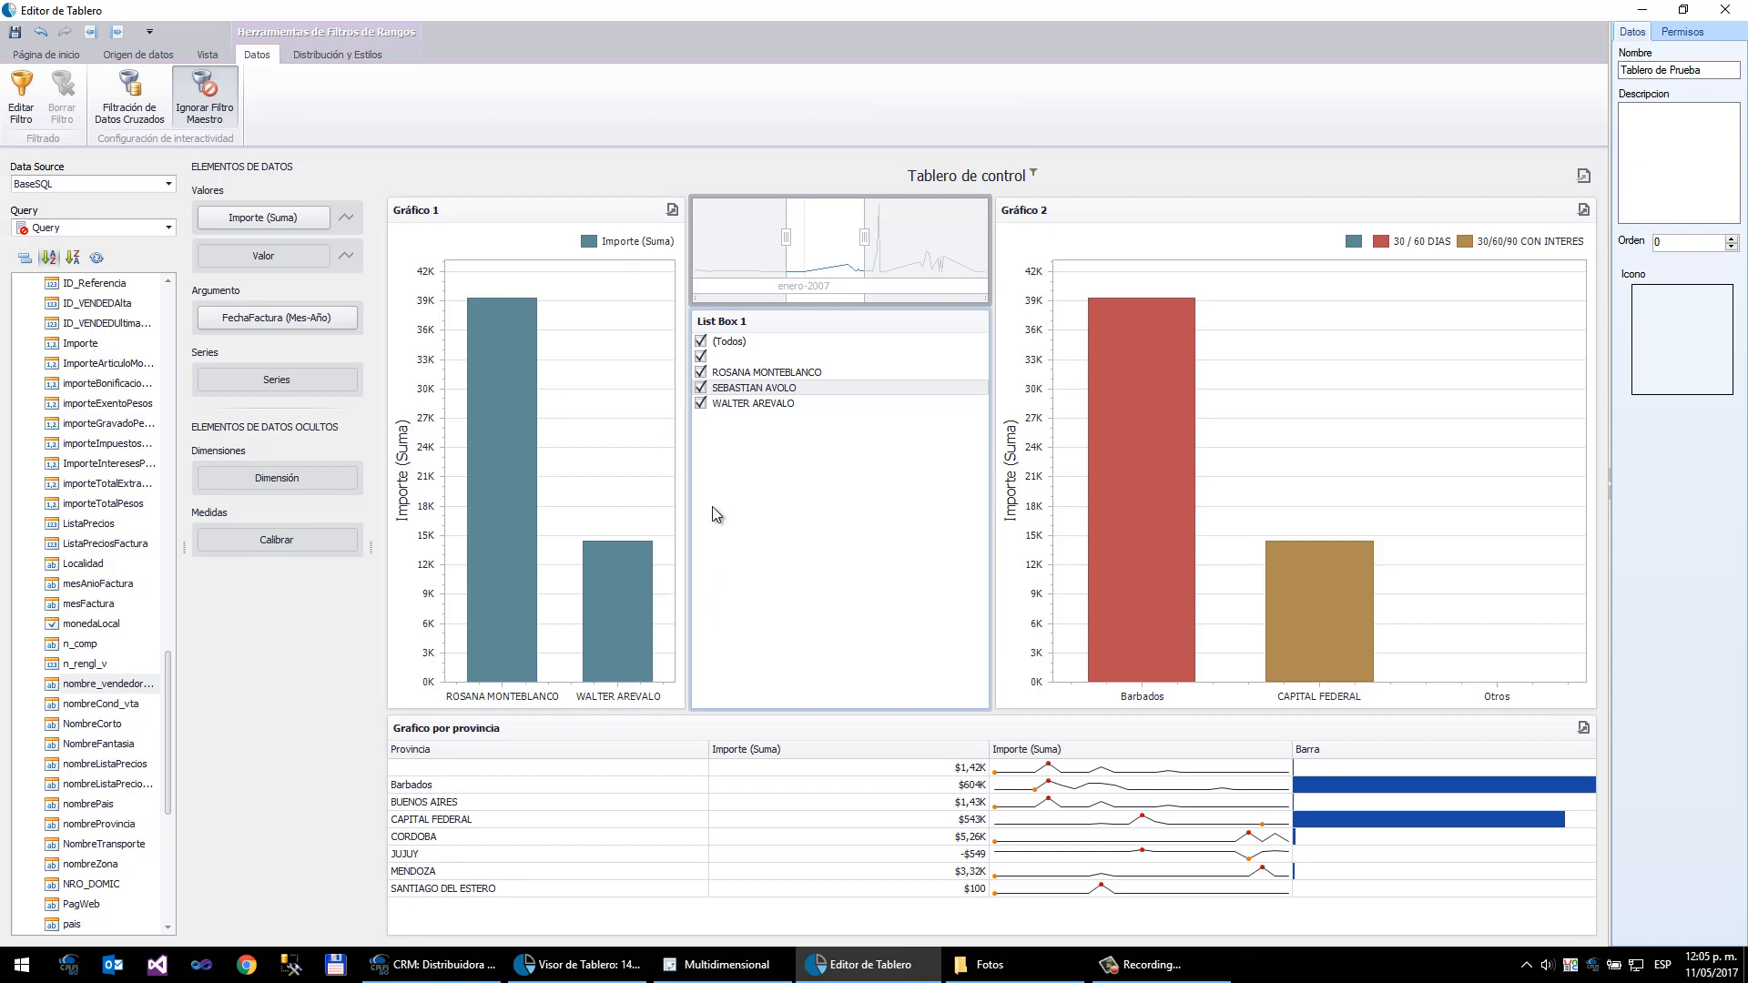
- Insert a new Grupo item into the dashboard
left_click(41, 57)
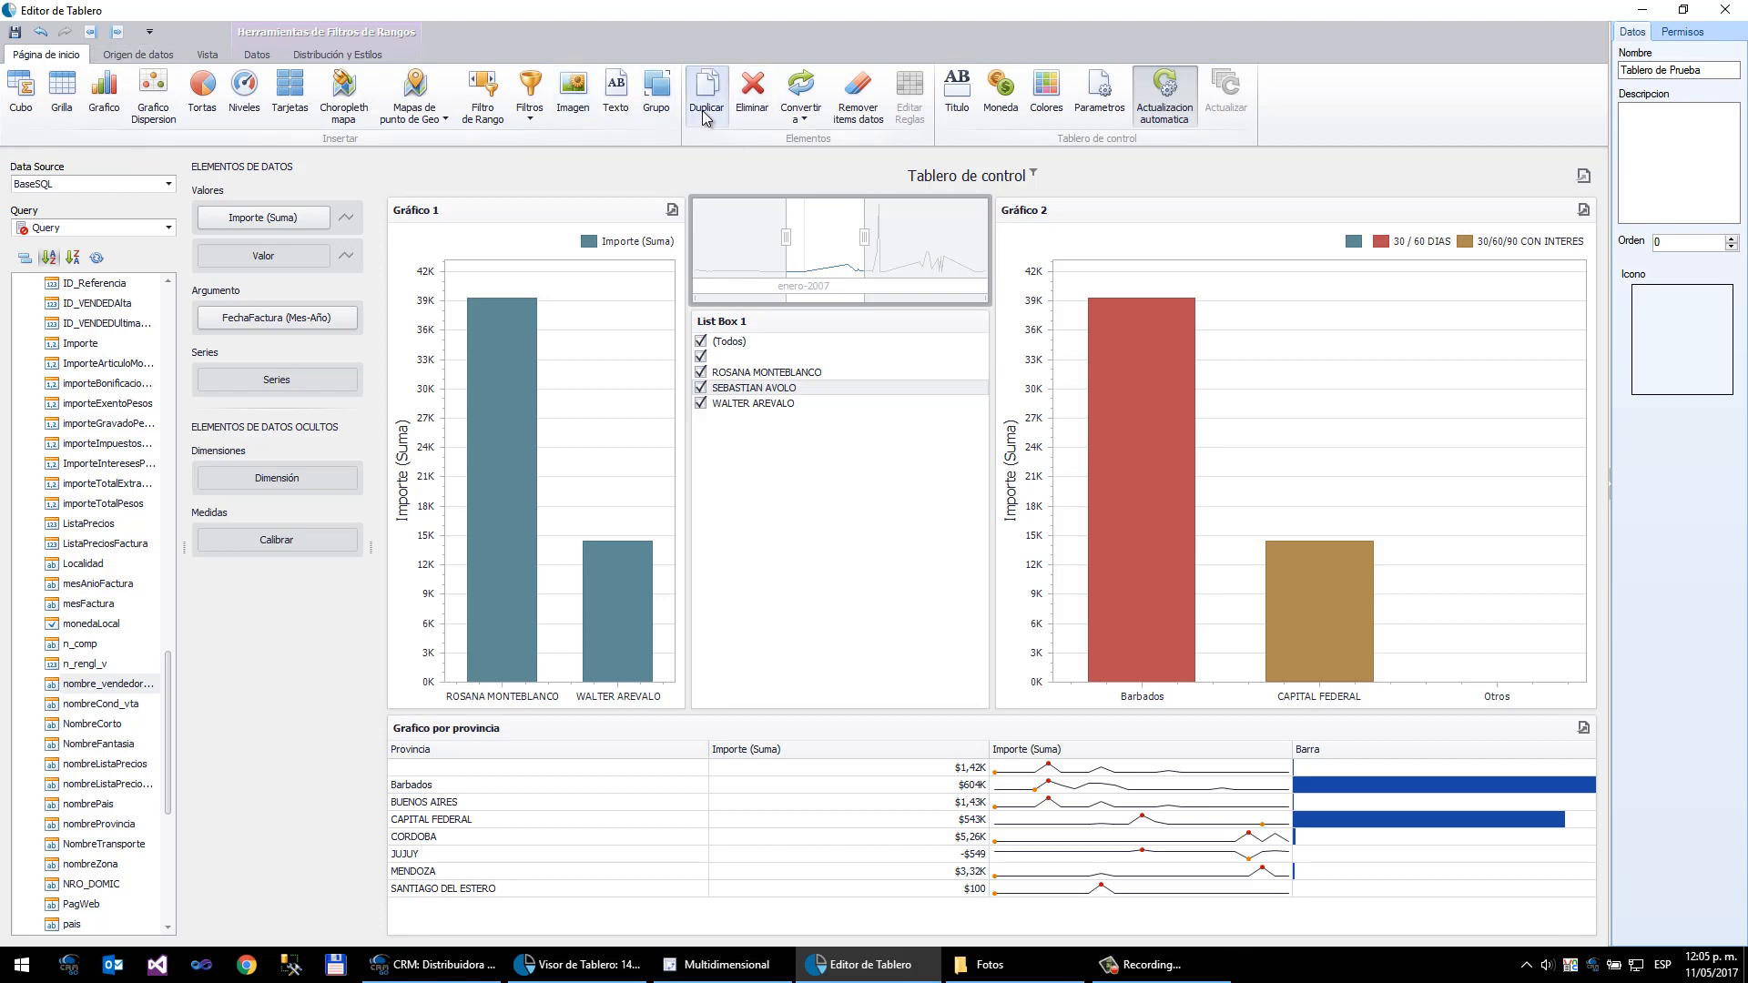
left_click(656, 102)
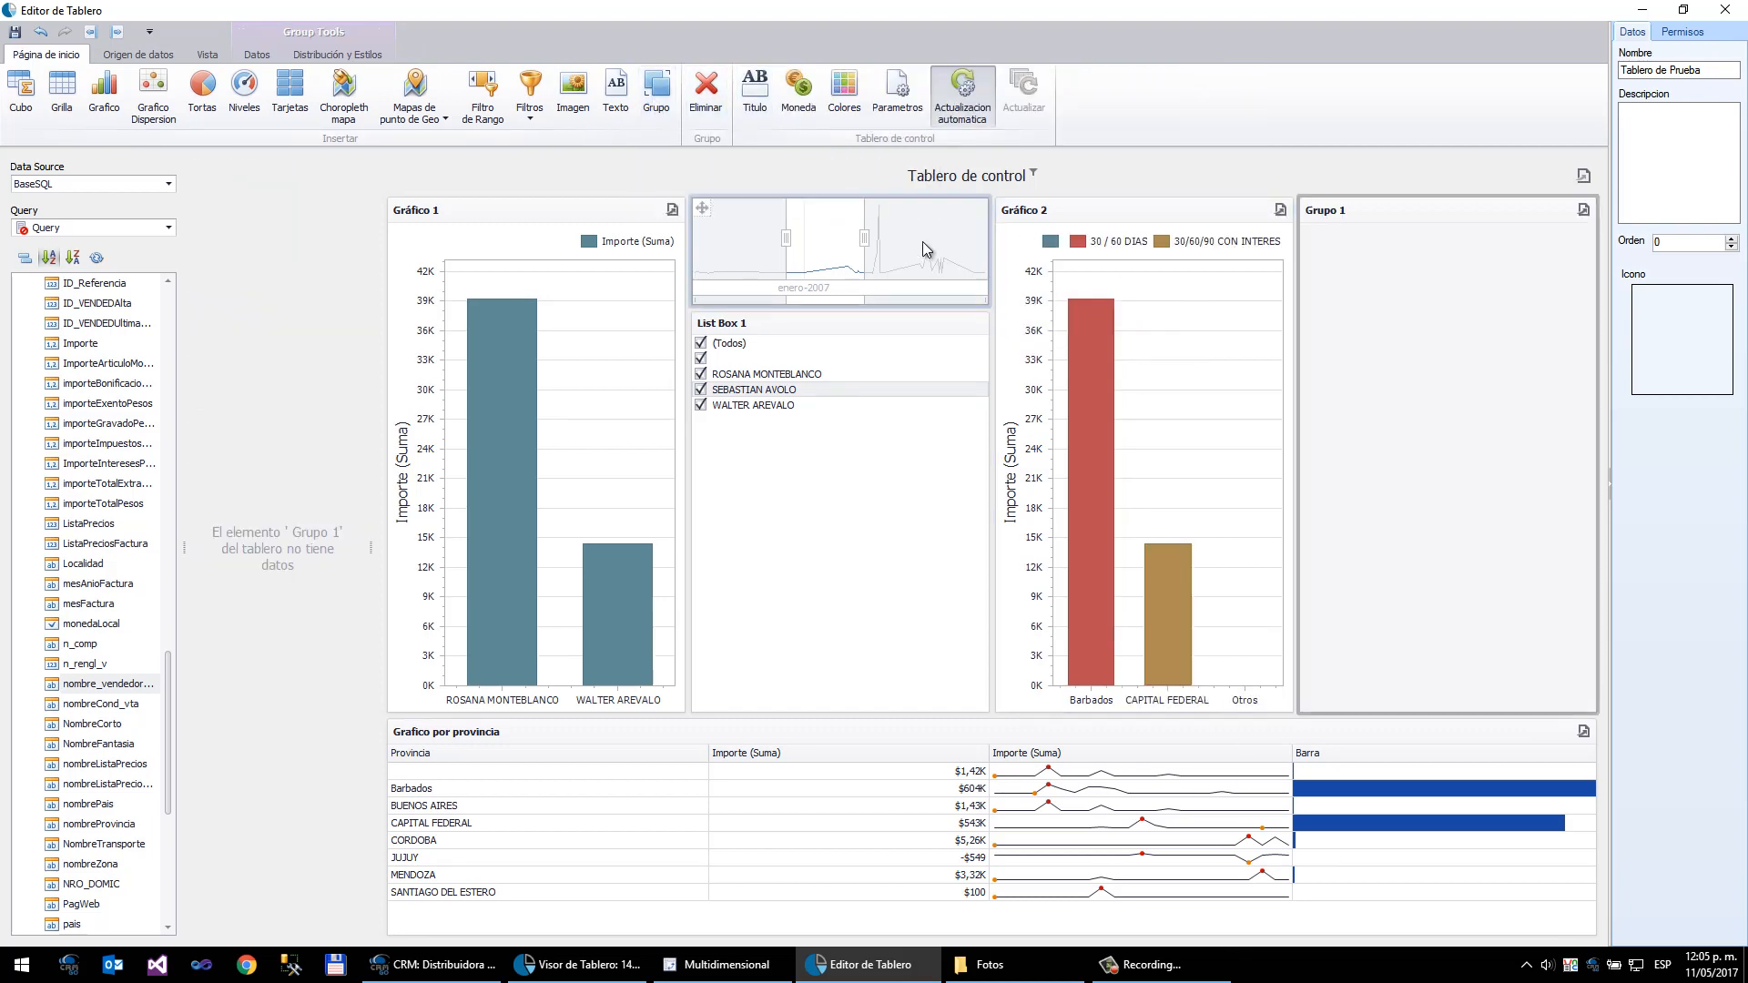
- Place the date range filter and seller list box inside the group and move the group between both charts
left_click(914, 212)
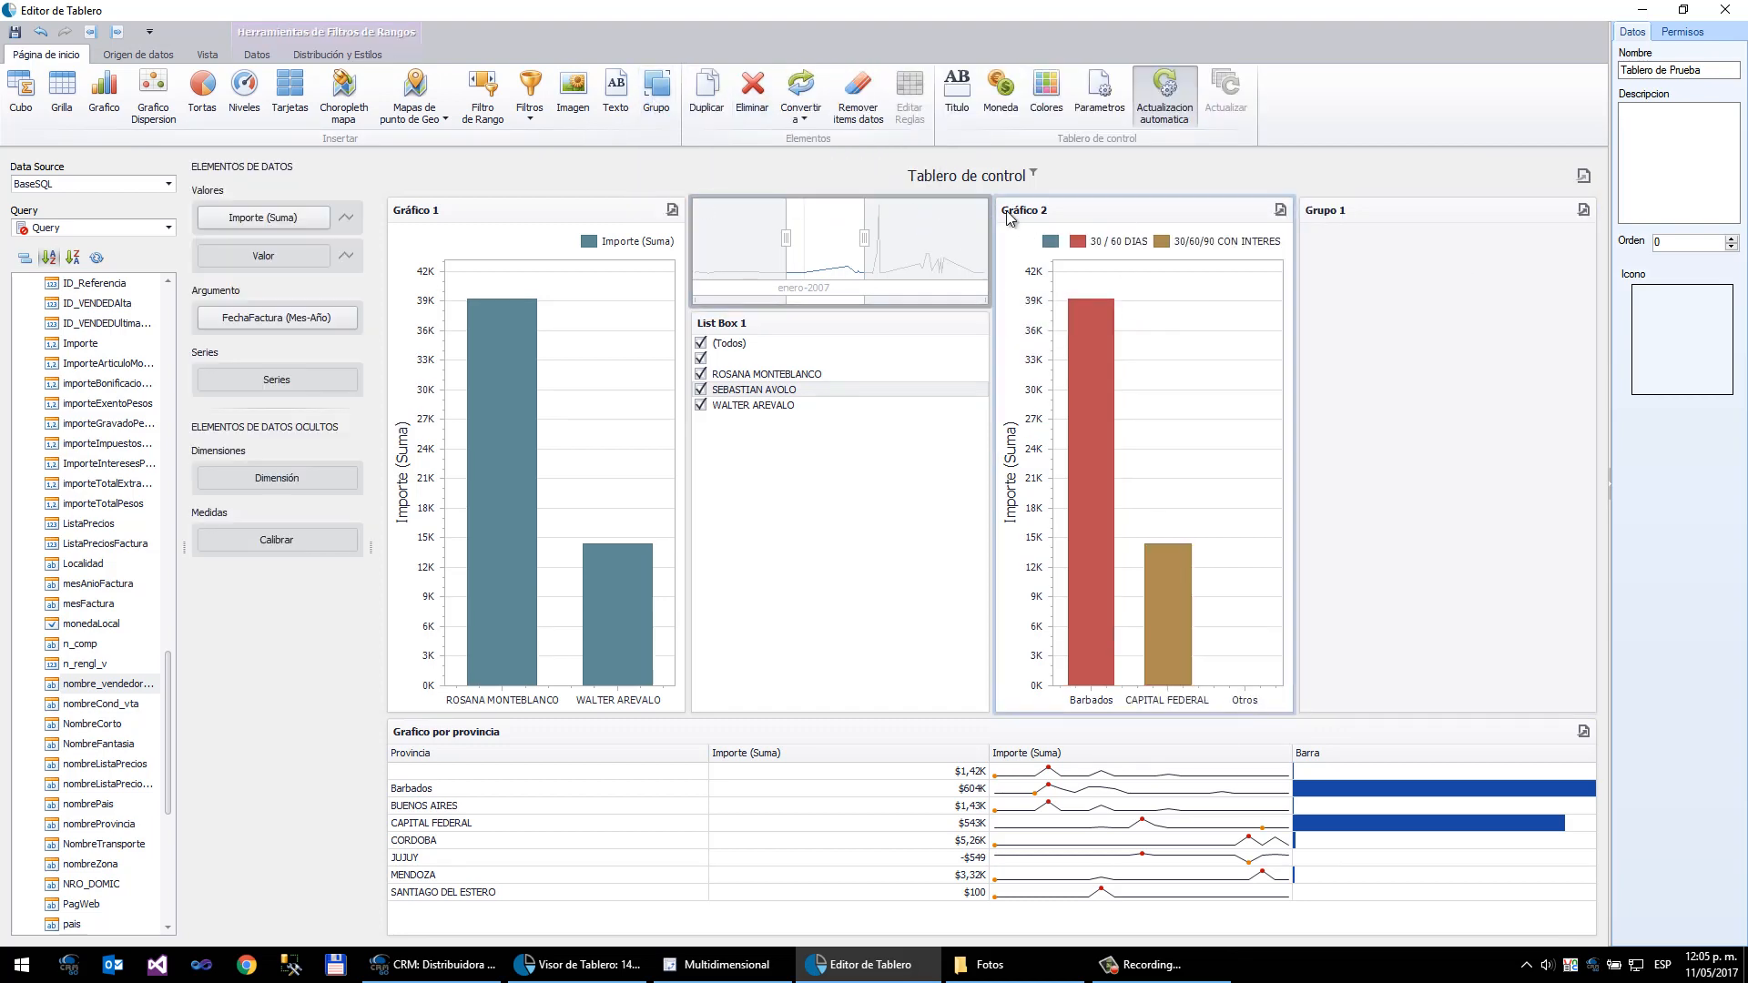
left_click_drag(707, 208, 1384, 257)
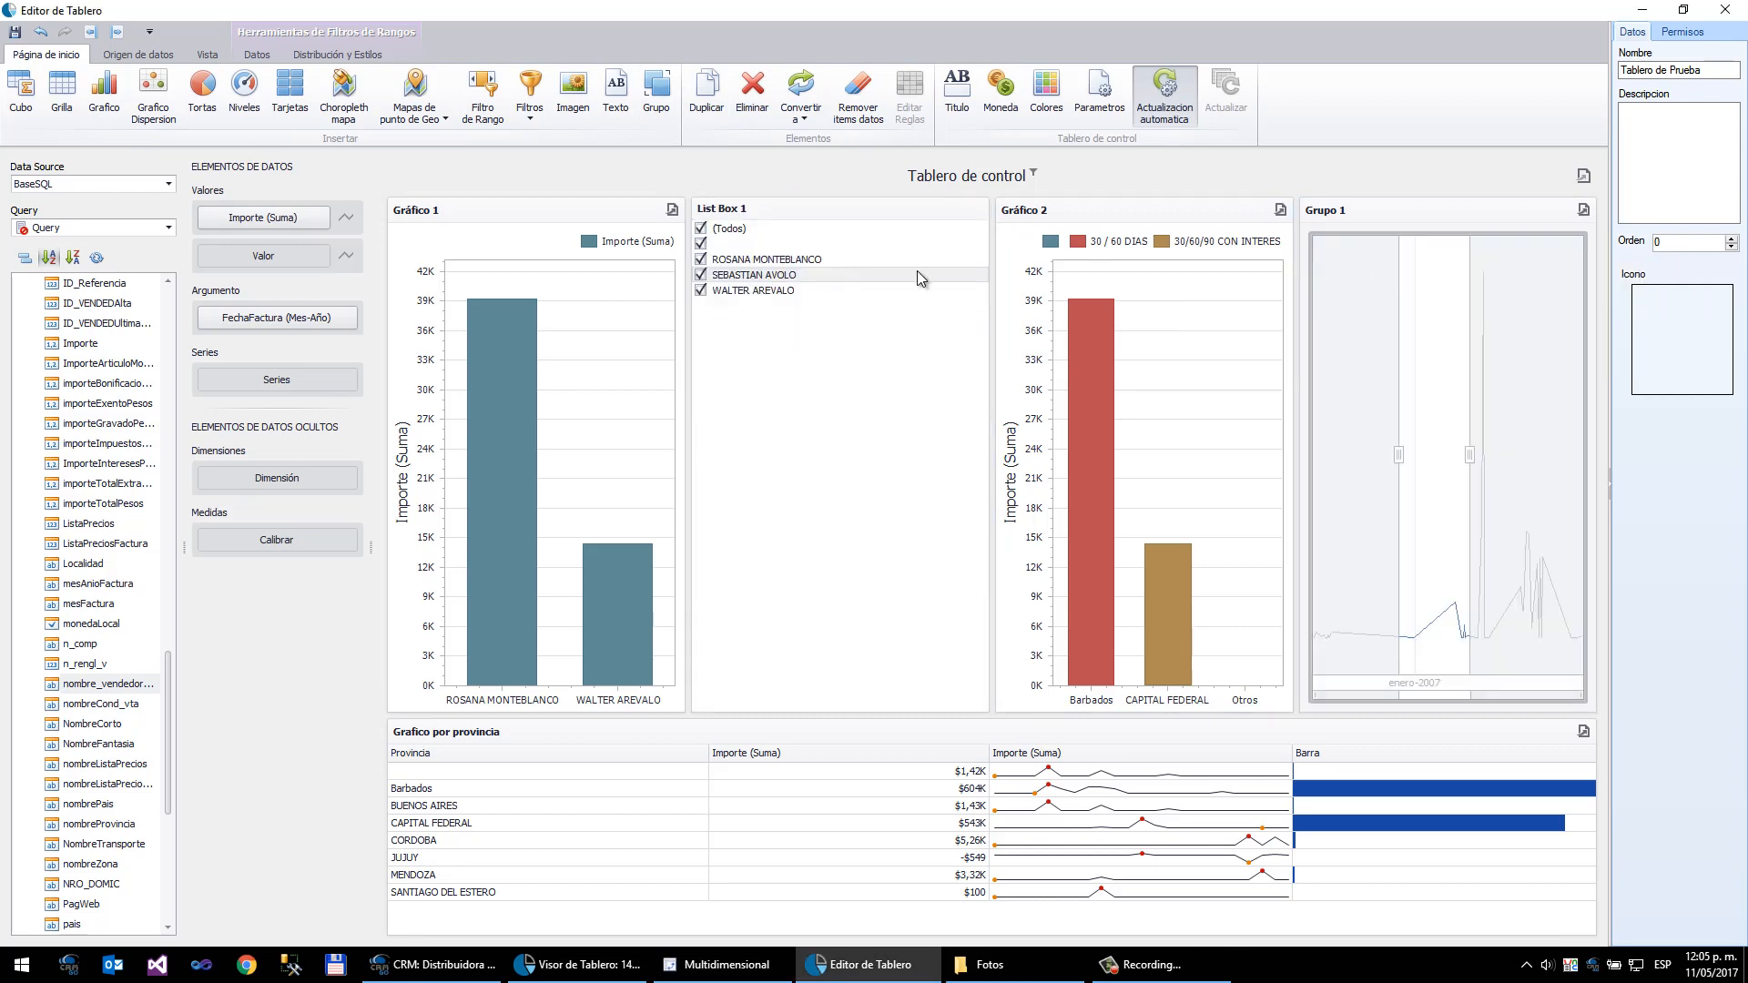
left_click(711, 213)
left_click_drag(711, 213, 1404, 345)
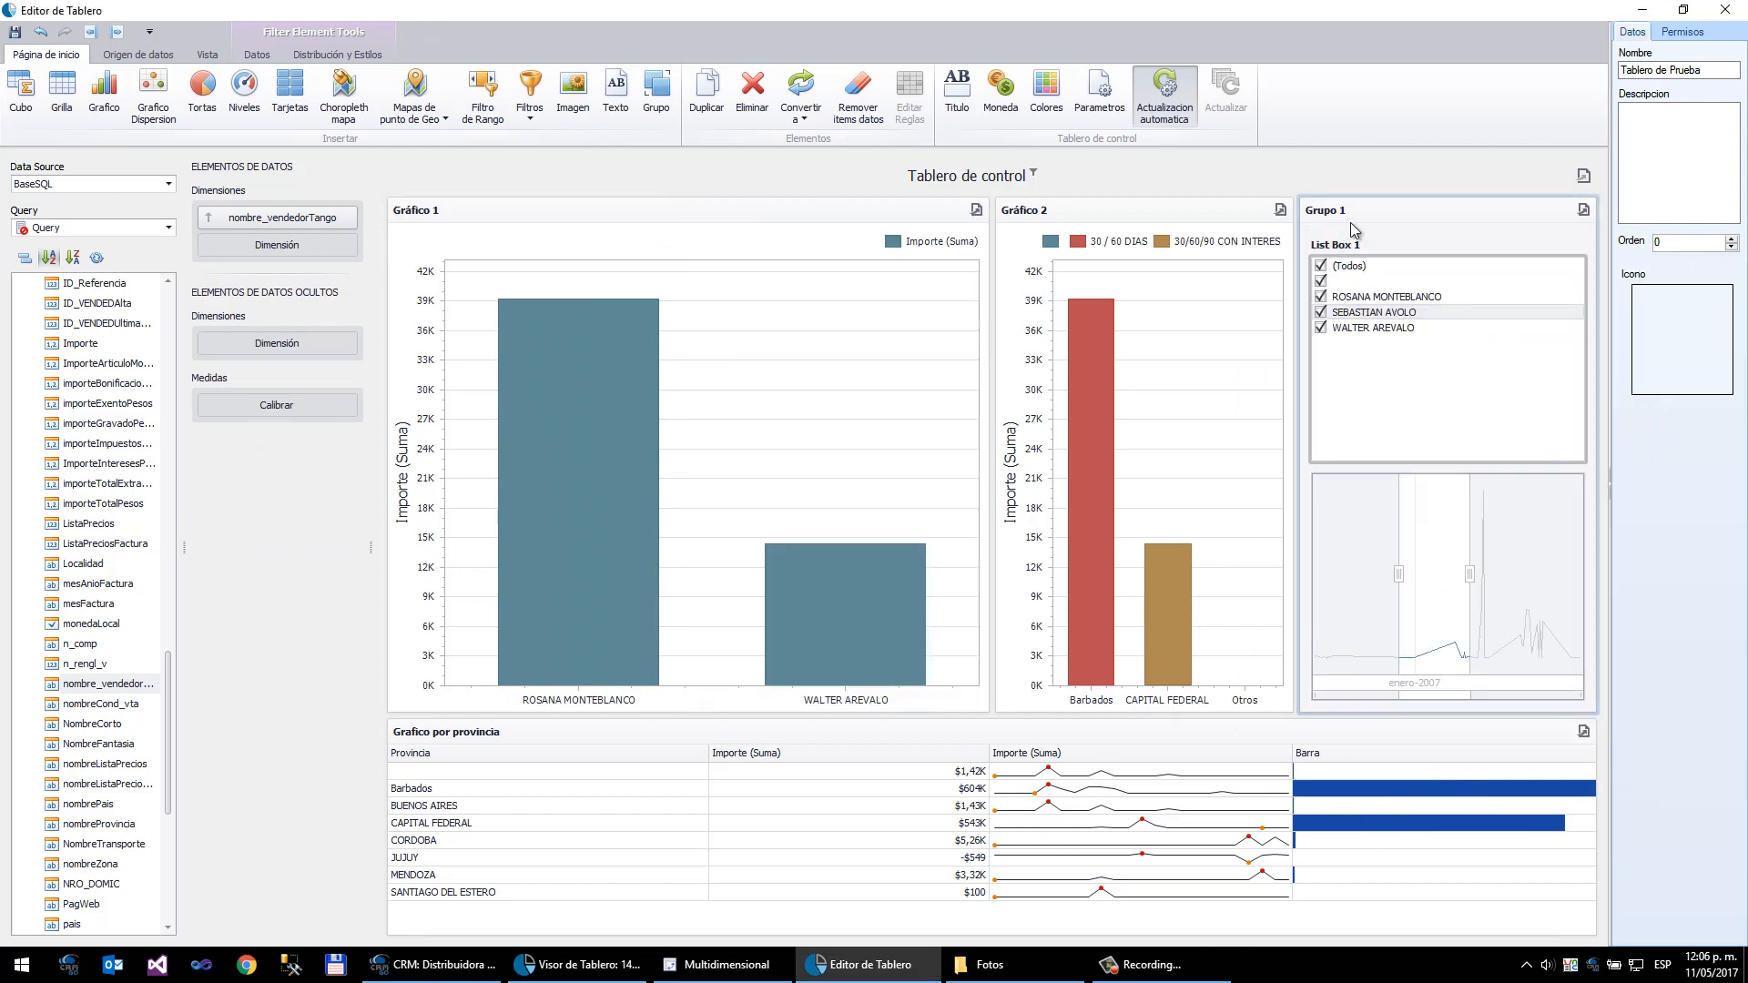
left_click_drag(1412, 210, 1189, 268)
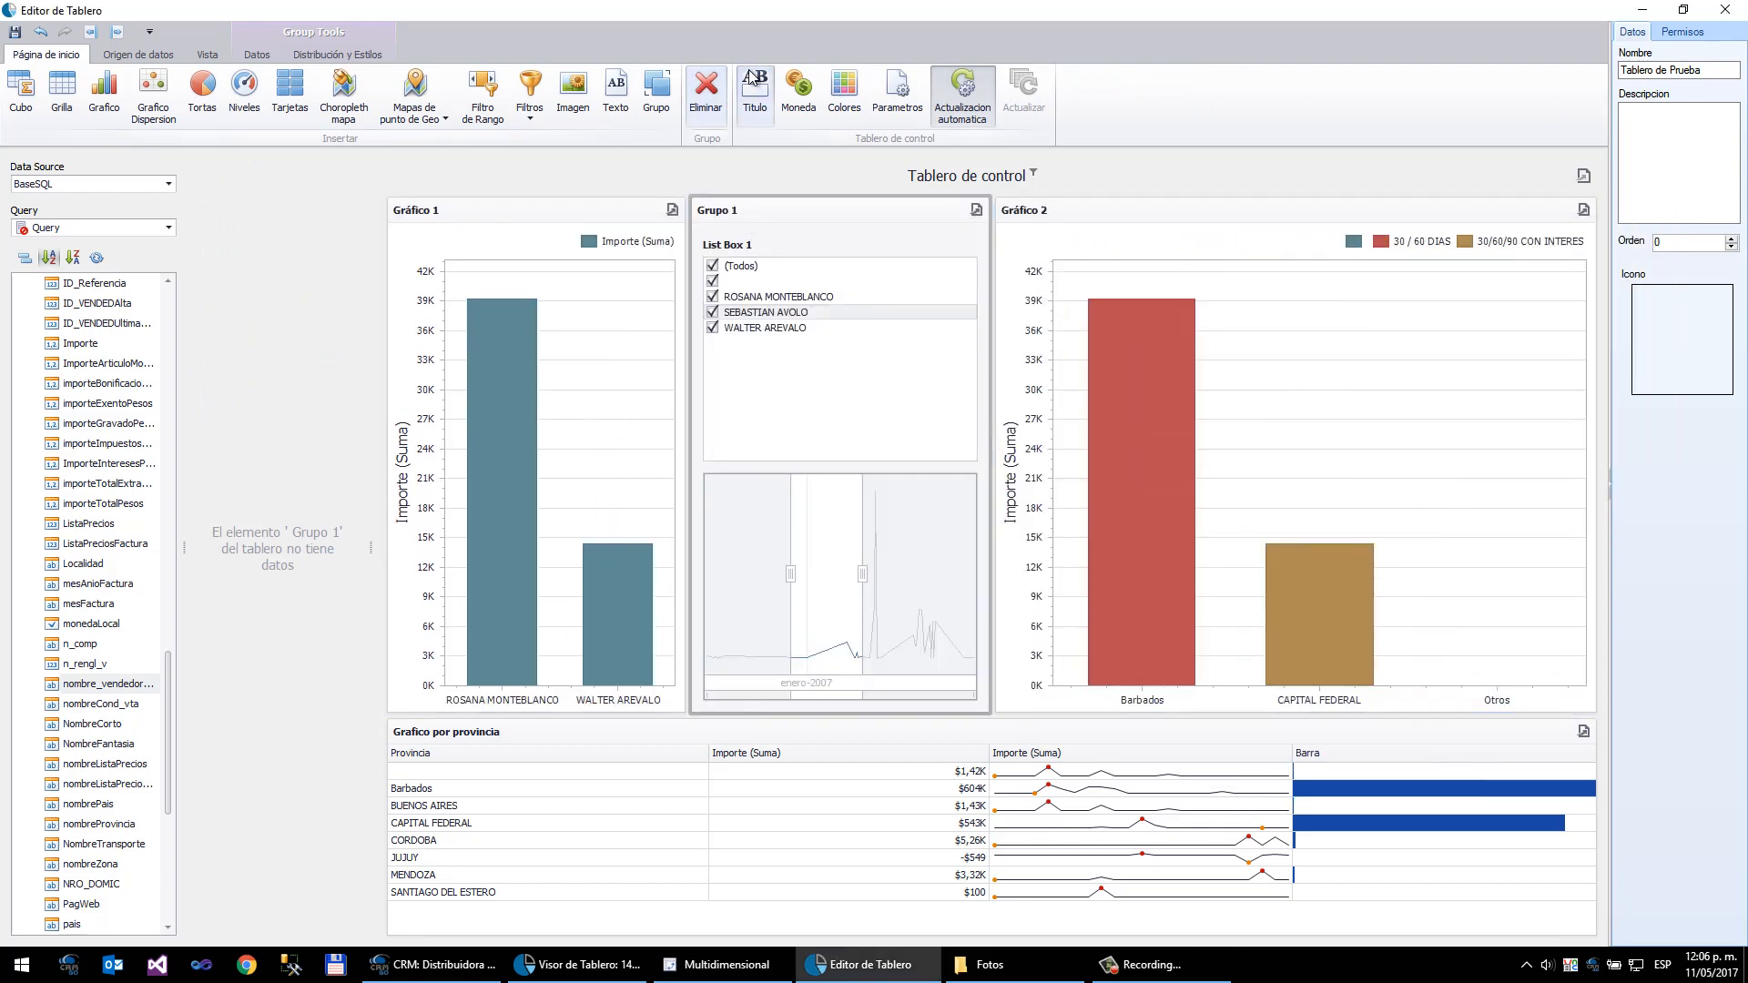
- Set the dashboard title text to Tablero de Facturas
left_click(761, 109)
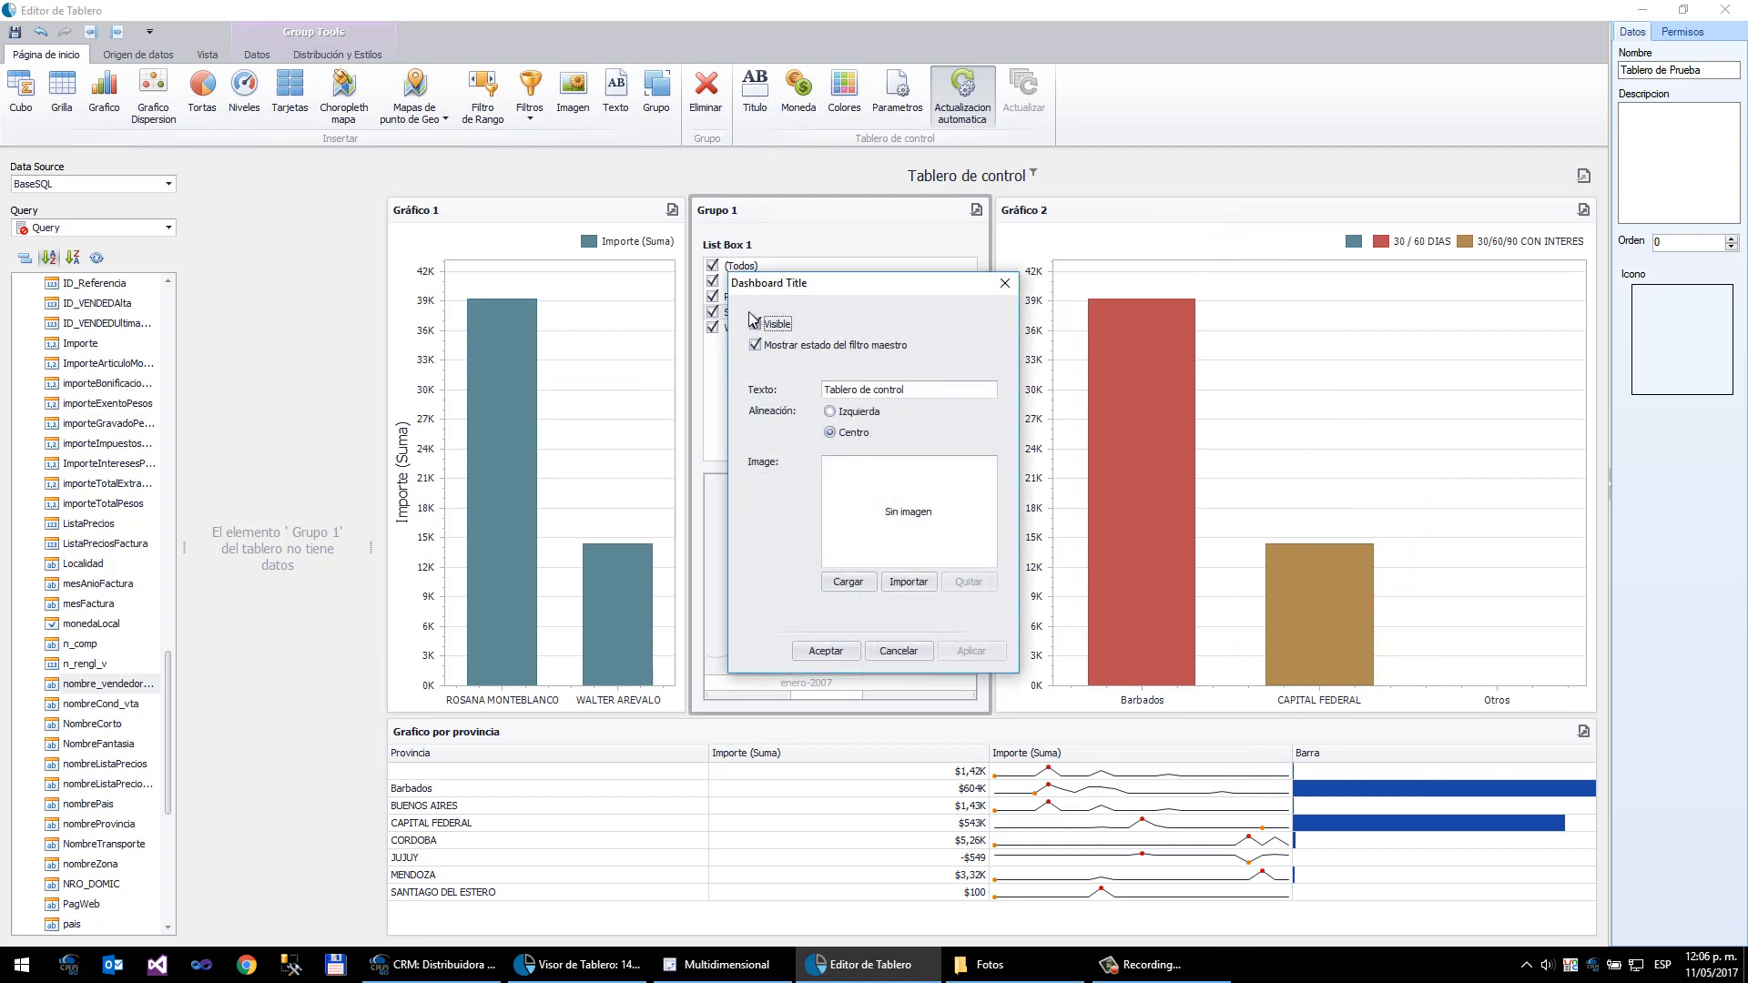
left_click(916, 386)
left_click_drag(938, 388, 729, 386)
type("Tablero de Facturas")
left_click(824, 648)
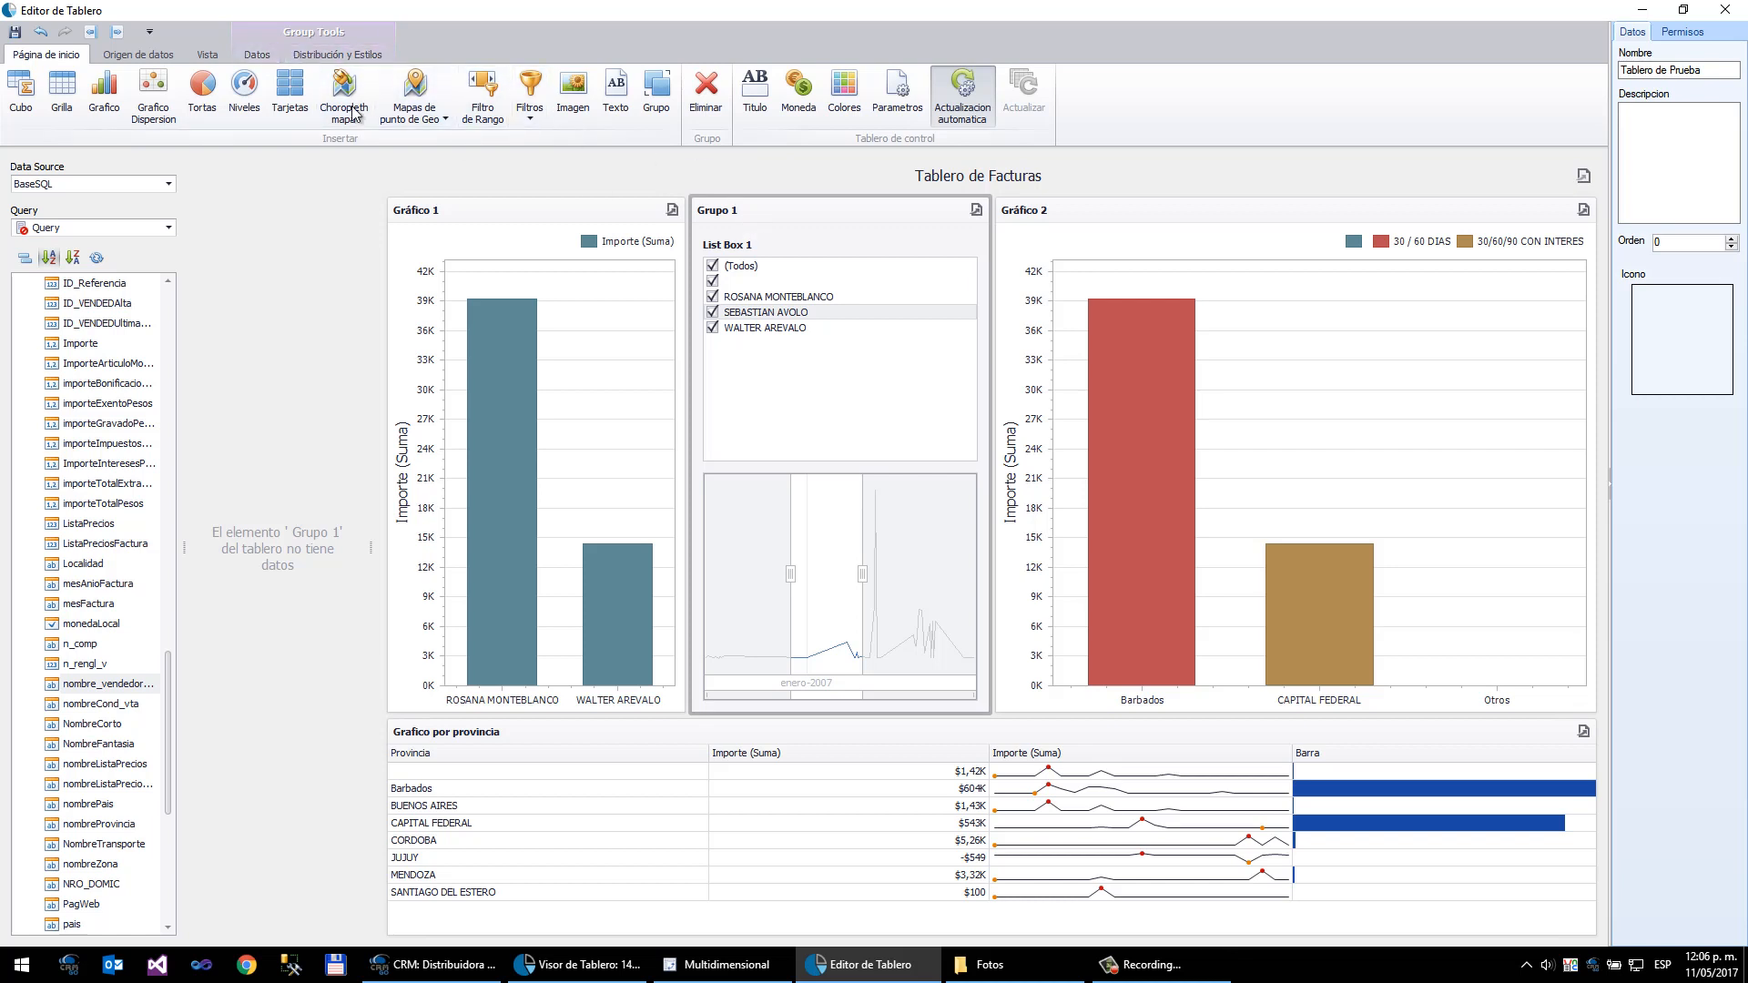
left_click(259, 56)
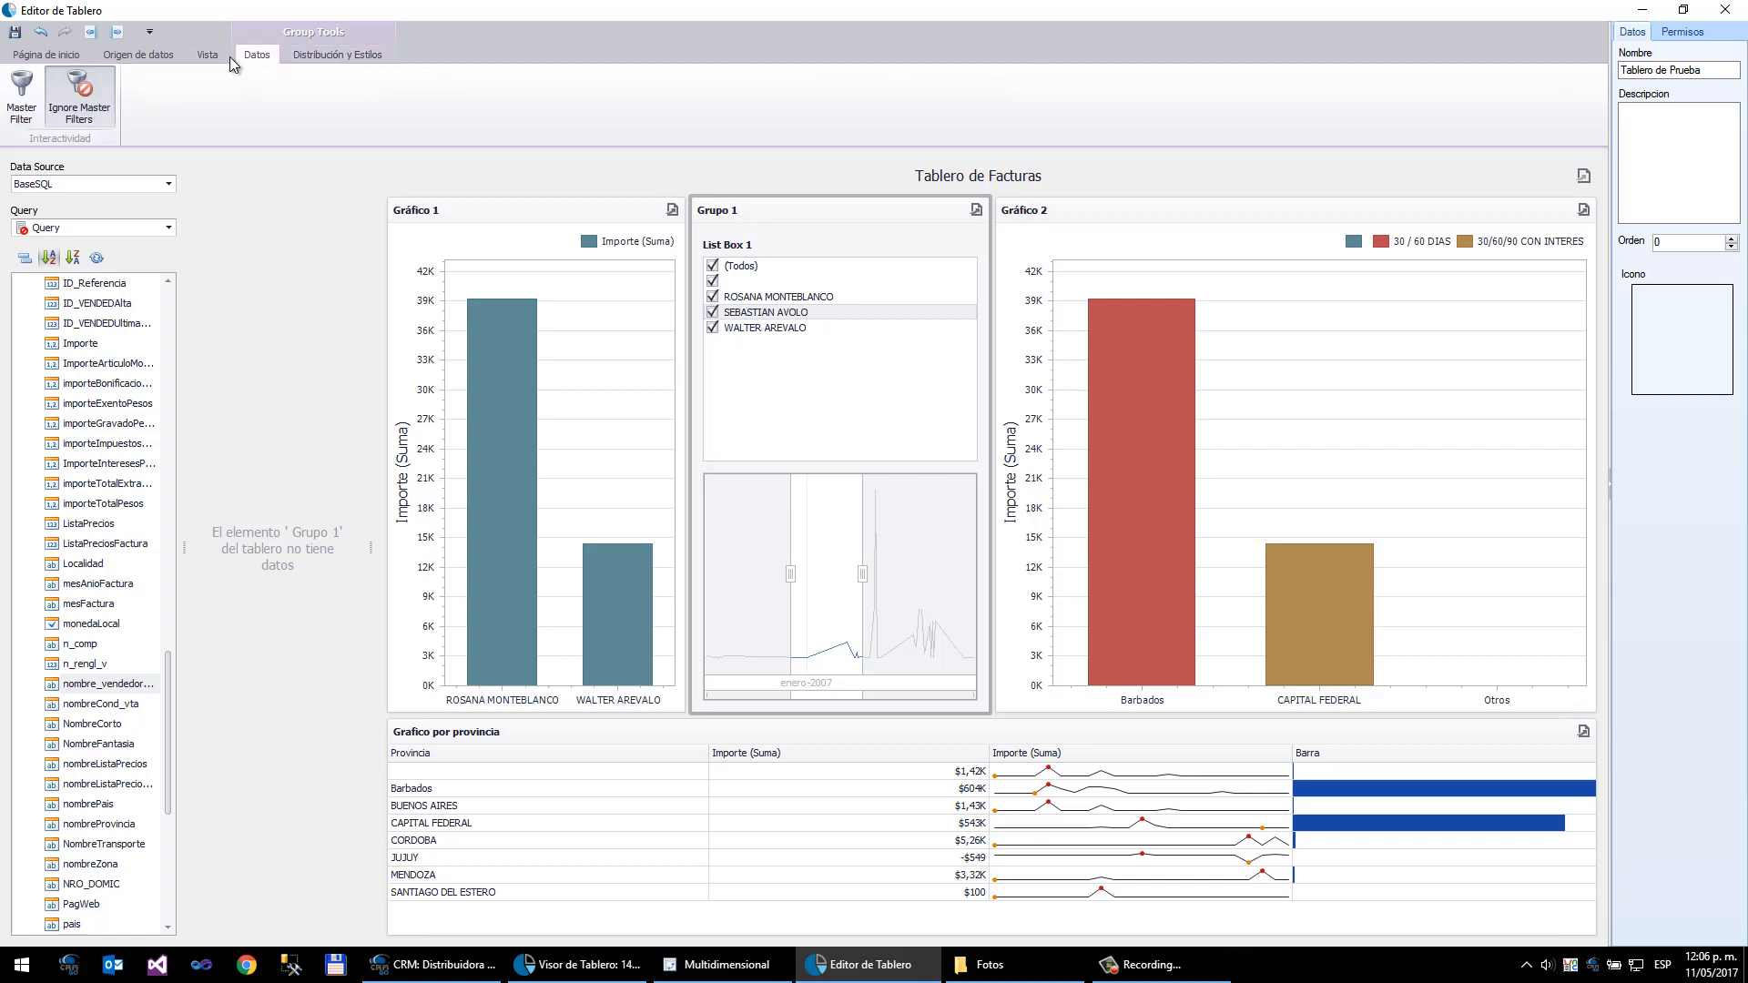
left_click(304, 57)
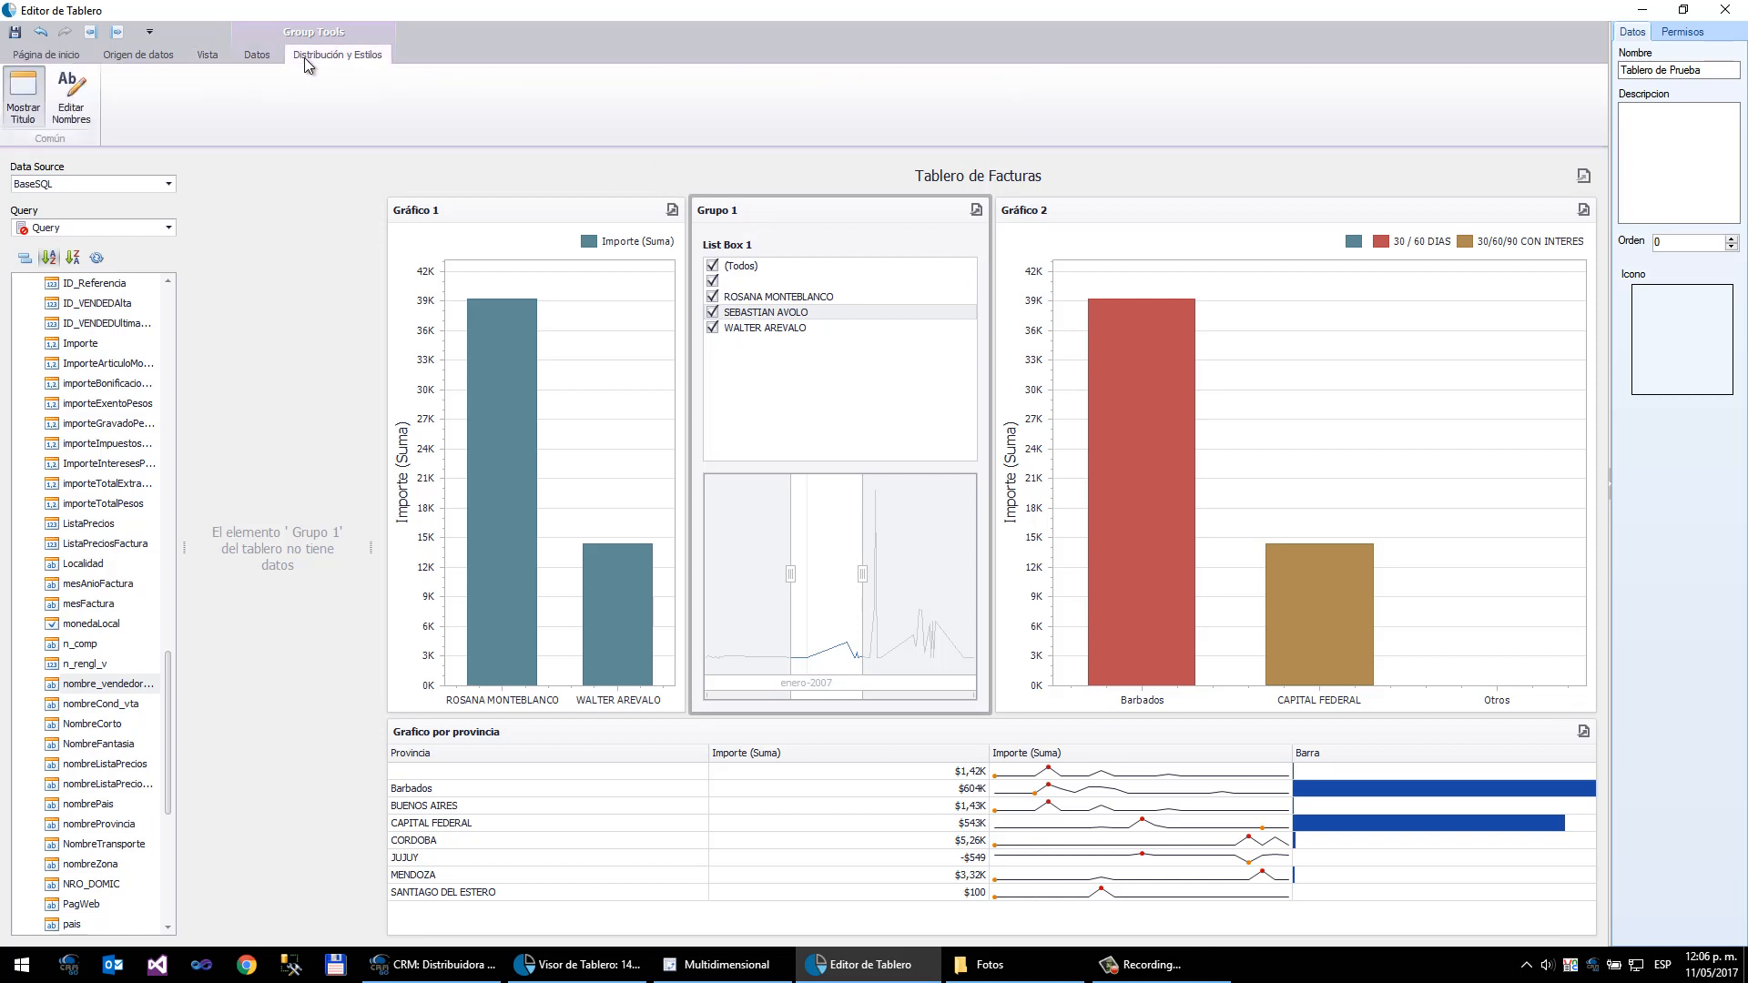
left_click(73, 100)
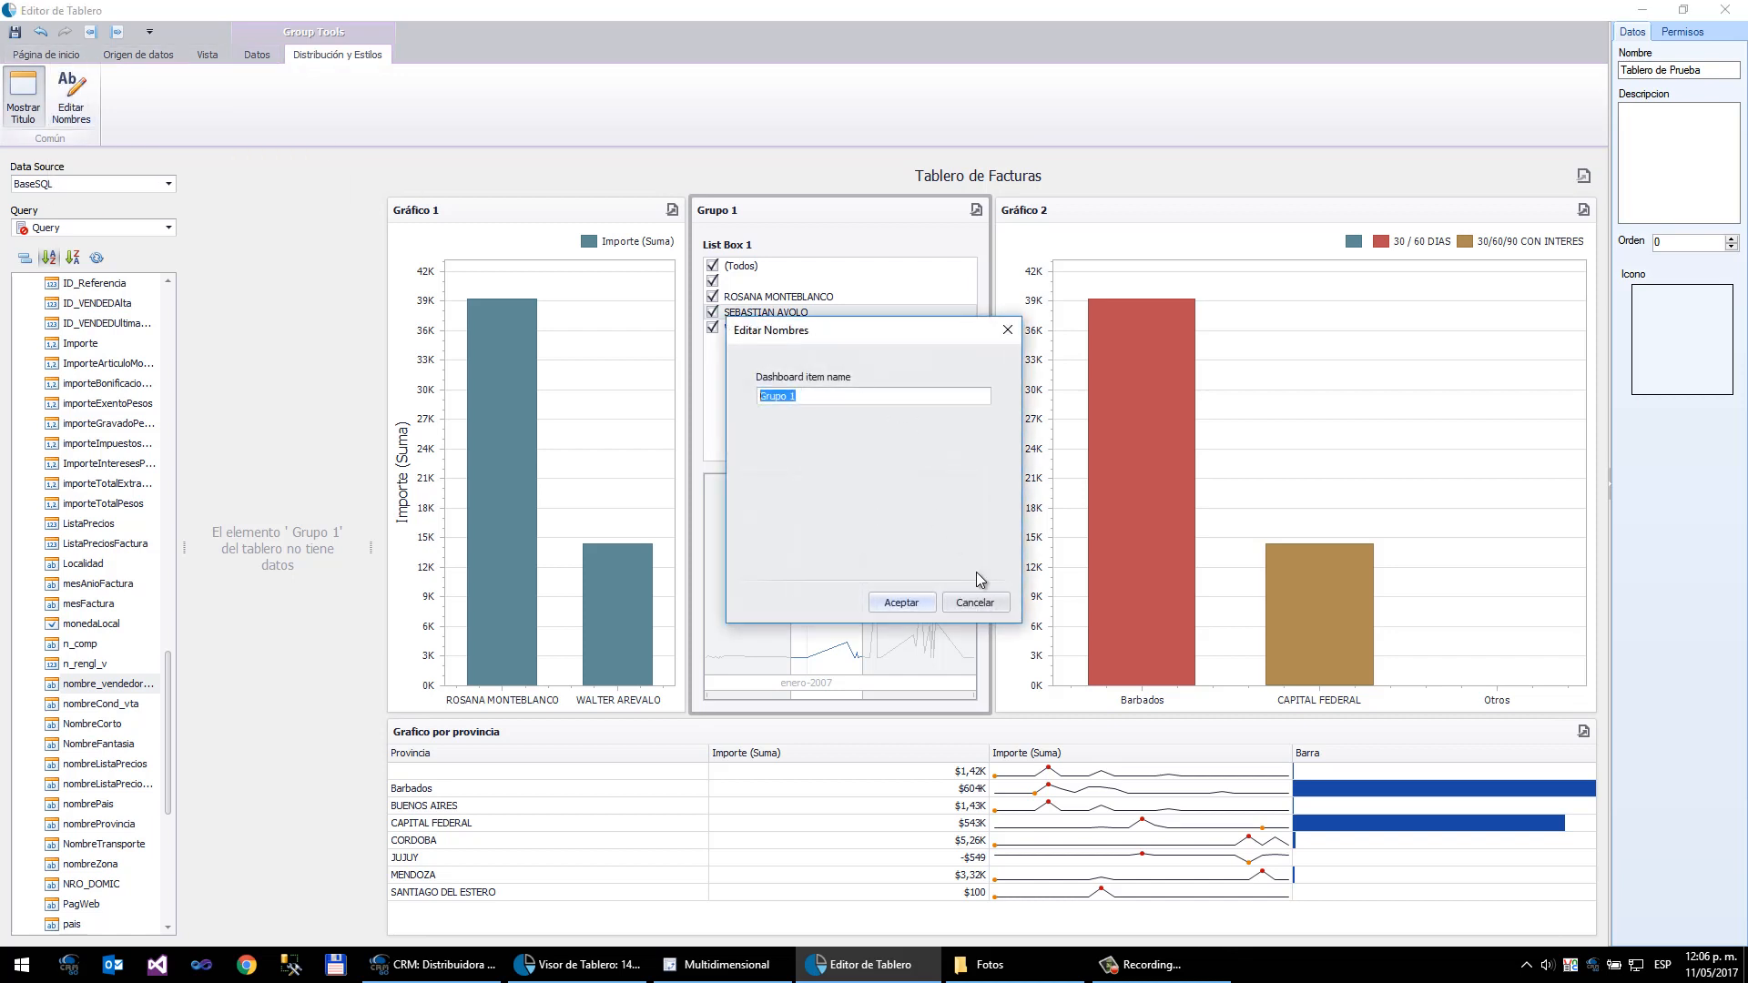
left_click(978, 603)
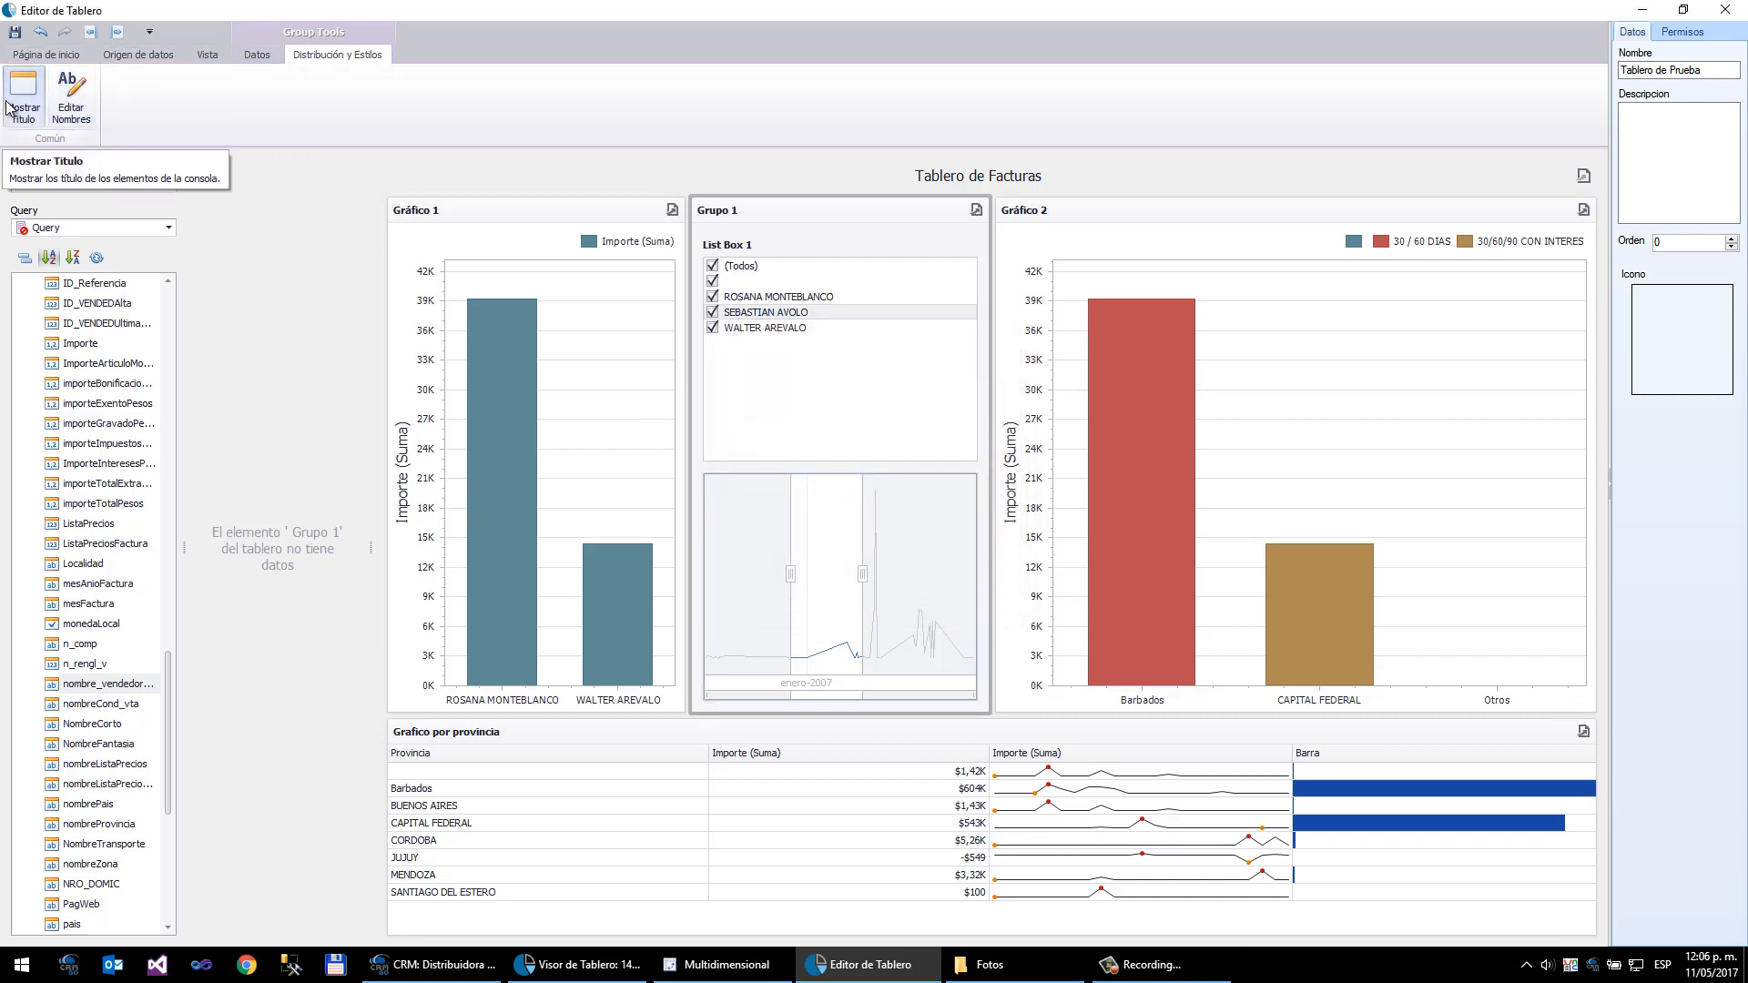
- Hide the group's title and make the list box taller above the date range filter
left_click(9, 106)
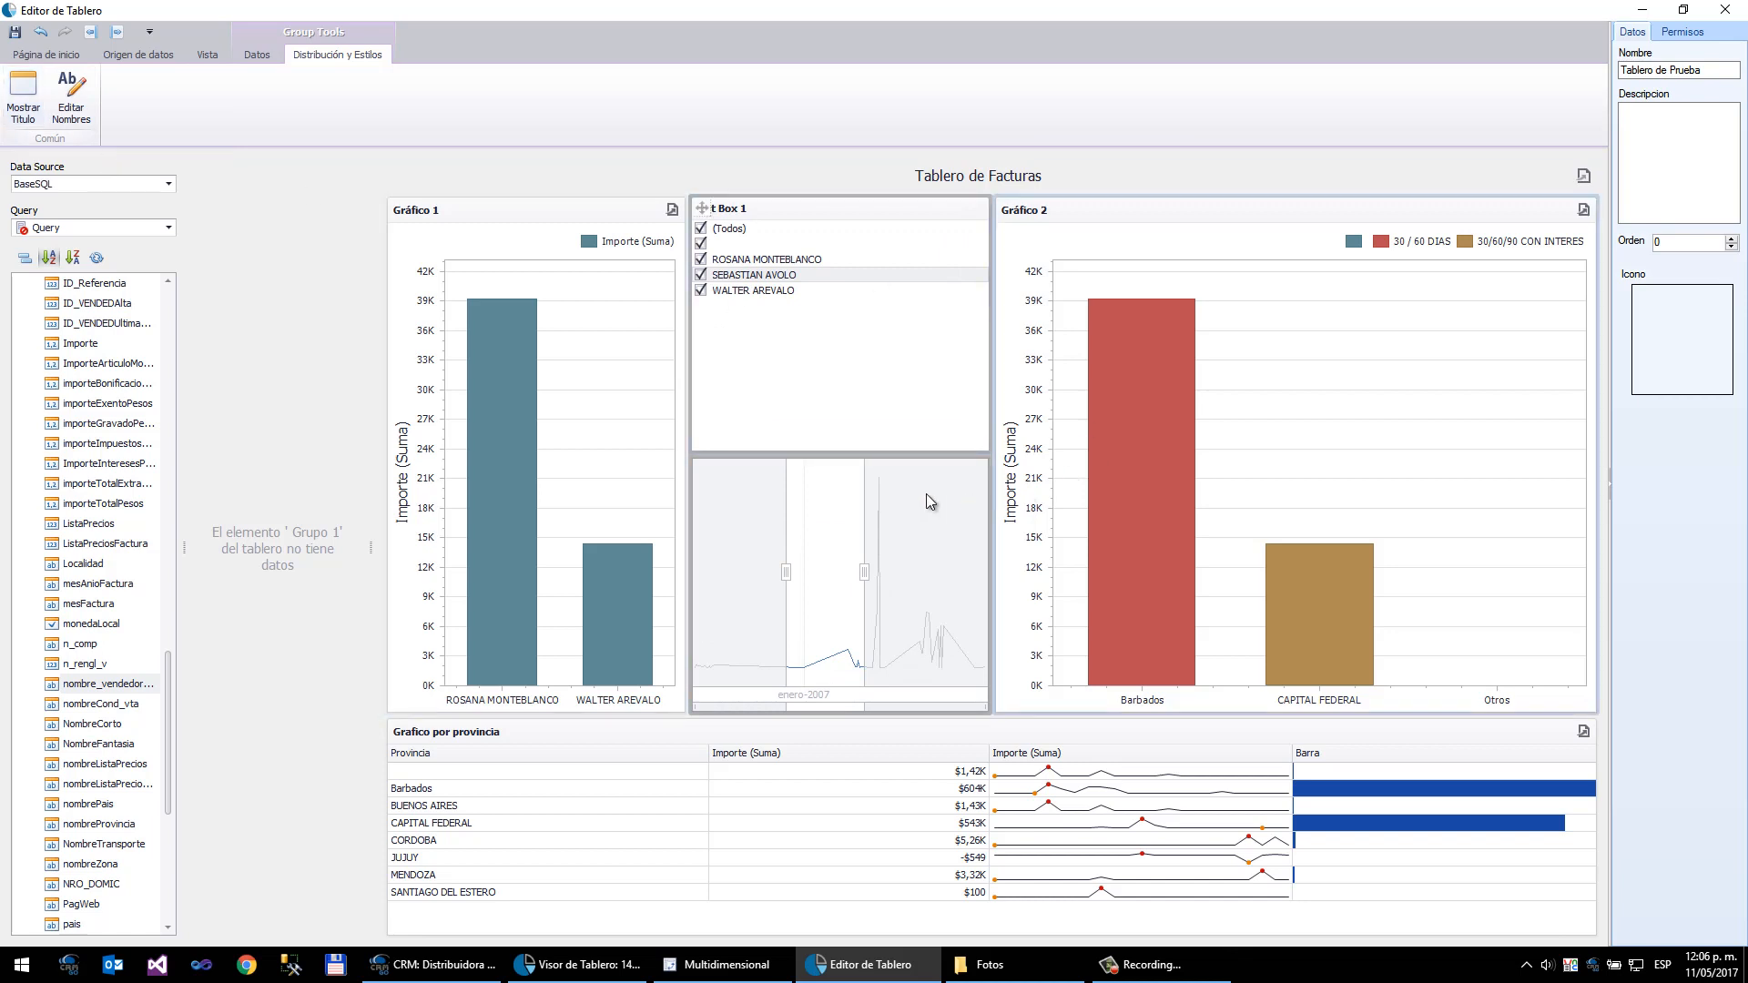
left_click_drag(851, 454, 852, 627)
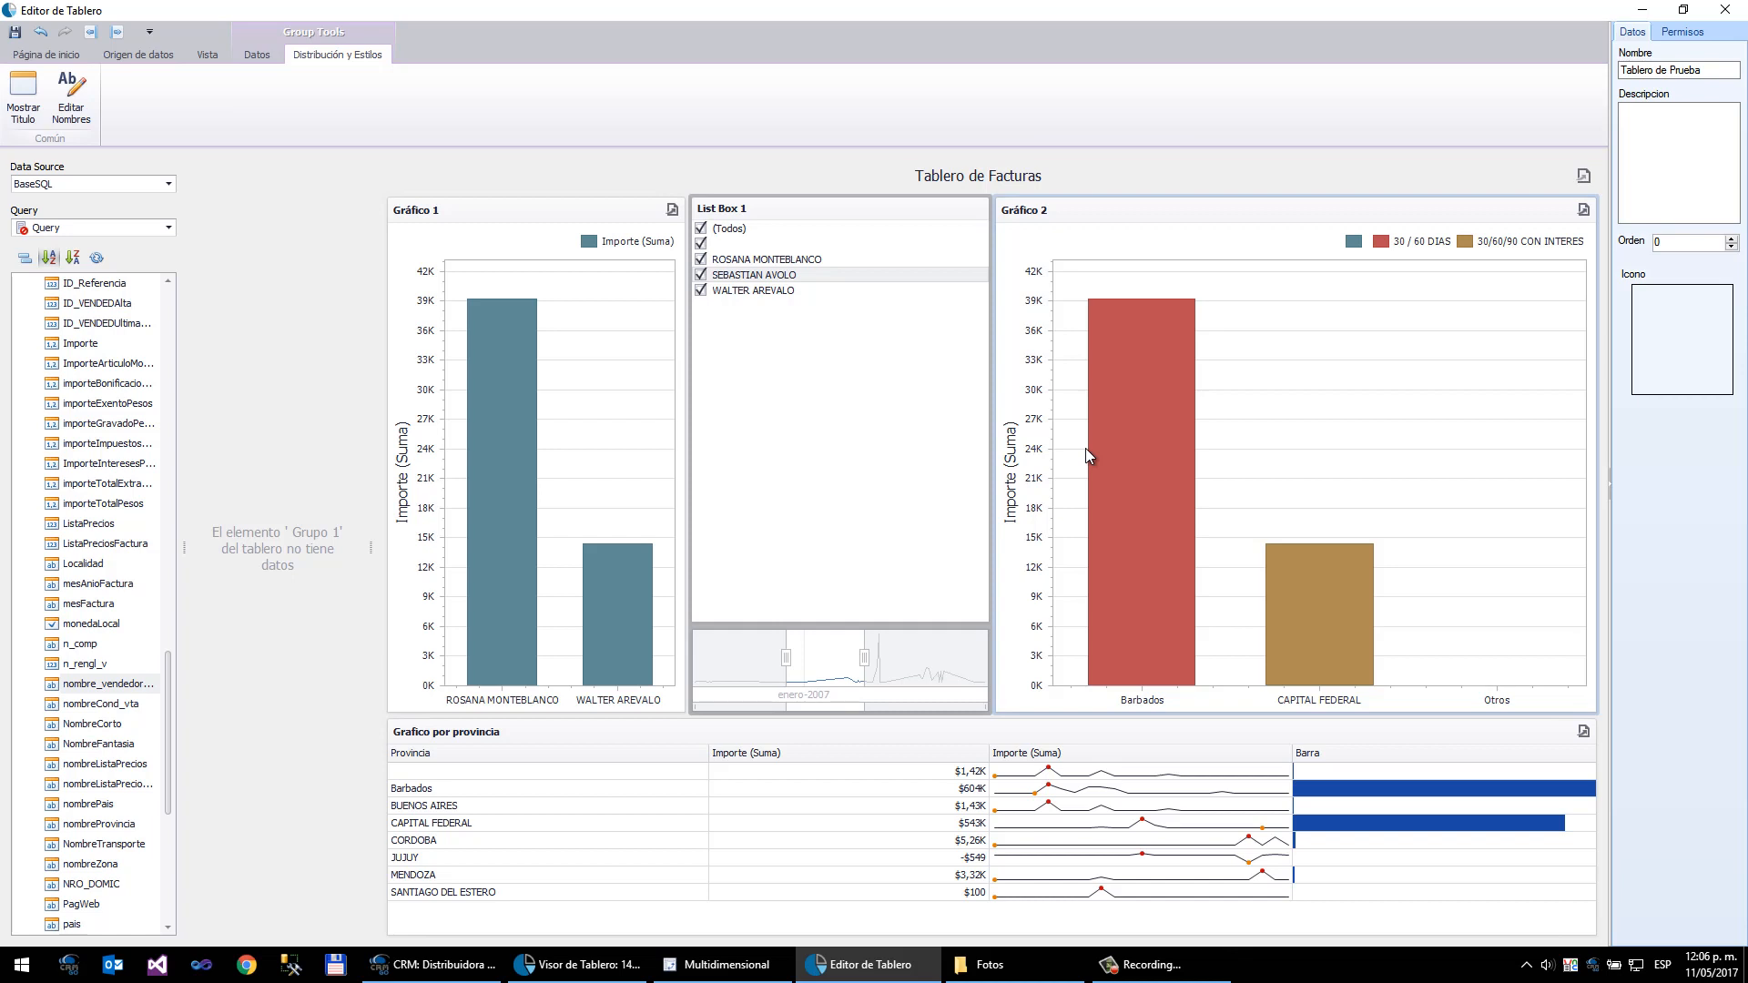
- Enter the dashboard description Tablero de prueba de factuas
left_click(1708, 69)
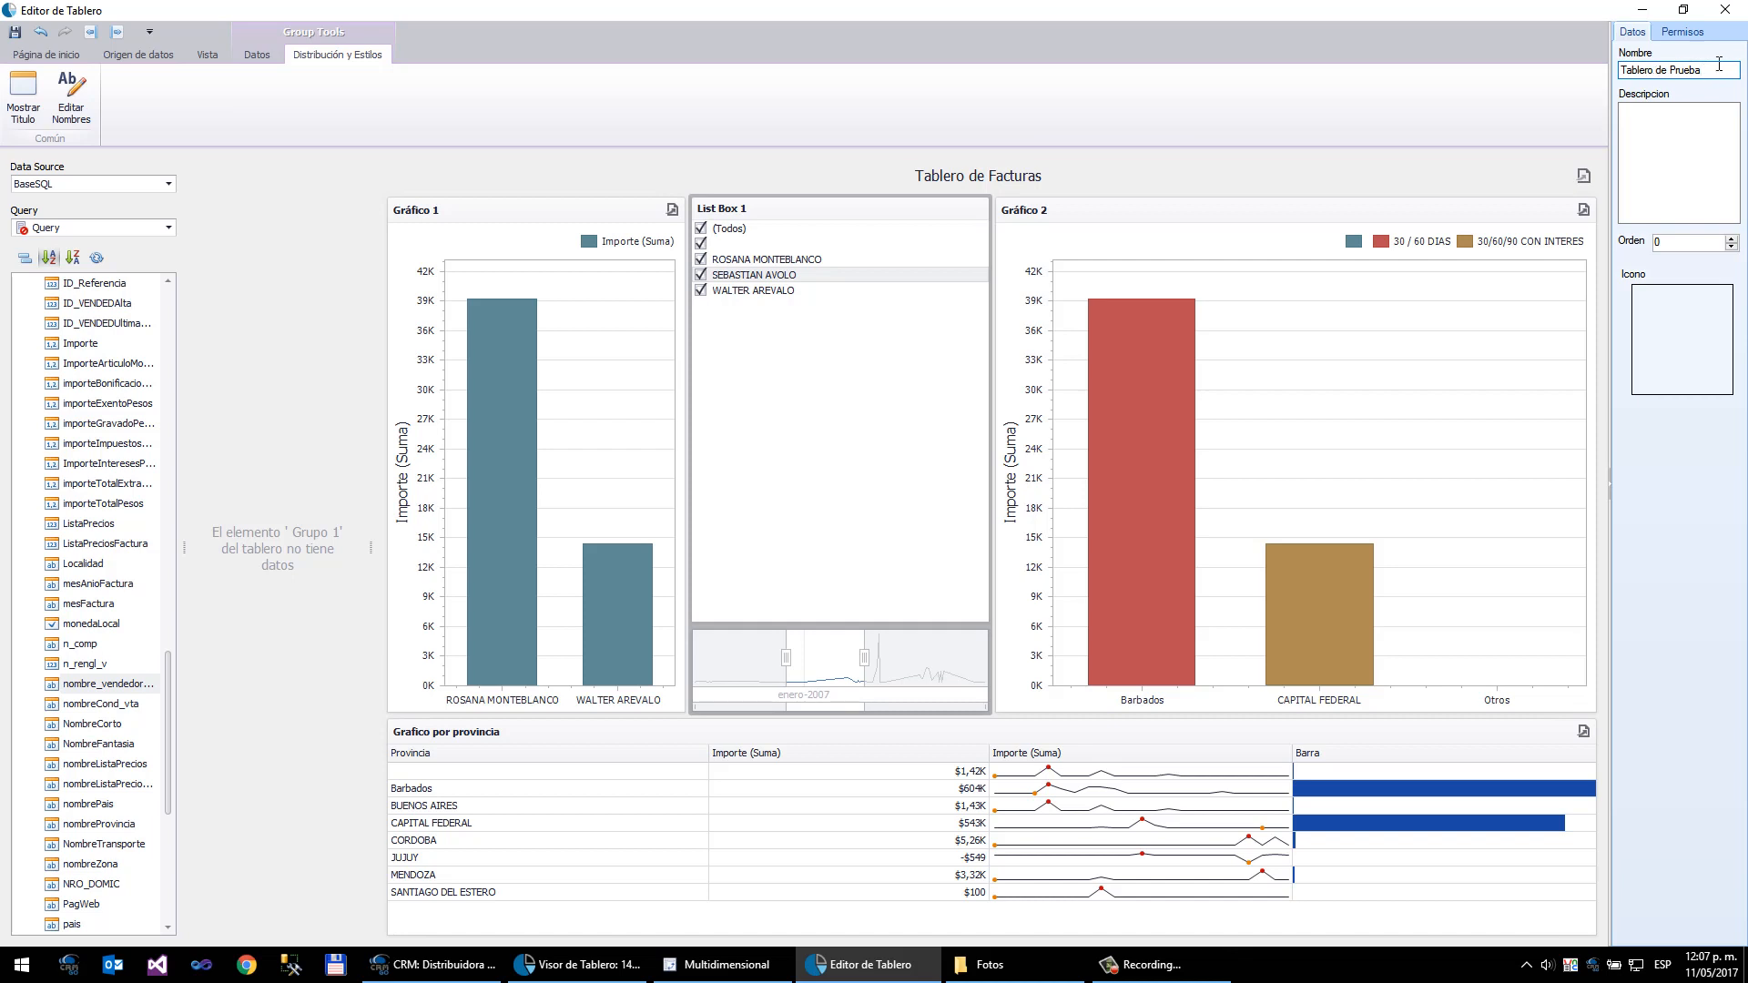
left_click(1668, 170)
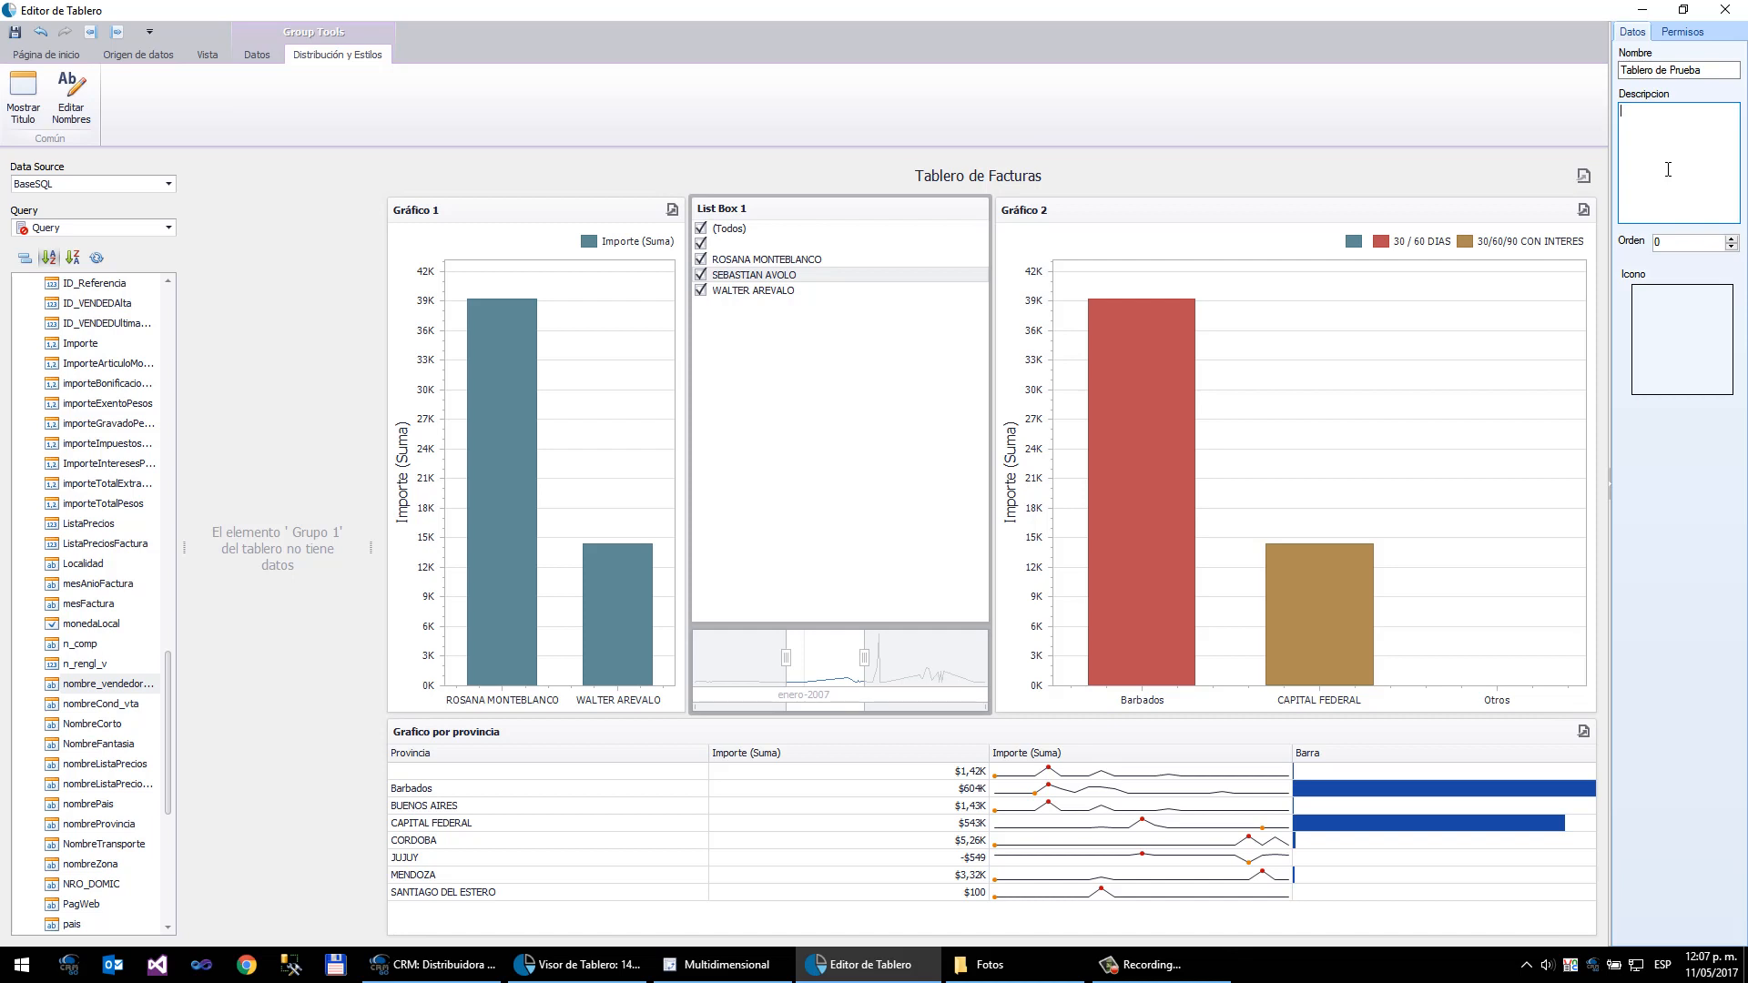
type("Tablero")
type("bl")
type("ero de prueba de factuas")
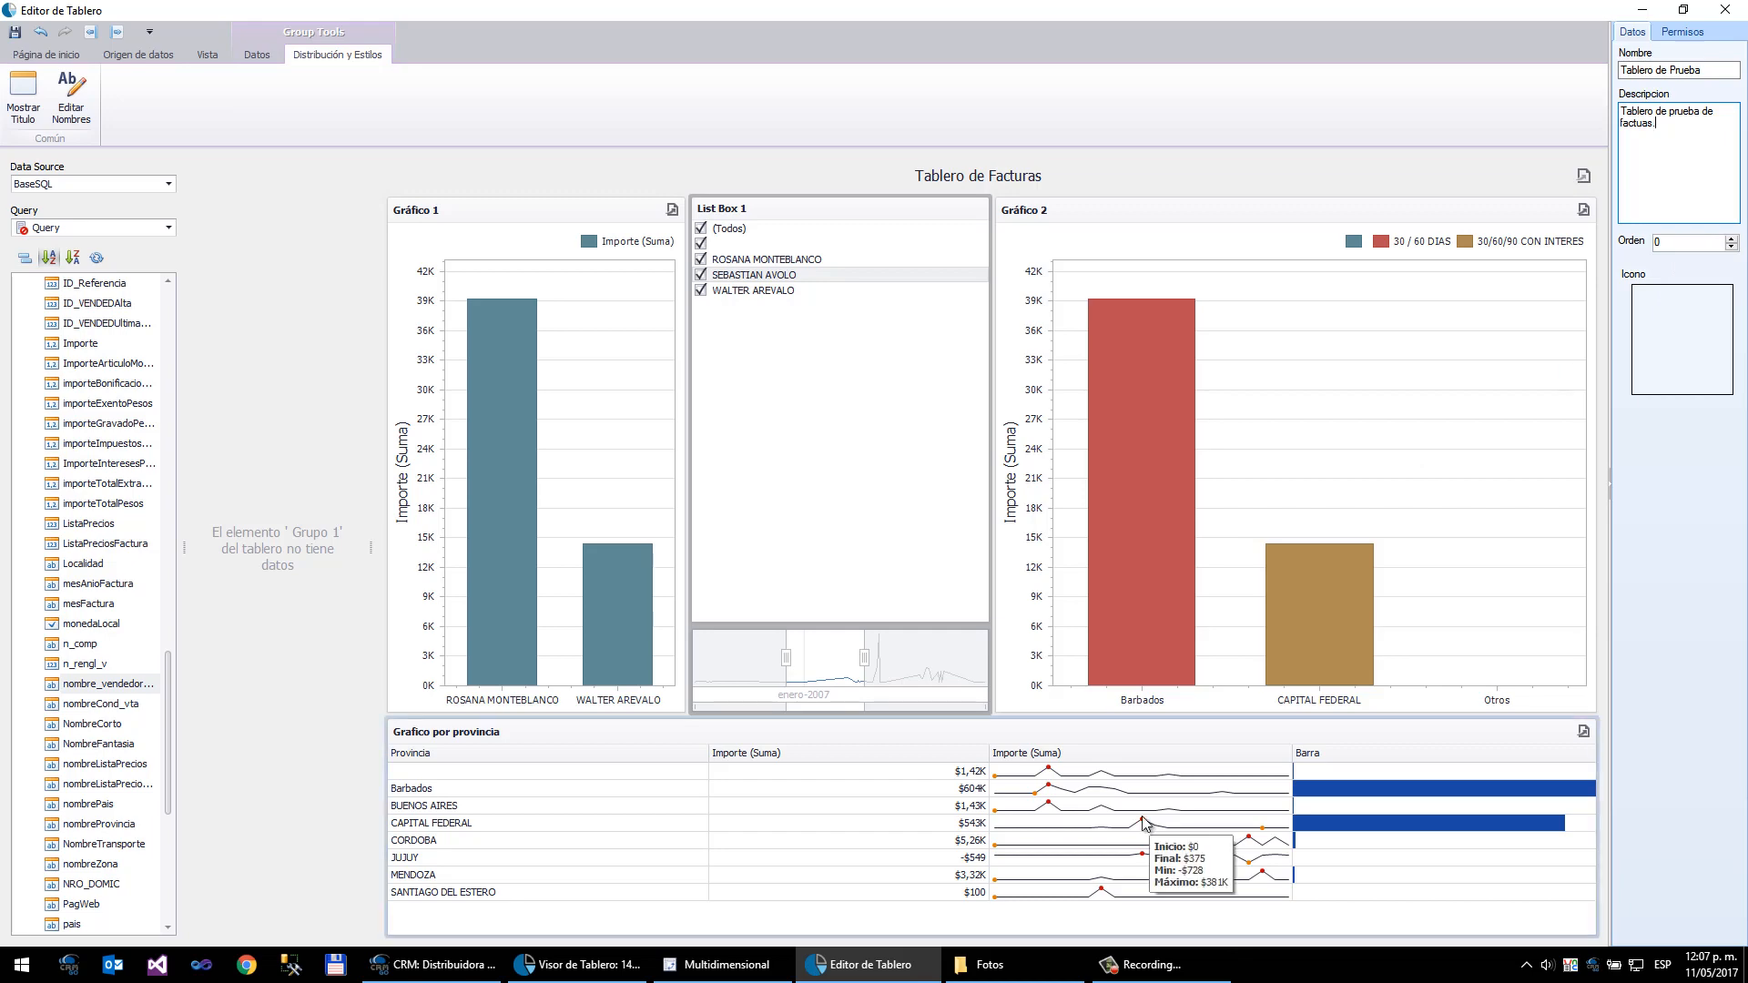
- Set the dashboard icon using the Empresas image from the Fotos folder
left_click(1009, 963)
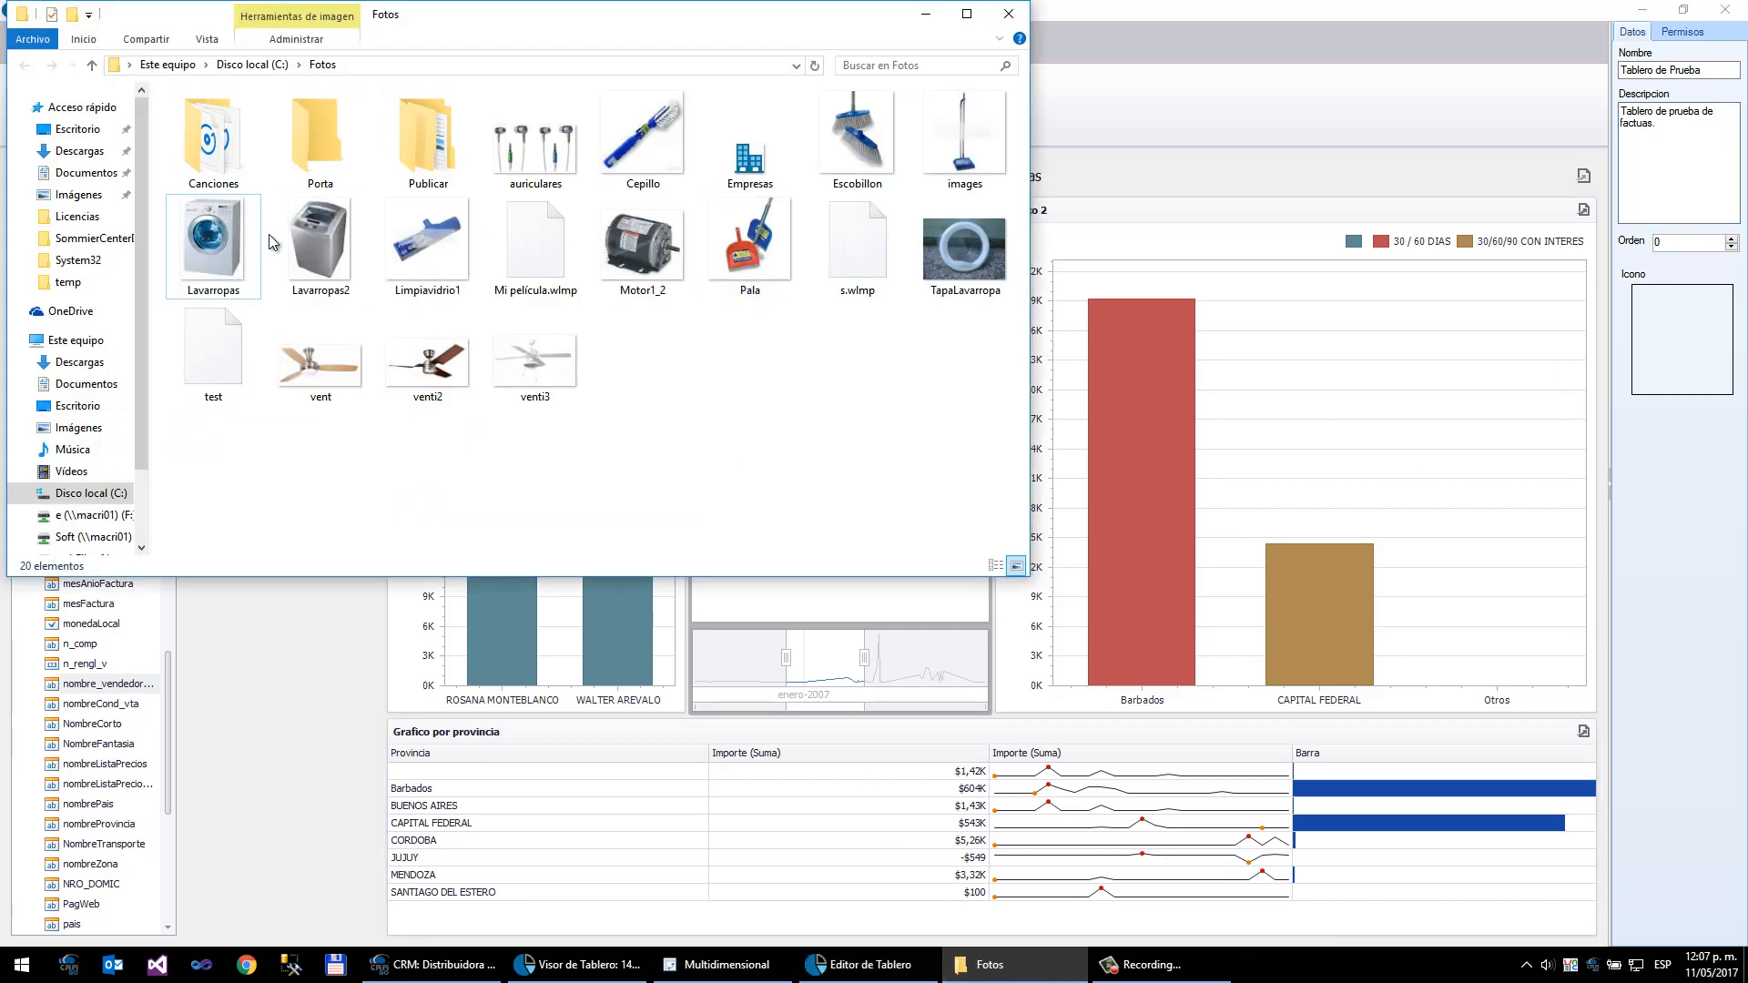
left_click_drag(762, 142, 1682, 344)
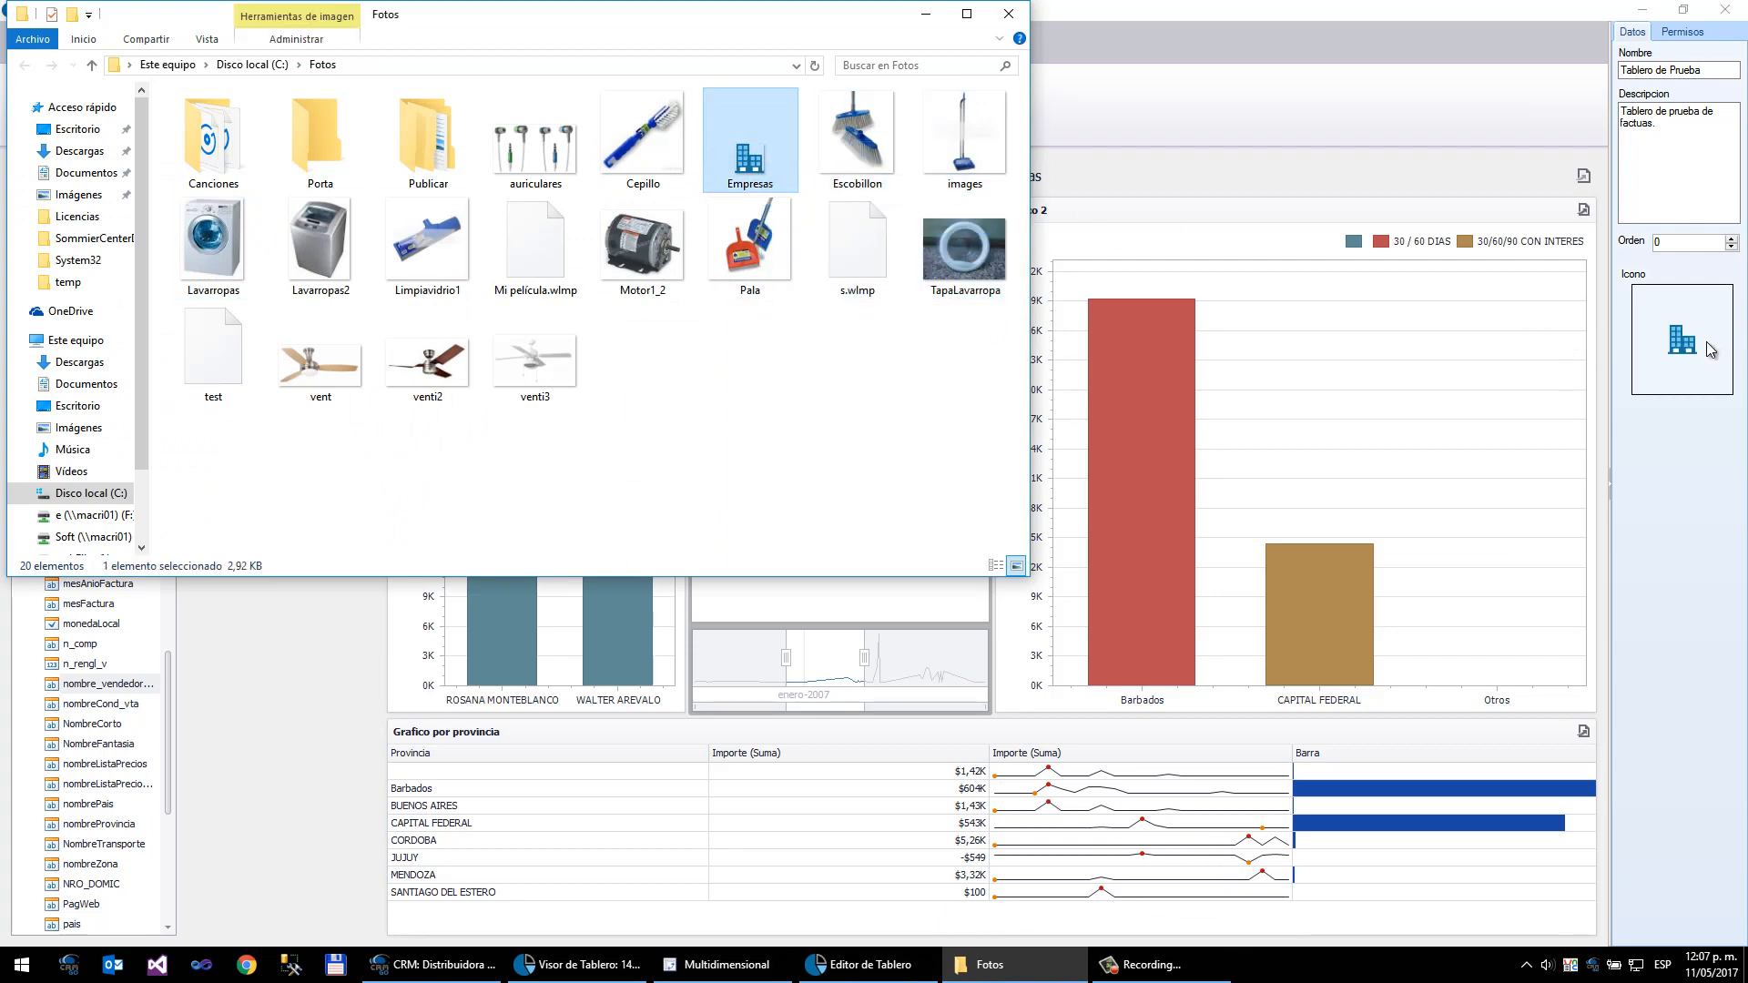
left_click(1685, 452)
- Review the seller permissions, widening the panel and opening one seller's permission choices
left_click(1683, 32)
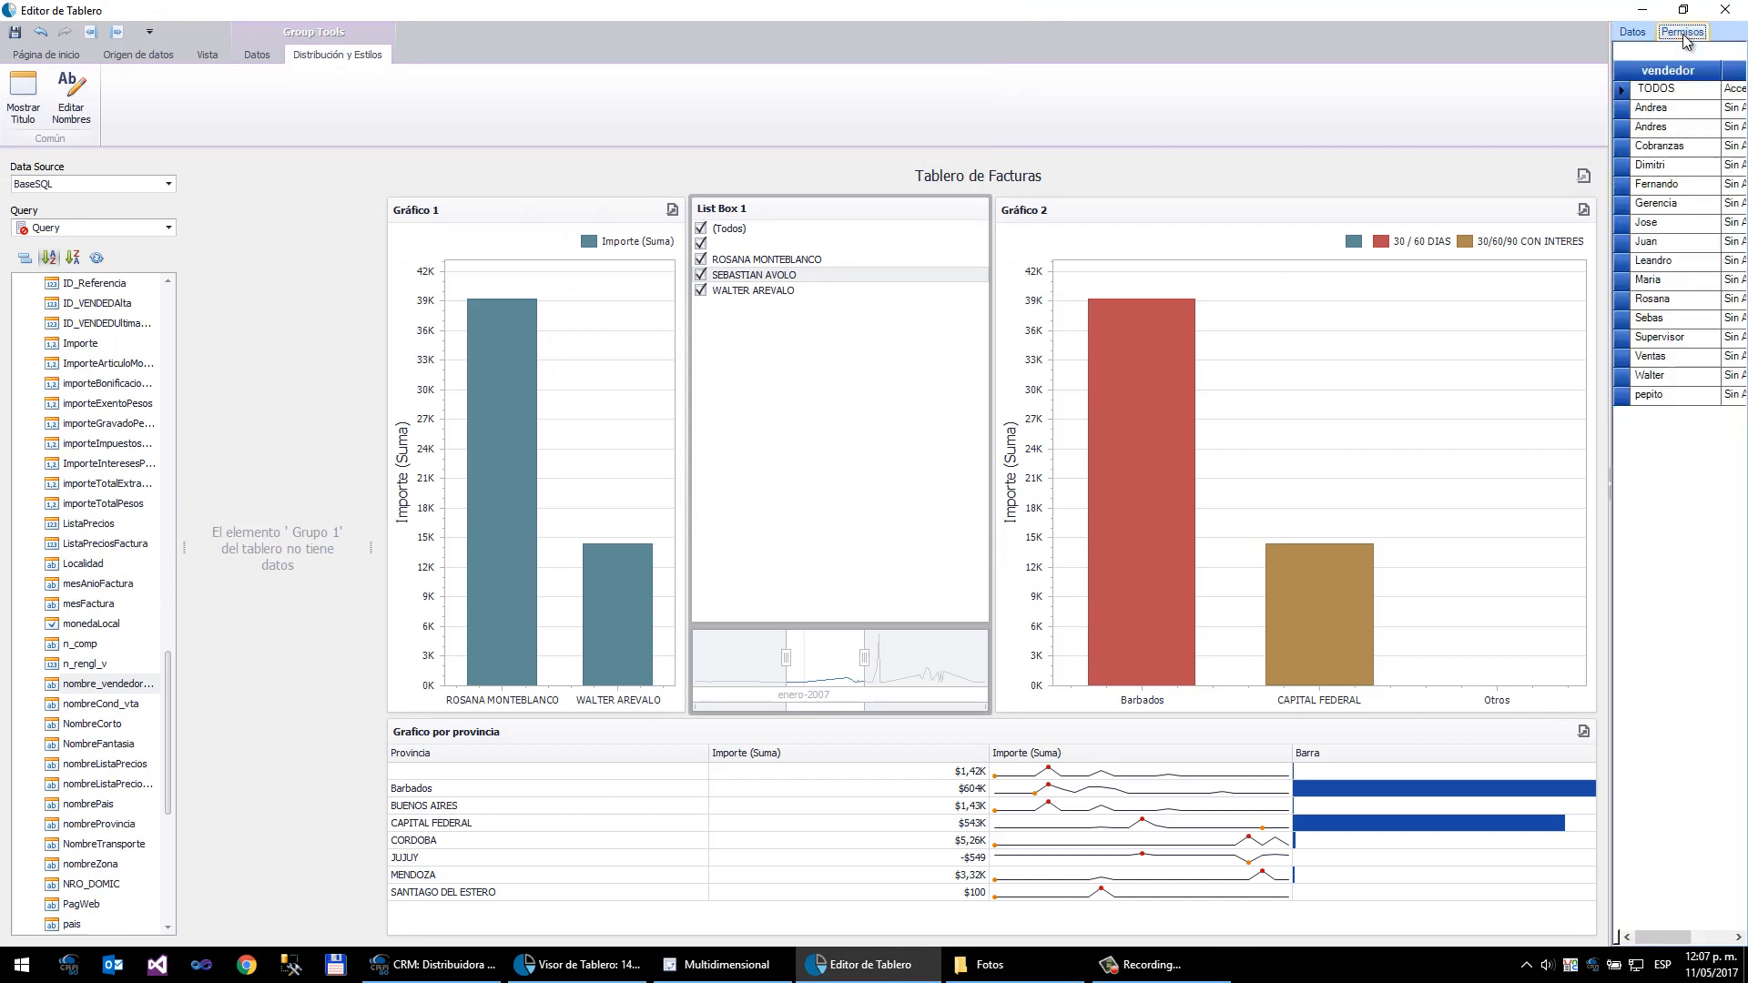
left_click_drag(1609, 66, 1387, 65)
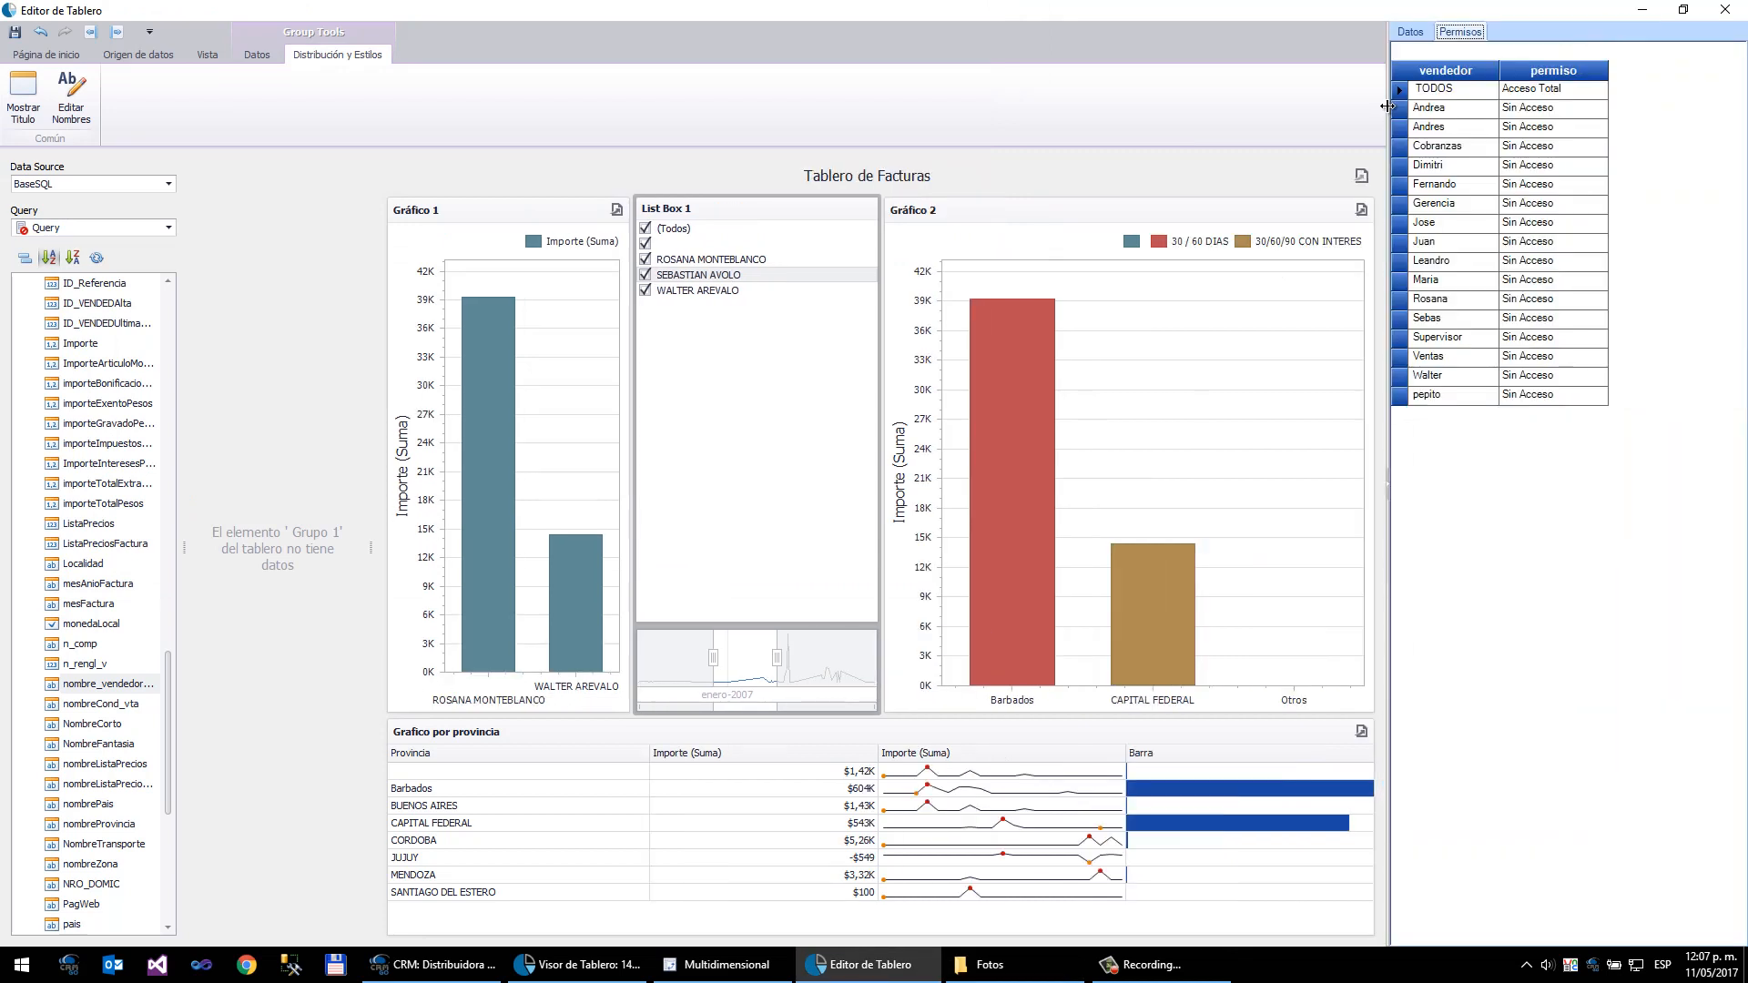
left_click(1562, 91)
left_click(1599, 107)
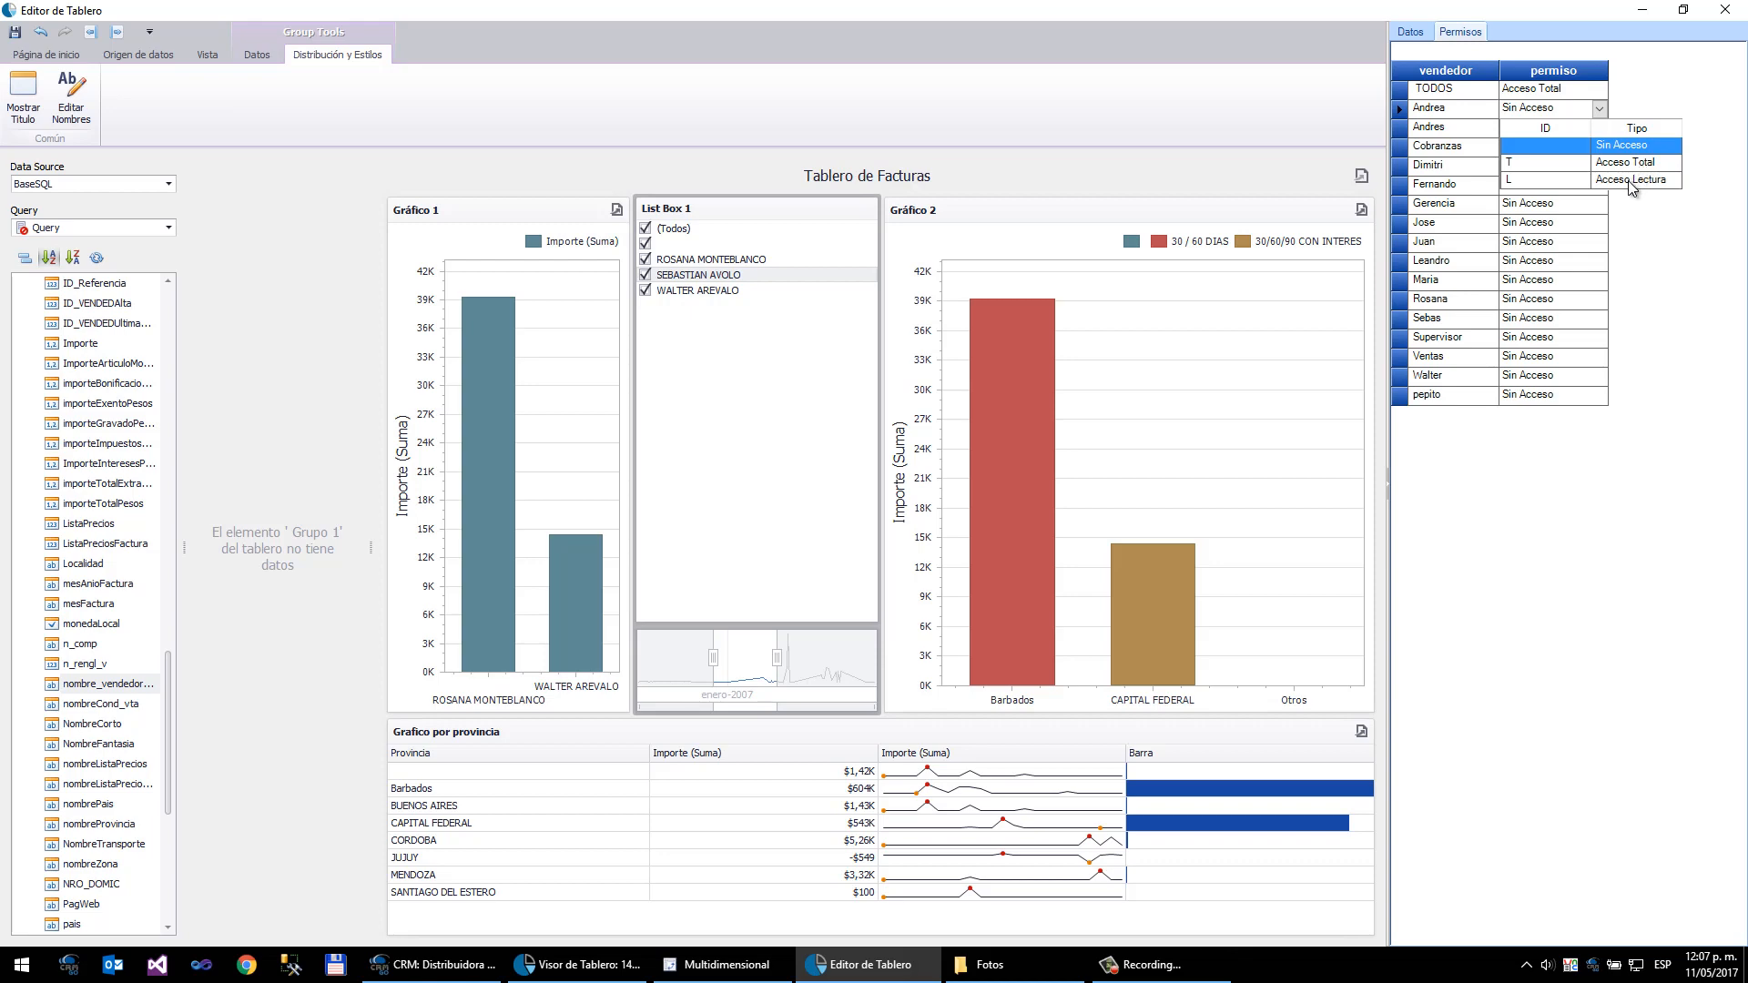
left_click(1226, 54)
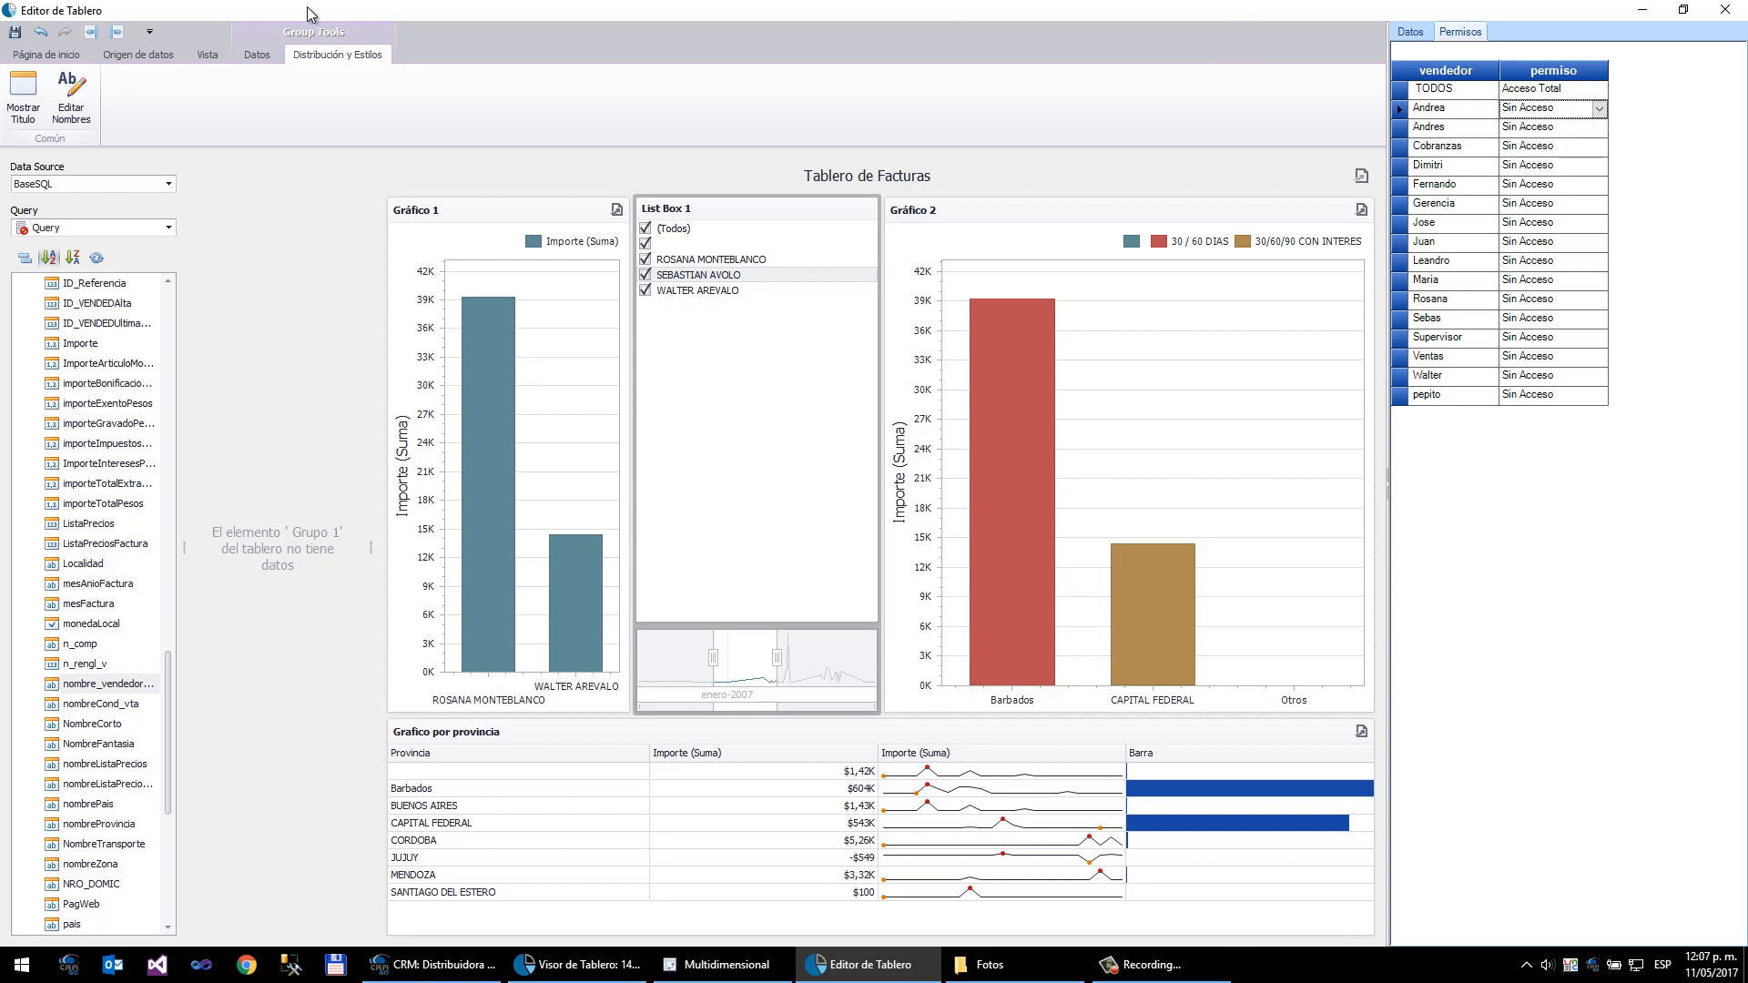
- Save the dashboard and reopen it for editing from the viewer
left_click(13, 36)
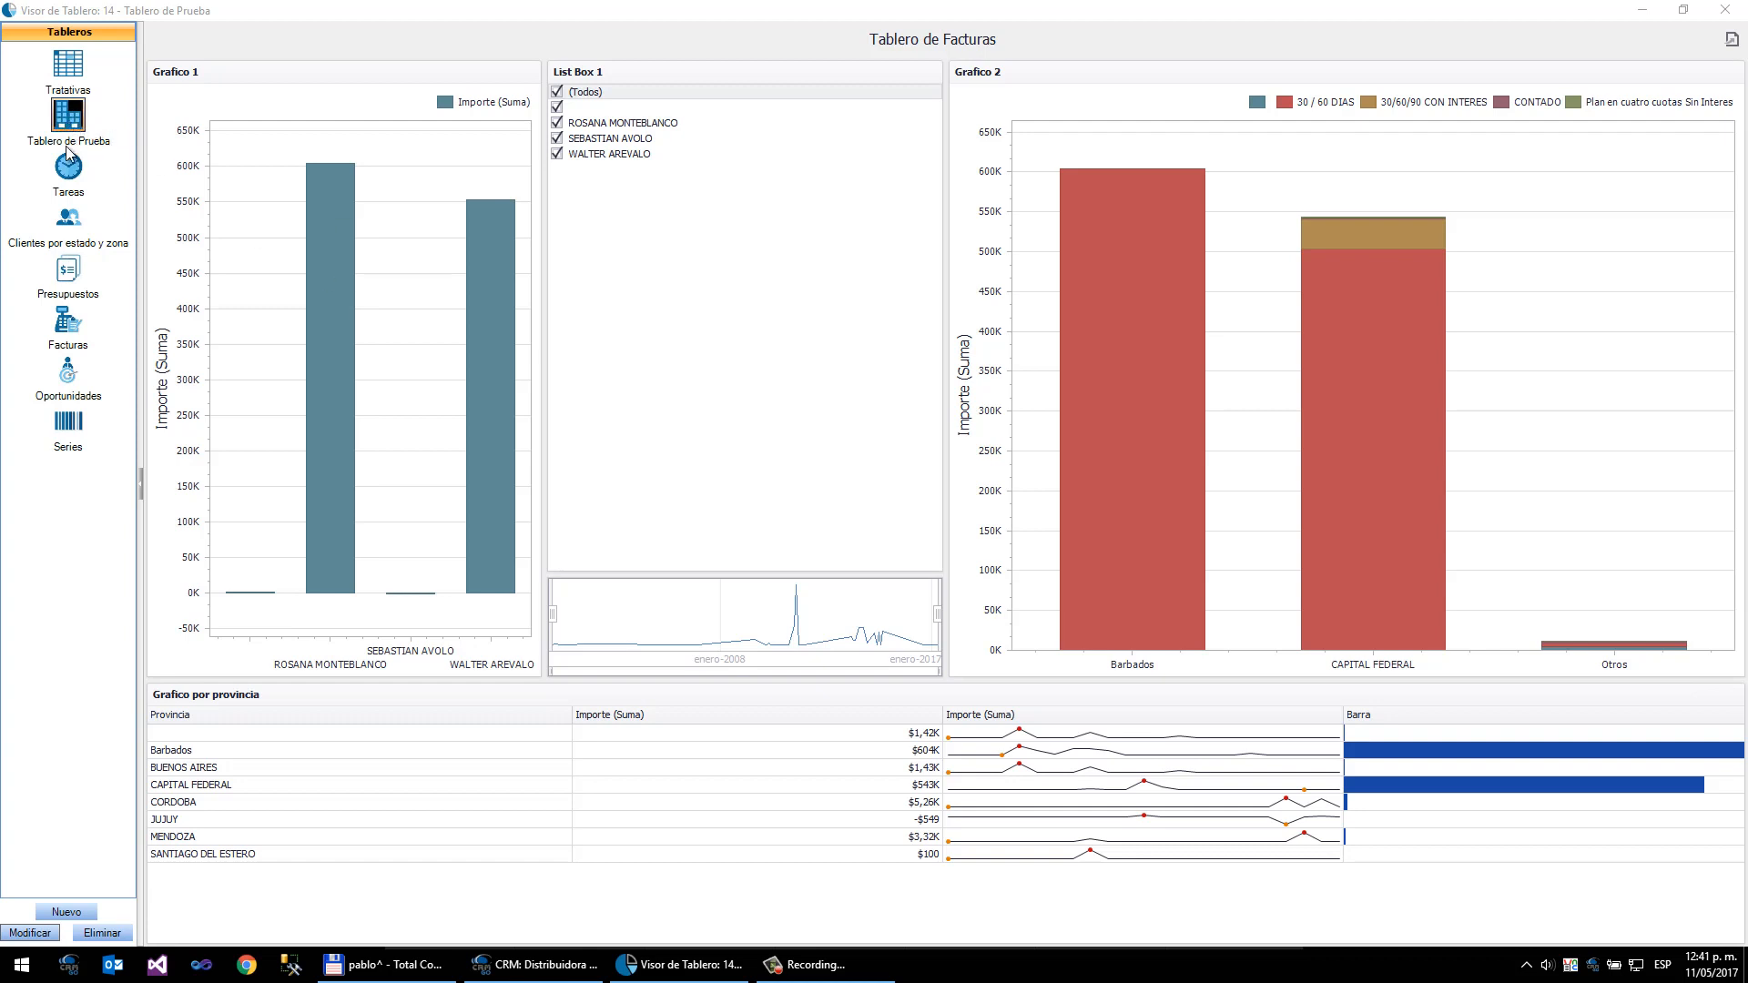
left_click(16, 934)
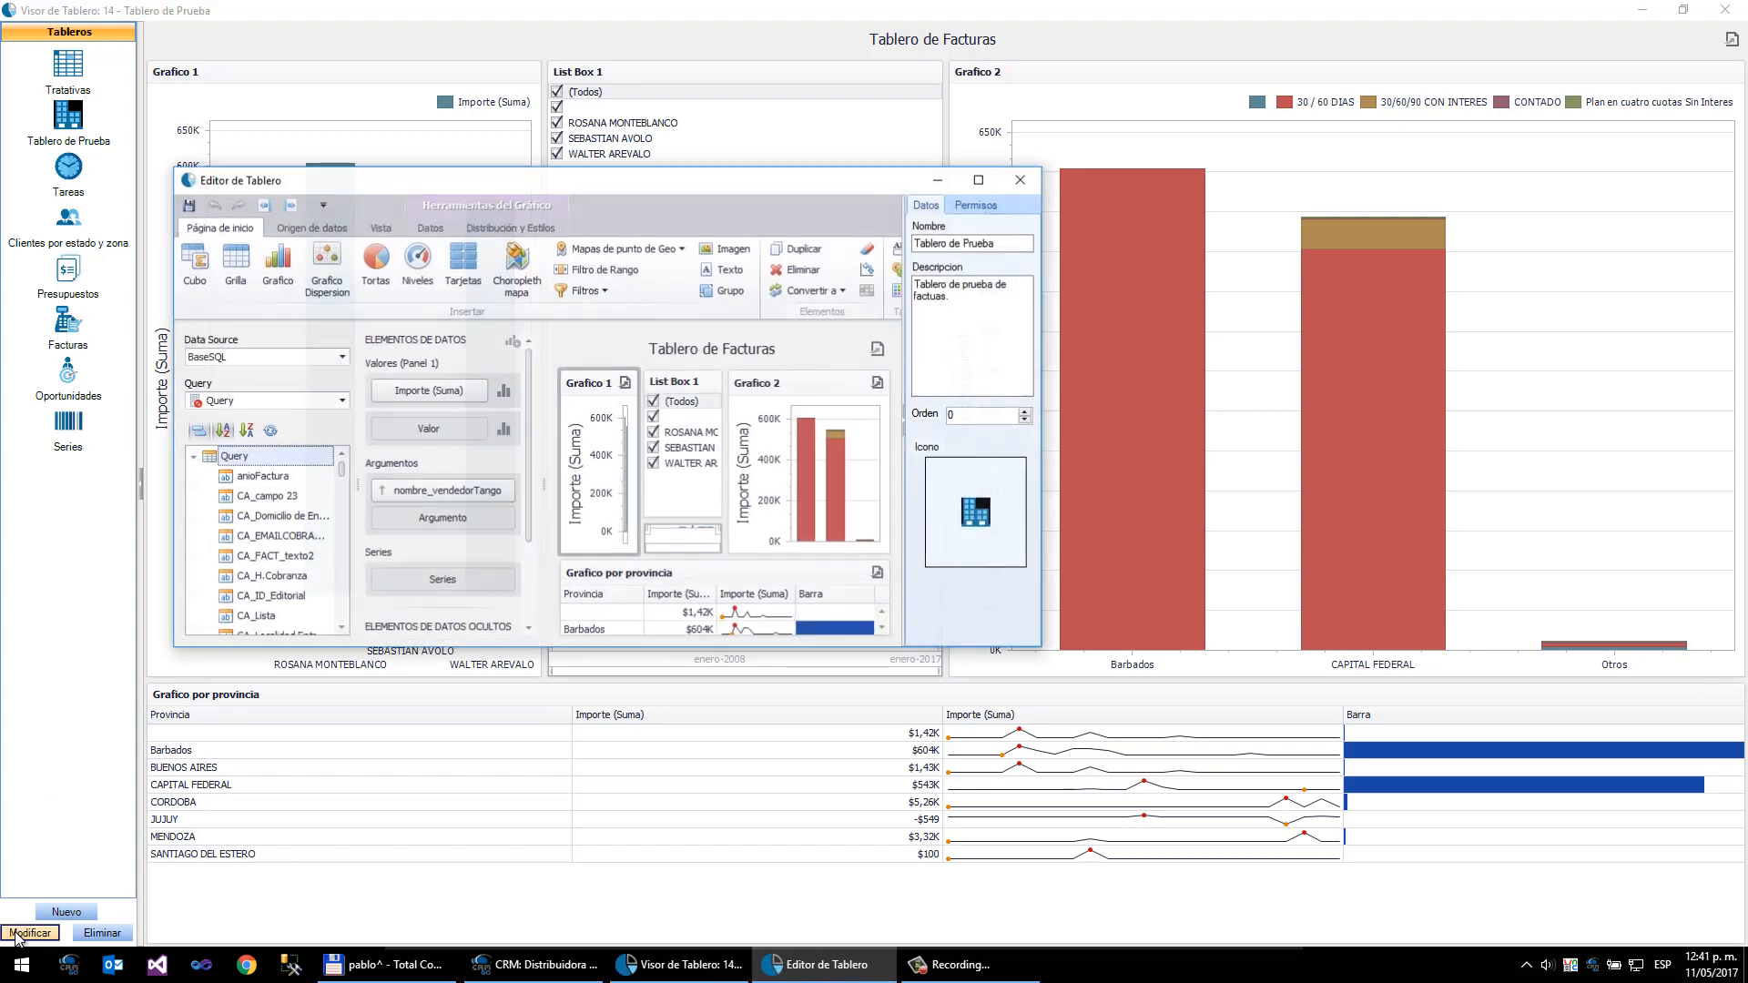
- Export the dashboard definition as an XML file named panelPrueba in the Mis Documentos folder on drive C
double_click(612, 189)
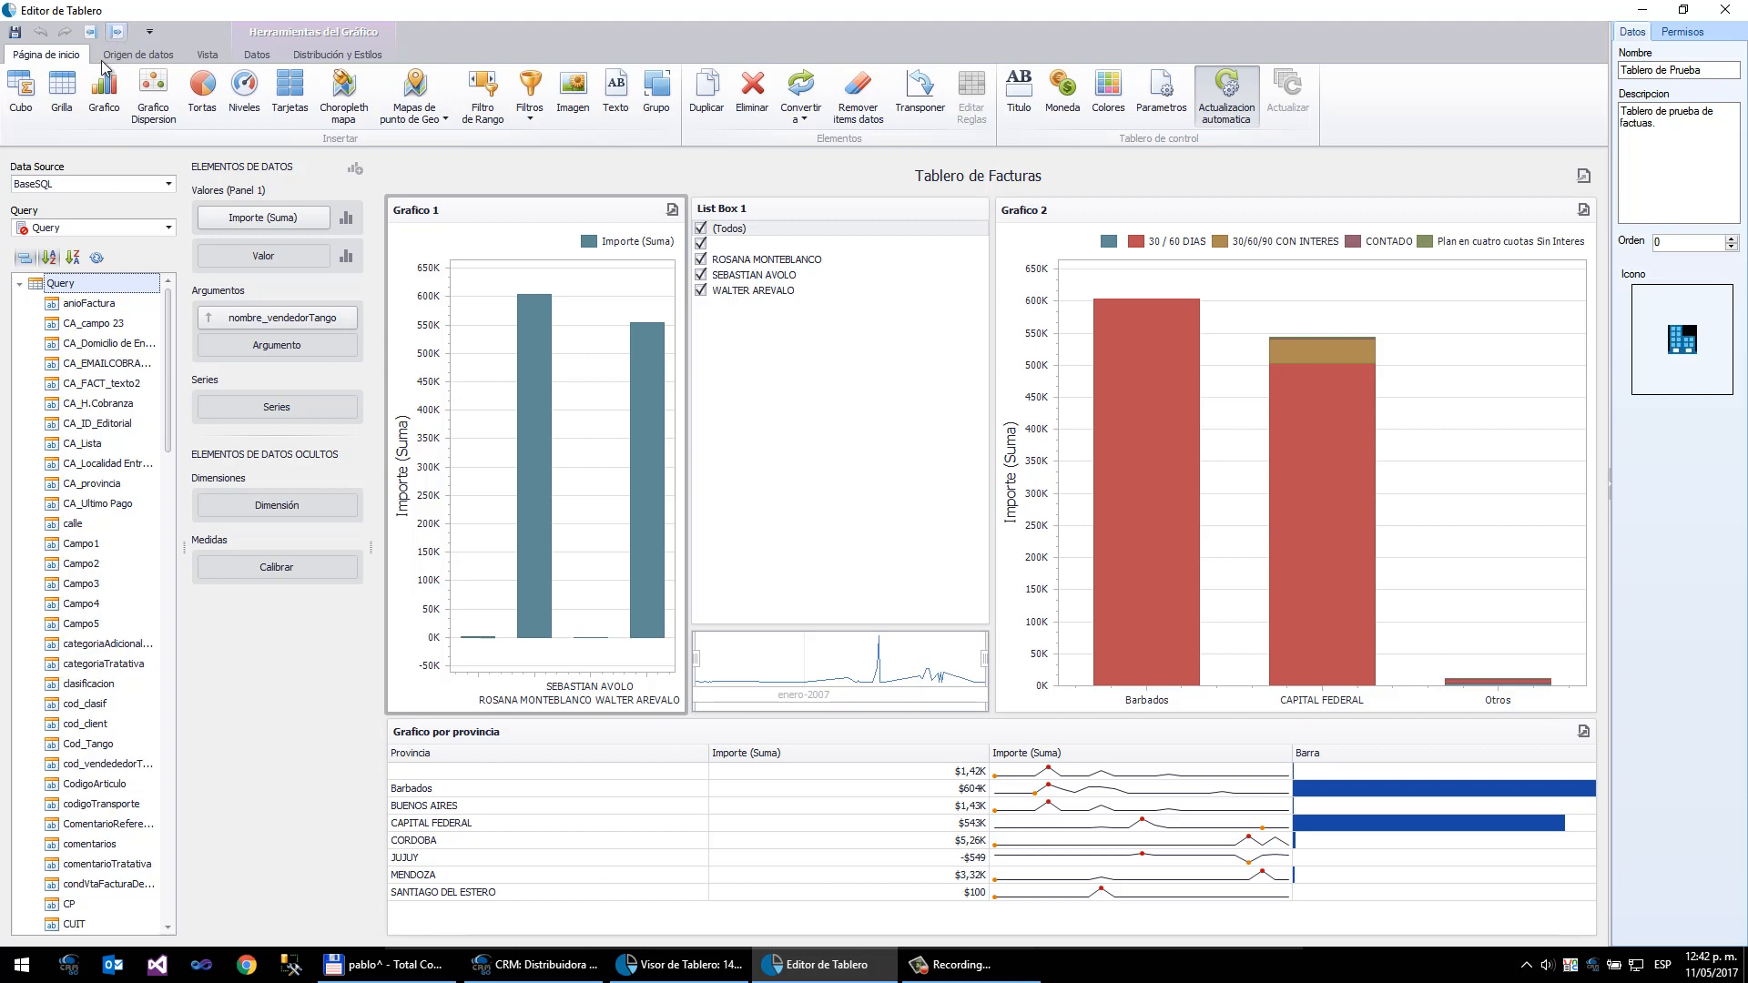
left_click(119, 35)
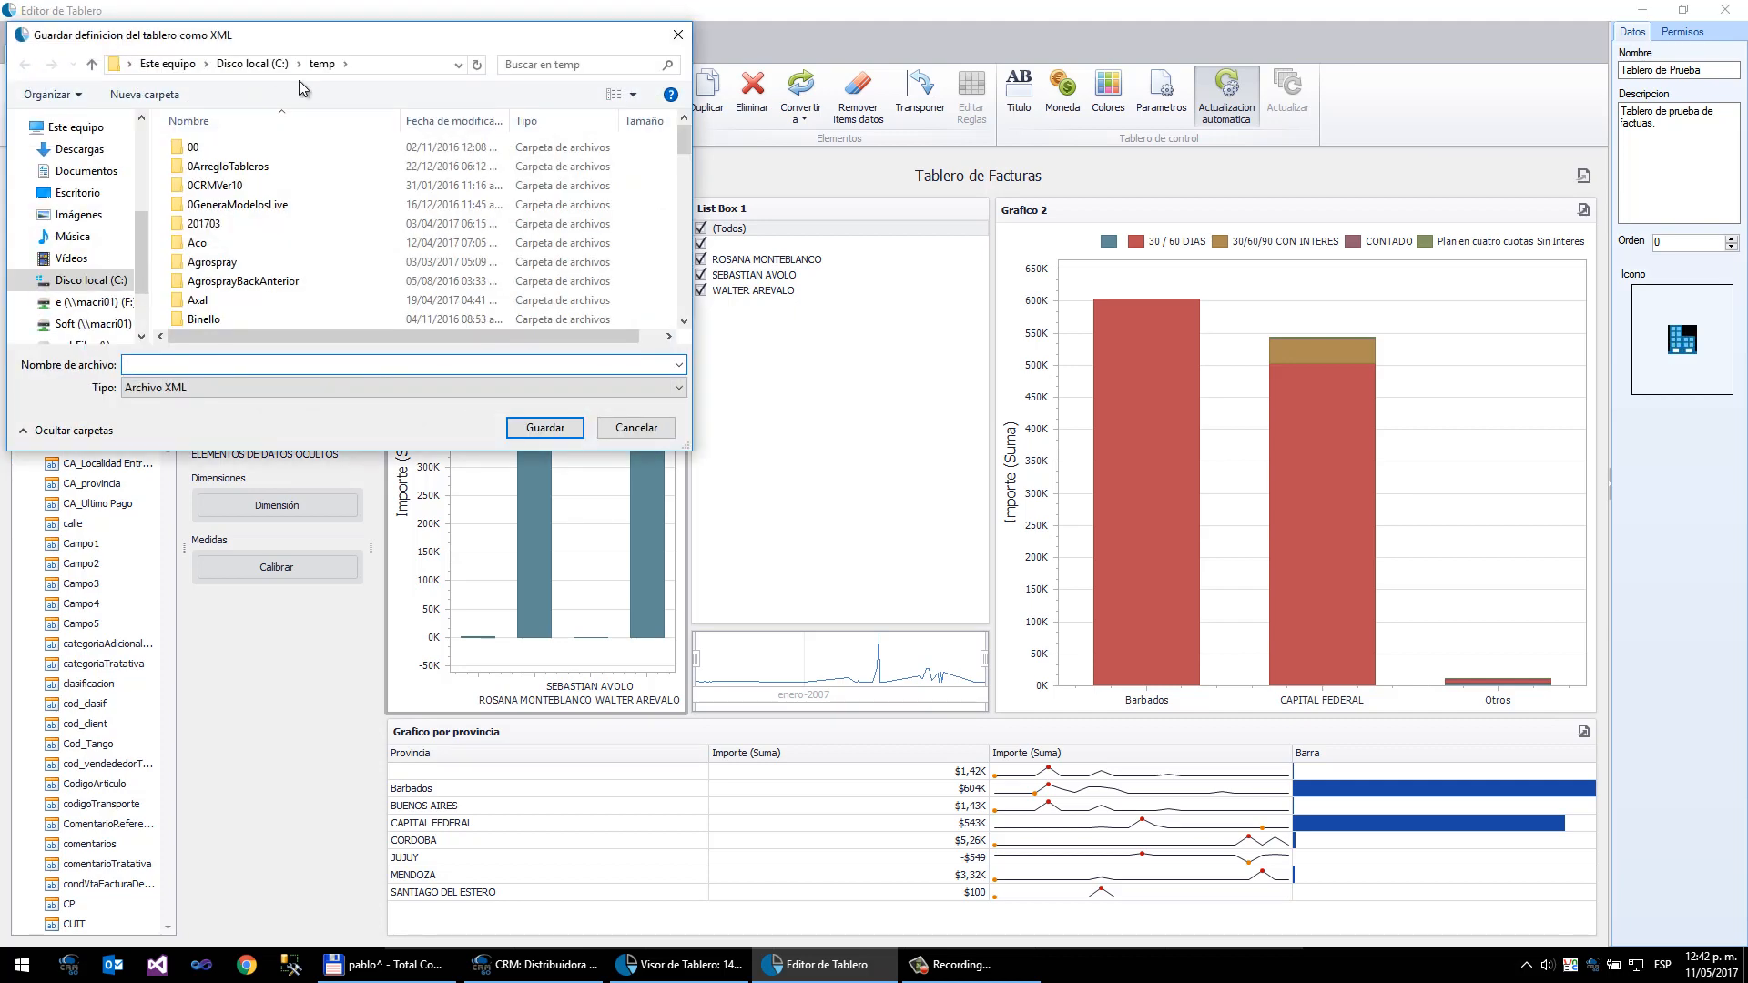
left_click(251, 64)
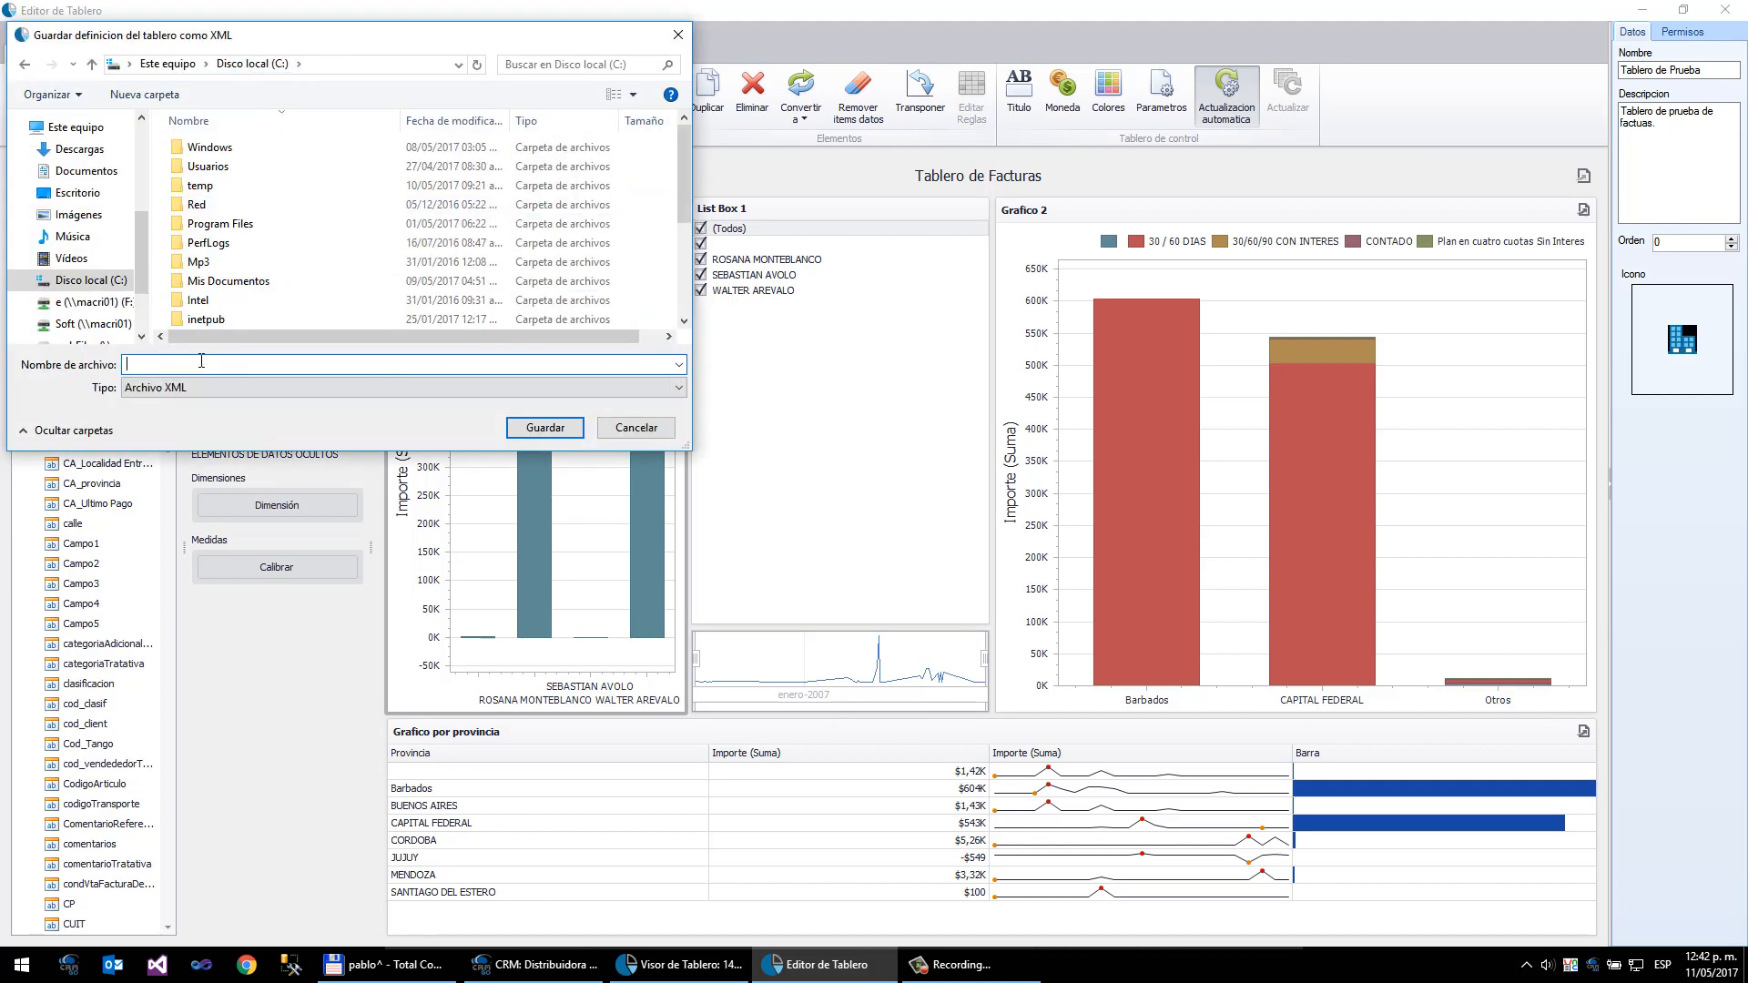
type("panelPrueba")
key("Return")
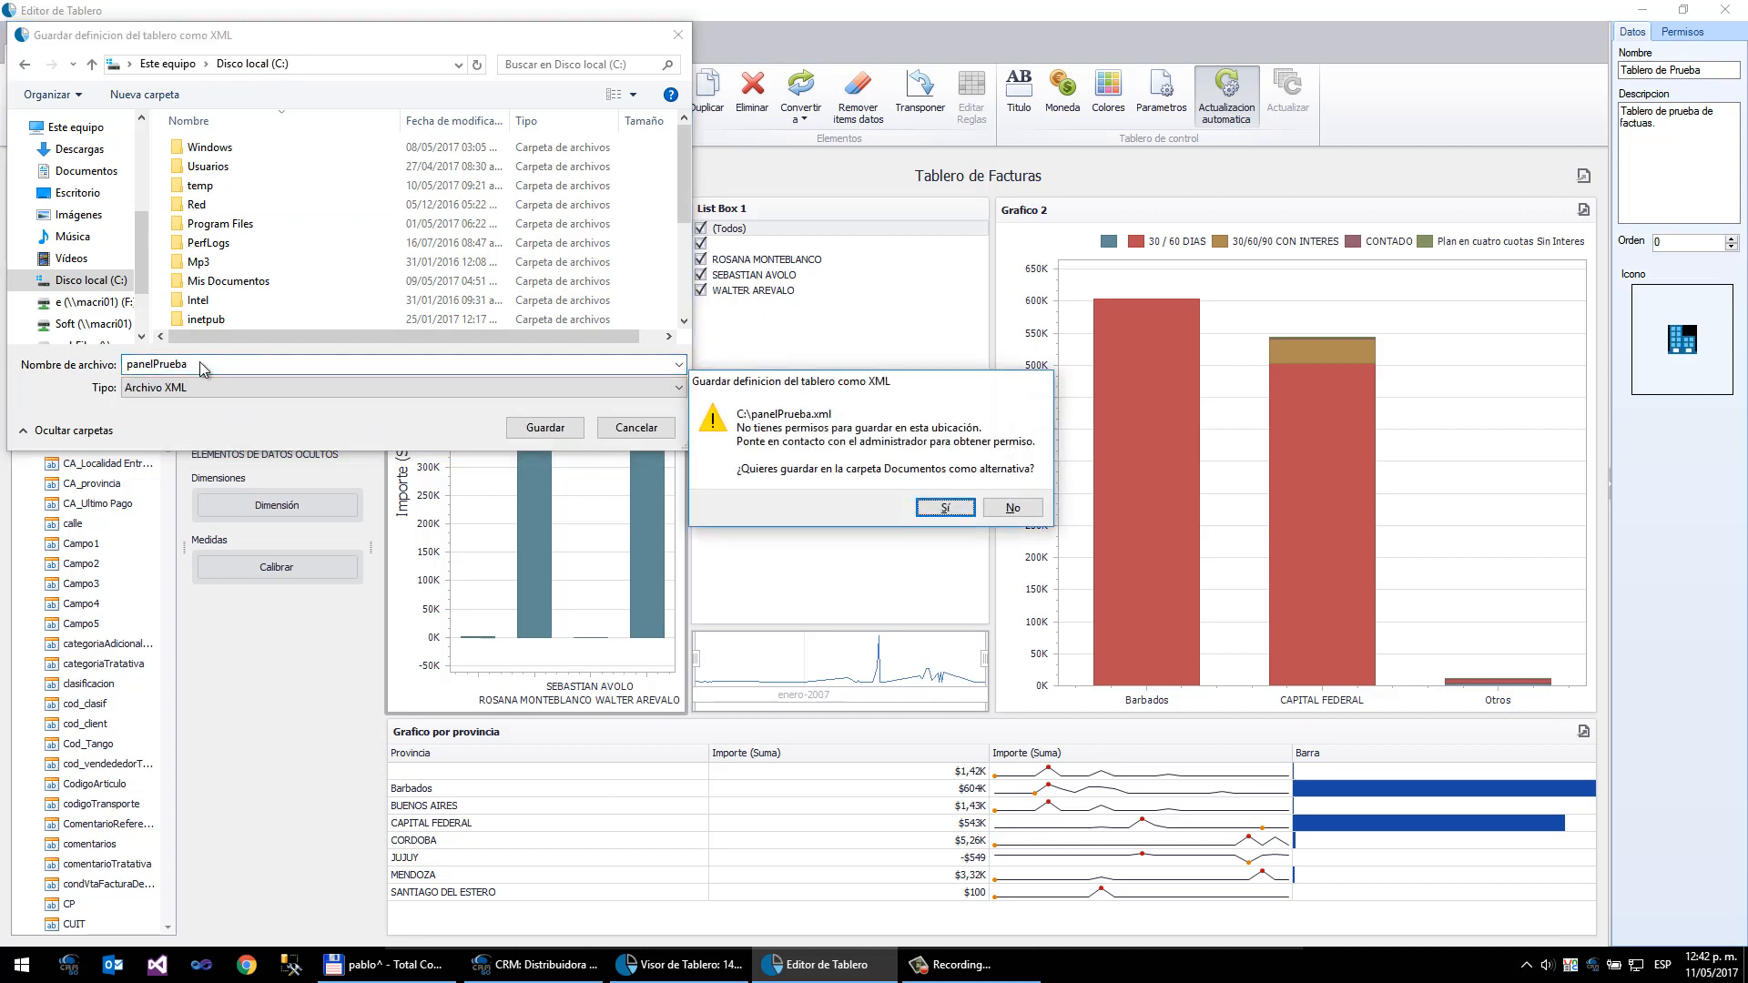
left_click(946, 507)
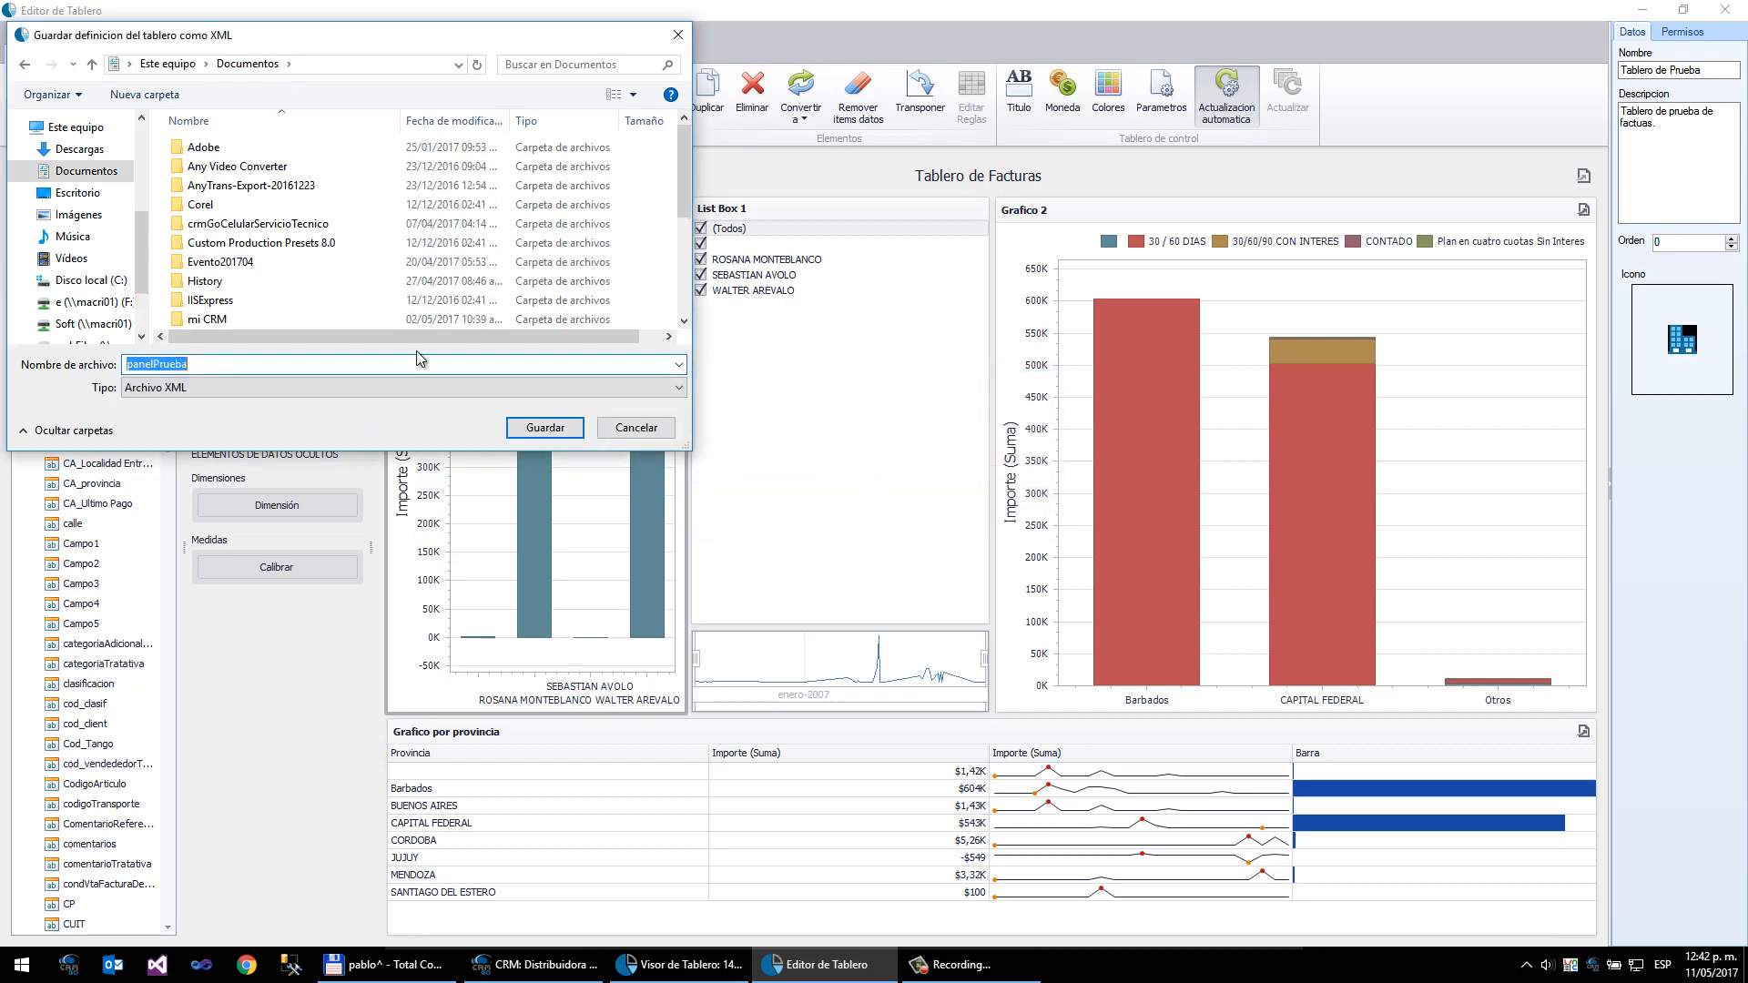
left_click(91, 279)
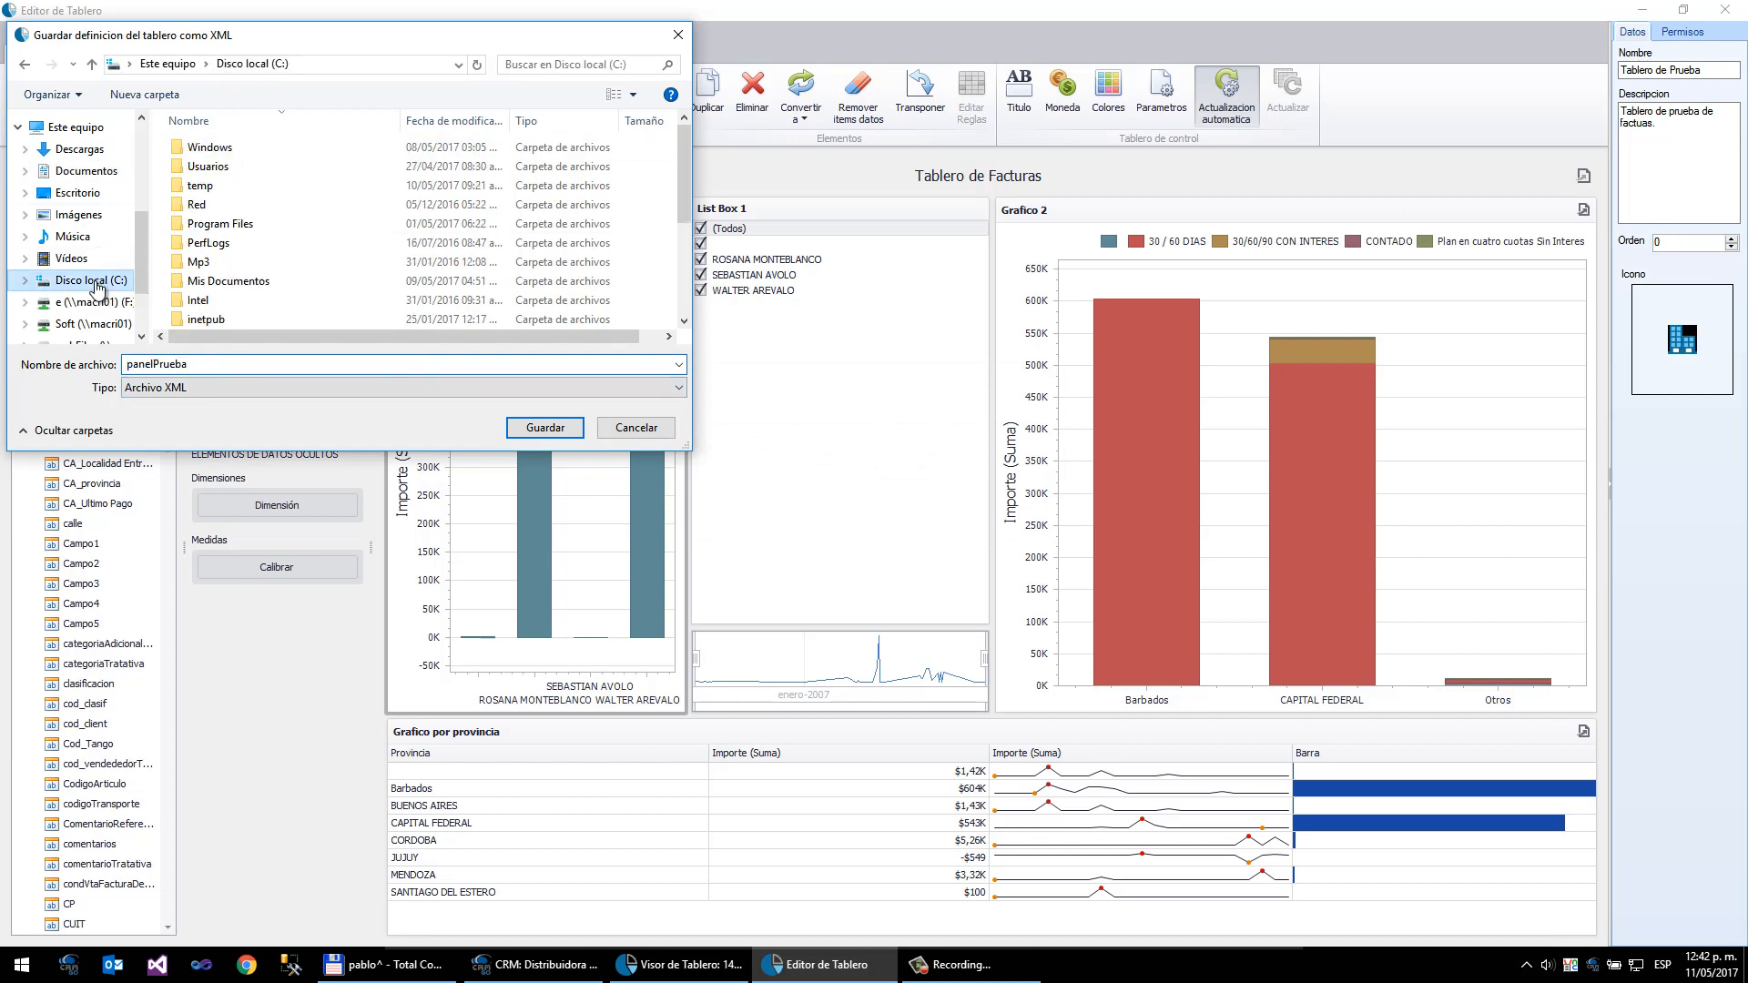
double_click(241, 281)
left_click(545, 428)
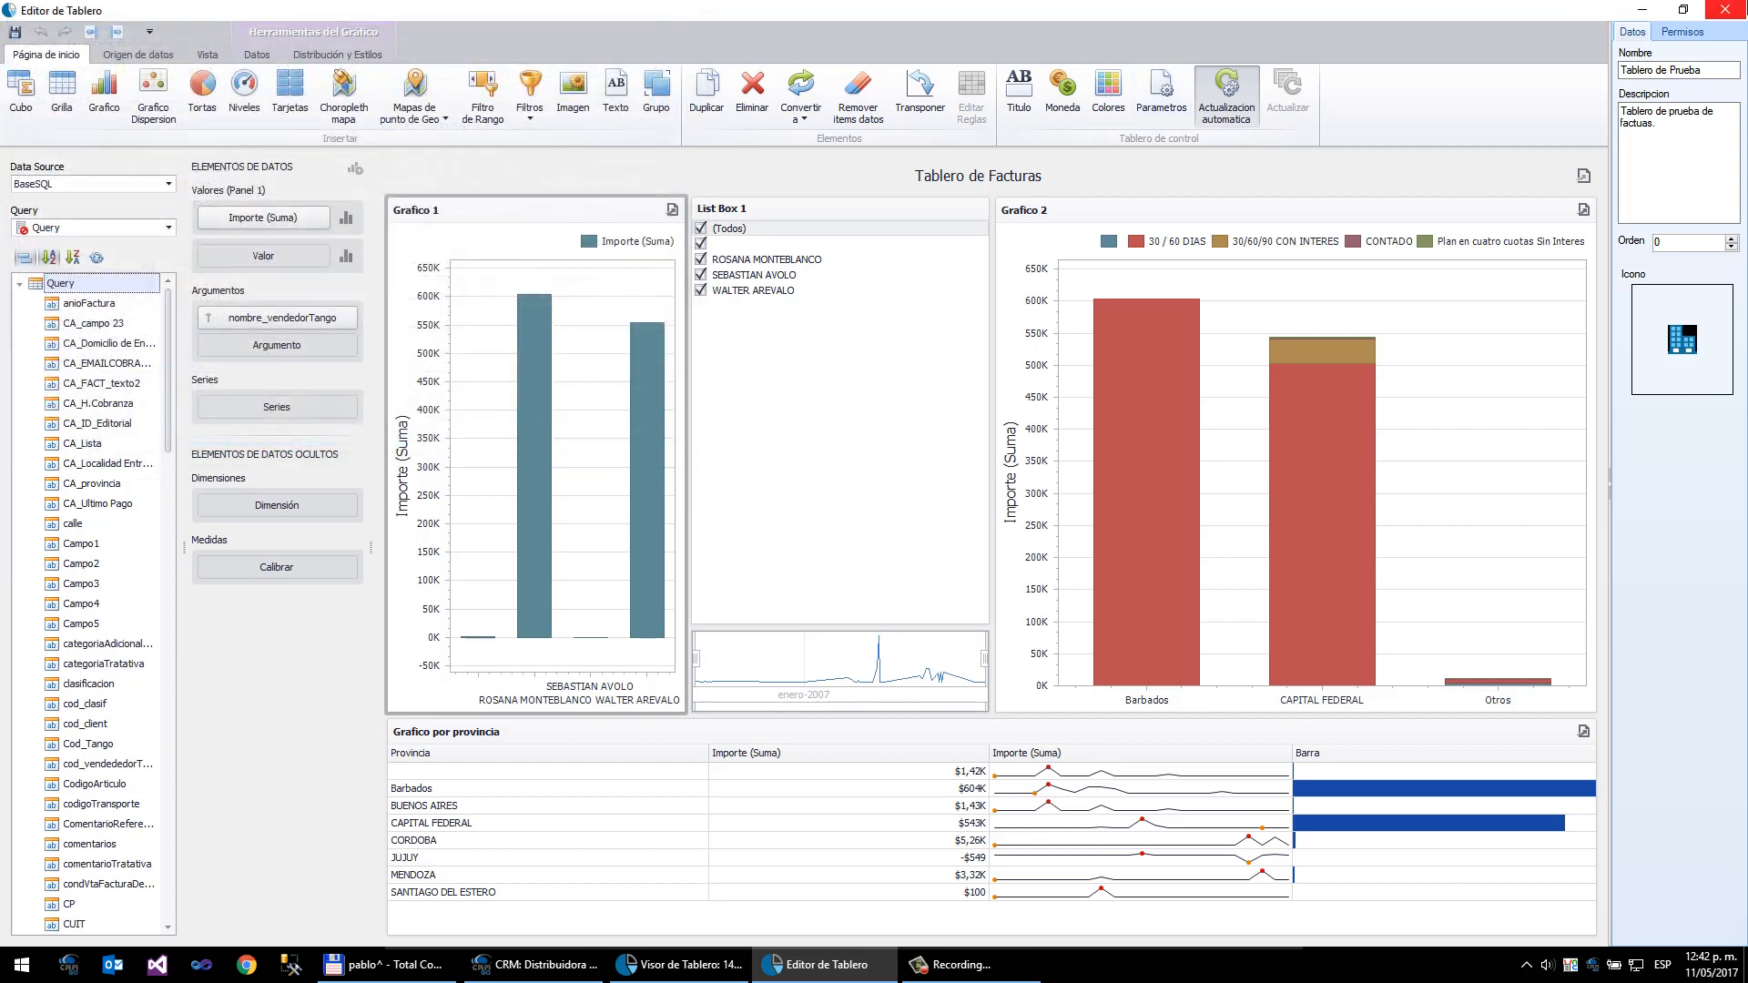
- Close the dashboard editor, discarding the pending changes
left_click(1725, 9)
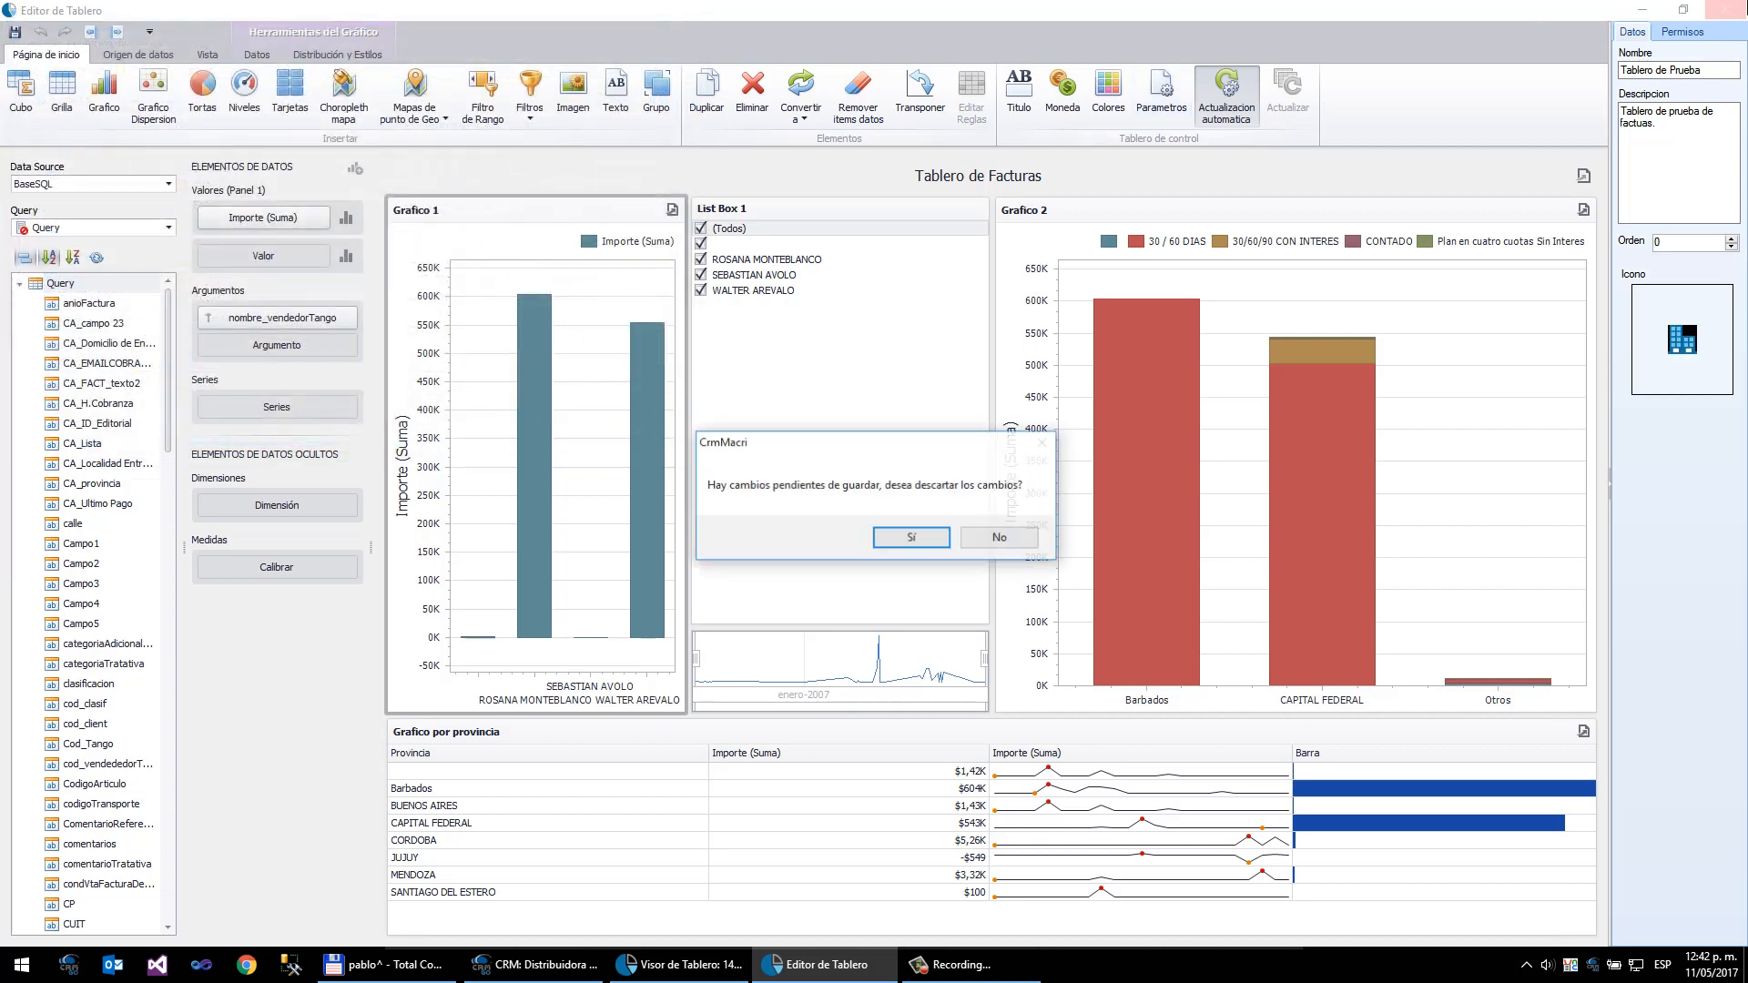
left_click(982, 539)
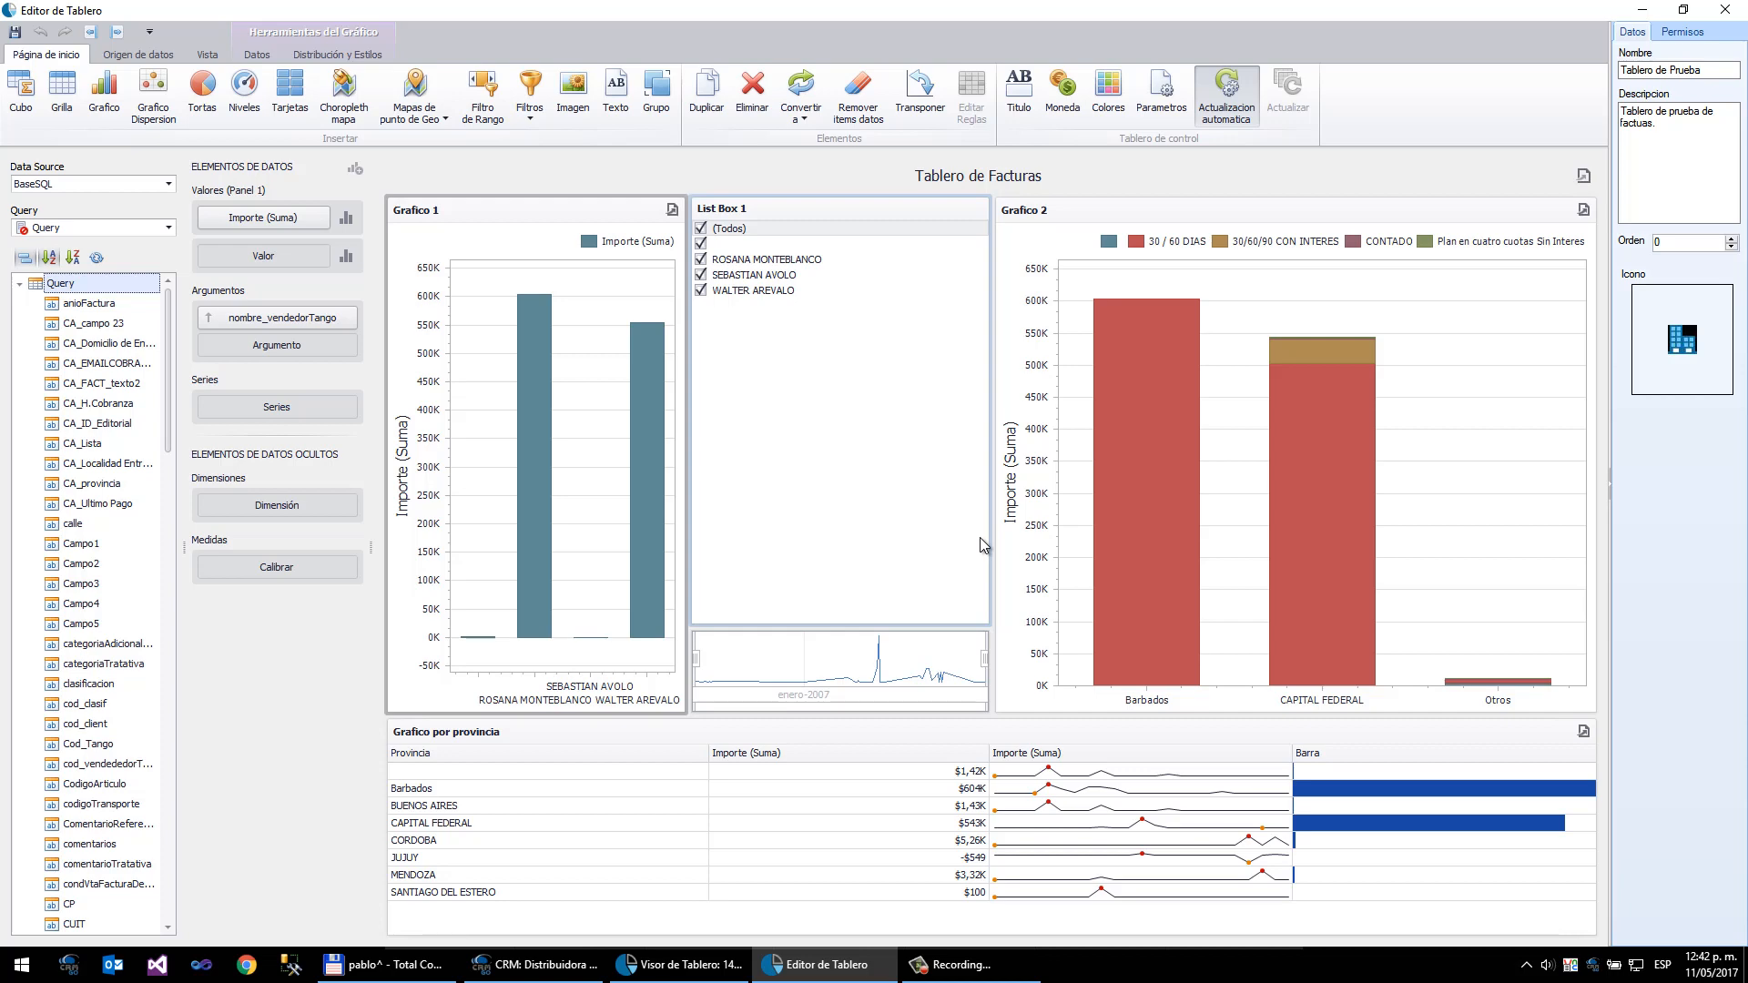
left_click(1725, 9)
key("Return")
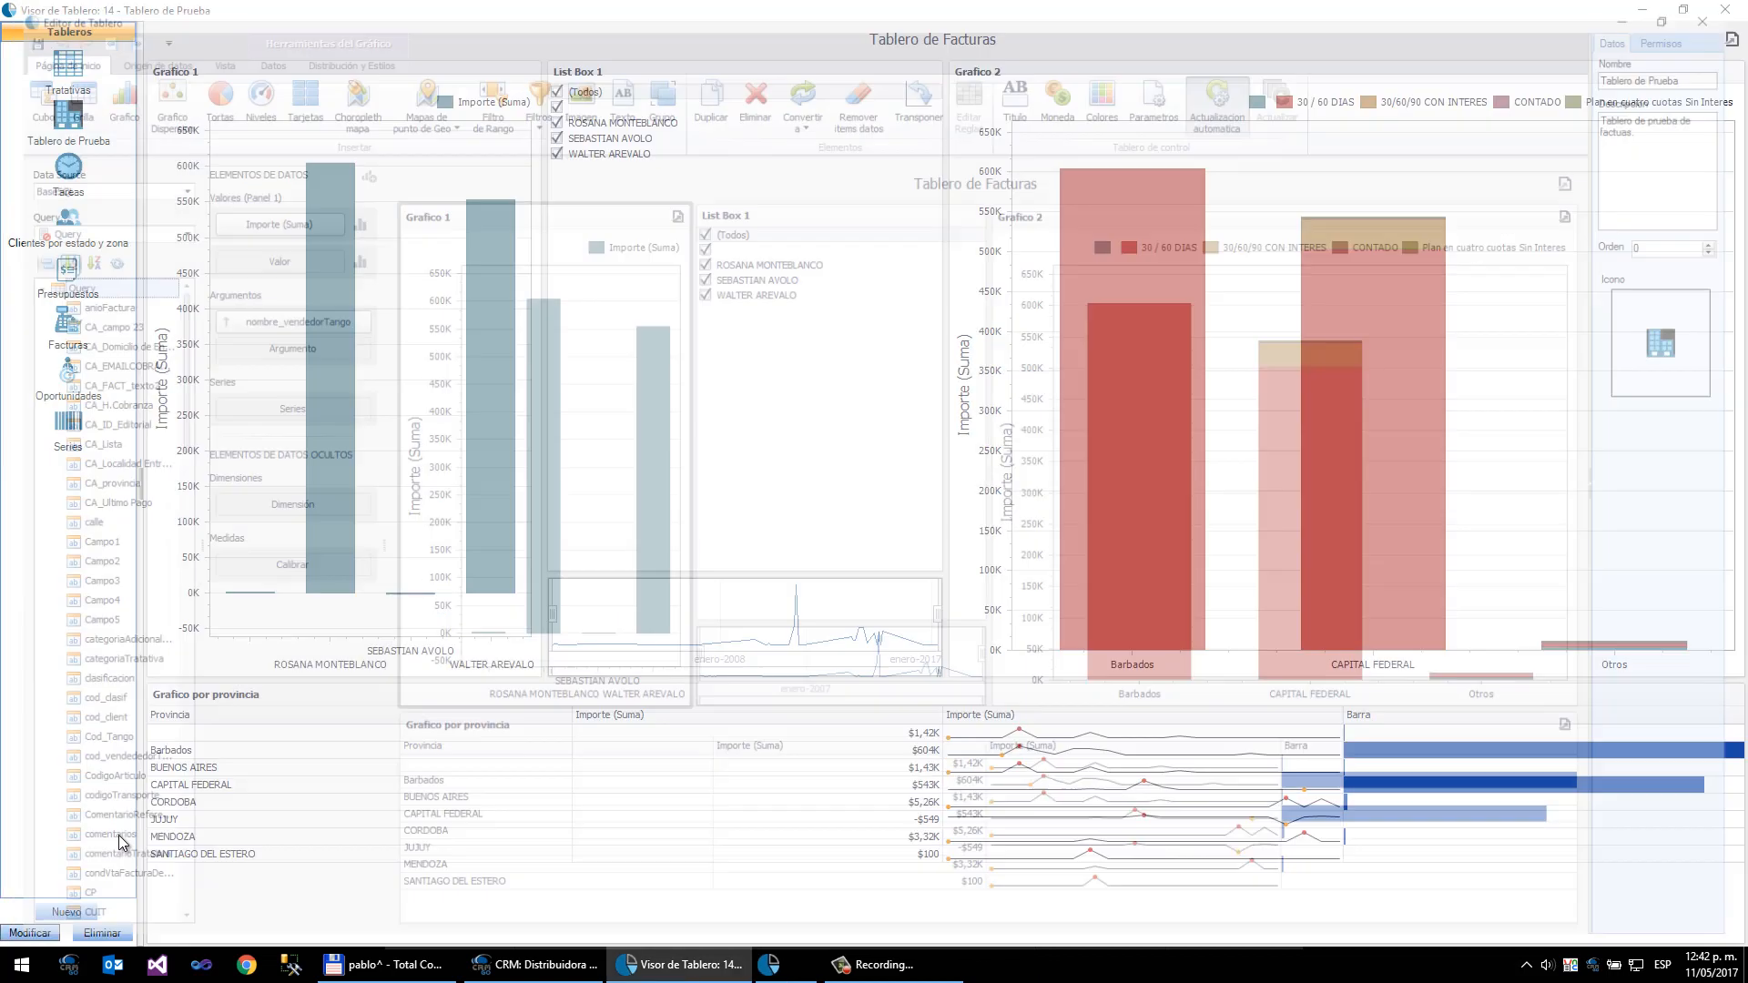
- Create a new dashboard named Nuevo Panel
left_click(67, 911)
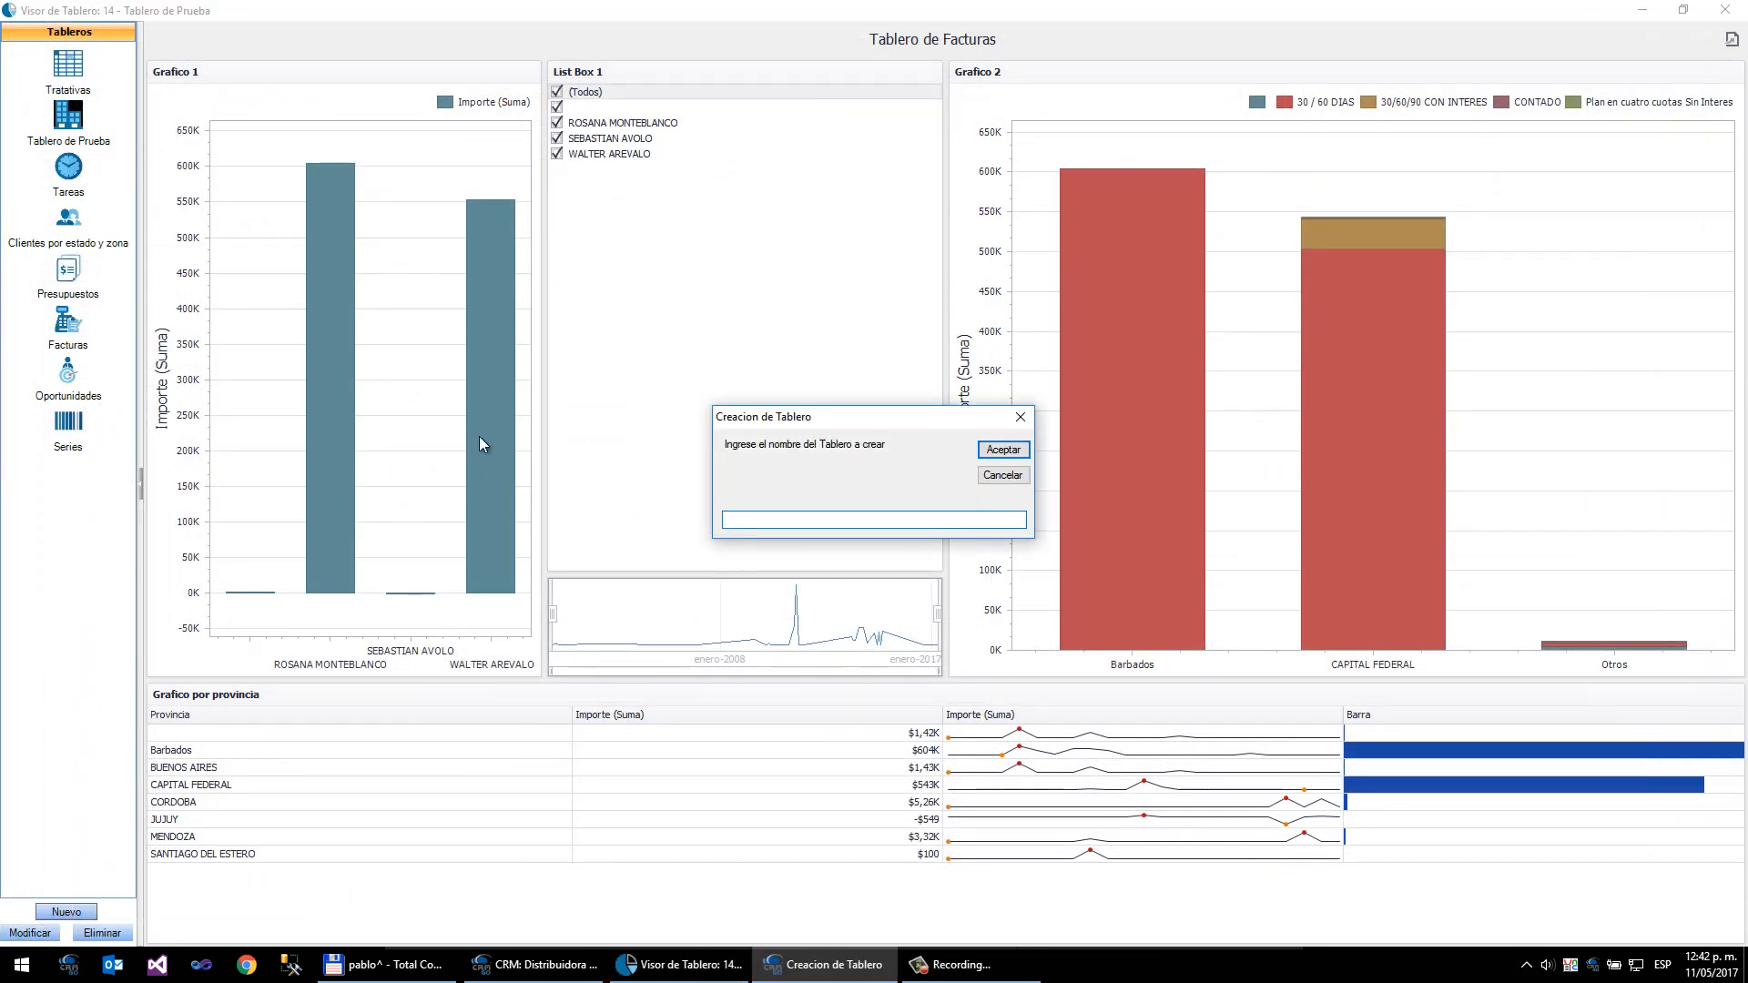
type("Nuevo Panel")
key("Return")
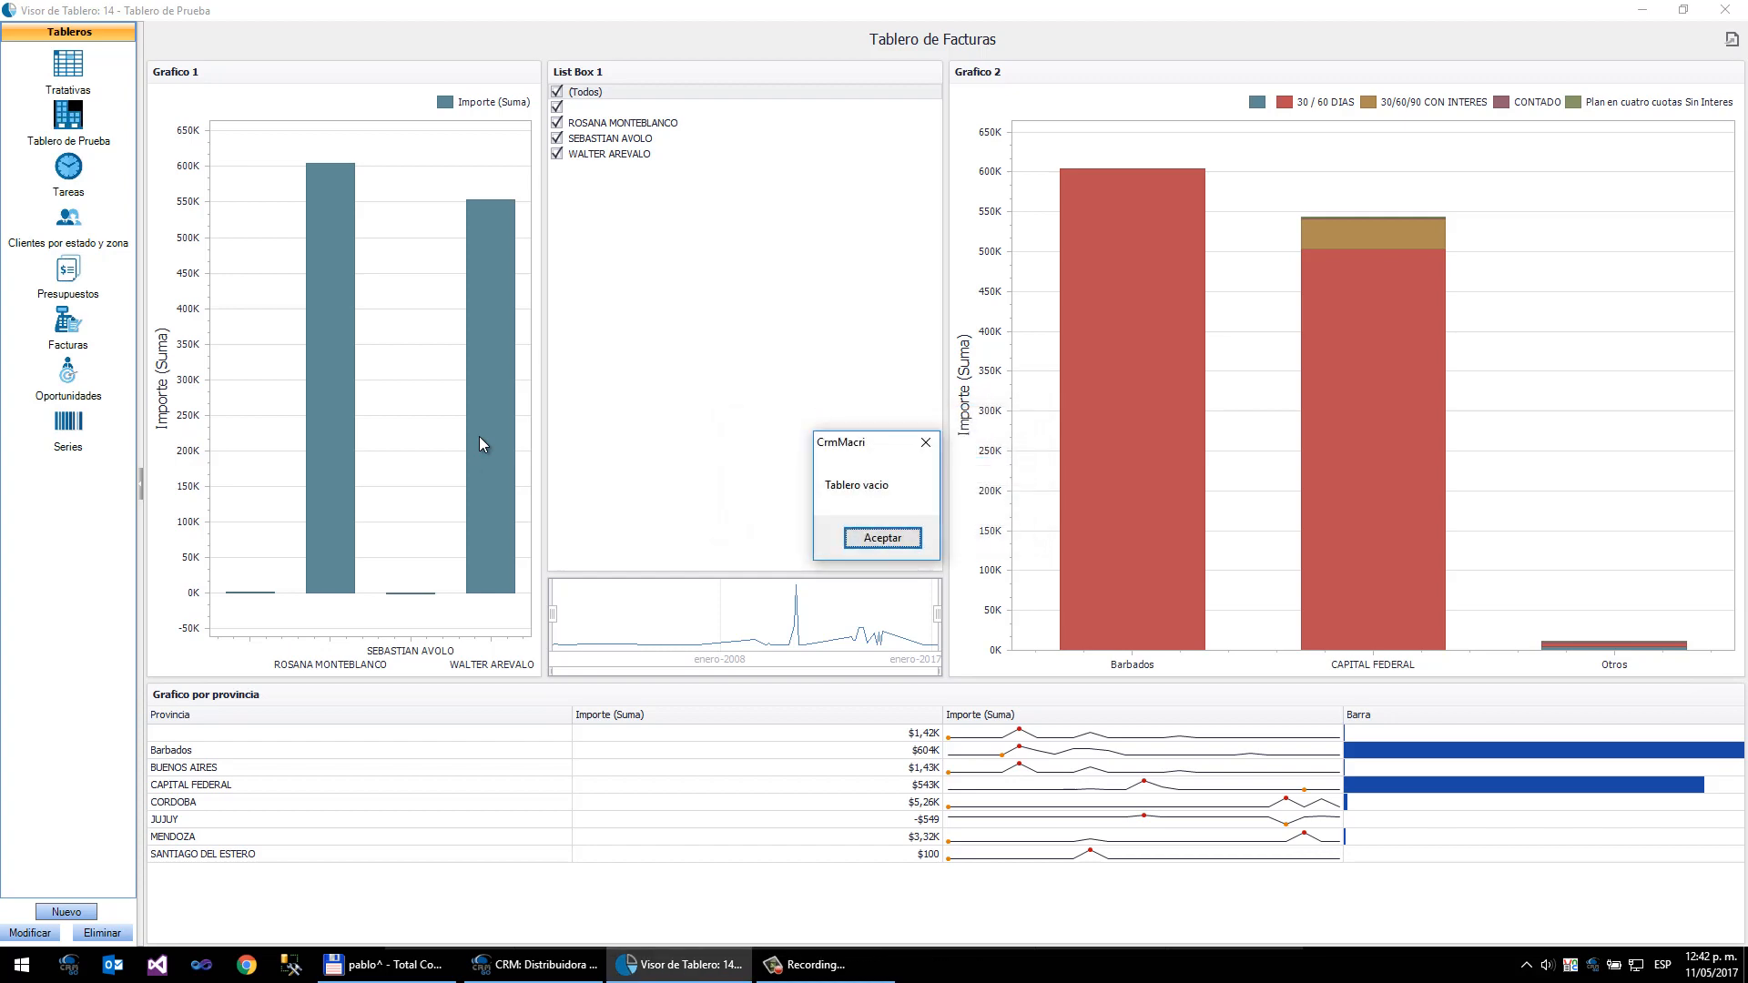
key("Return")
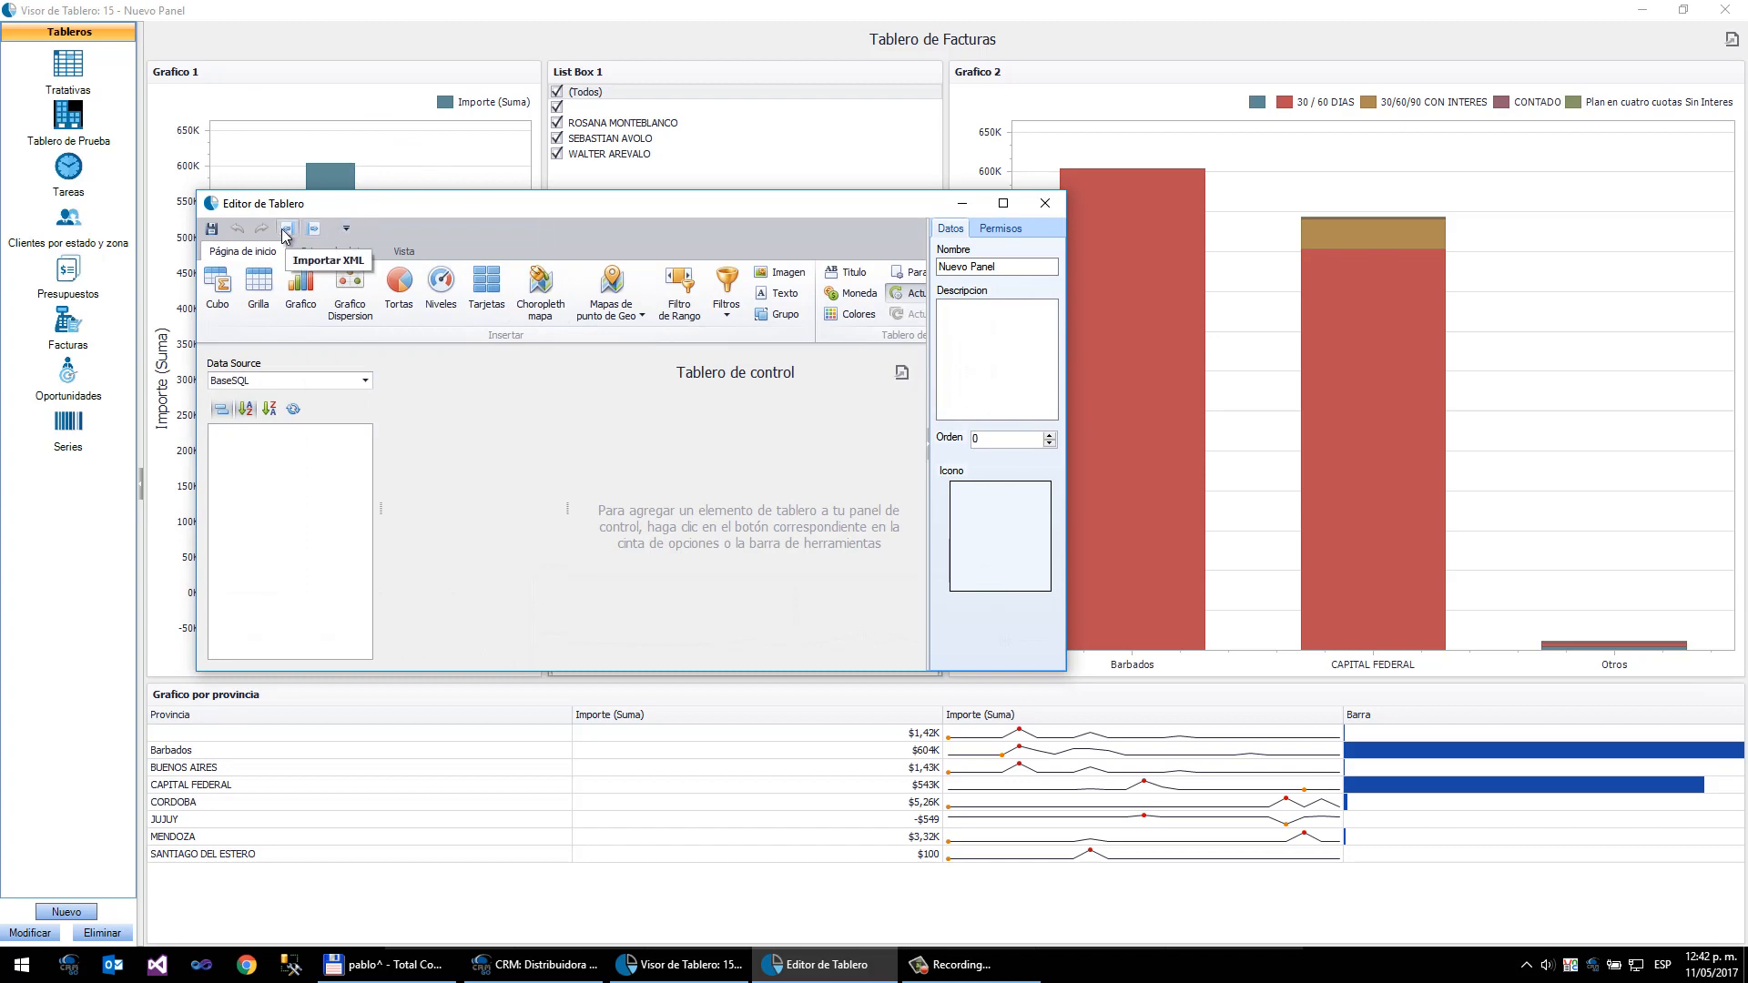
- Import the panelPrueba XML definition into the new dashboard and close the editor
left_click(286, 231)
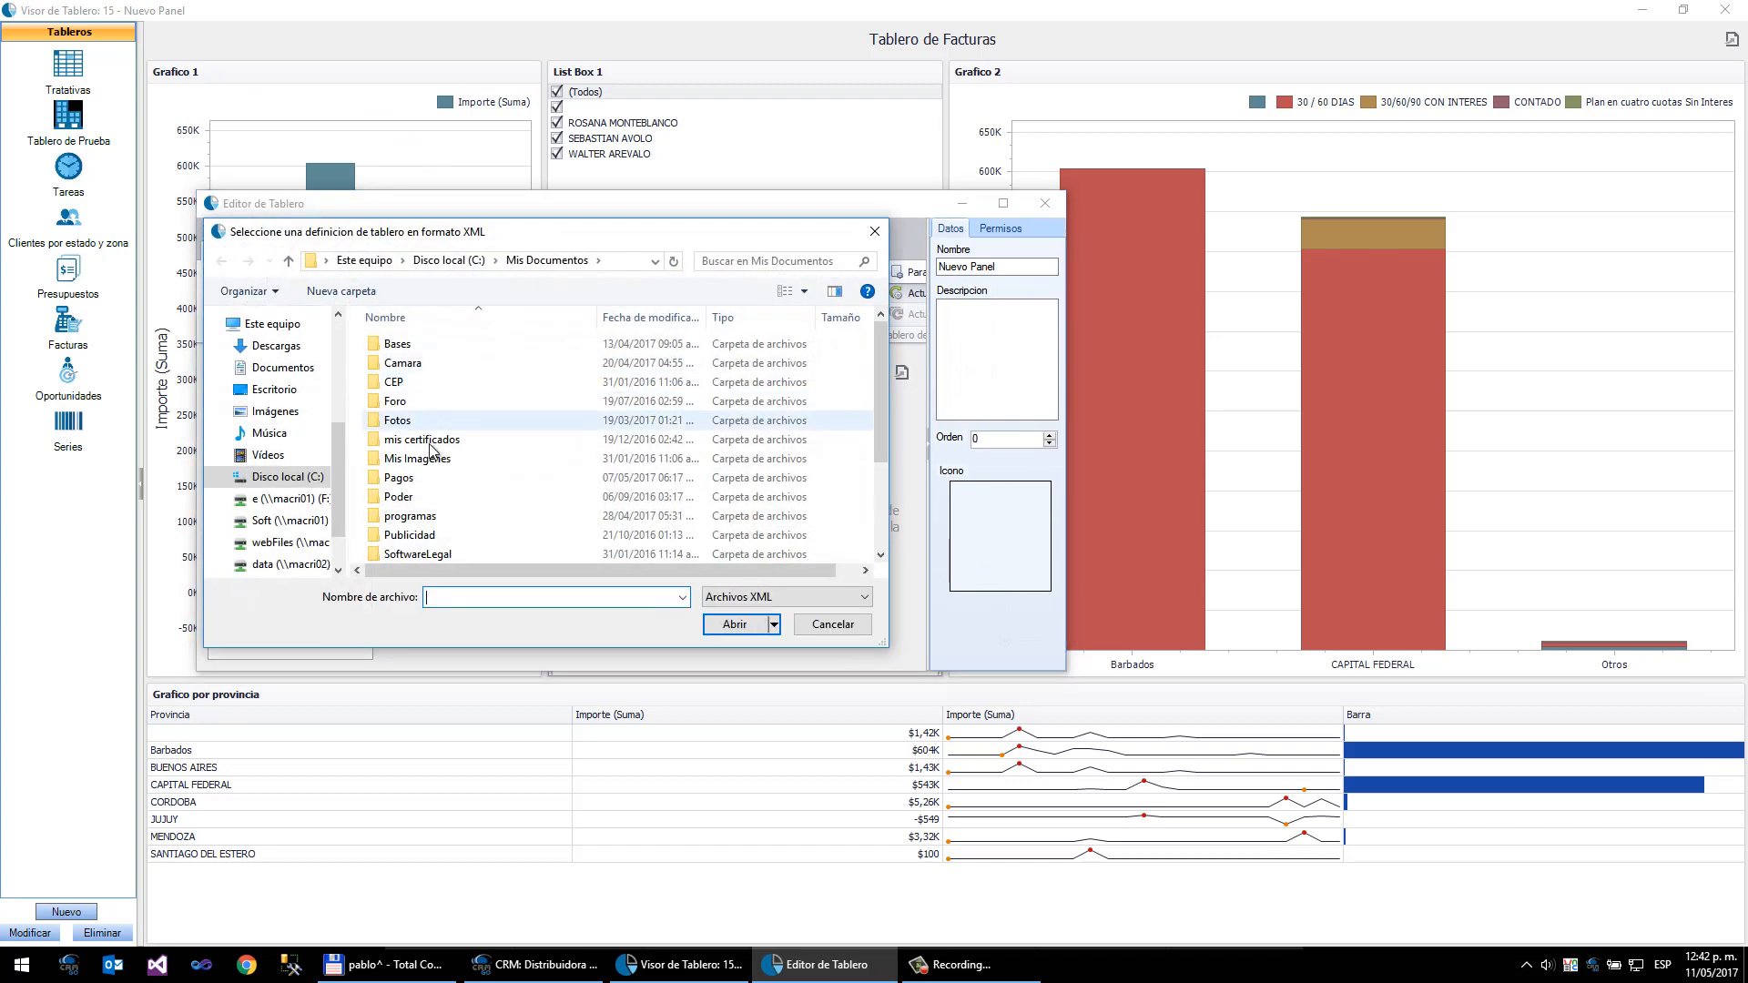
left_click(882, 489)
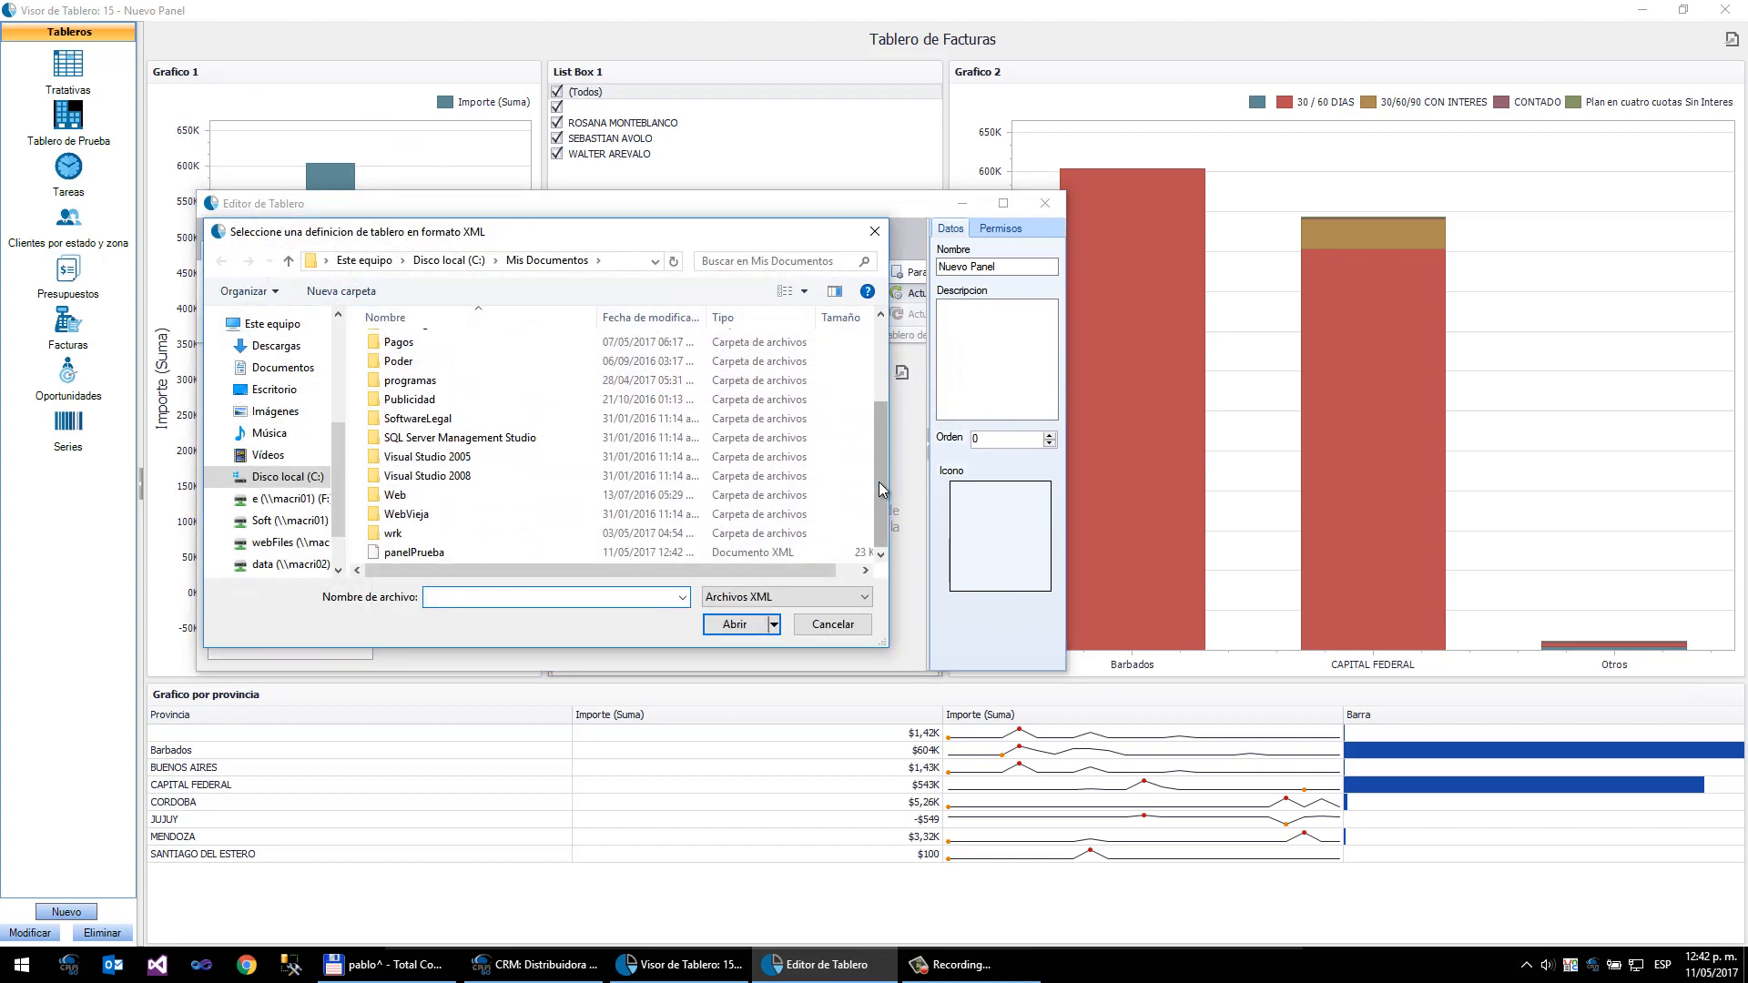
double_click(442, 552)
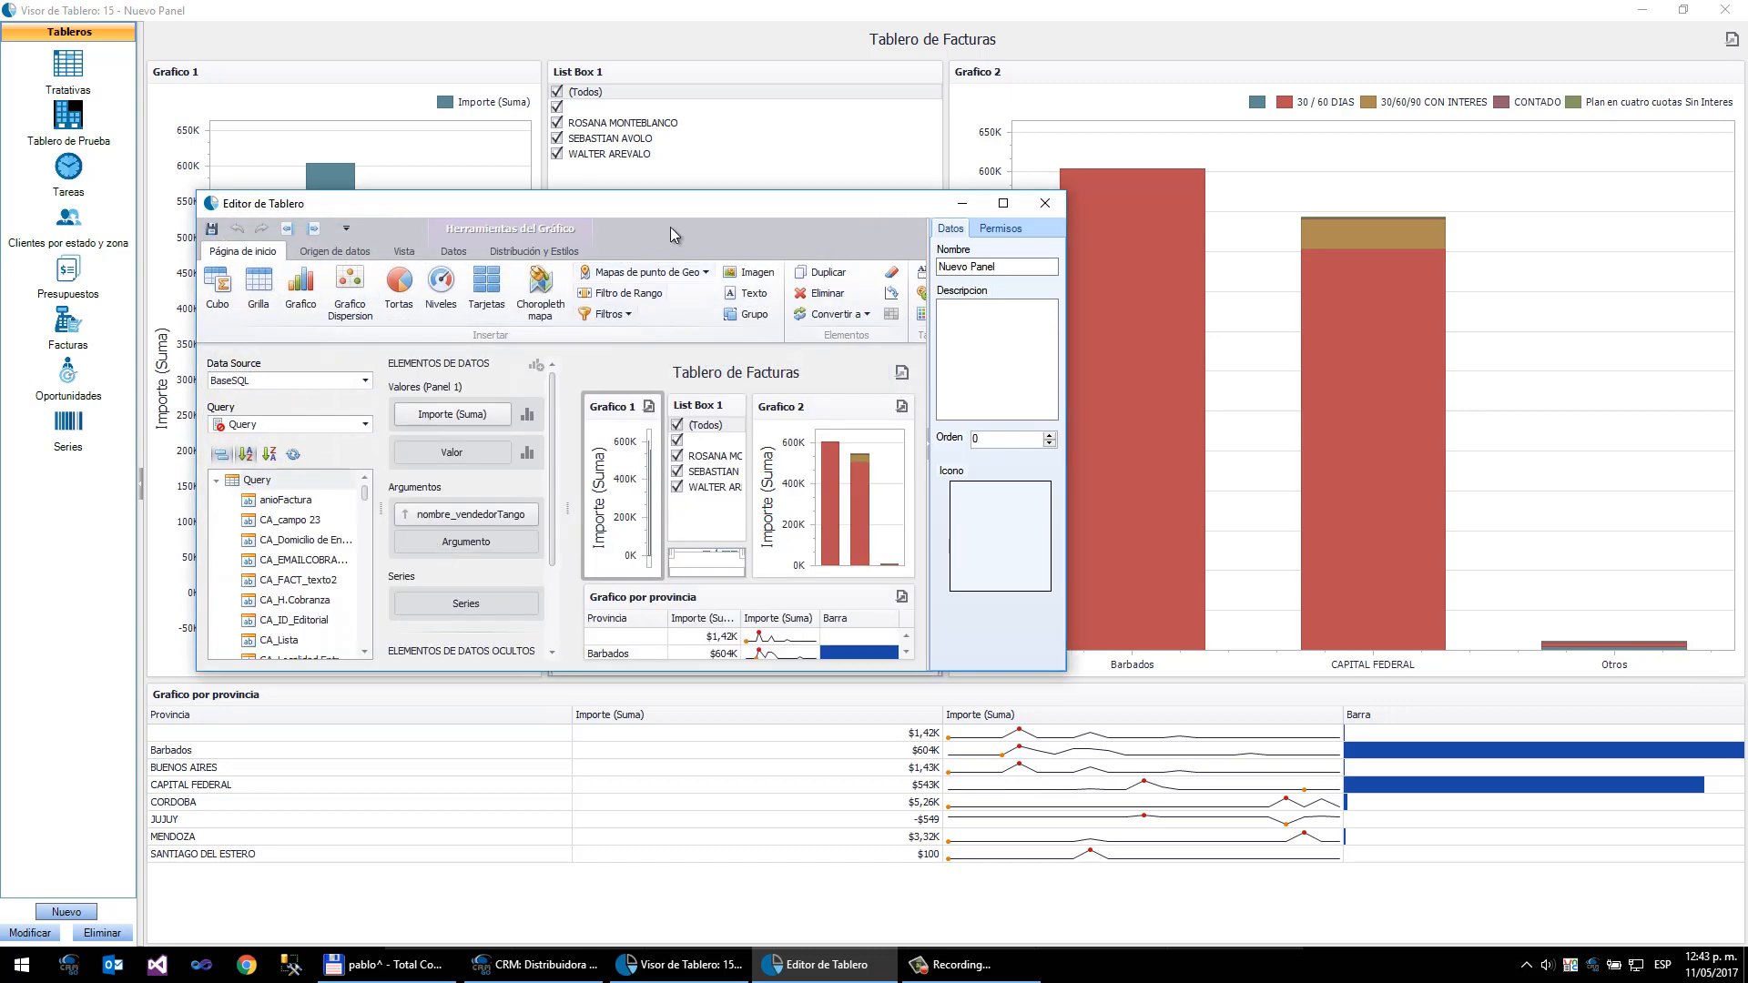
double_click(701, 212)
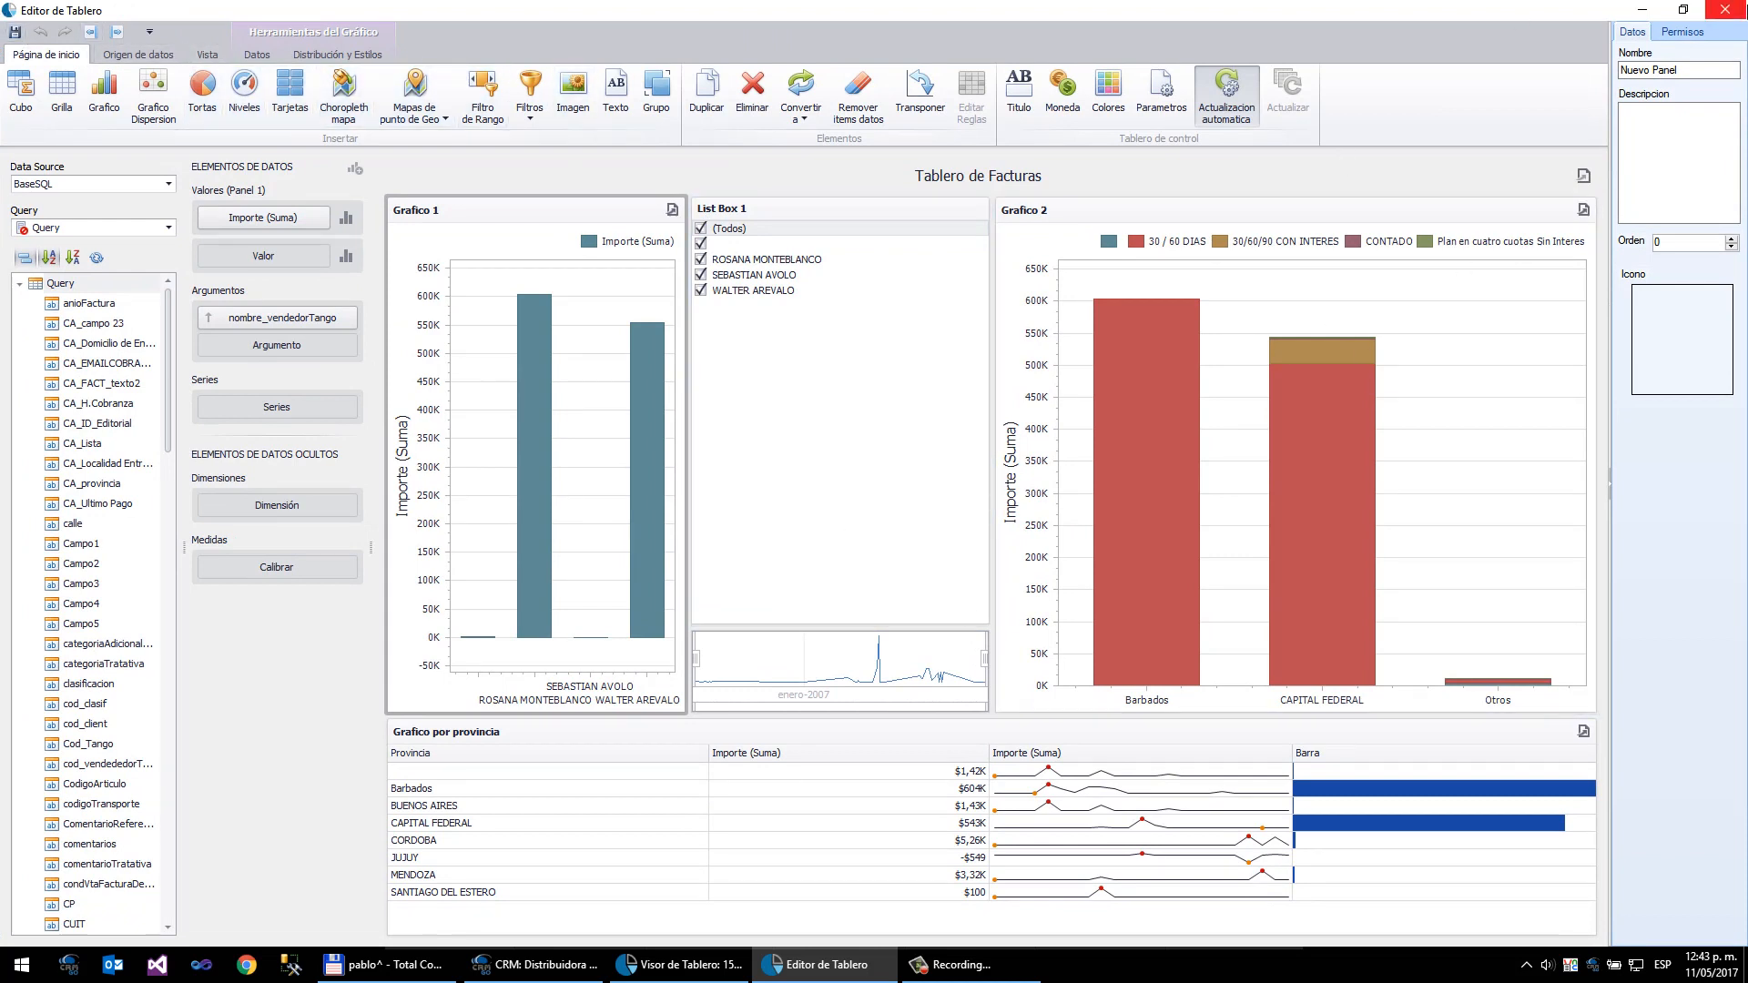
left_click(1725, 10)
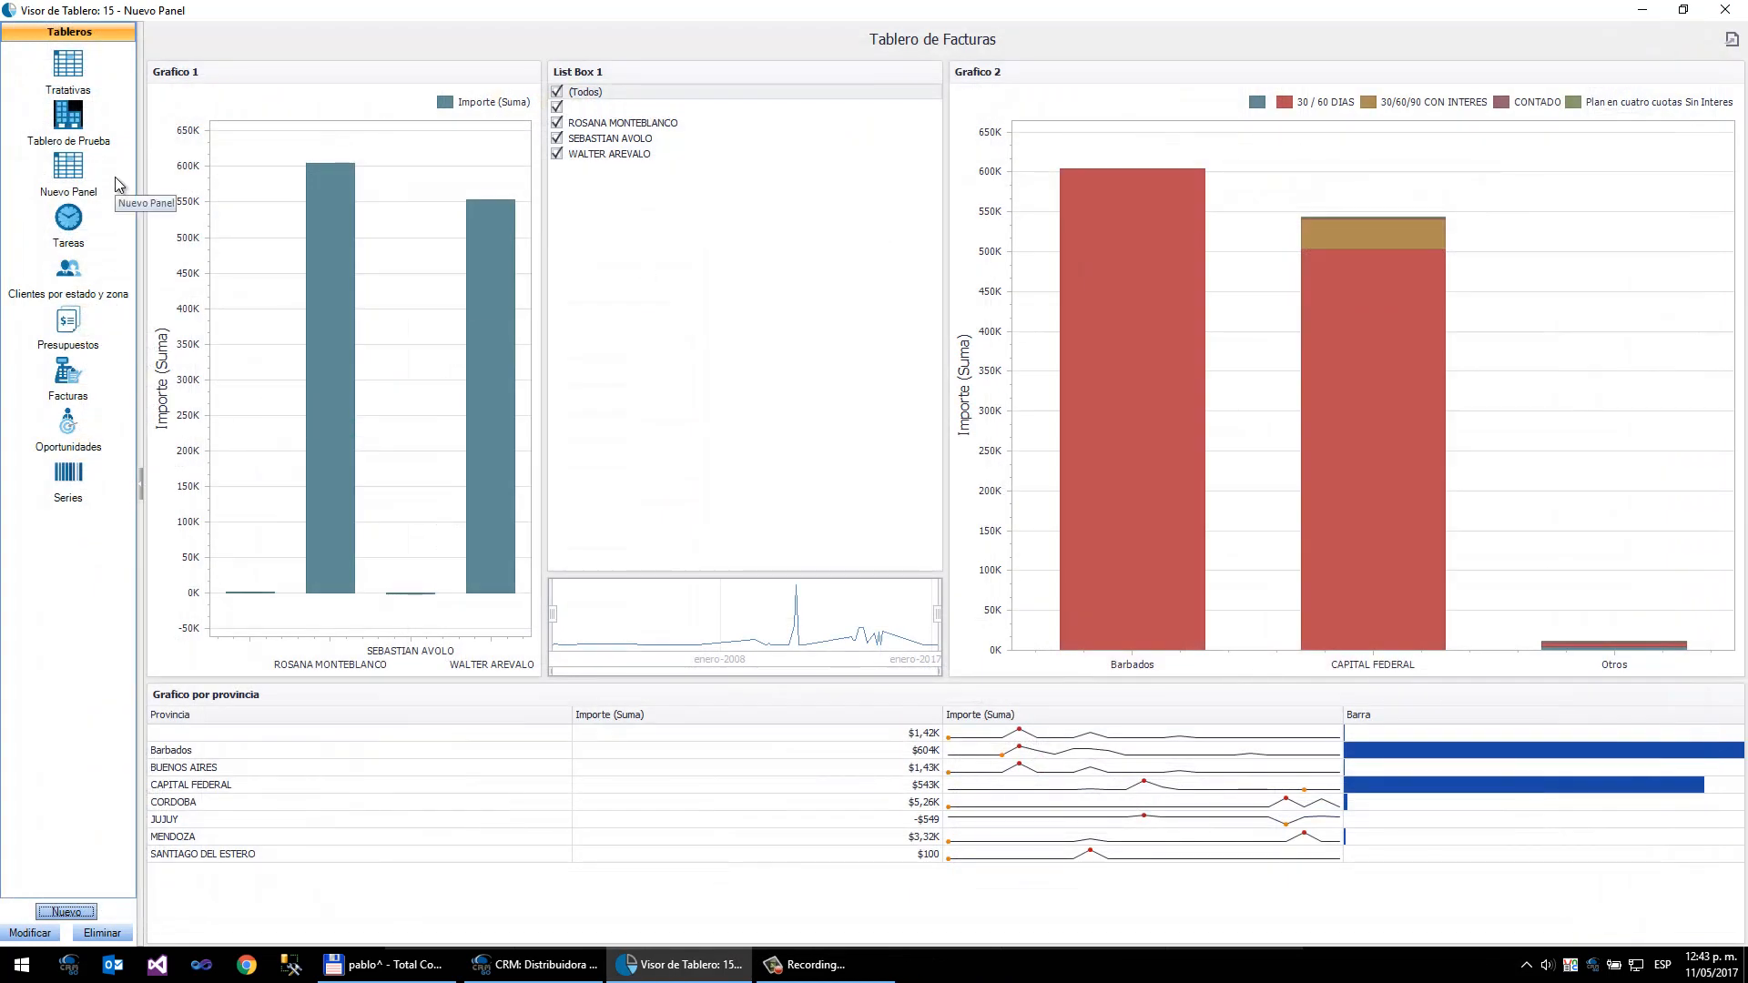
- Open Nuevo Panel for editing and enable multiple master filtering on Grafico 2
left_click(66, 154)
left_click(33, 934)
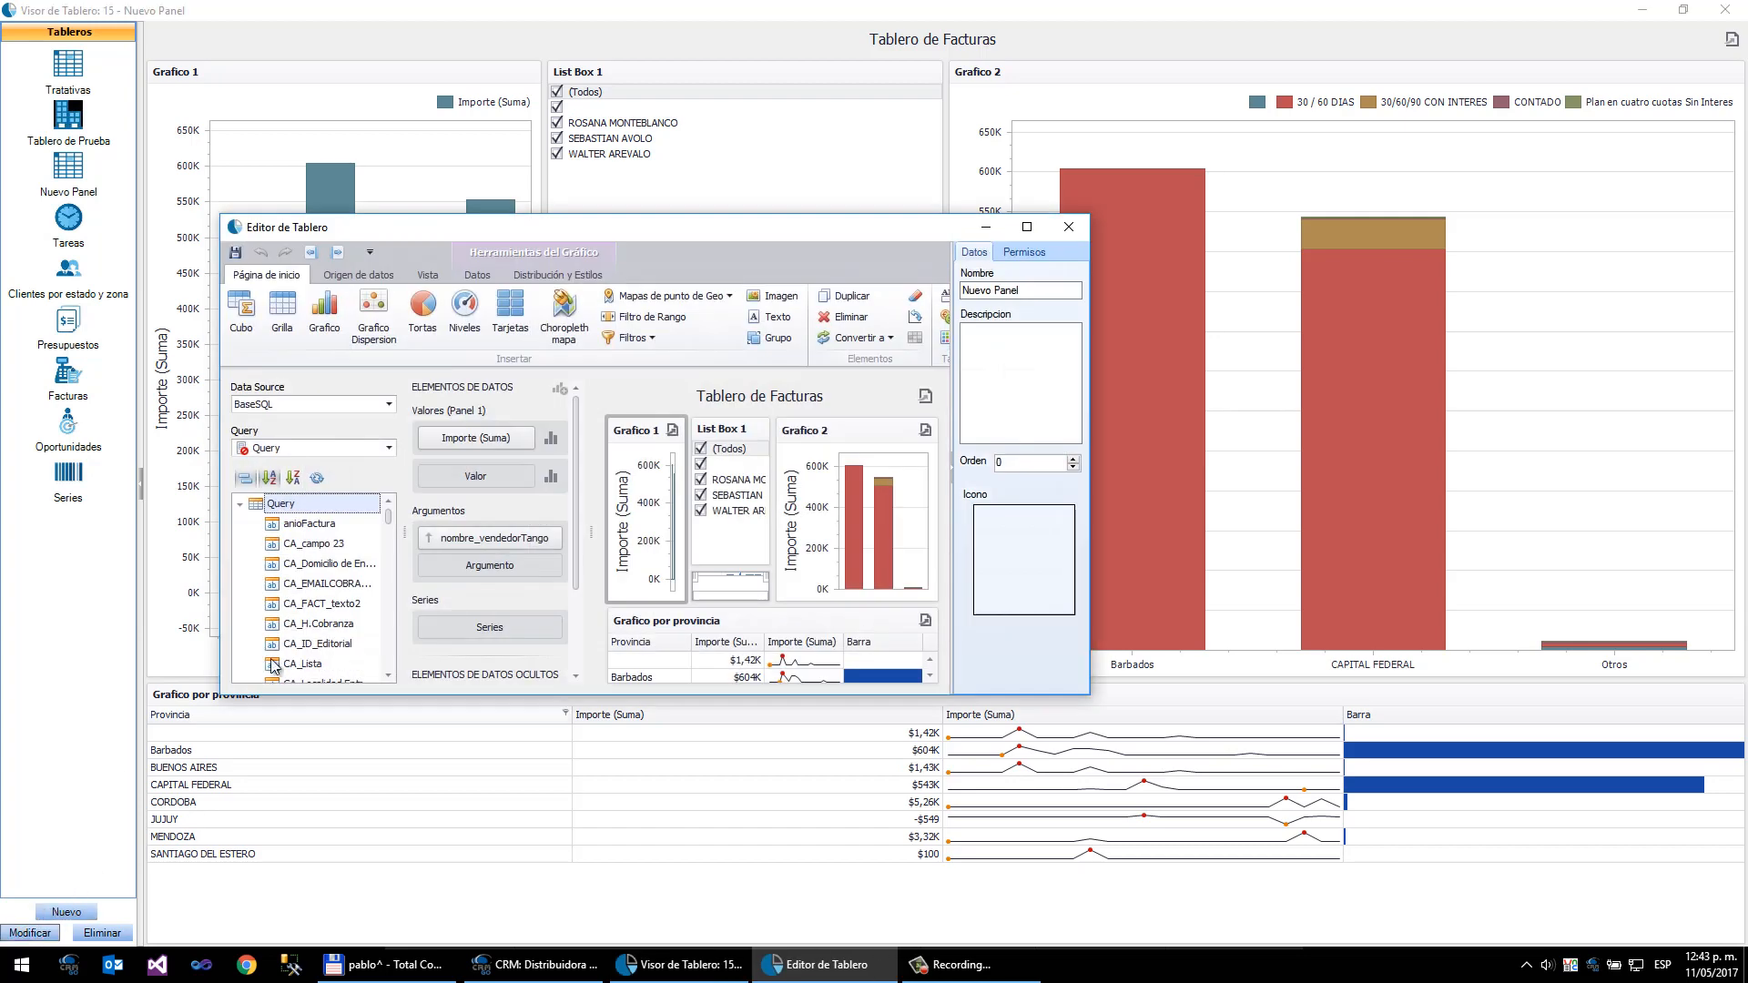
double_click(719, 230)
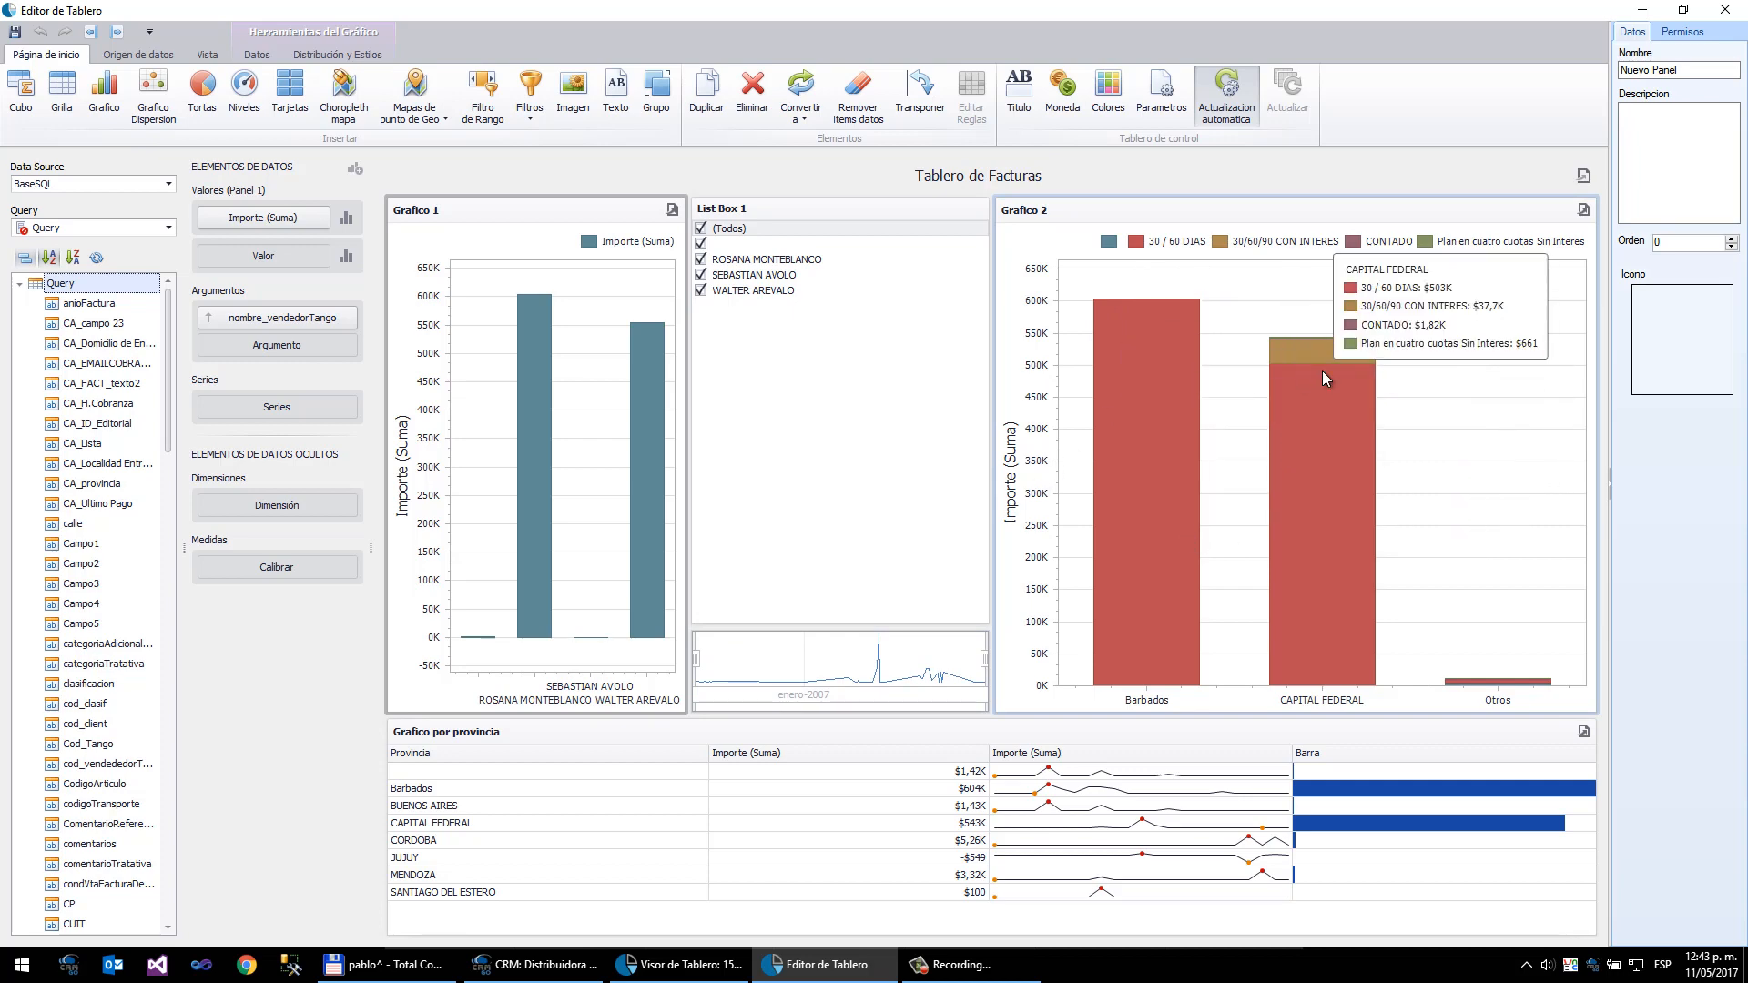
left_click(1036, 217)
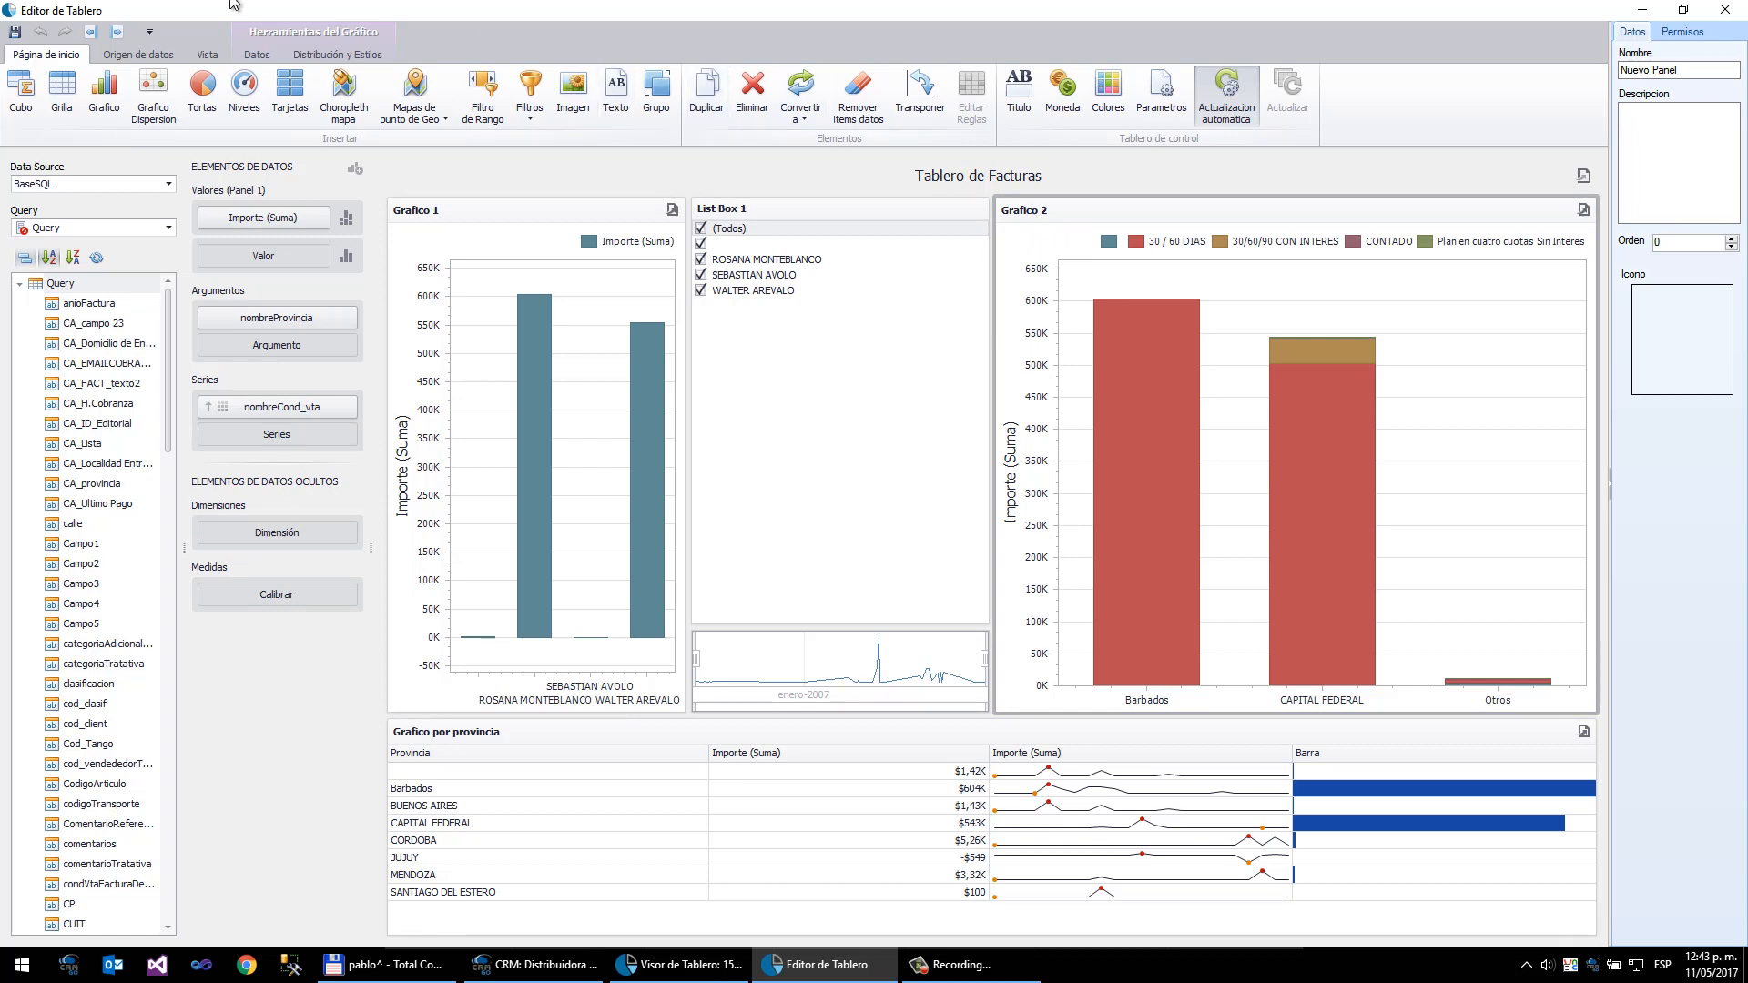
left_click(258, 55)
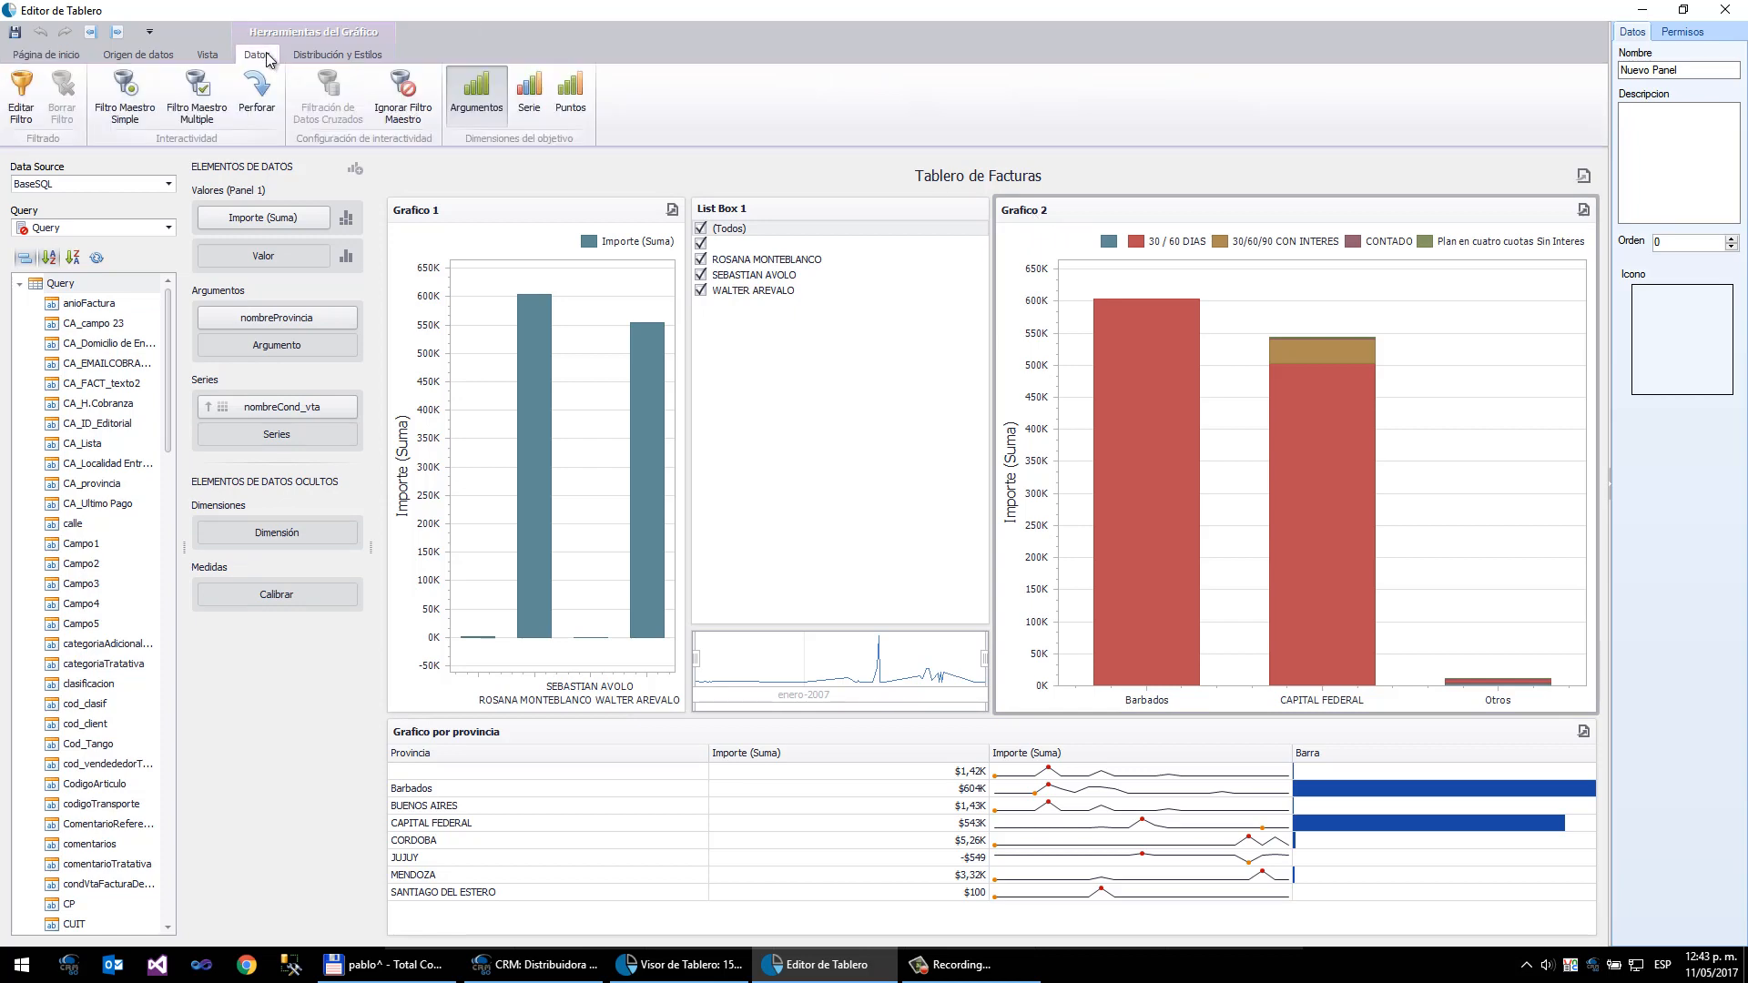
left_click(197, 110)
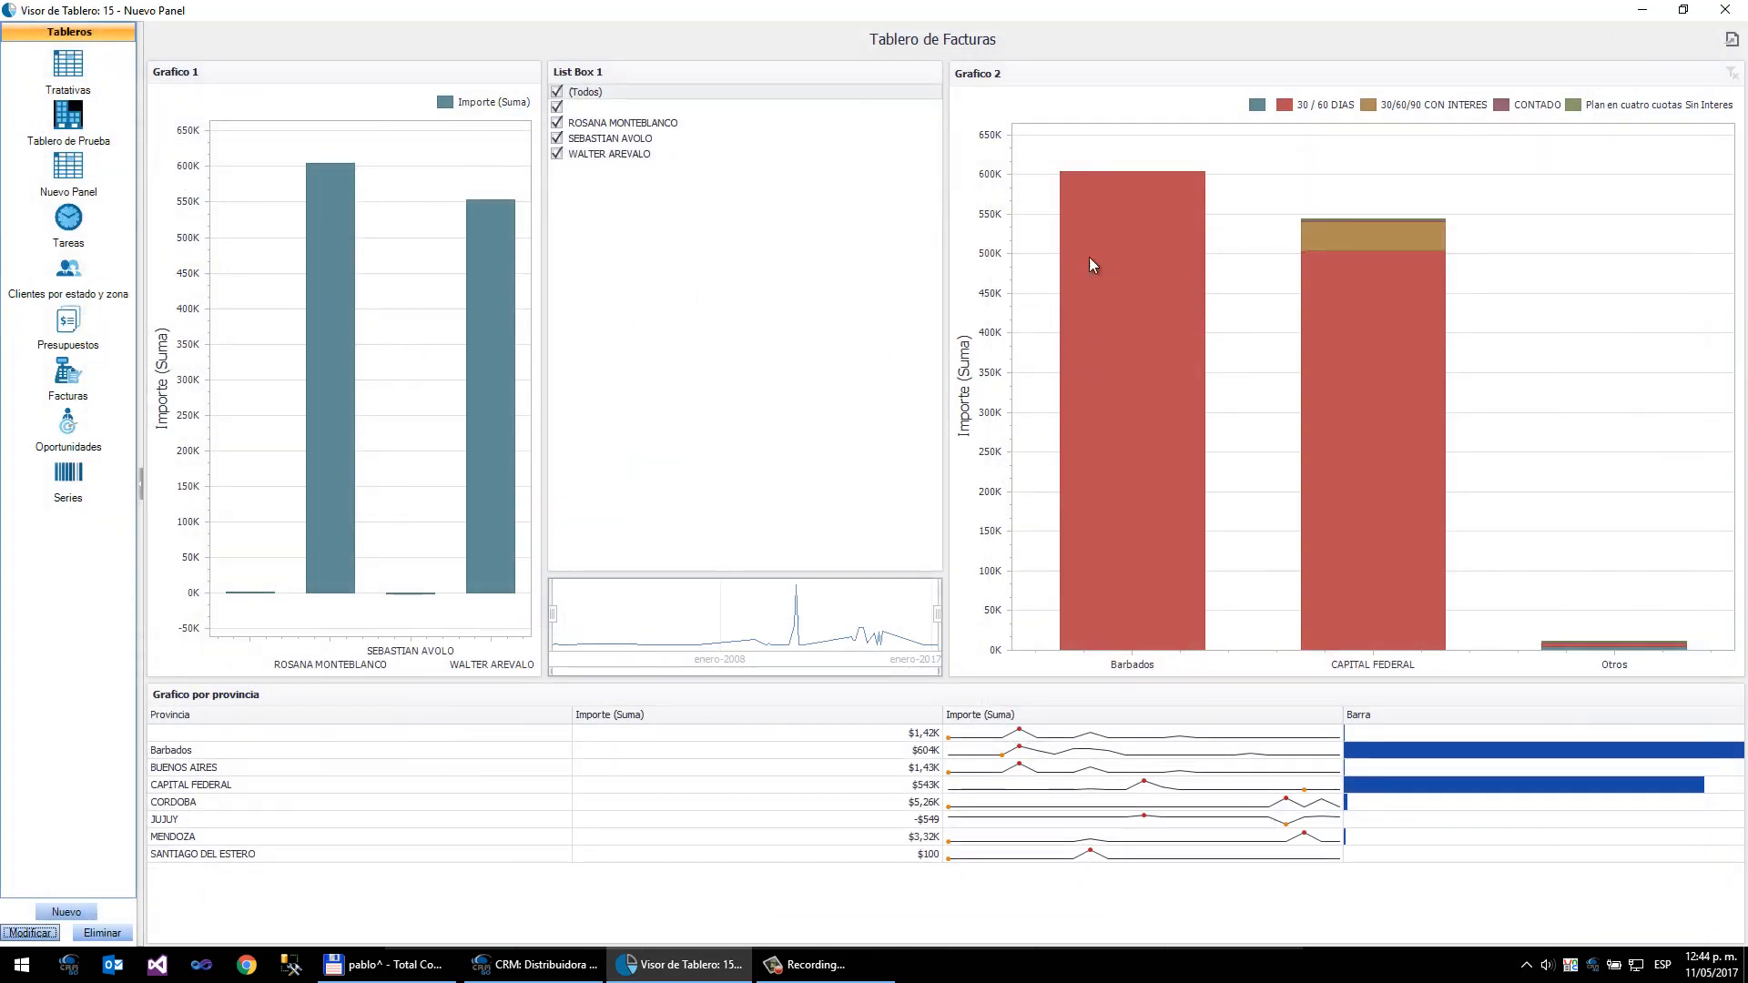
- Test Grafico 2's master filter by selecting its province bars, then clear the master filter
mouse_move(1380, 310)
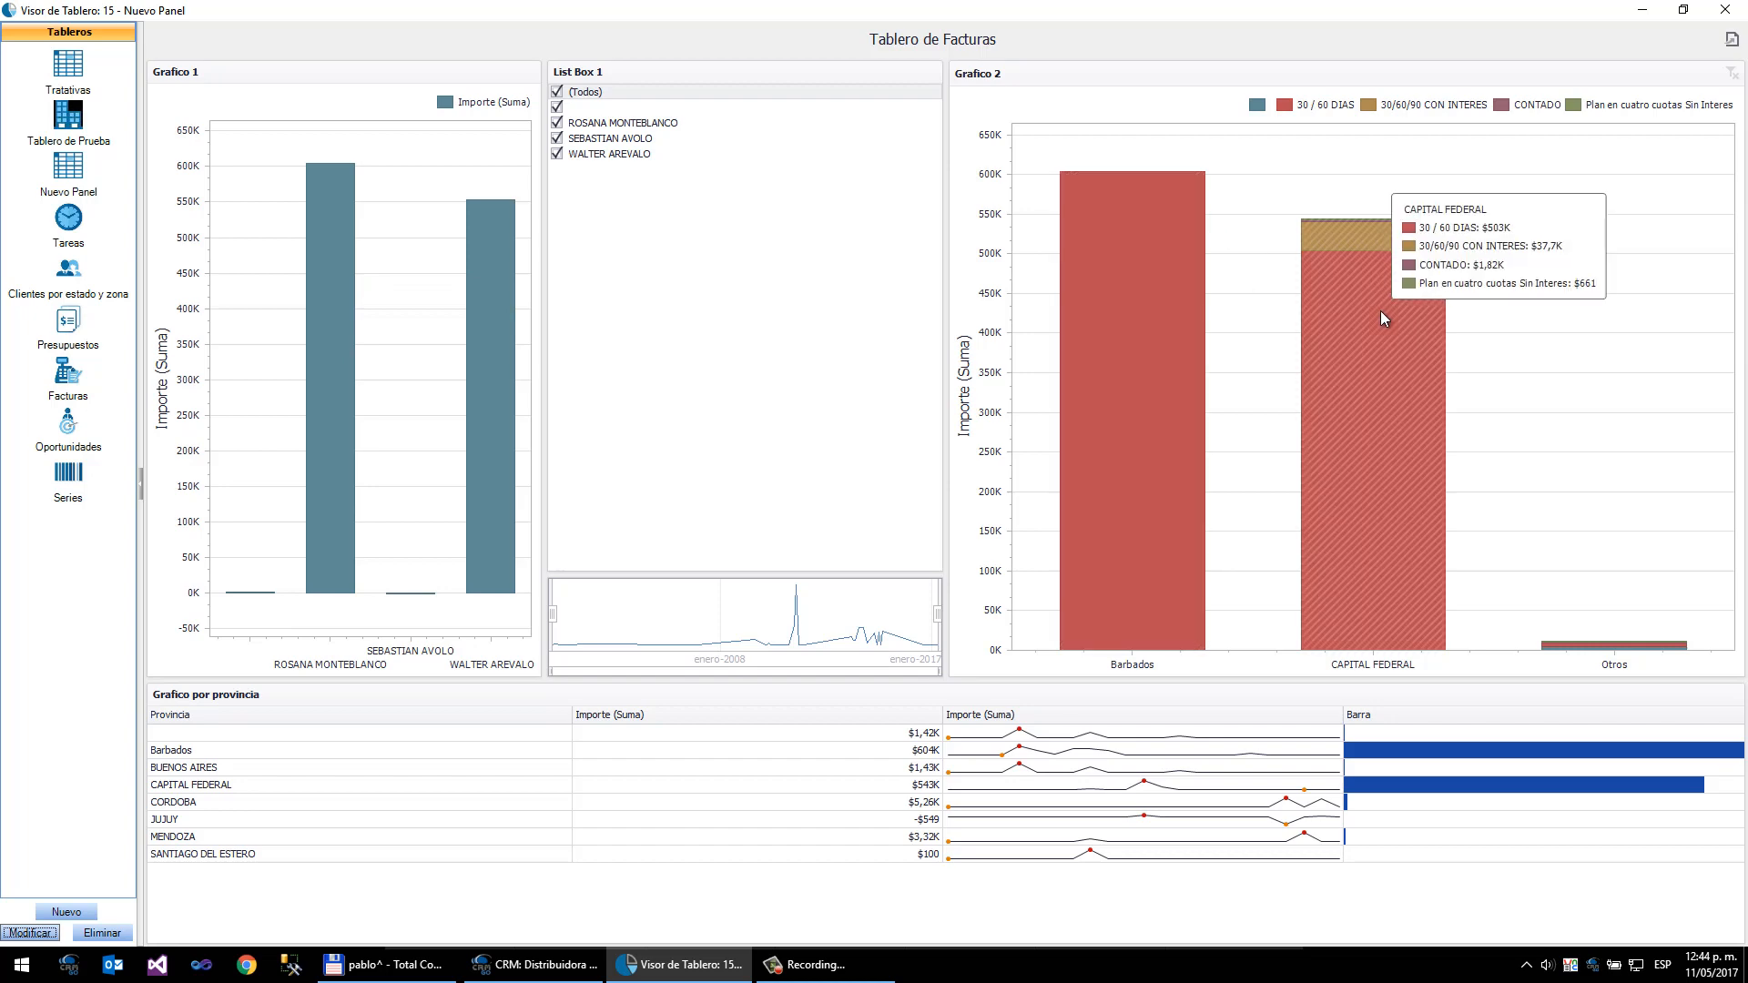
left_click(1374, 368)
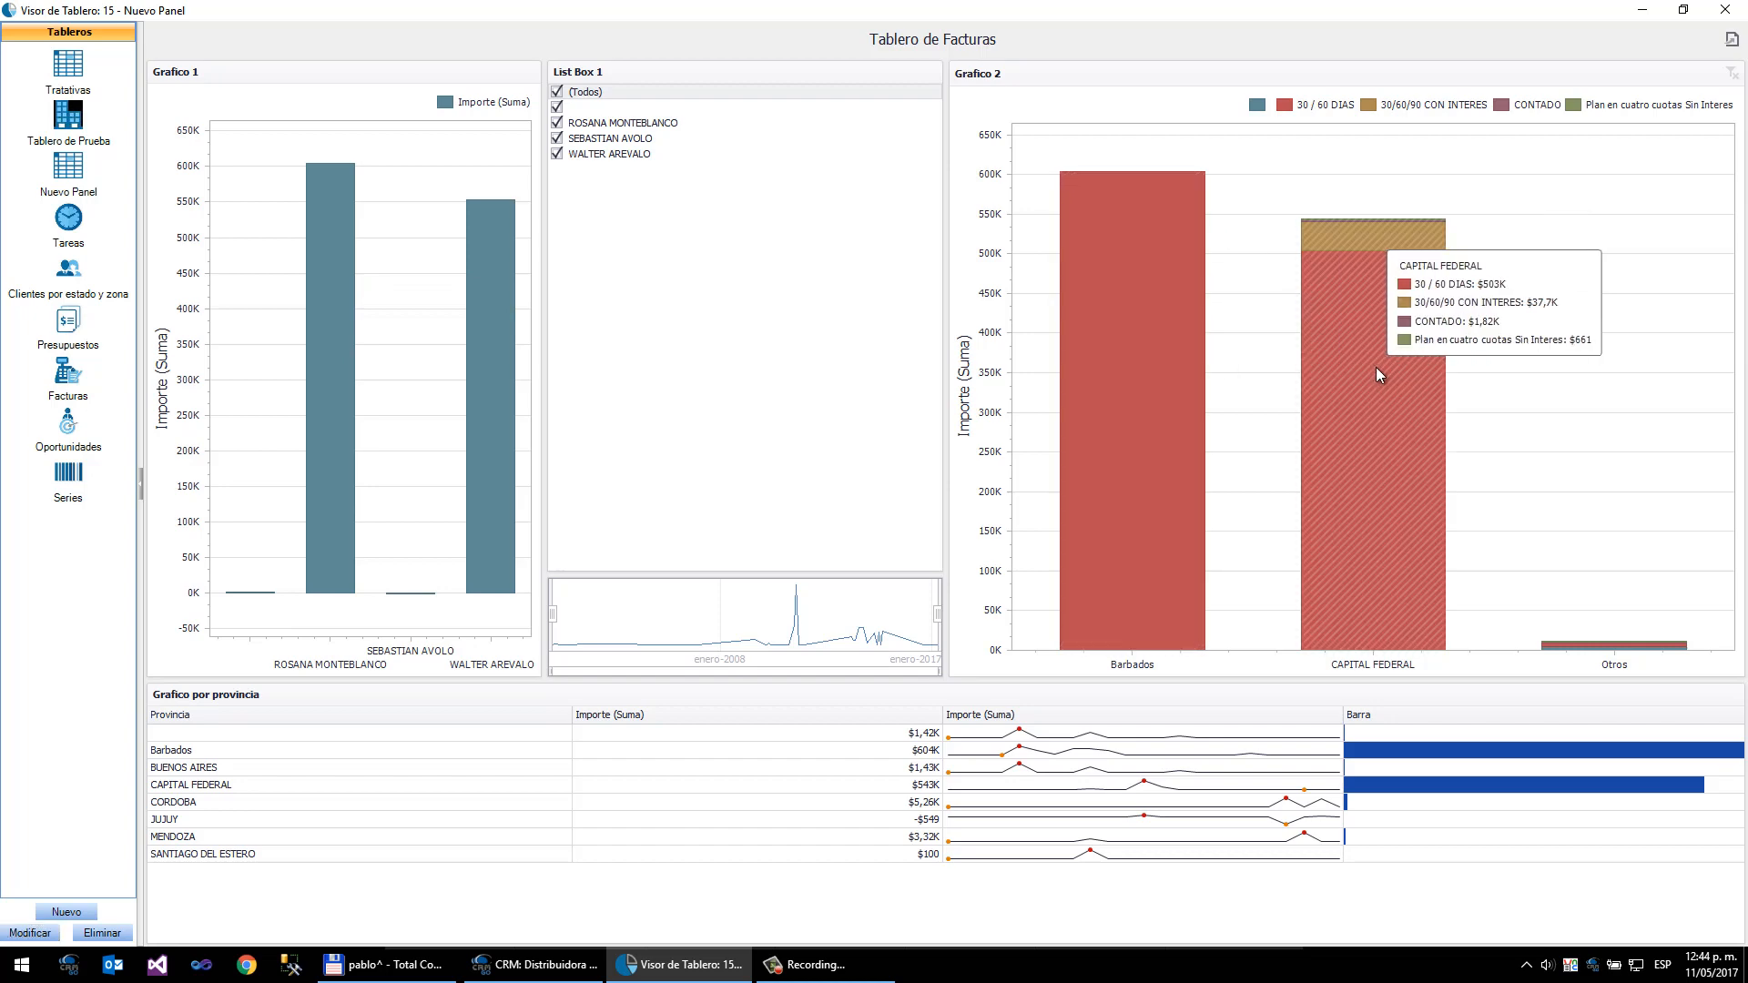
left_click(1127, 404)
mouse_move(1595, 648)
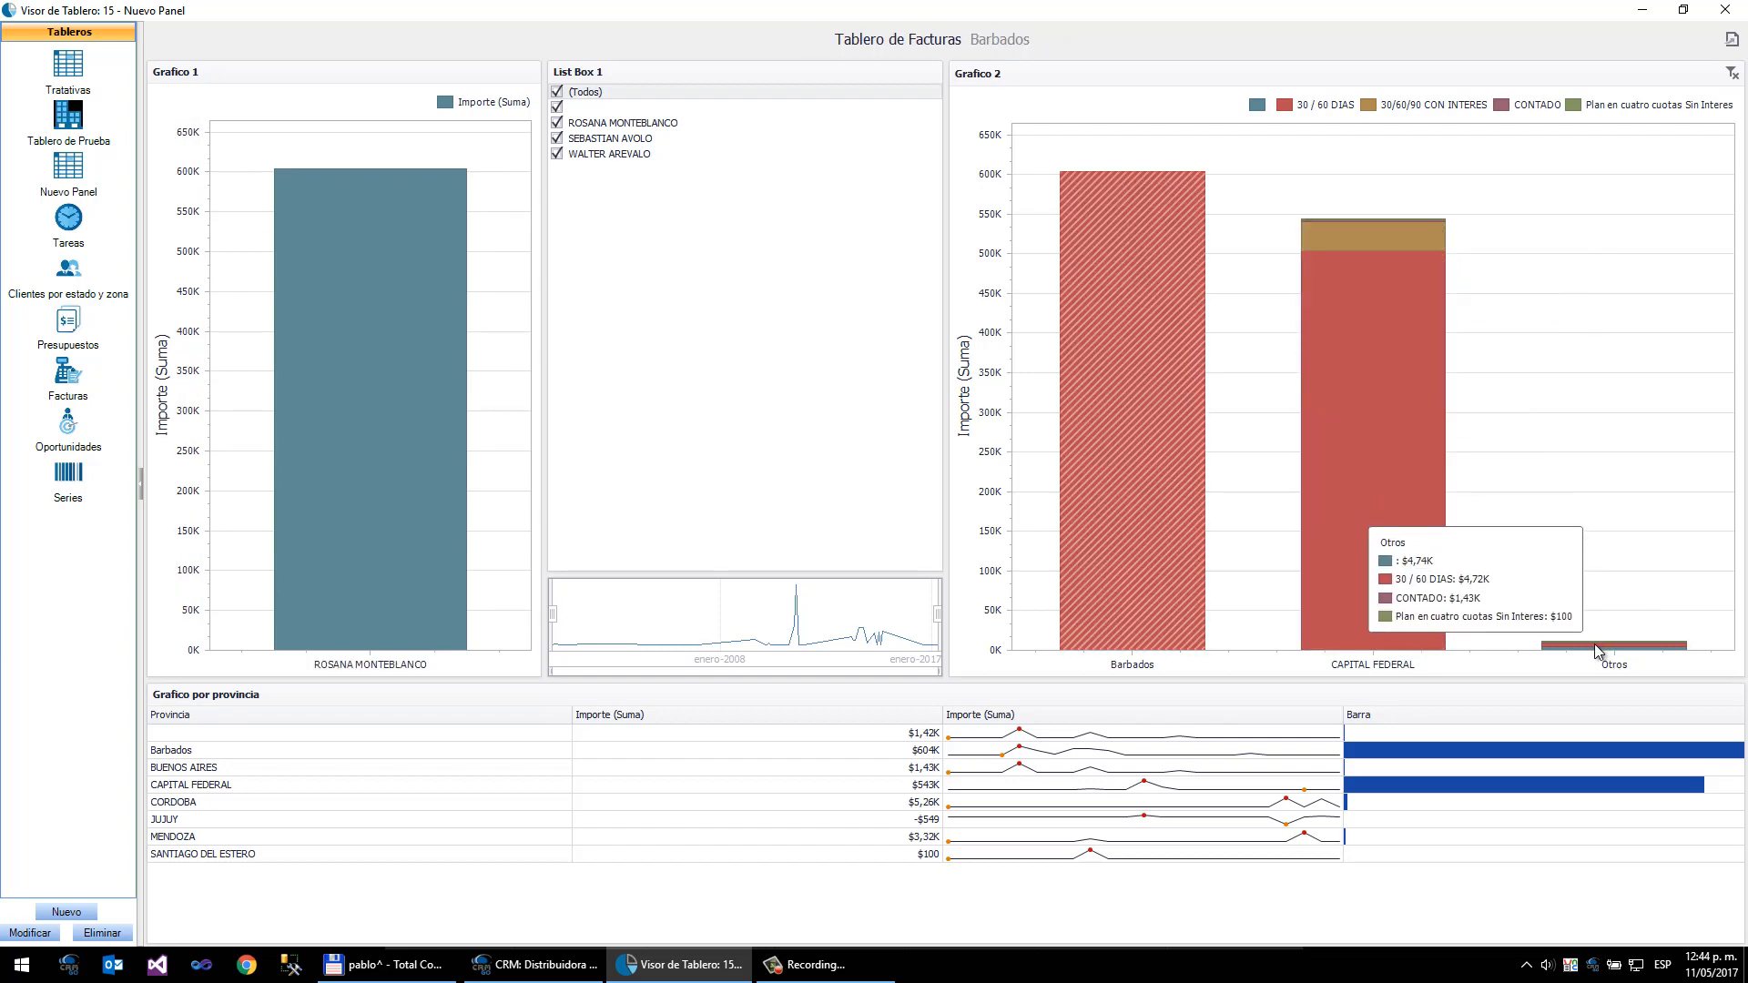
left_click(1338, 478)
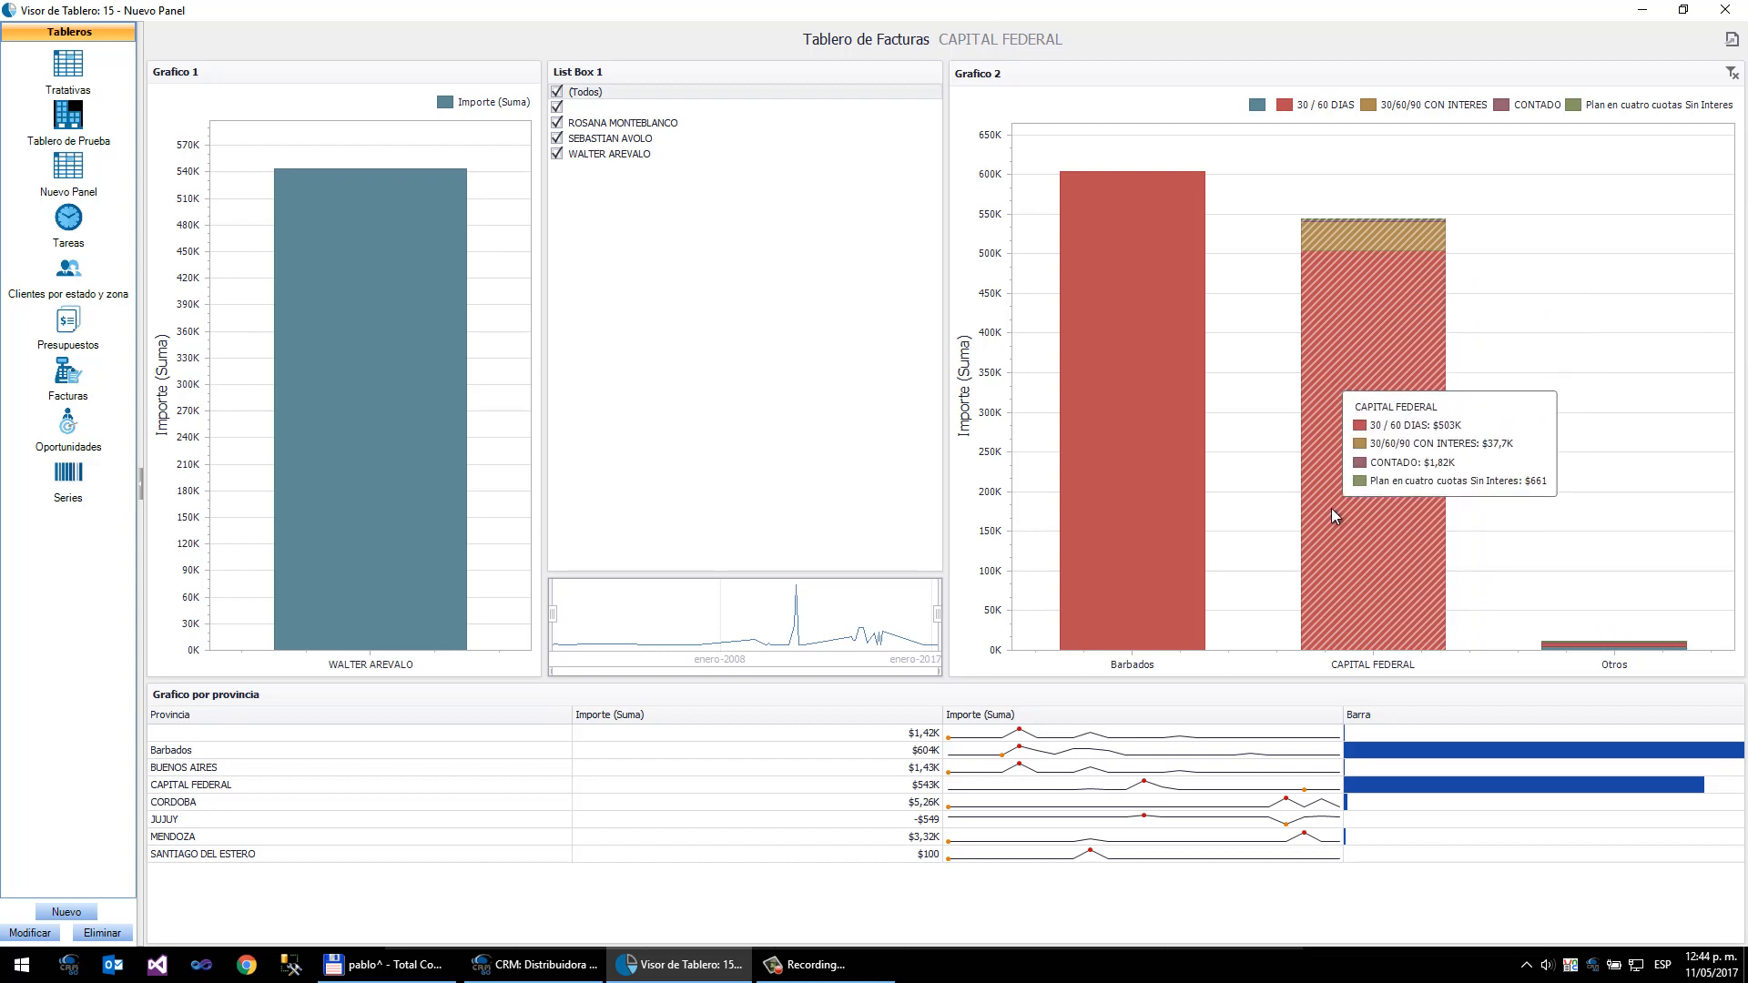
left_click(1138, 499)
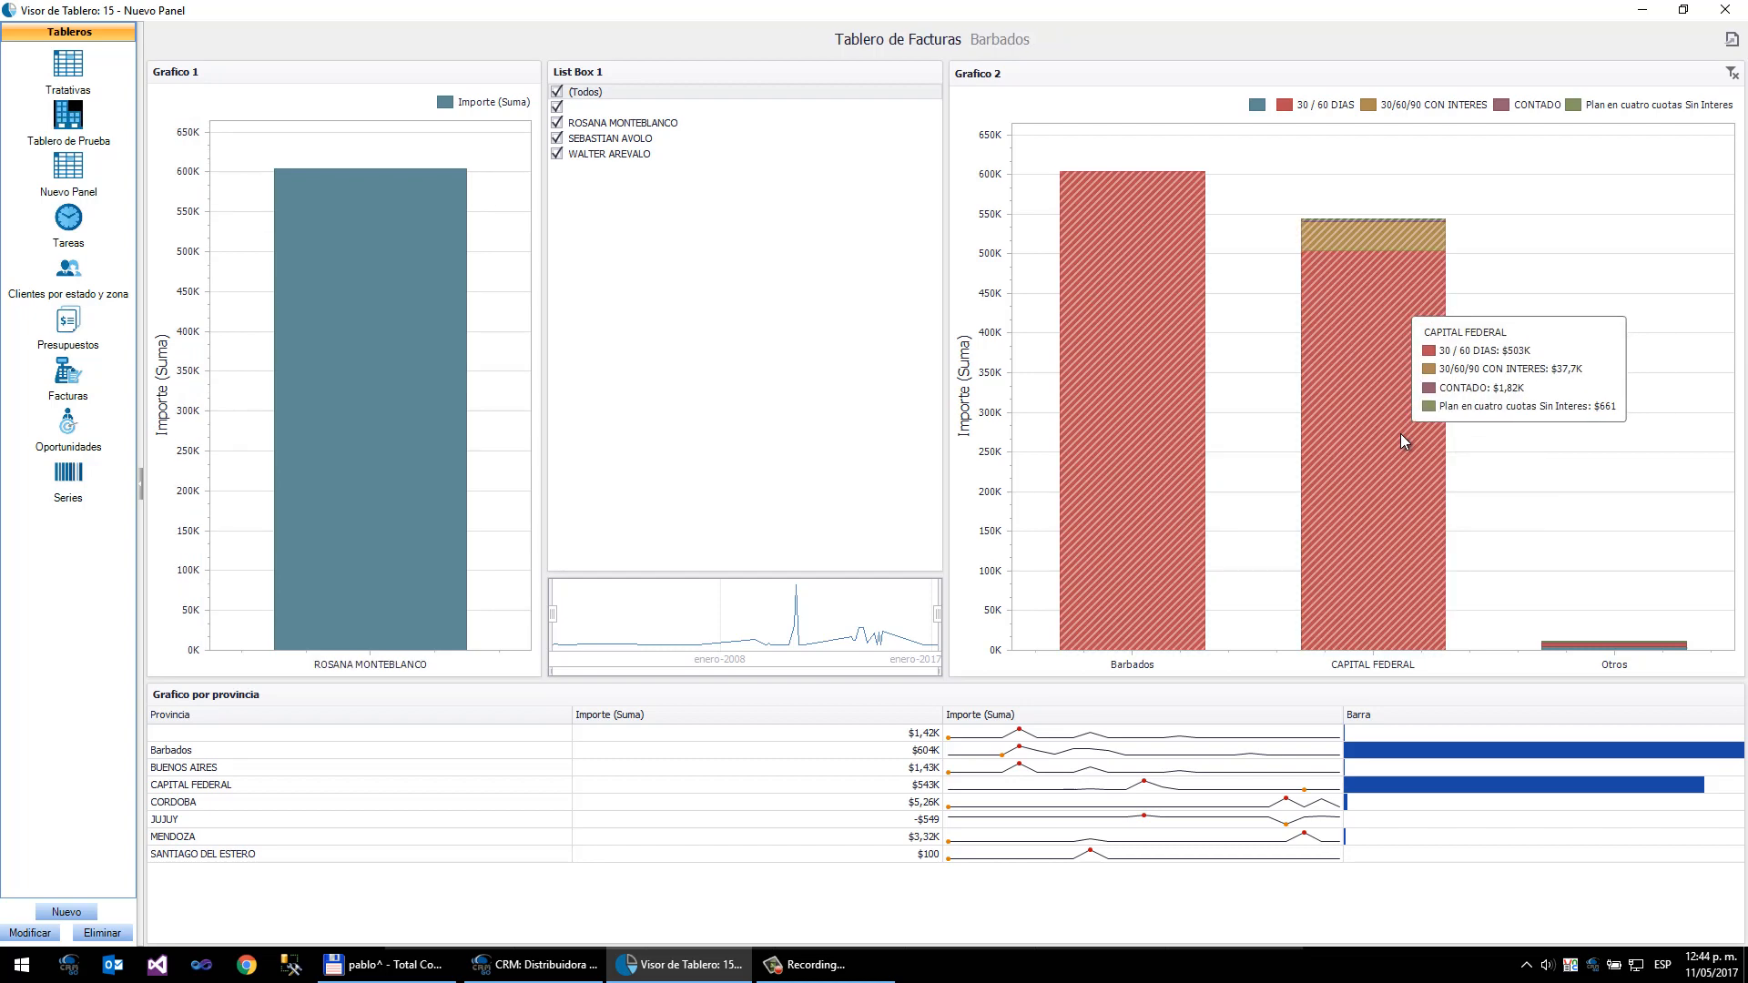
left_click(1384, 503)
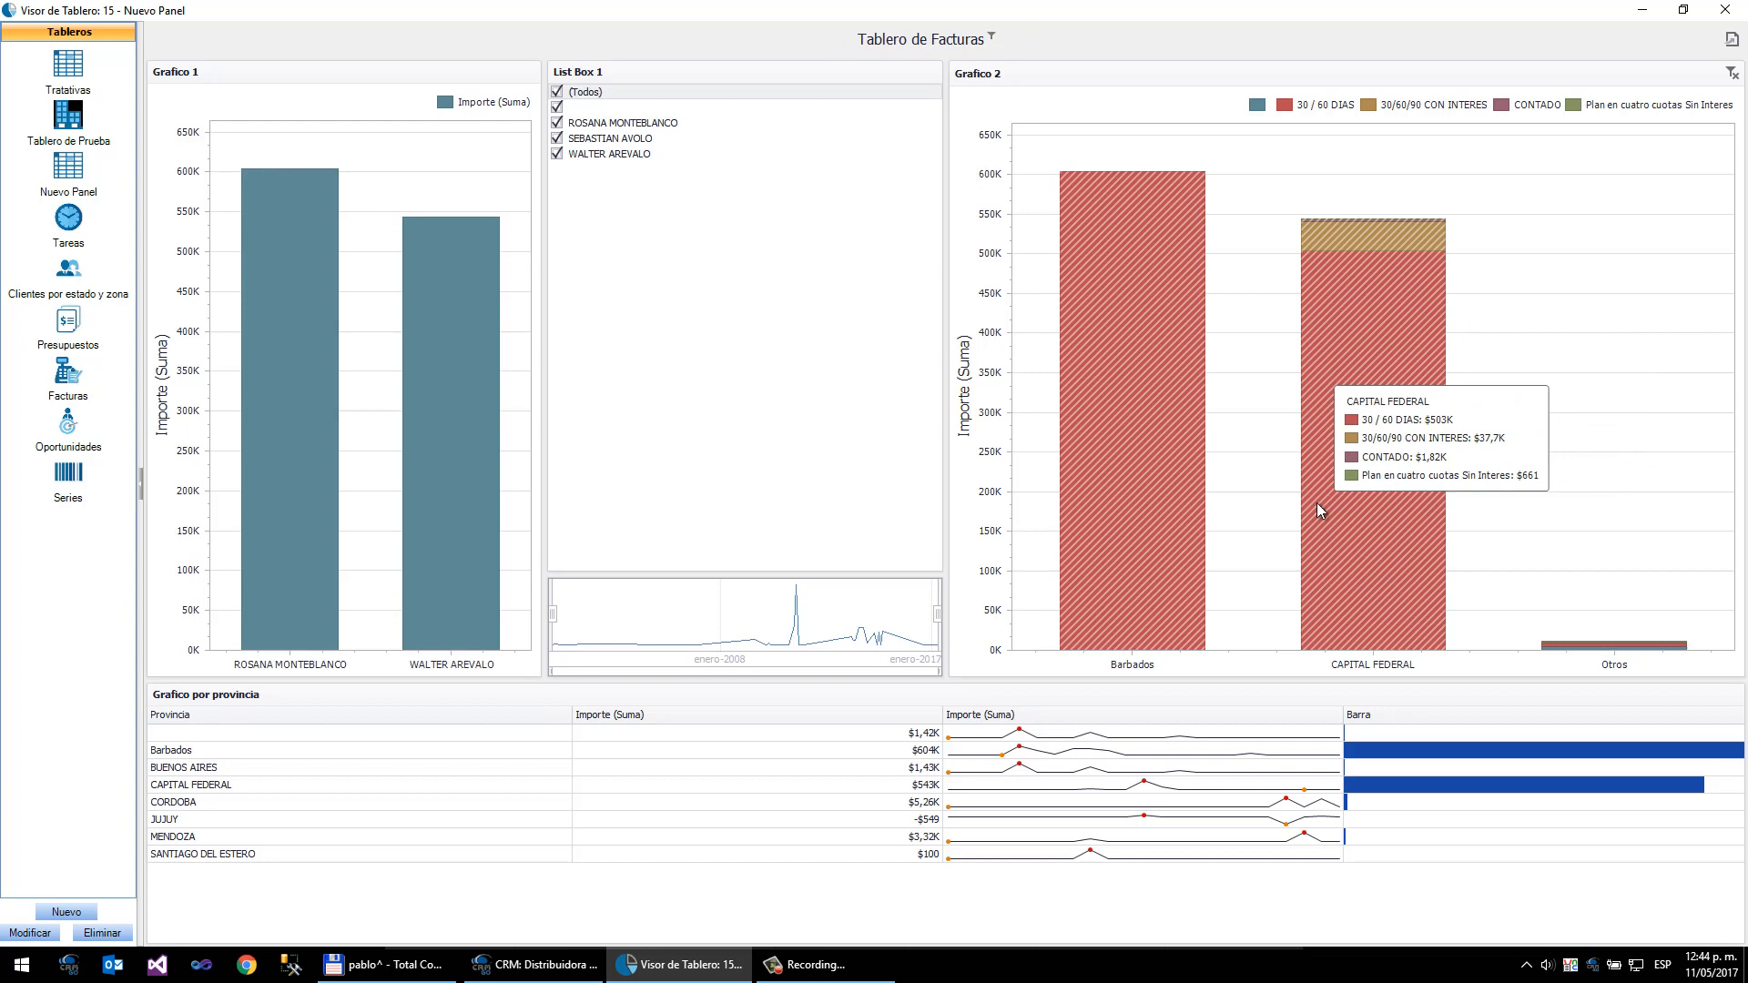
left_click(1181, 525)
left_click(1375, 500)
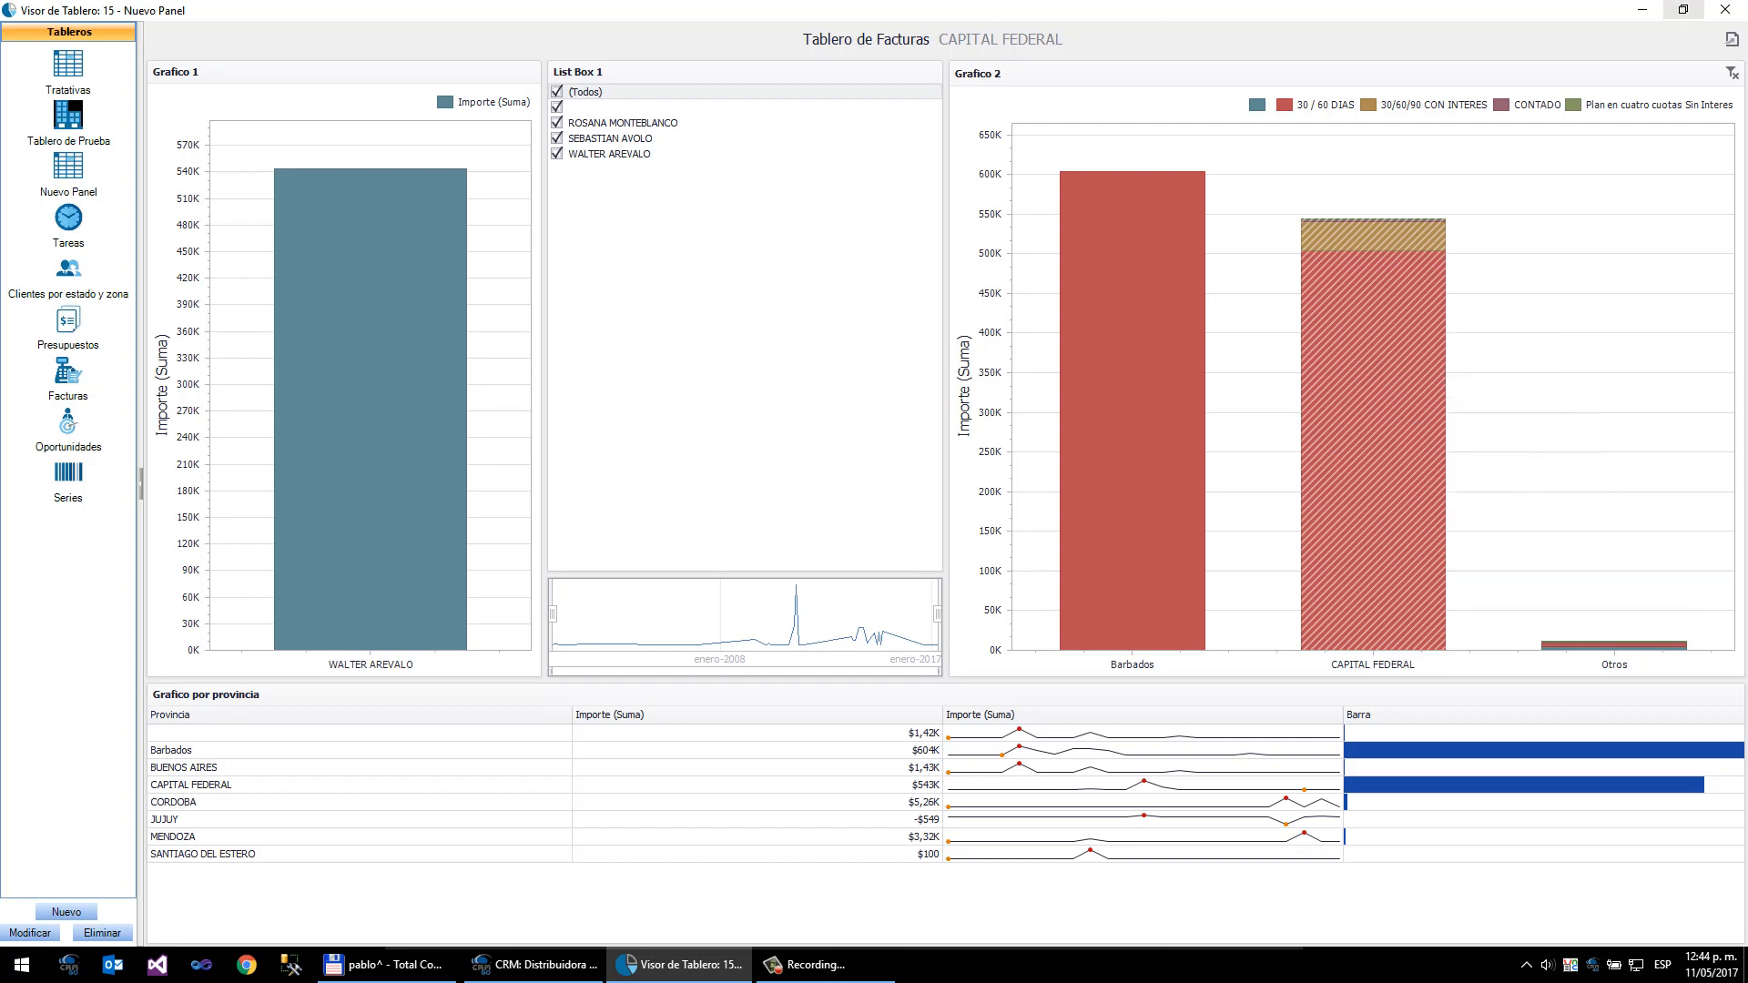
left_click(1732, 73)
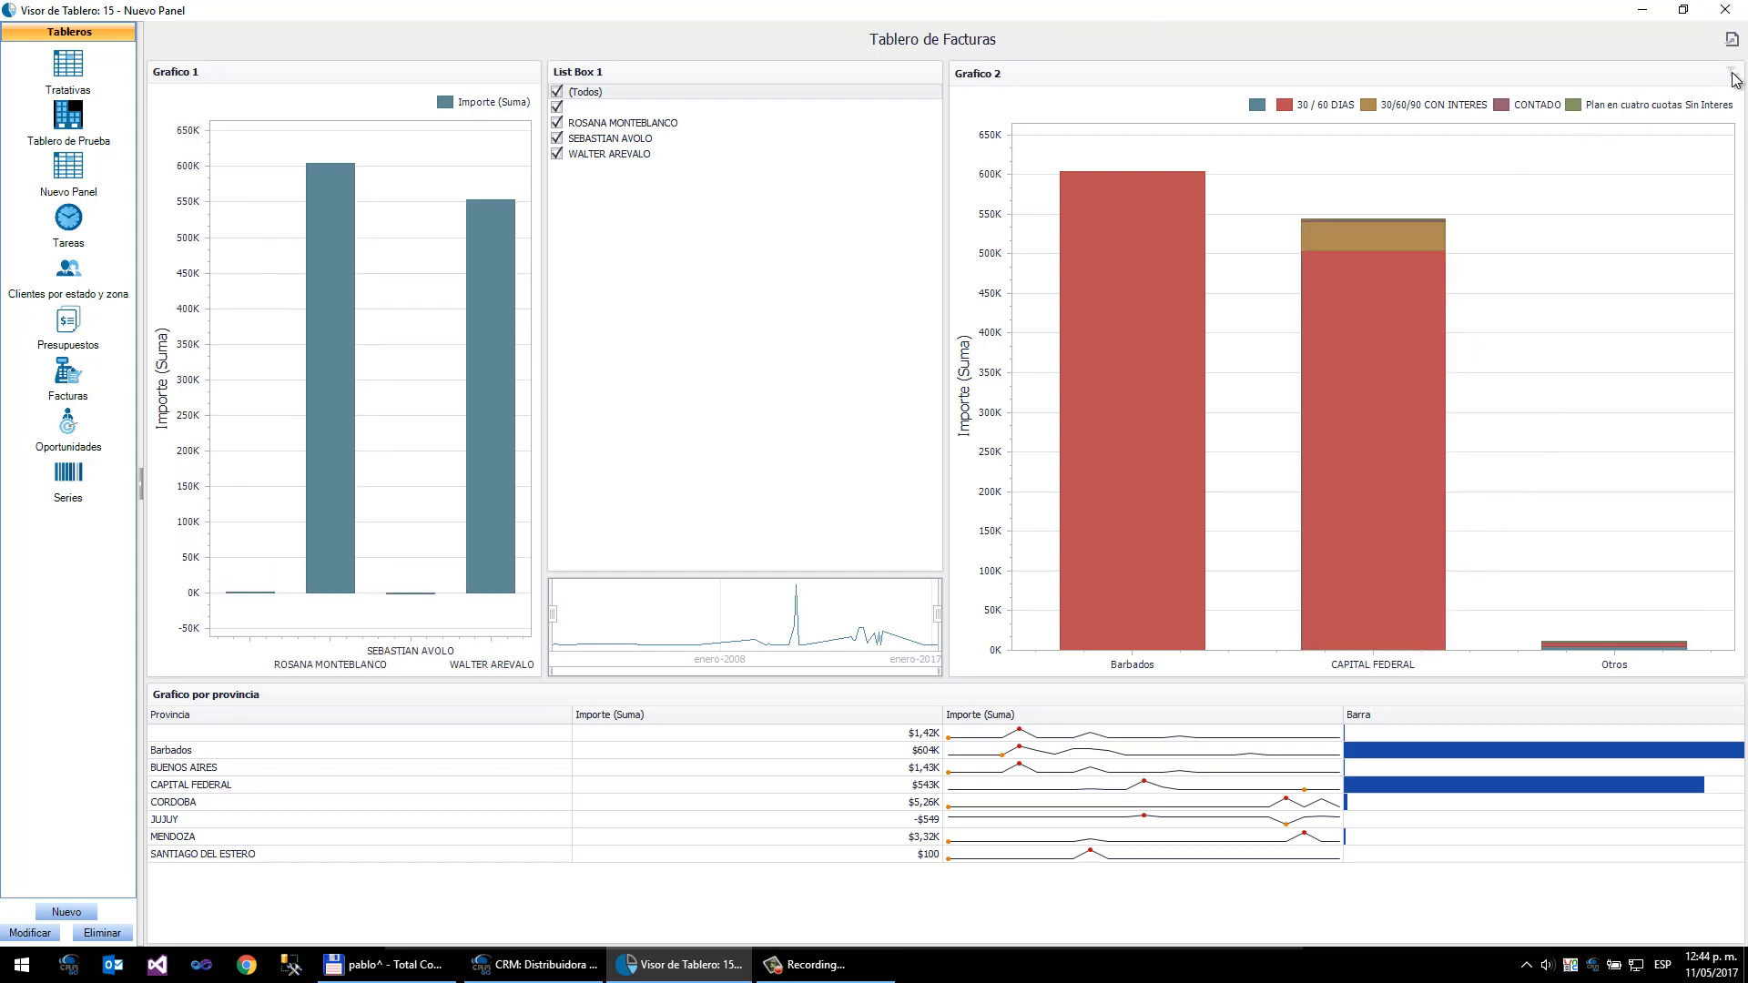